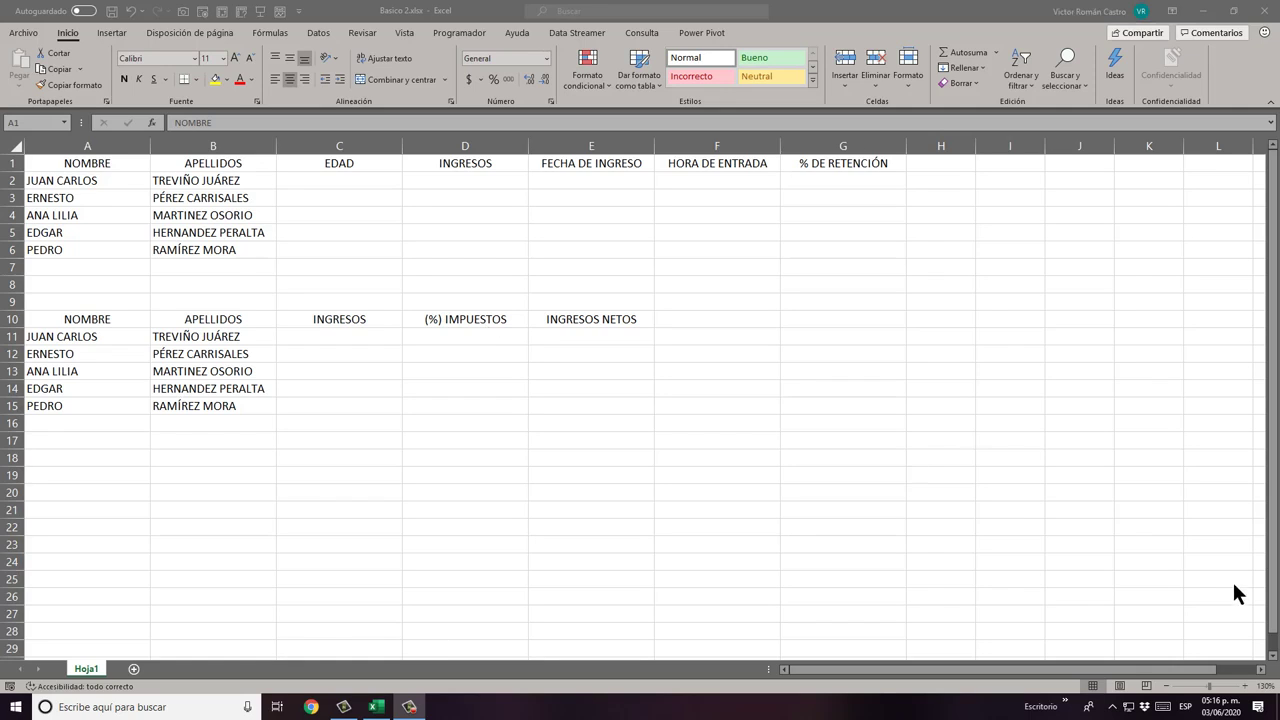
Step: Click through cells E5, F17, G6, E6, D5, B4 and A3, ending on A1
click(614, 232)
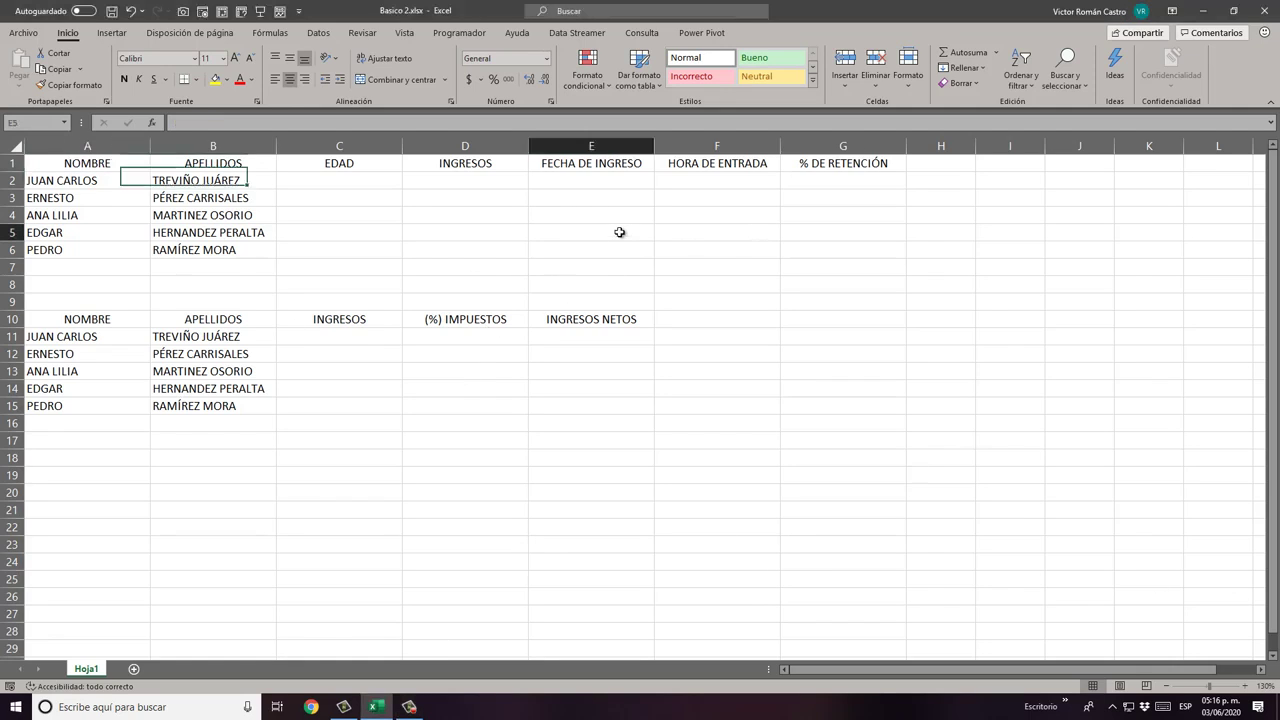
click(725, 441)
click(820, 253)
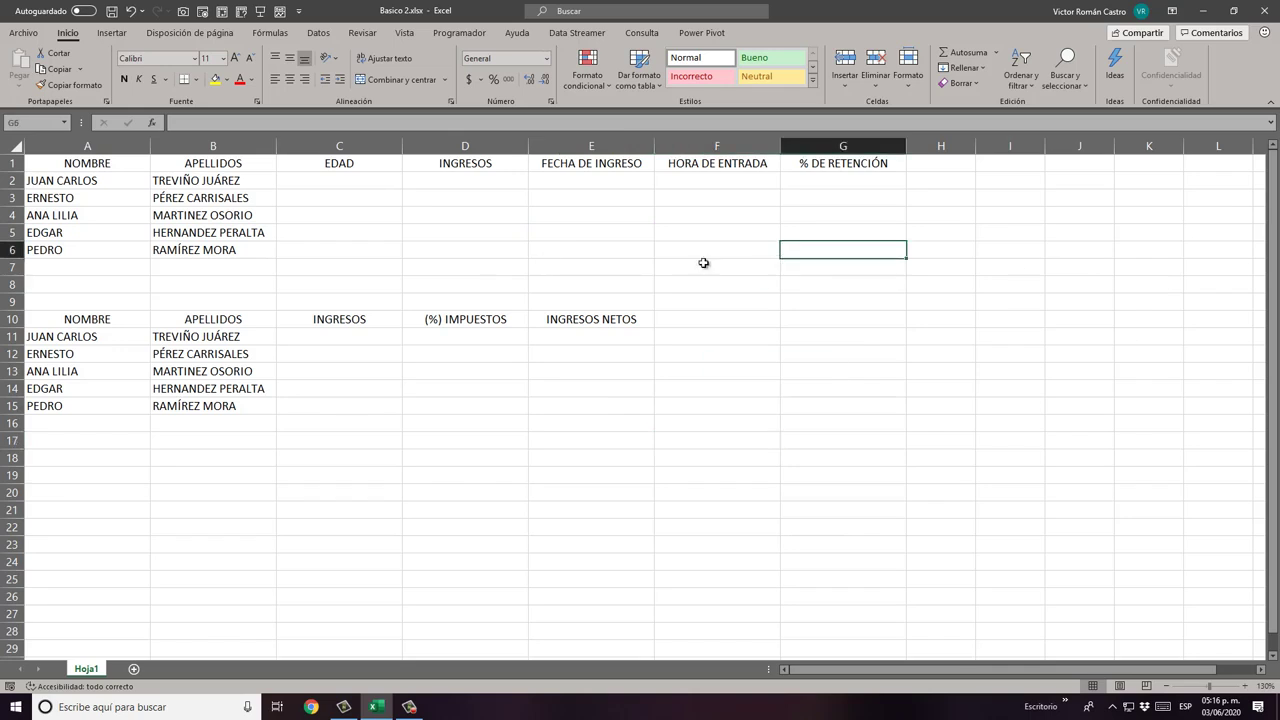
click(560, 246)
click(453, 227)
click(250, 214)
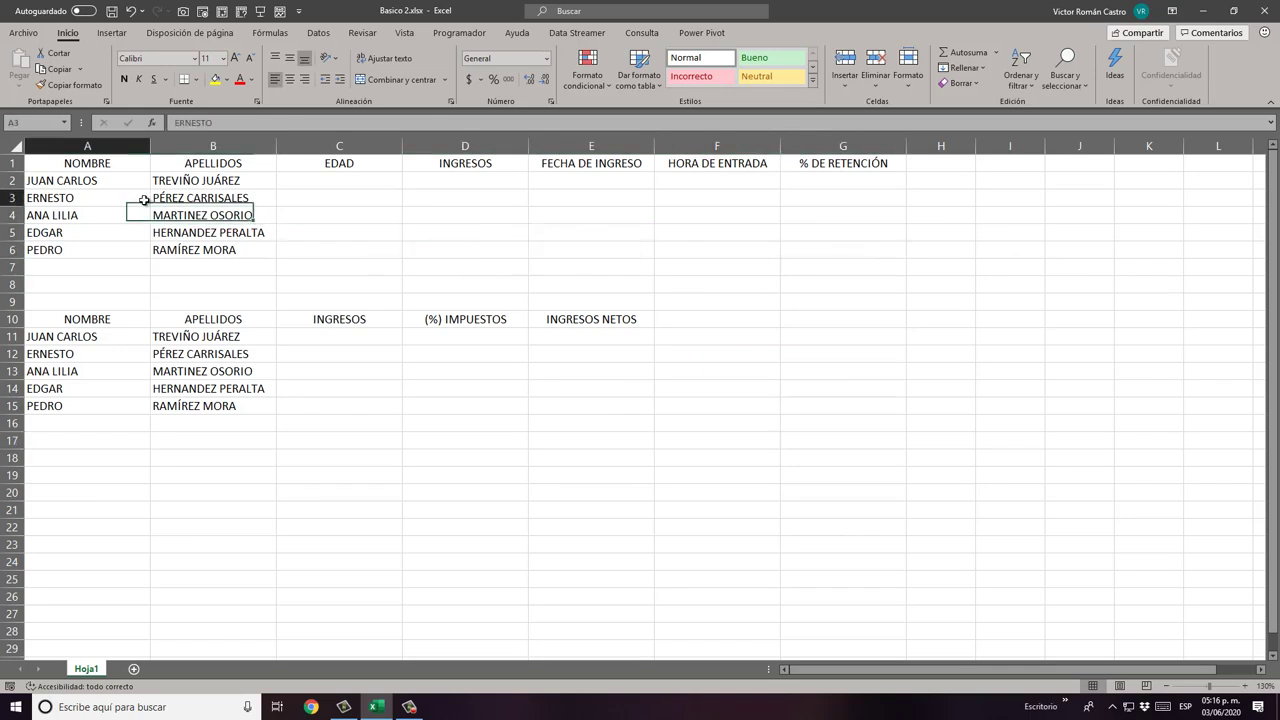
click(95, 197)
click(88, 165)
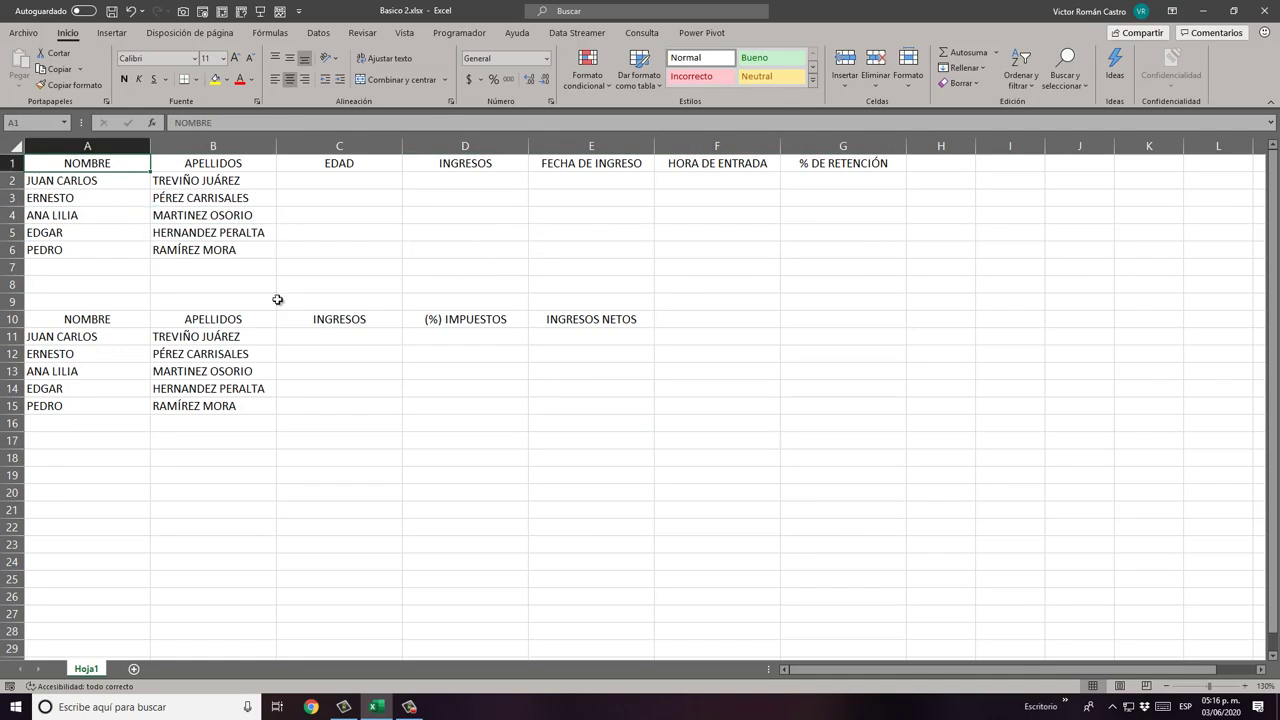
Step: Select cells F14, C23, E7, C5, D12, D7 and C4 in turn, then return to A1
click(662, 384)
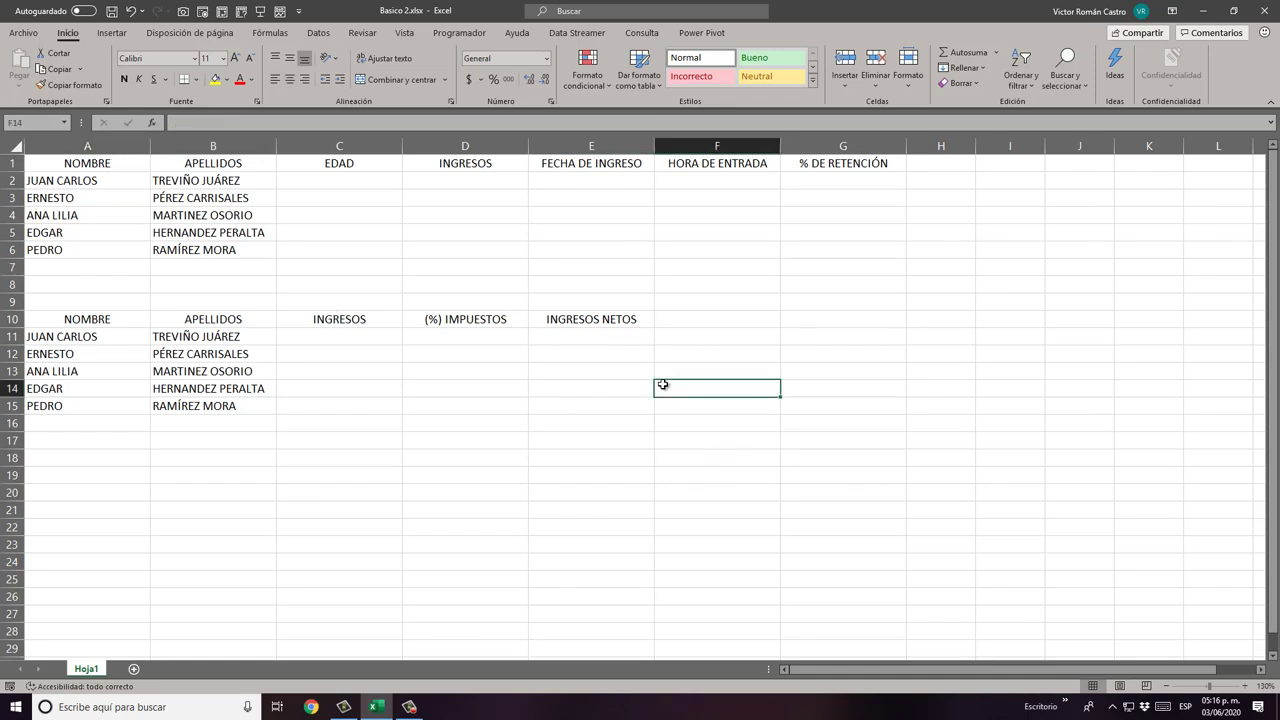
click(343, 543)
click(751, 375)
click(529, 261)
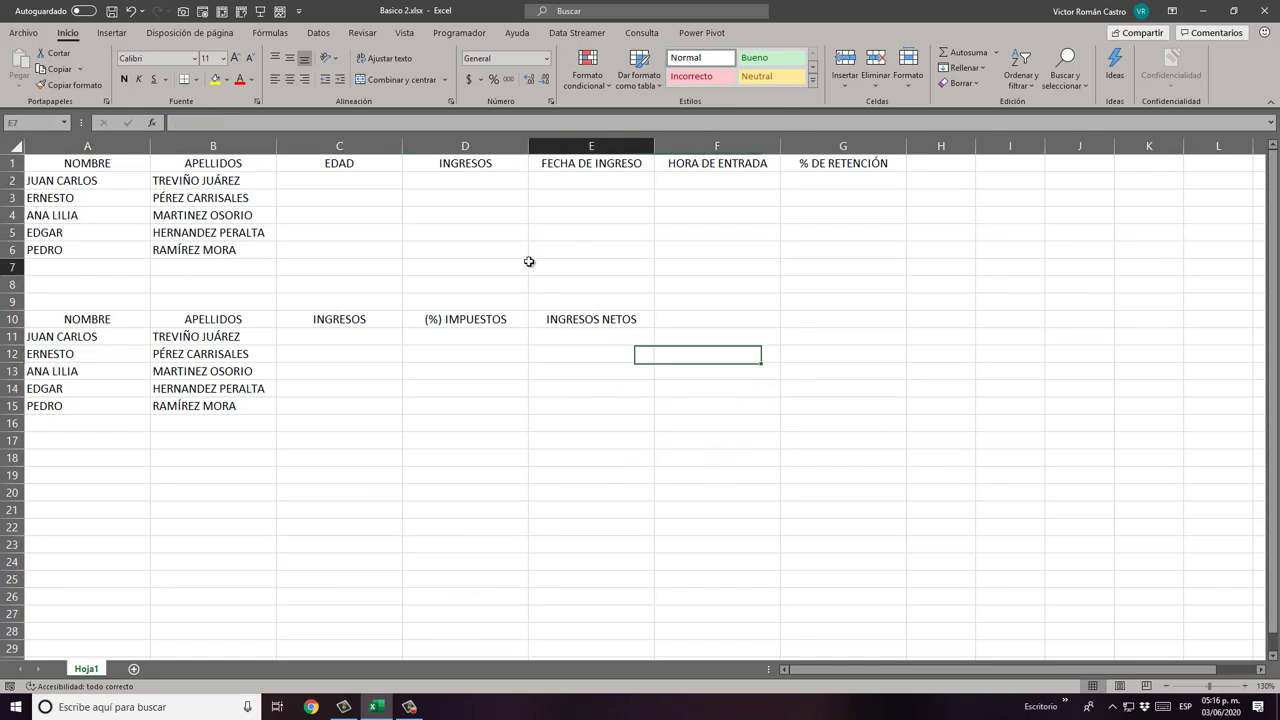
click(343, 237)
click(417, 351)
click(420, 271)
click(377, 218)
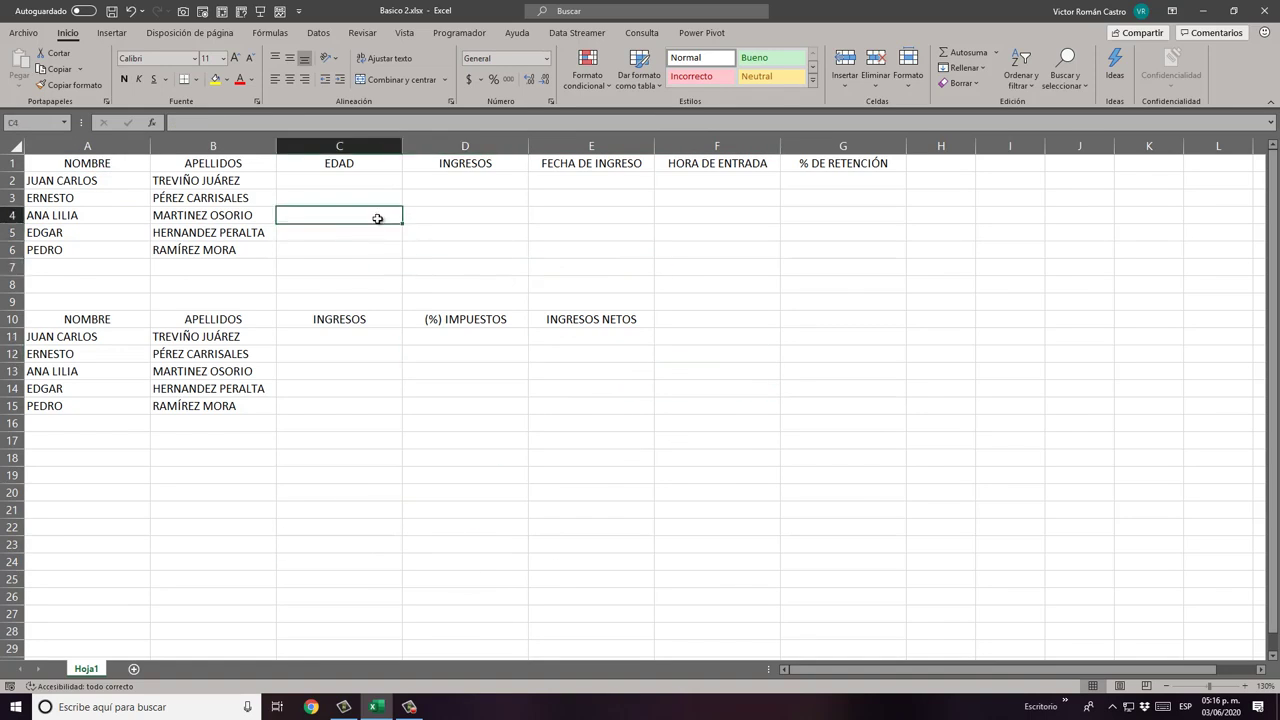
click(90, 165)
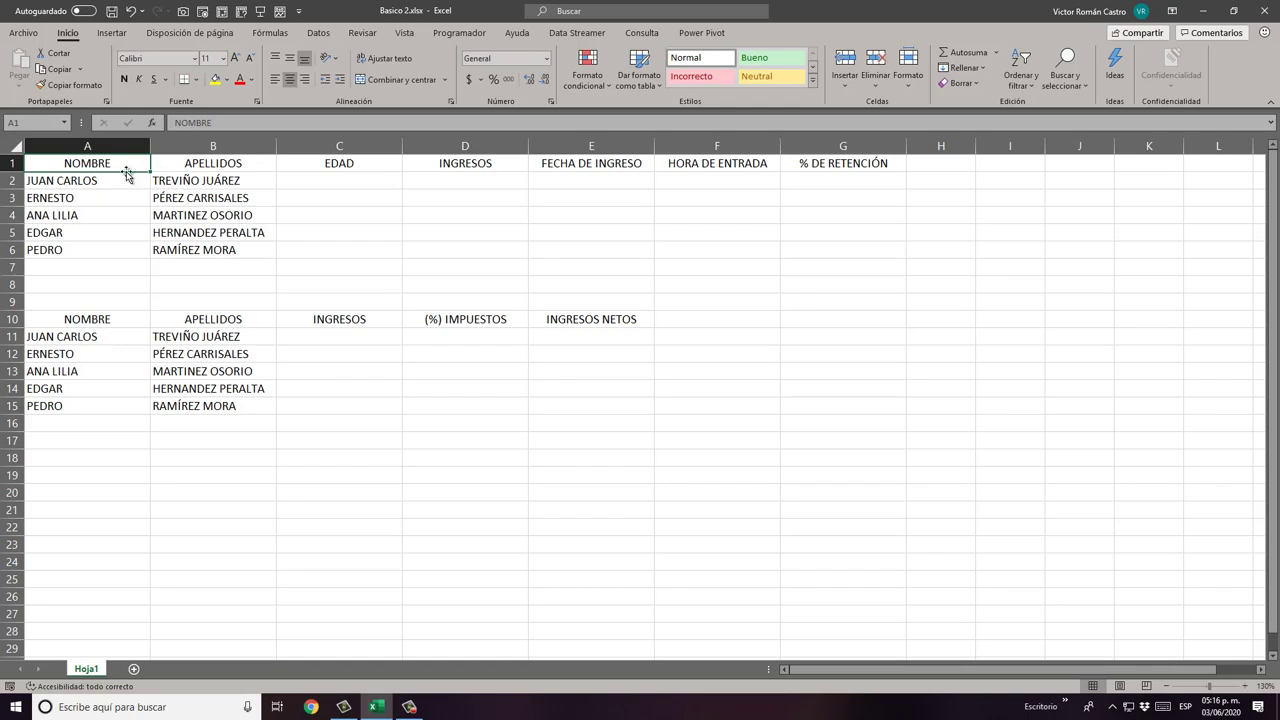
Step: Drag-select the block covering both tables, add a lower-table range, then select just E16
mouse_move(126, 164)
mouse_down()
mouse_move(814, 534)
mouse_move(87, 165)
mouse_move(806, 380)
mouse_move(860, 457)
mouse_move(857, 490)
mouse_move(877, 411)
mouse_up()
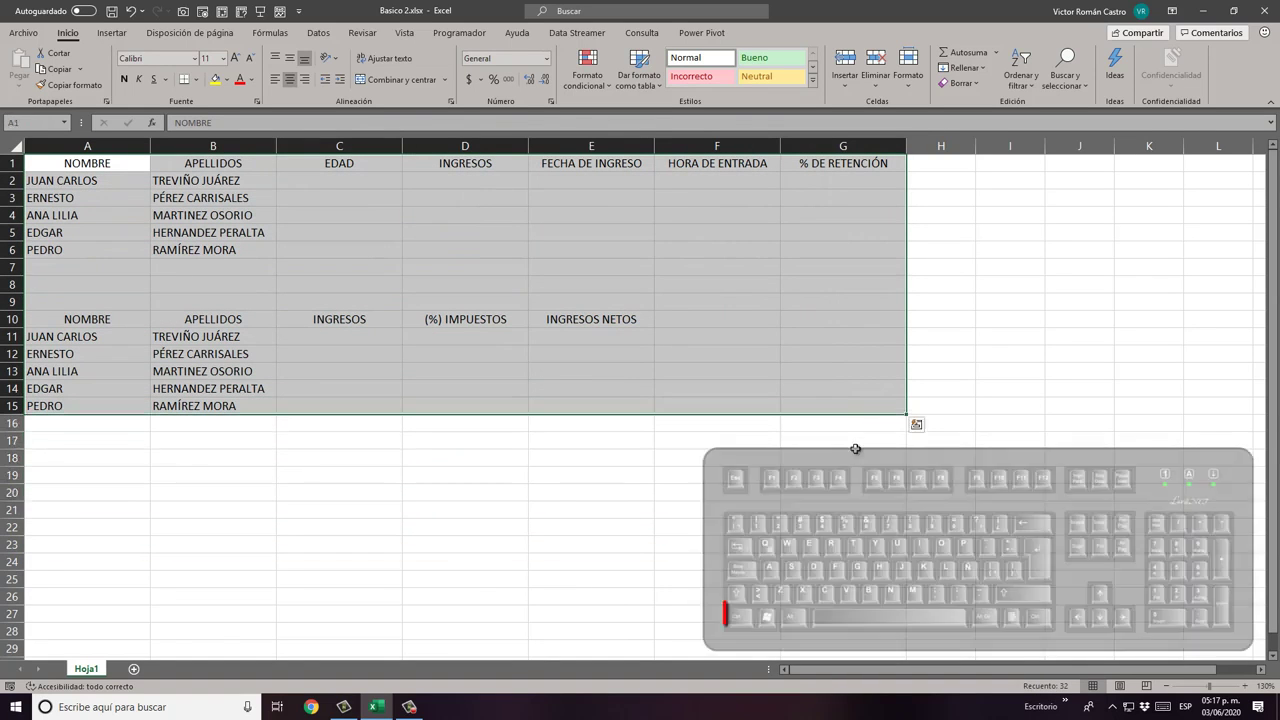
drag(440, 340, 610, 432)
click(610, 430)
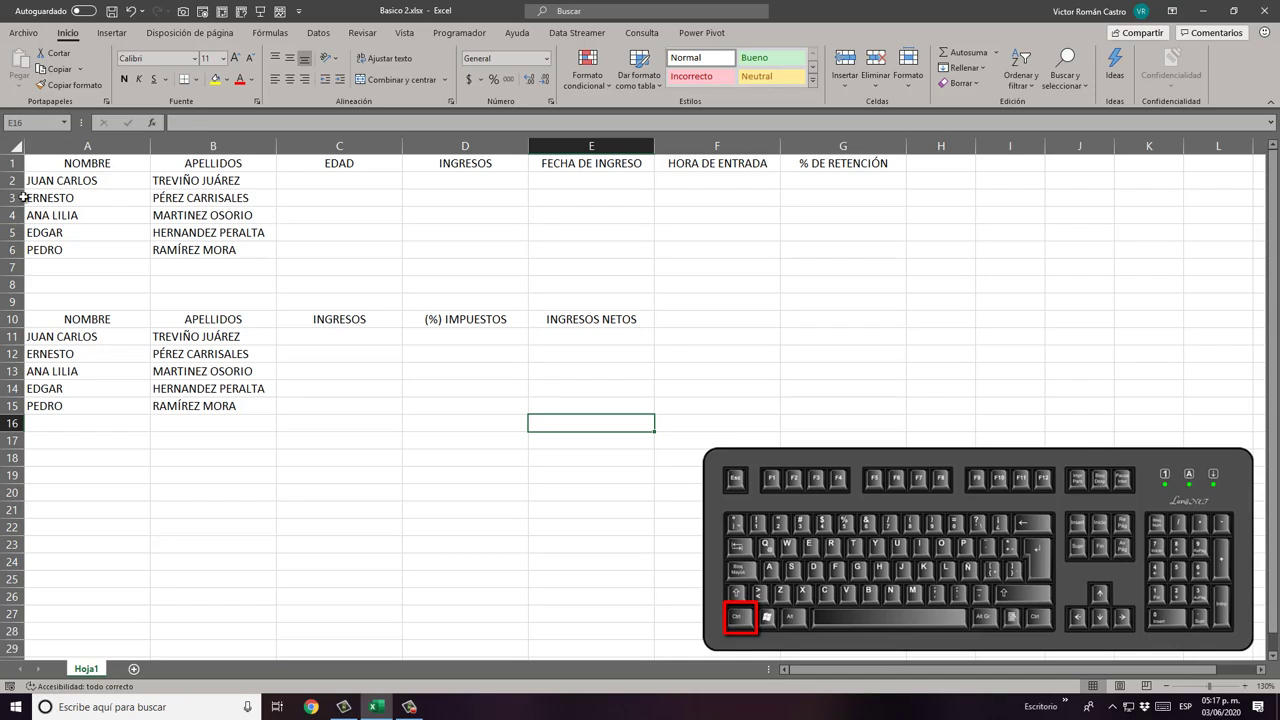
Step: Starting from A1, add C4, F5, E12, D15, F24, G14, H10 and other cells to the selection
click(128, 166)
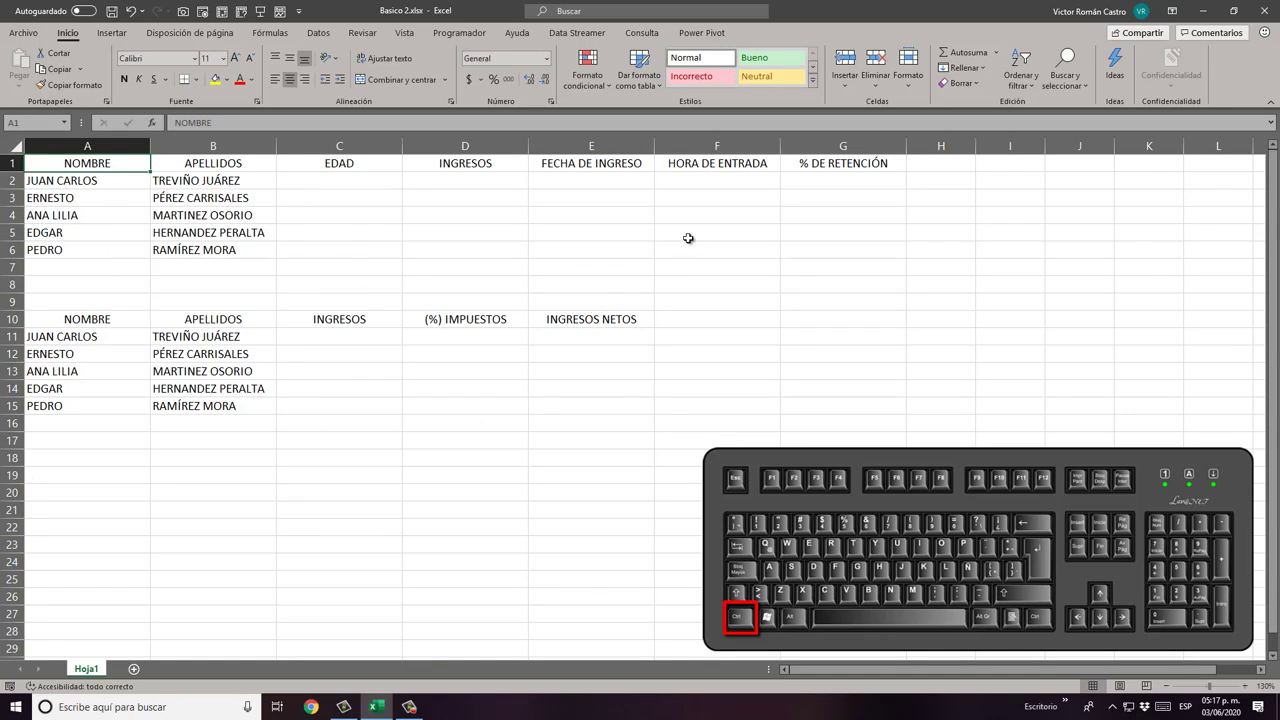
ctrl+click(363, 215)
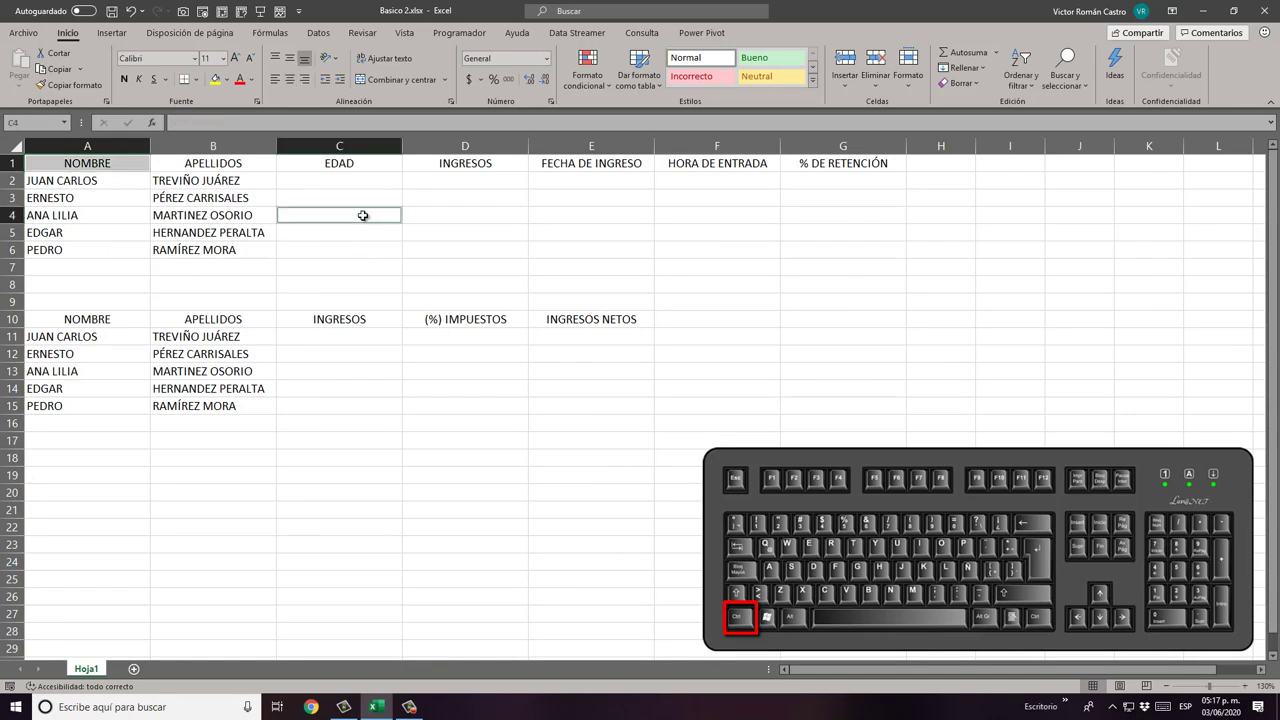
ctrl+click(688, 232)
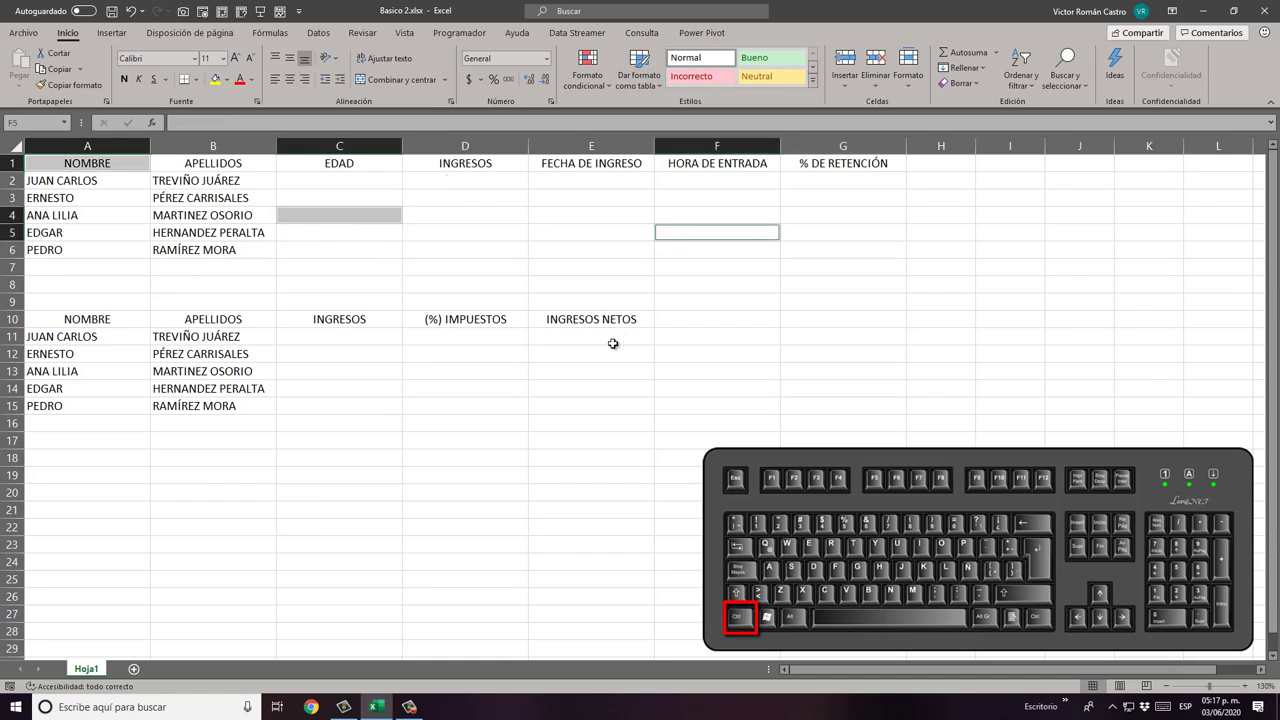
ctrl+click(613, 350)
ctrl+click(464, 408)
ctrl+click(680, 561)
ctrl+click(894, 391)
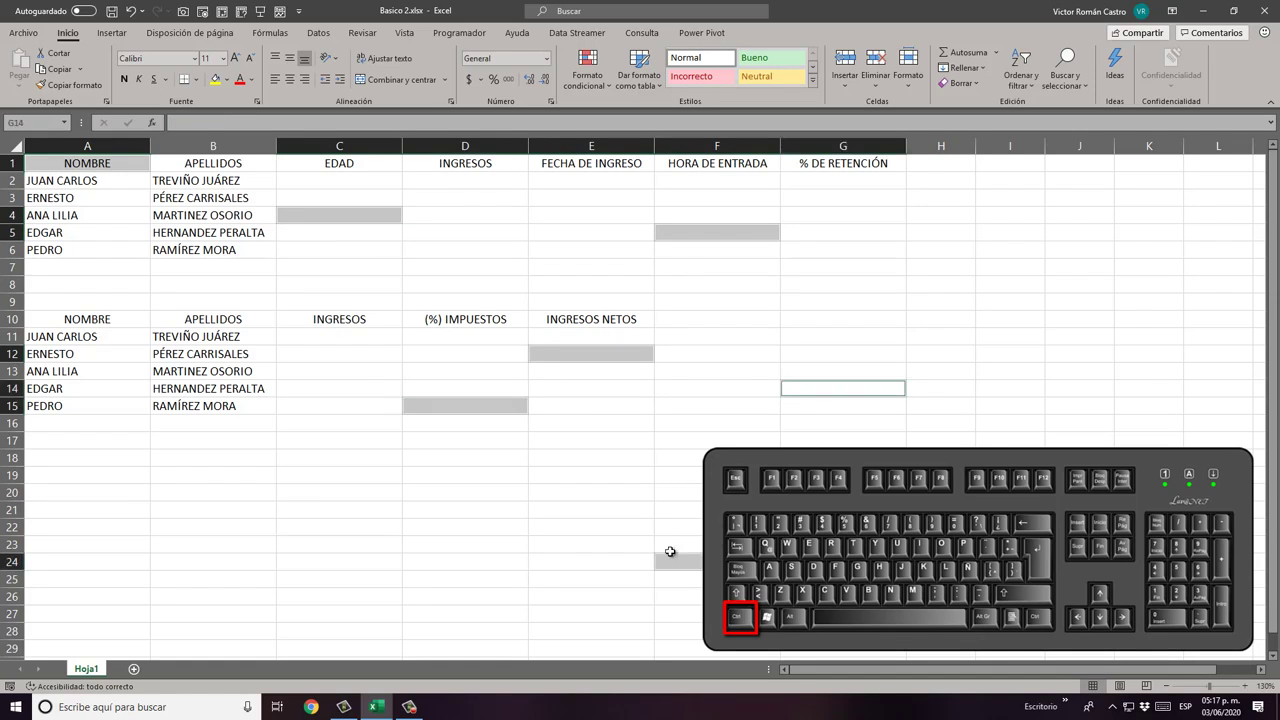
ctrl+click(666, 551)
ctrl+click(677, 437)
ctrl+click(926, 313)
ctrl+click(962, 250)
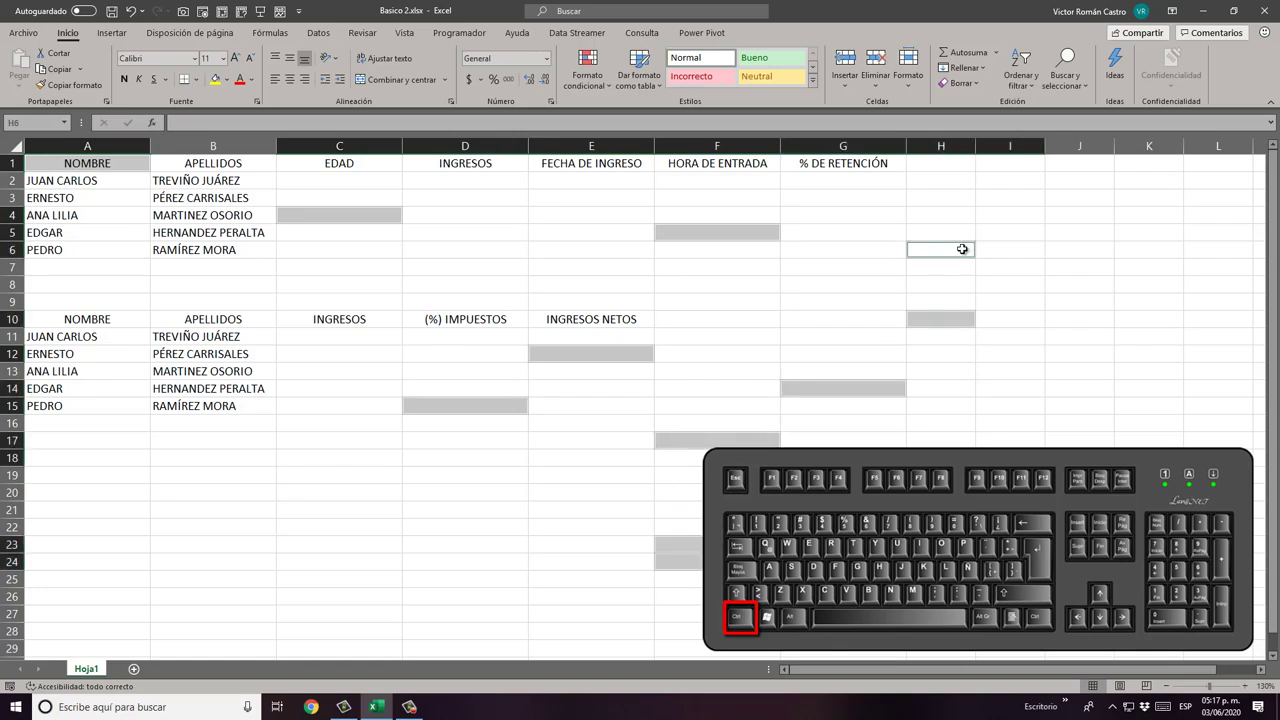
ctrl+click(755, 301)
ctrl+click(561, 267)
ctrl+click(417, 255)
ctrl+click(385, 300)
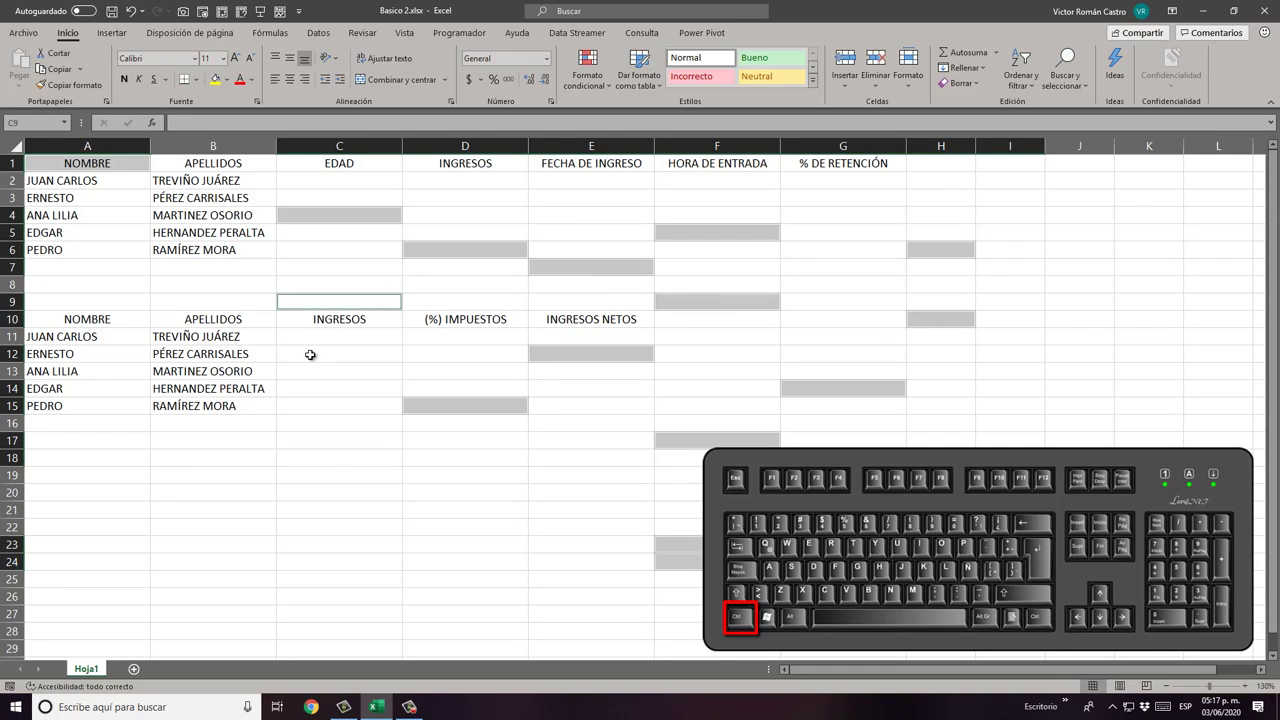
ctrl+click(311, 355)
Step: Clear the multi-selection and arrow down column A past the tables, then back up
key(Left)
key(Up)
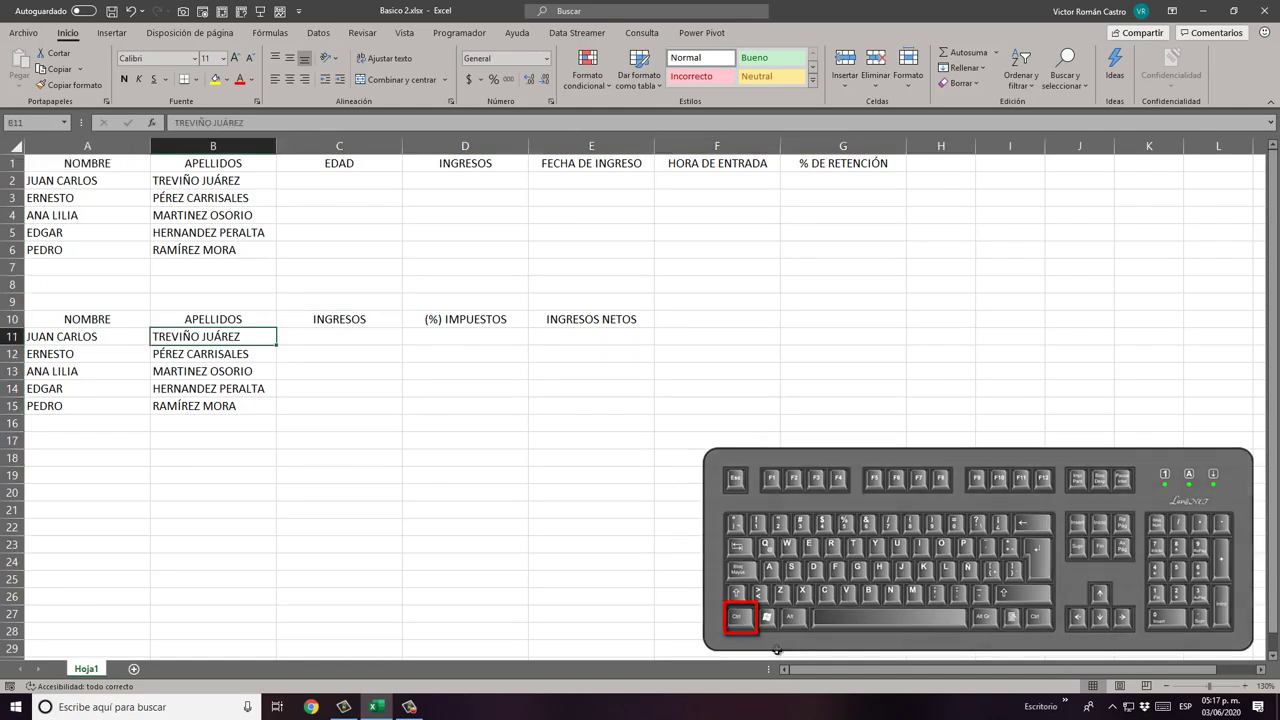
key(Left)
key(Up)
key(Up)
key(Up)
key(Up)
key(Up)
key(Up)
key(Up)
key(Up)
key(Up)
key(Up)
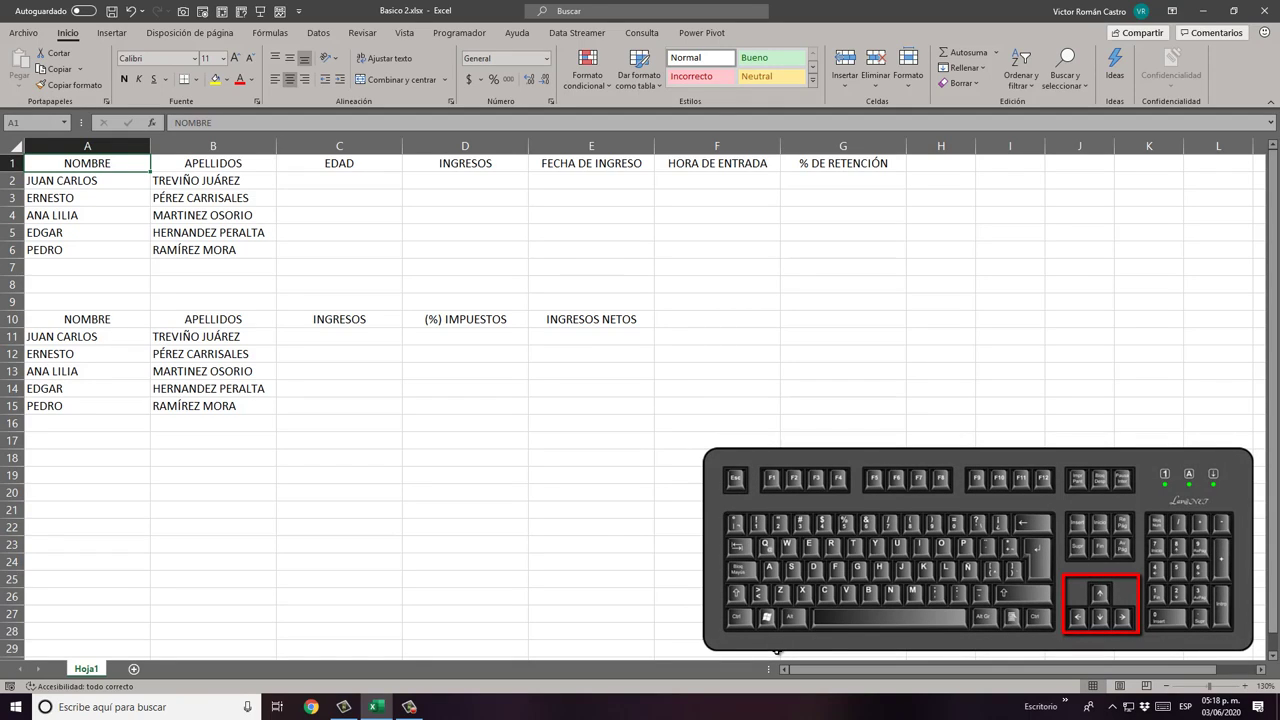
key(Down)
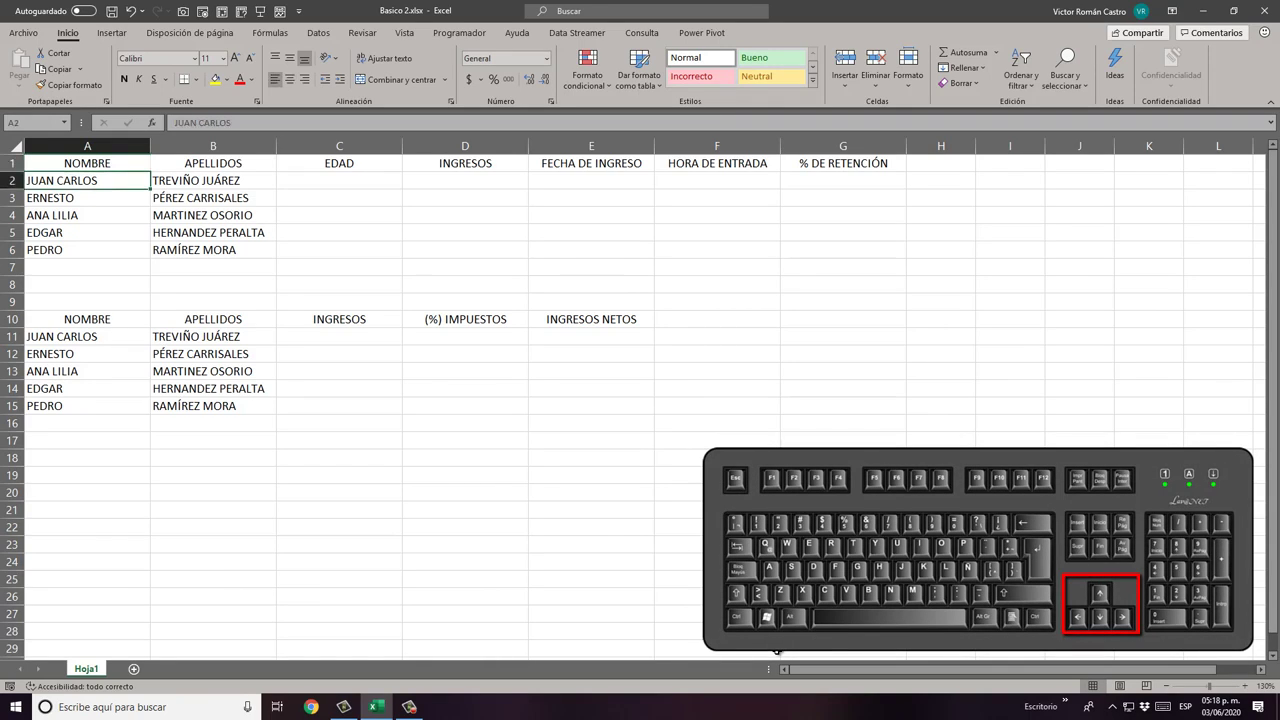
key(Down)
key(Down)
key(Down)
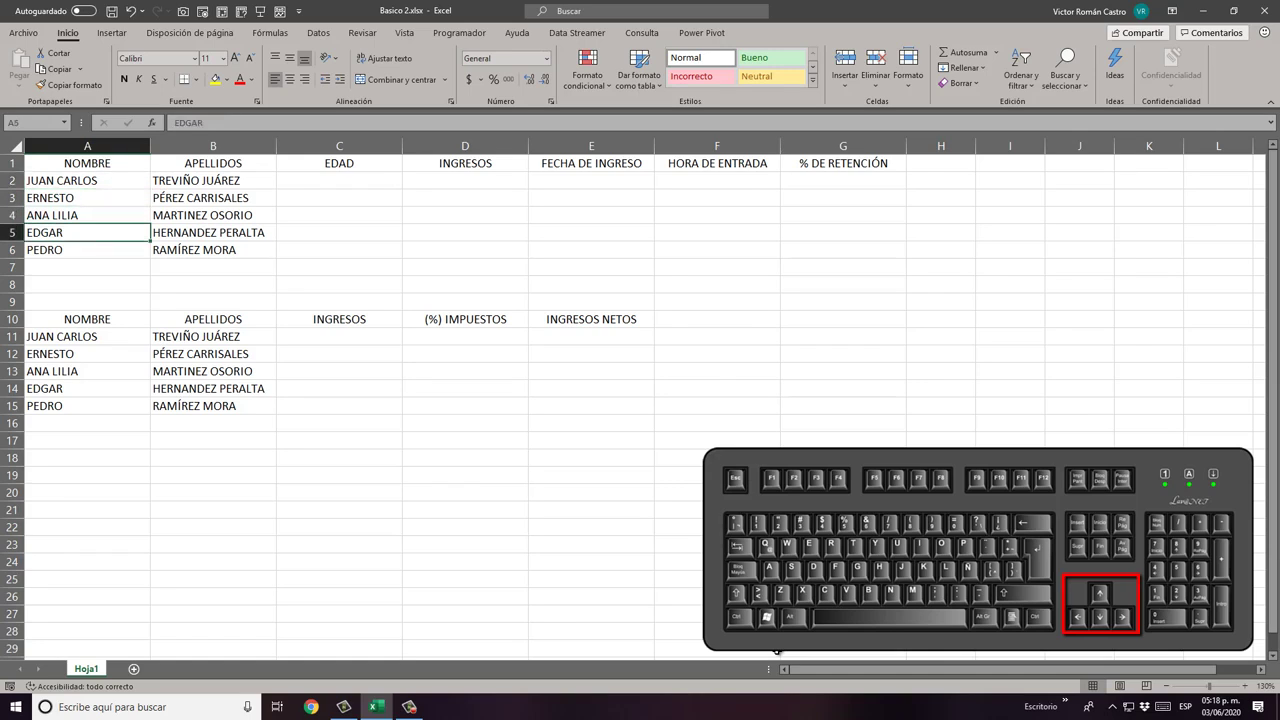
key(Down)
key(Down)
key(Down)
key(Down)
key(Down)
key(Down)
key(Down)
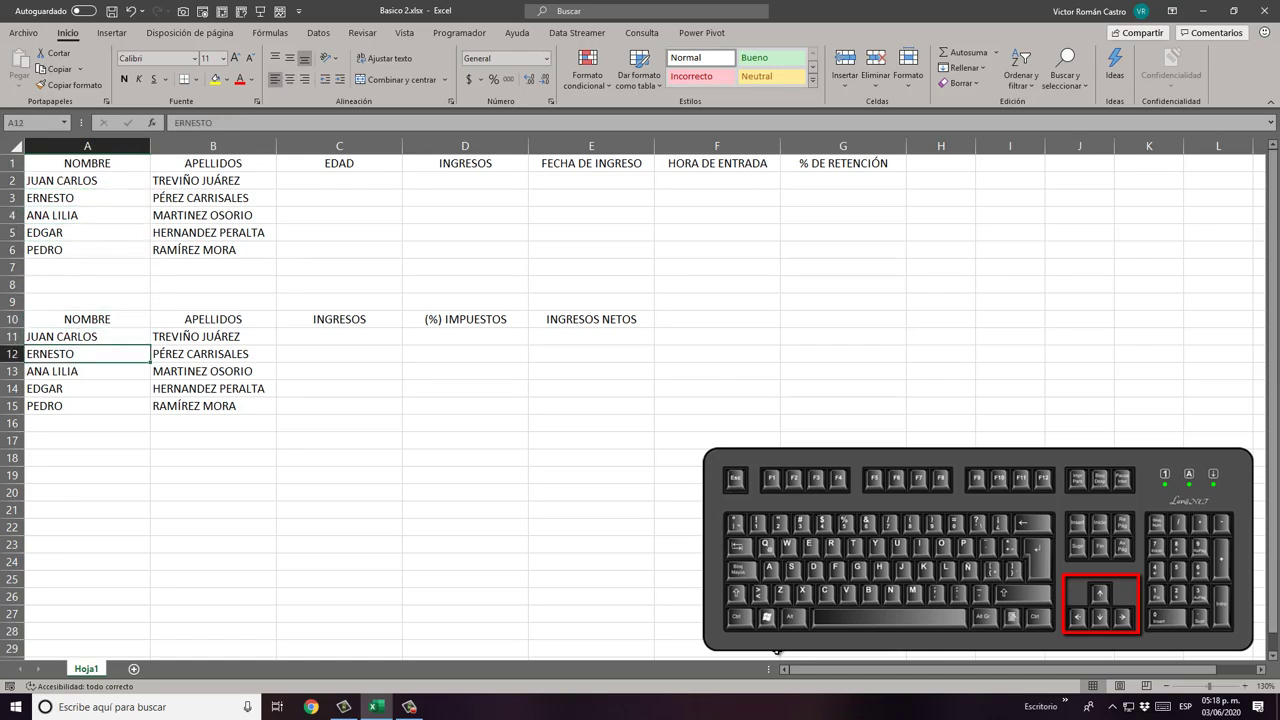
key(Down)
key(Down)
key(Down)
key(Down)
key(Down)
key(Down)
key(Down)
key(Down)
key(Down)
key(Down)
key(Down)
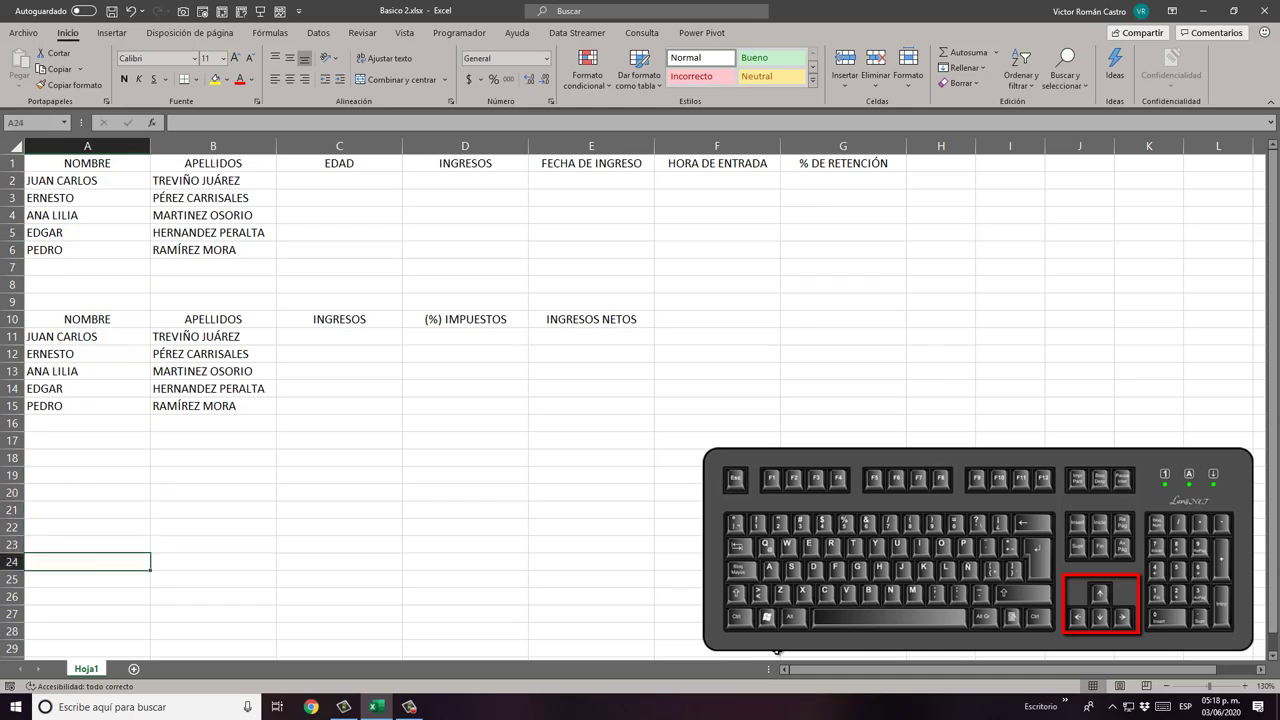
key(Down)
key(Down)
key(Down)
key(Down)
key(Down)
key(Down)
key(Down)
key(Up)
key(Up)
key(Up)
key(Up)
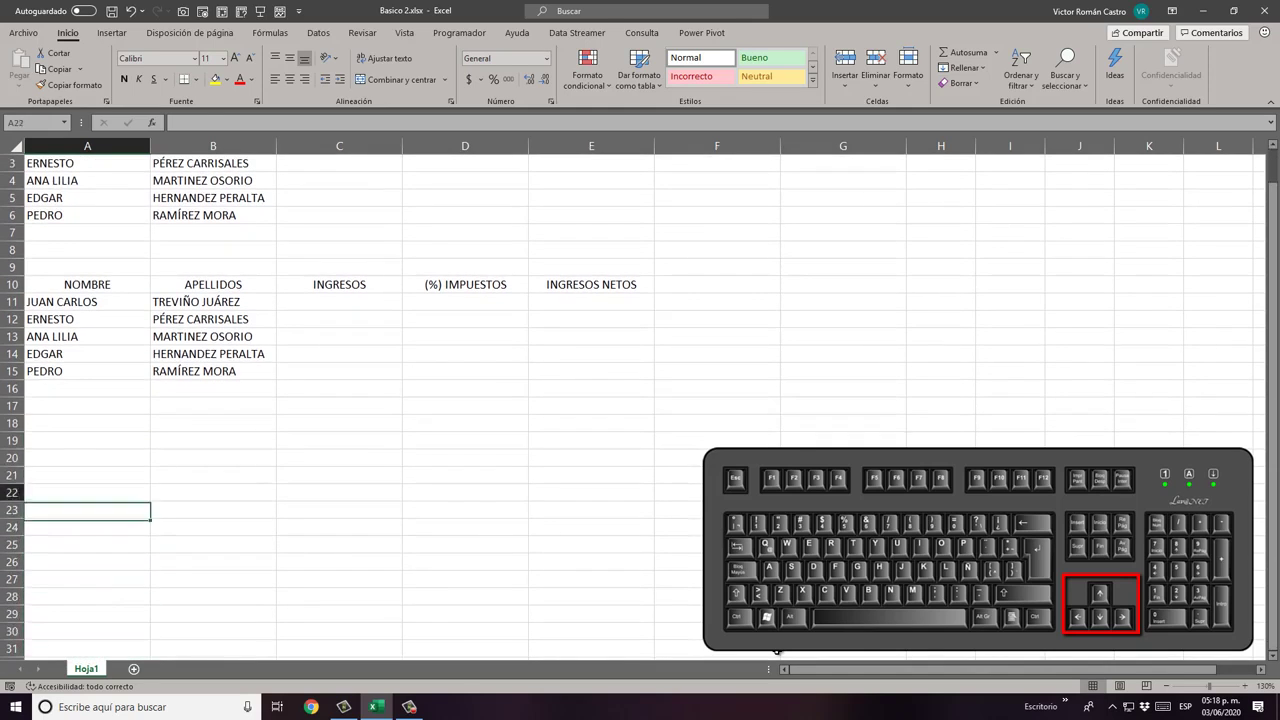
key(Up)
key(Up)
key(Up)
key(Up)
key(Up)
key(Up)
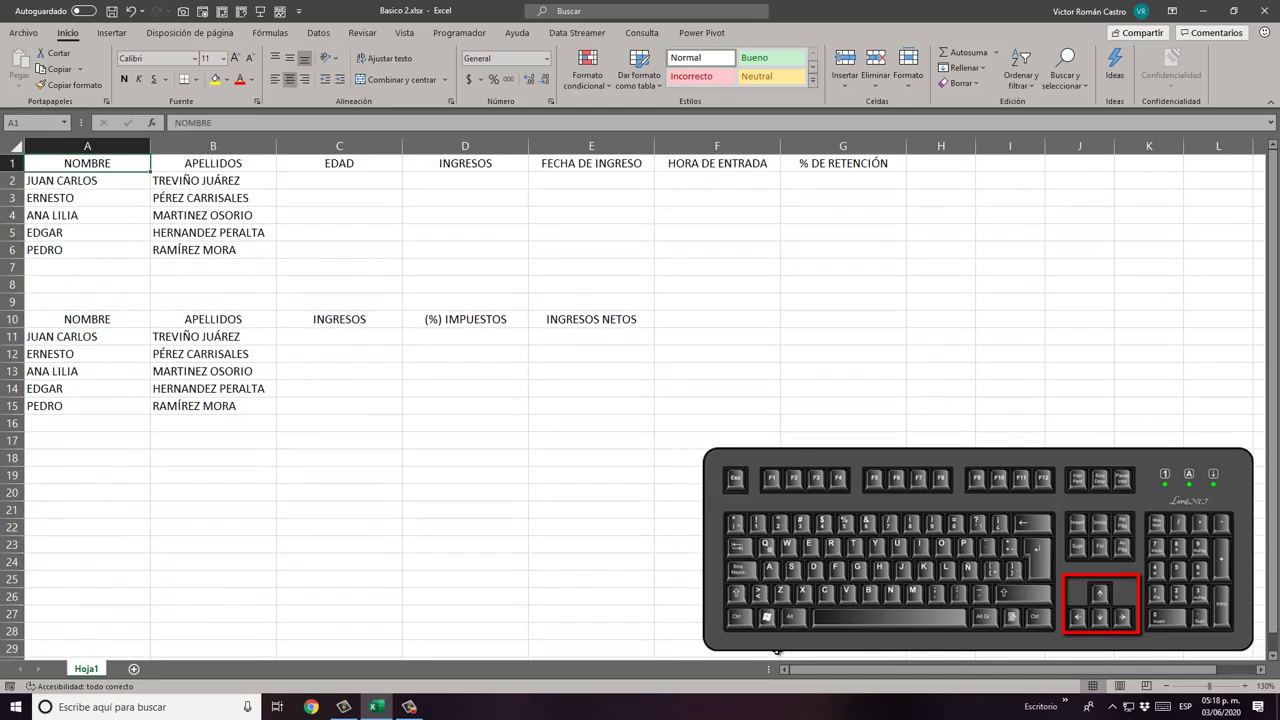
Step: Arrow along the header row and down column D, returning to NOMBRE in A1
key(Right)
key(Right)
key(Right)
key(Right)
key(Right)
key(Right)
key(Left)
key(Left)
key(Left)
key(Left)
key(Left)
key(Left)
key(Right)
key(Right)
key(Right)
key(Right)
key(Right)
key(Right)
key(Left)
key(Left)
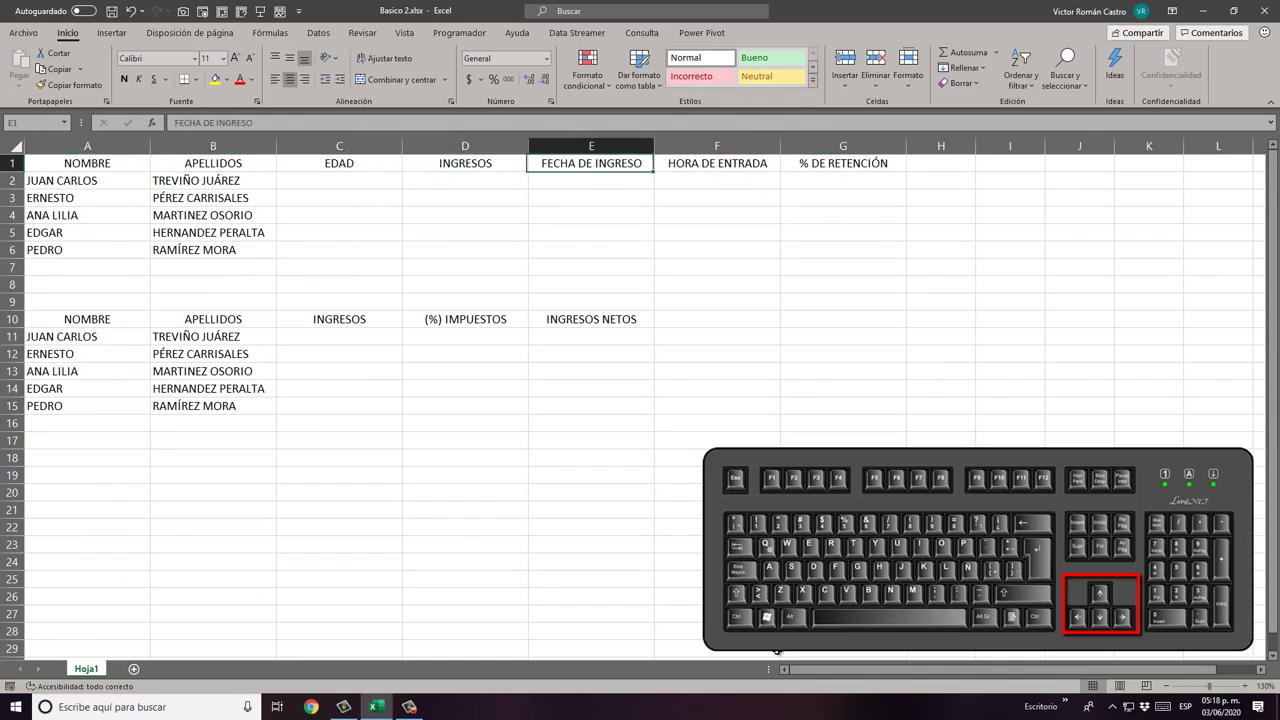
key(Left)
key(Down)
key(Down)
key(Down)
key(Down)
key(Down)
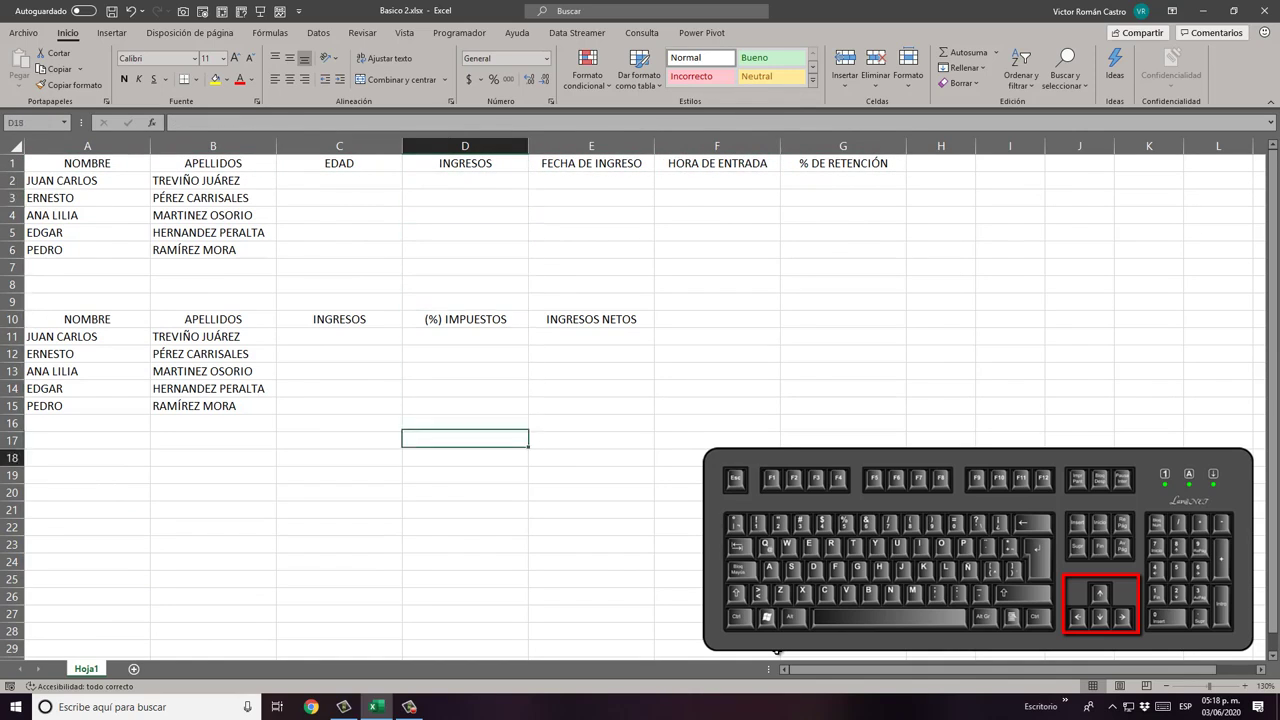
key(Down)
key(Down)
key(Down)
key(Up)
key(Up)
key(Up)
key(Up)
key(Up)
key(Up)
key(Up)
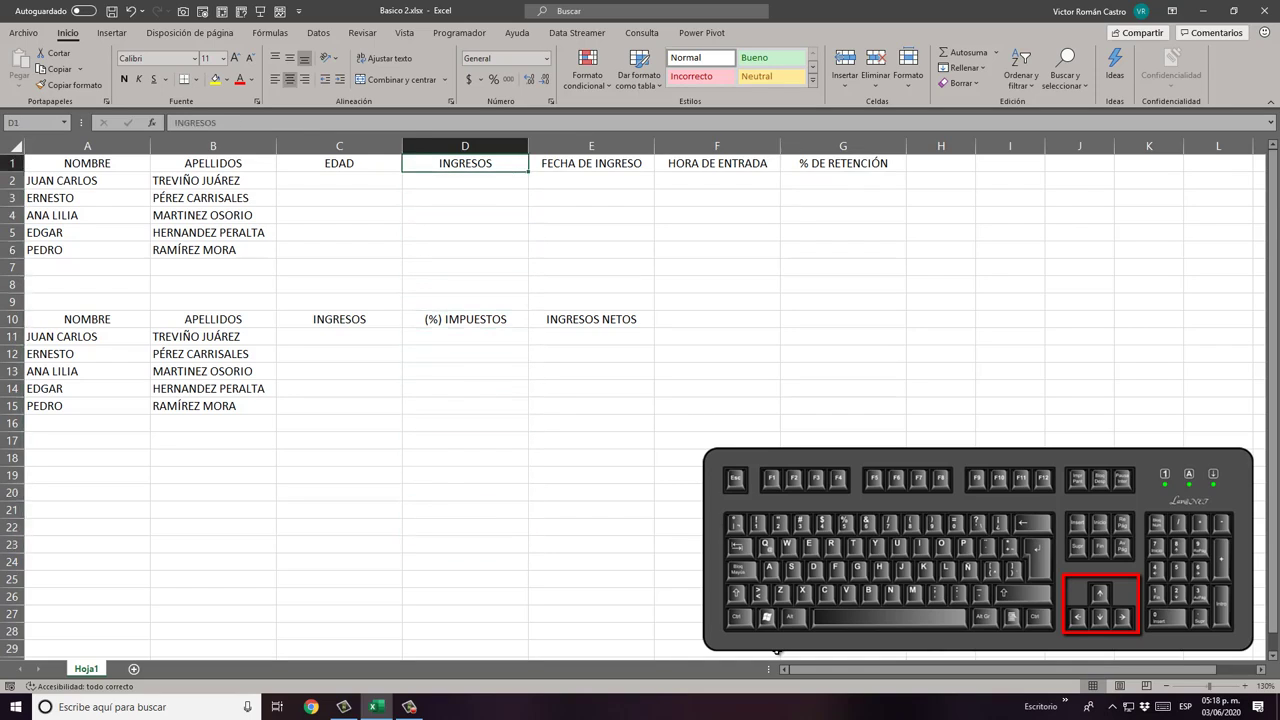
key(Left)
key(Left)
key(Left)
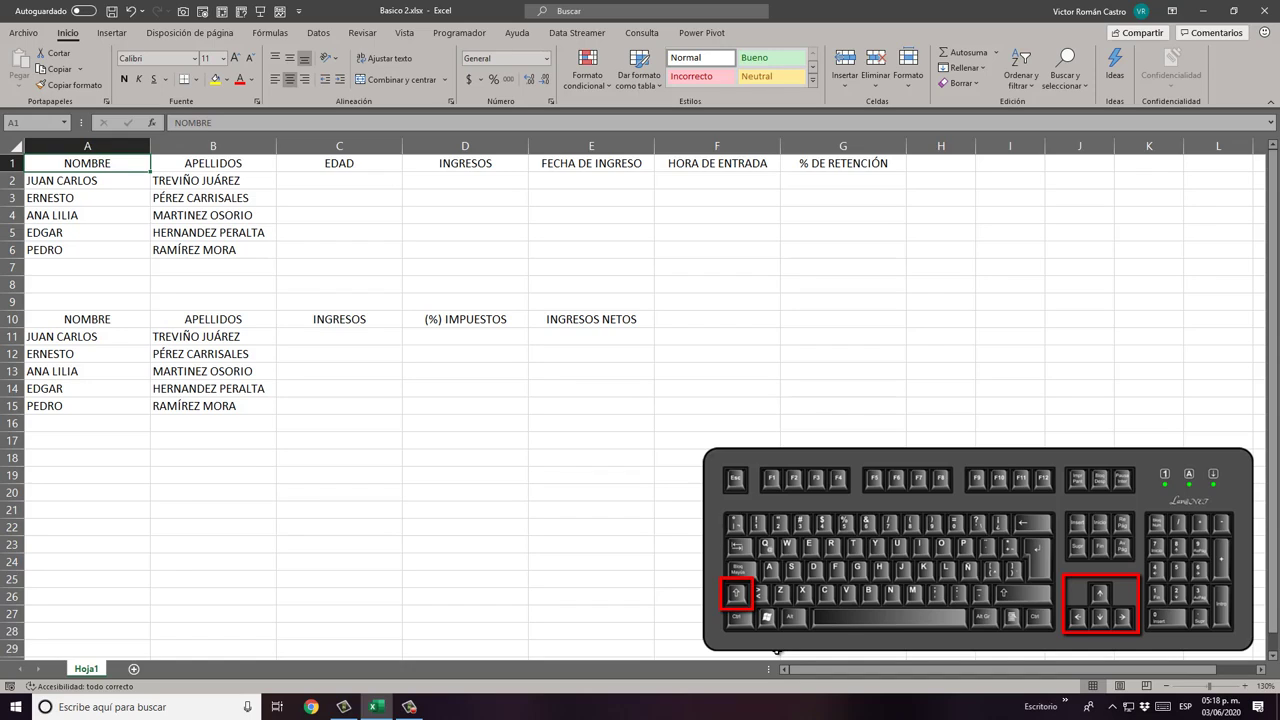
Step: Try Shift+arrow selections of various sizes from A1, then collapse back to A1
key(shift+Right)
key(shift+Right)
key(shift+Right)
key(shift+Right)
key(shift+Right)
key(shift+Right)
key(shift+Right)
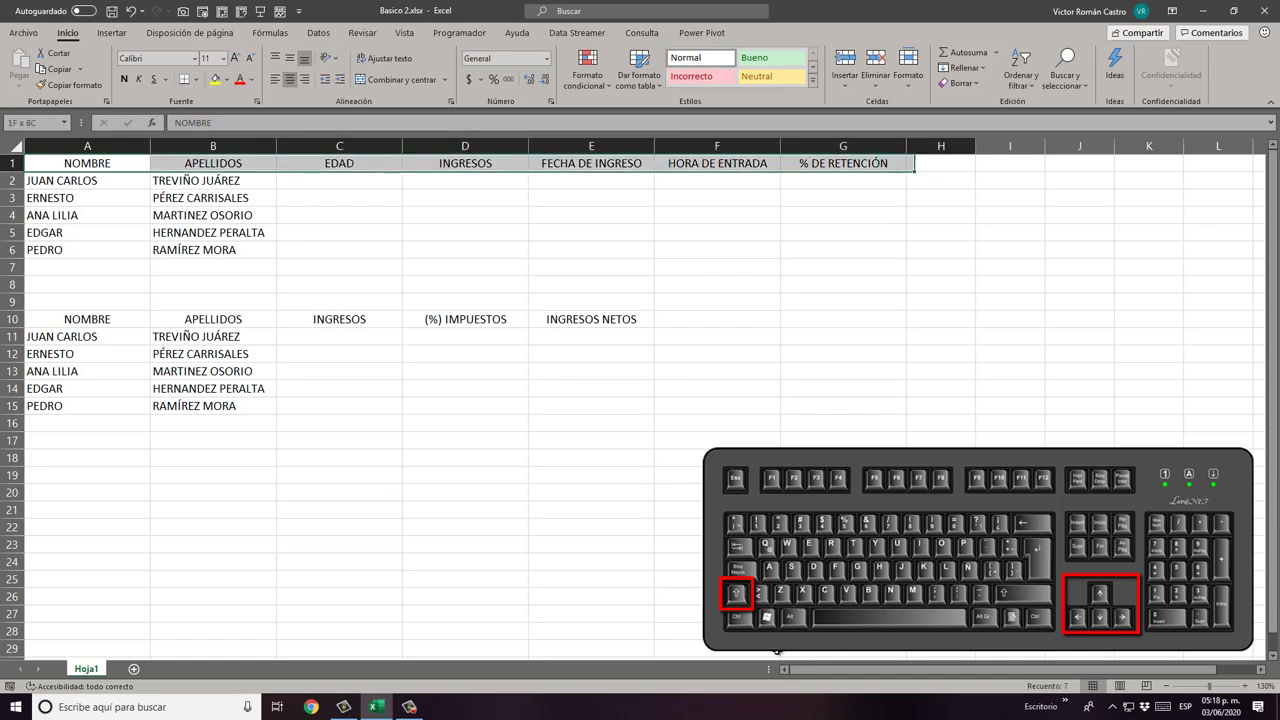
key(shift+Left)
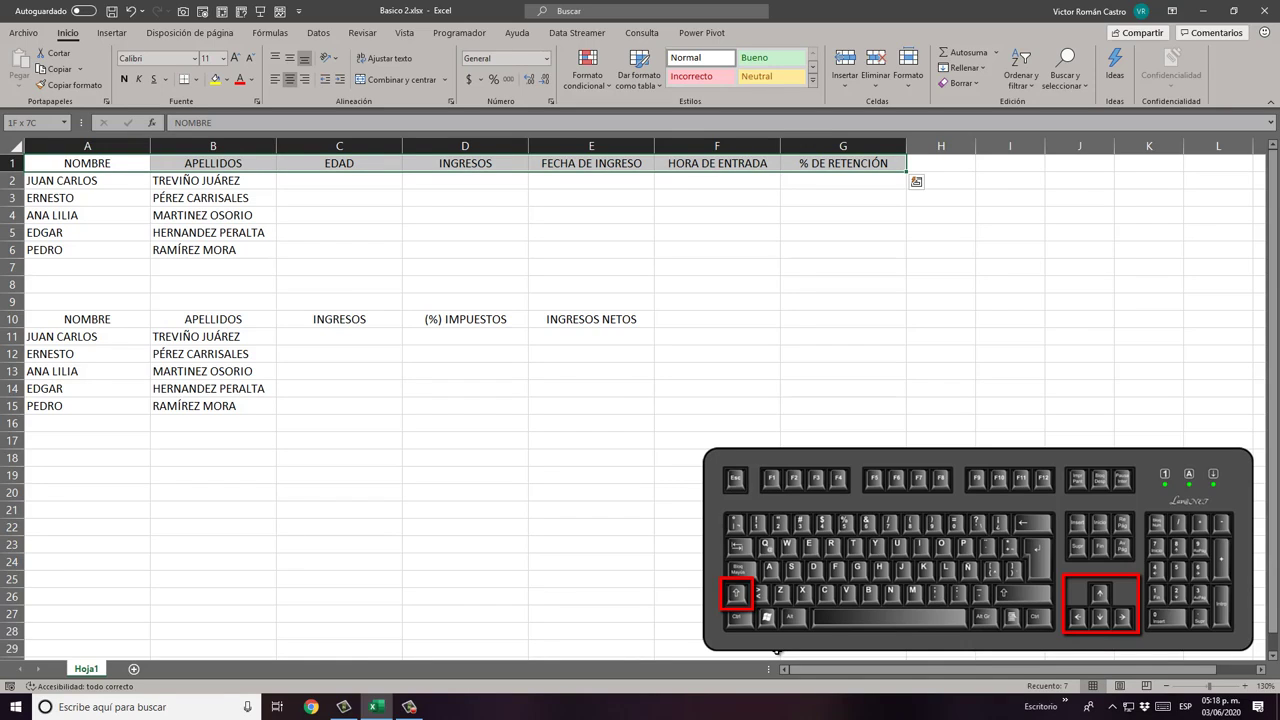
key(shift+Down)
key(shift+Down)
key(shift+Down)
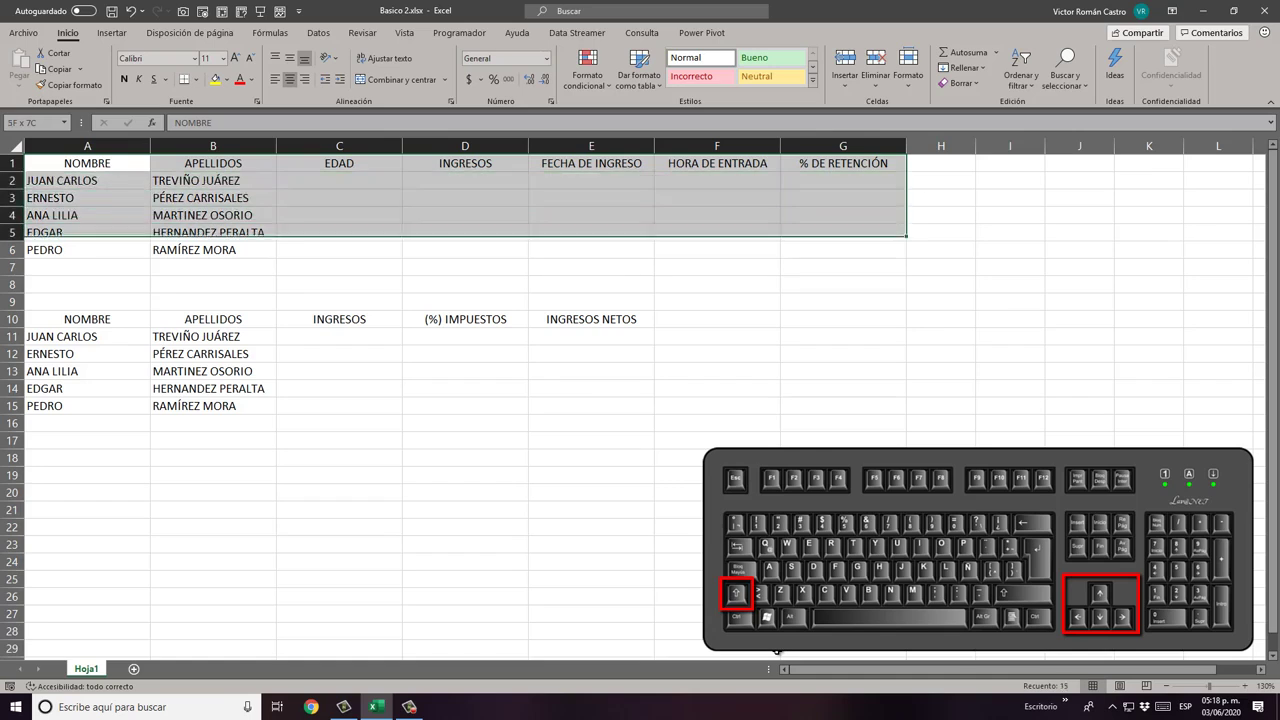
key(shift+Down)
key(shift+Down)
key(shift+Down)
key(shift+Down)
key(shift+Down)
key(shift+Down)
key(shift+Down)
key(shift+Down)
key(shift+Down)
key(shift+Down)
key(shift+Down)
key(shift+Down)
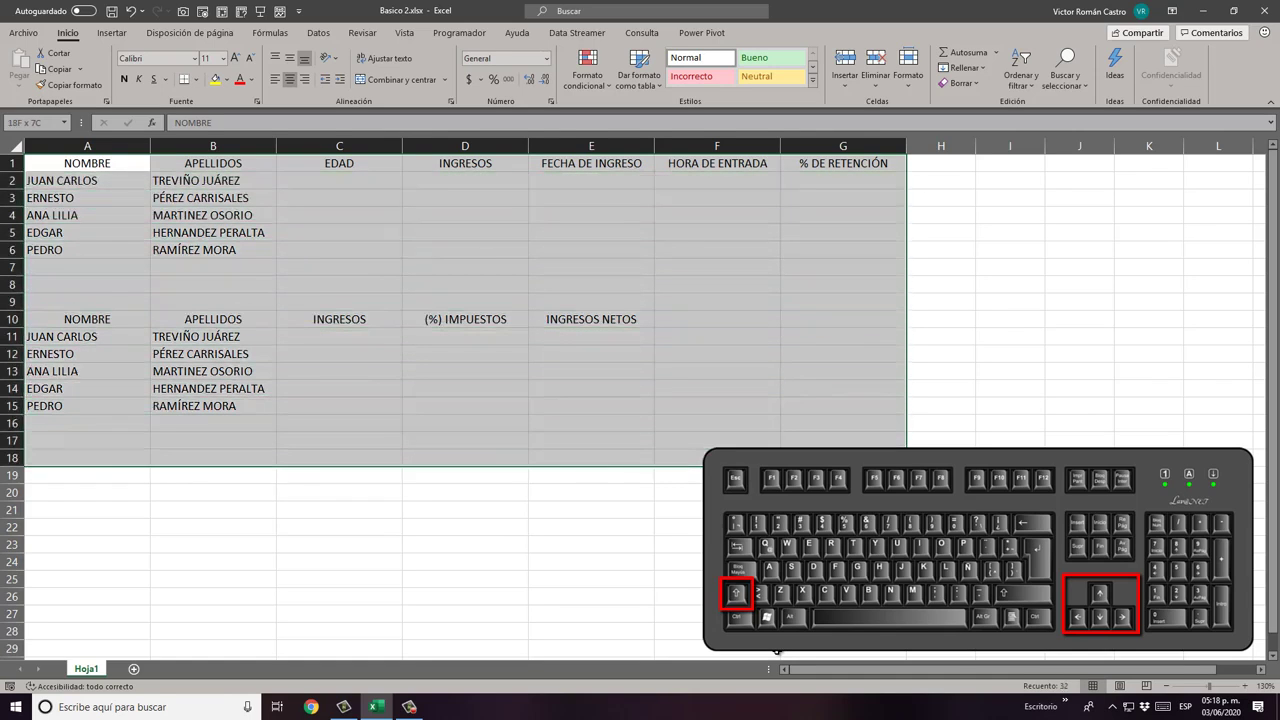
key(shift+Down)
key(shift+Down)
key(shift+Down)
key(shift+Up)
key(shift+Up)
key(shift+Up)
key(shift+Up)
key(shift+Up)
key(shift+Up)
key(shift+Up)
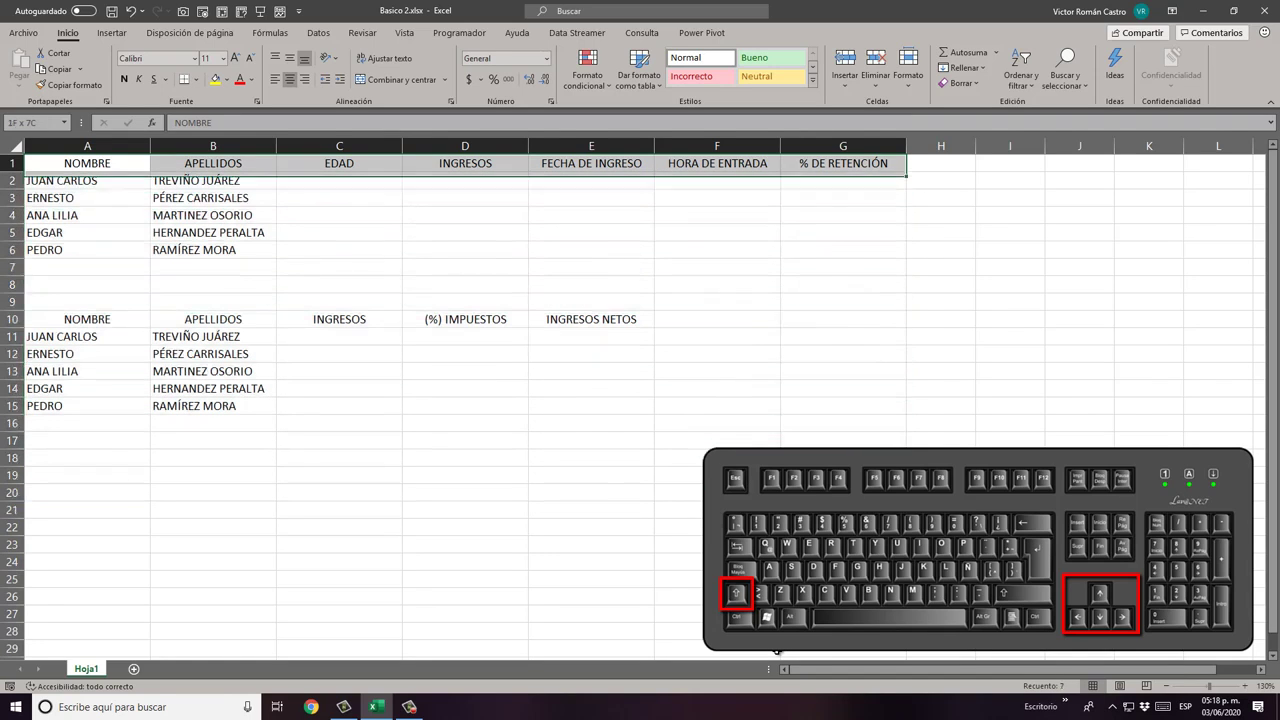
key(shift+Up)
key(shift+Left)
key(shift+Left)
key(shift+Left)
key(shift+Left)
key(shift+Left)
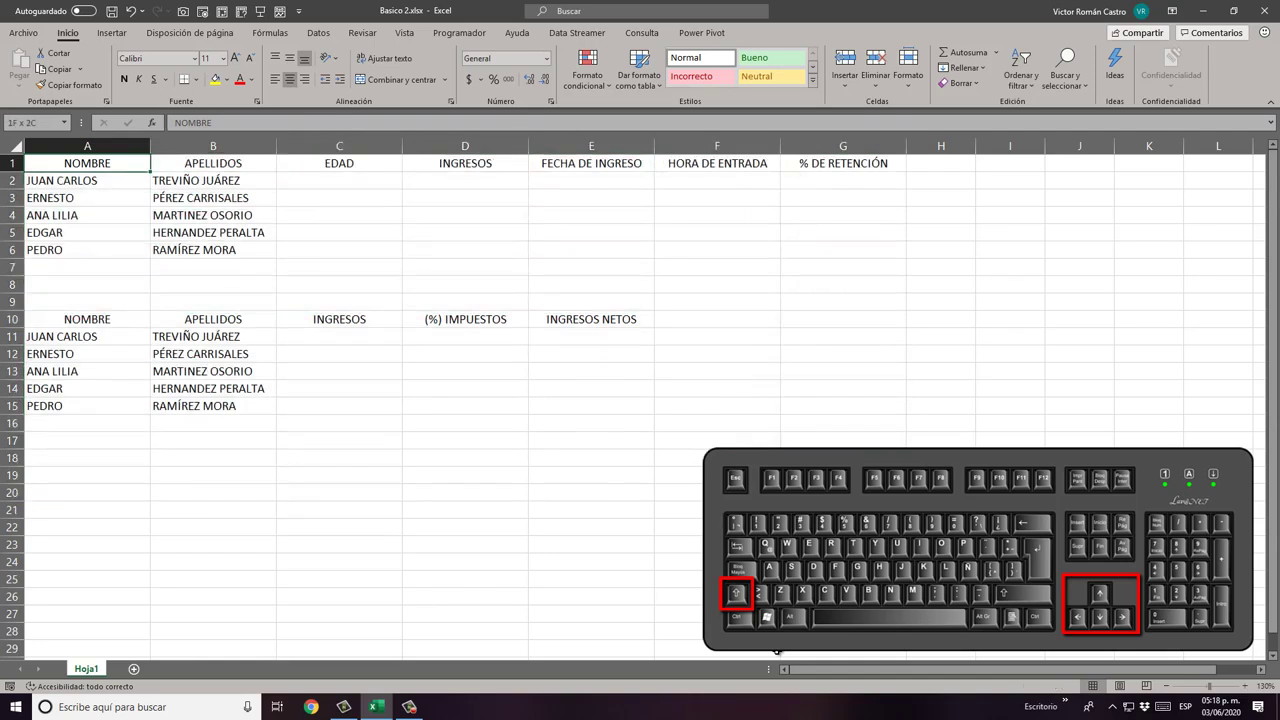
key(shift+Right)
key(shift+Right)
key(shift+Right)
key(shift+Right)
key(shift+Right)
key(shift+Down)
key(shift+Down)
key(shift+Down)
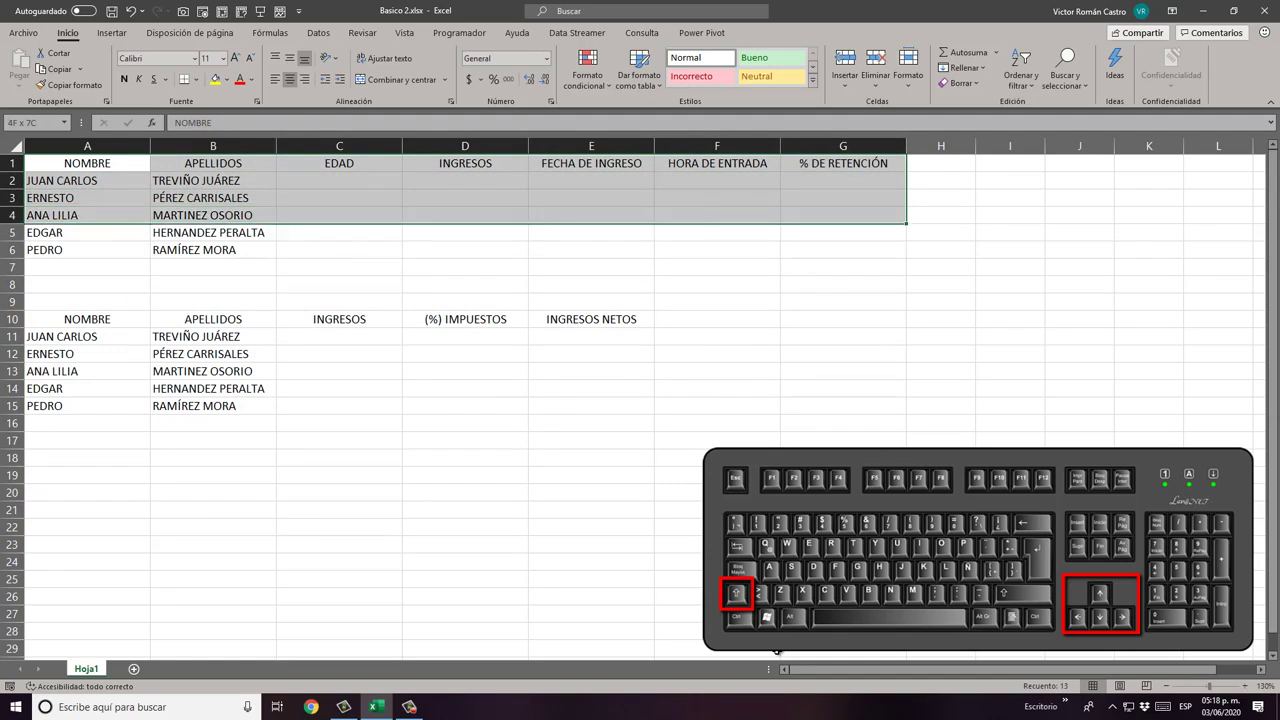
key(shift+Down)
key(shift+Down)
key(shift+Up)
key(shift+Up)
key(shift+Left)
key(shift+Up)
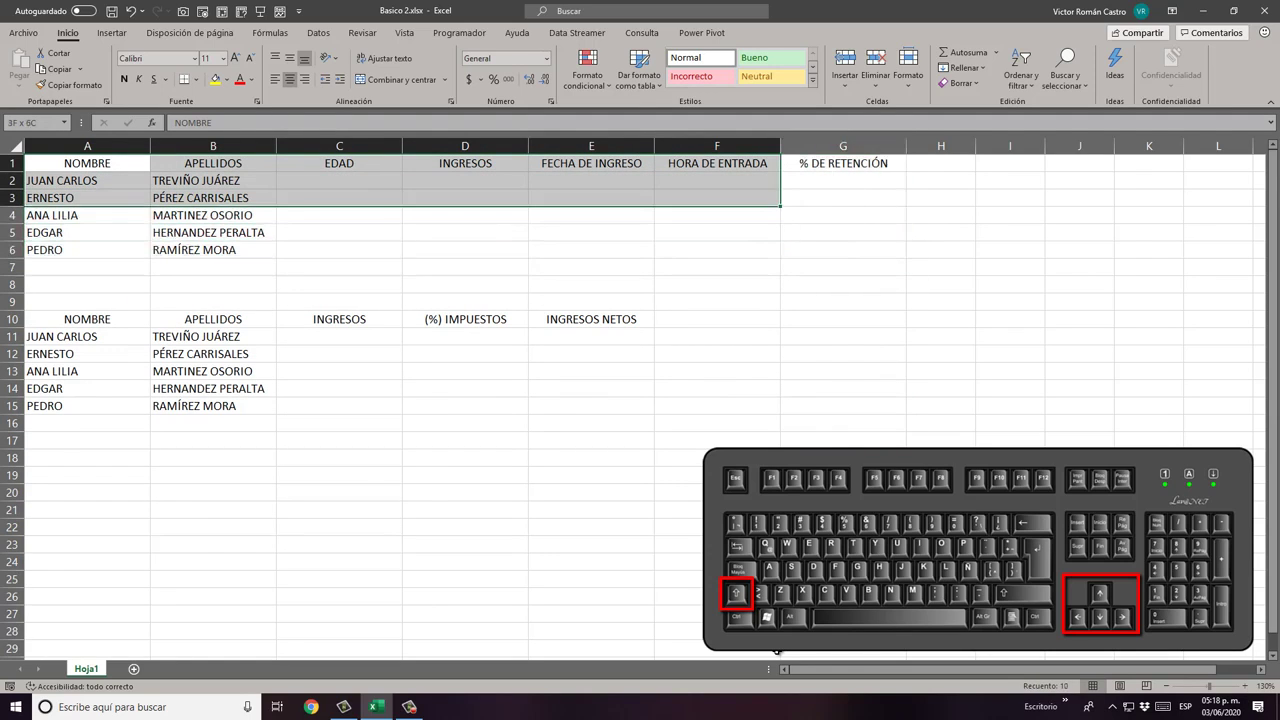
key(shift+Up)
key(shift+Up)
key(shift+Left)
key(shift+Left)
key(shift+Left)
key(shift+Left)
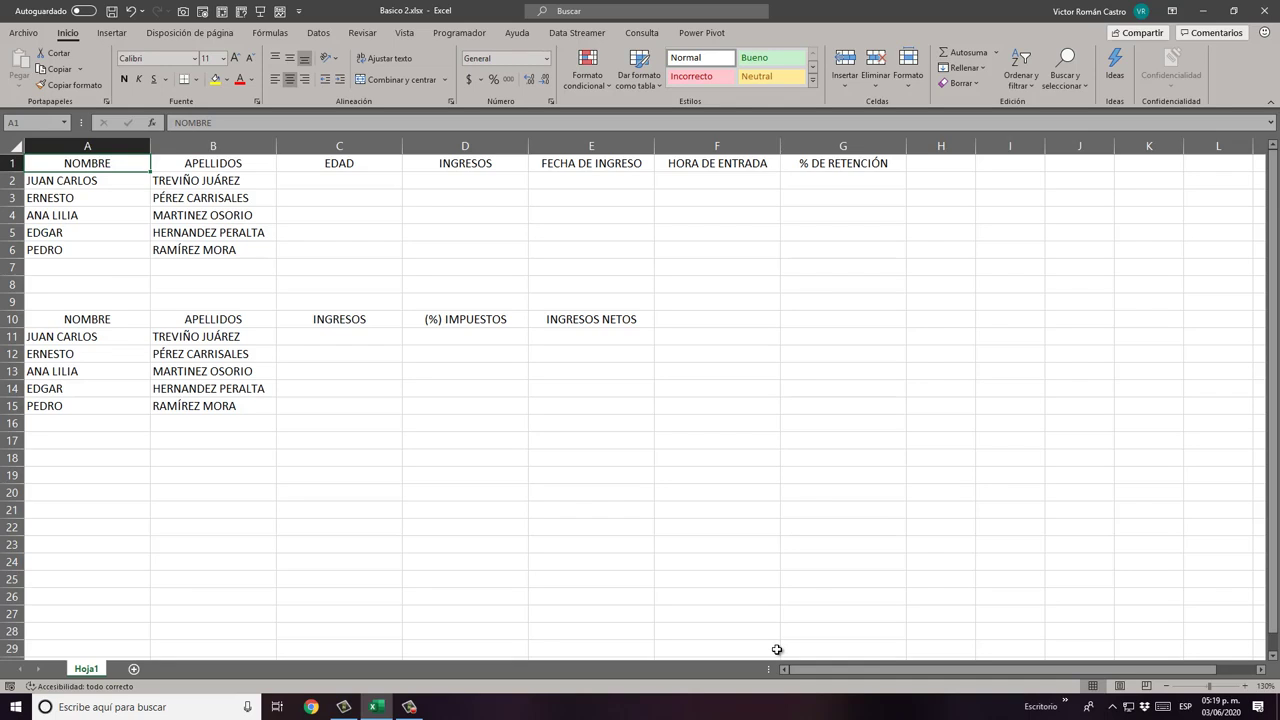
Step: Select the top table's header row with Ctrl+Shift+Right, then arrow around back to A1
key(ctrl+shift+Right)
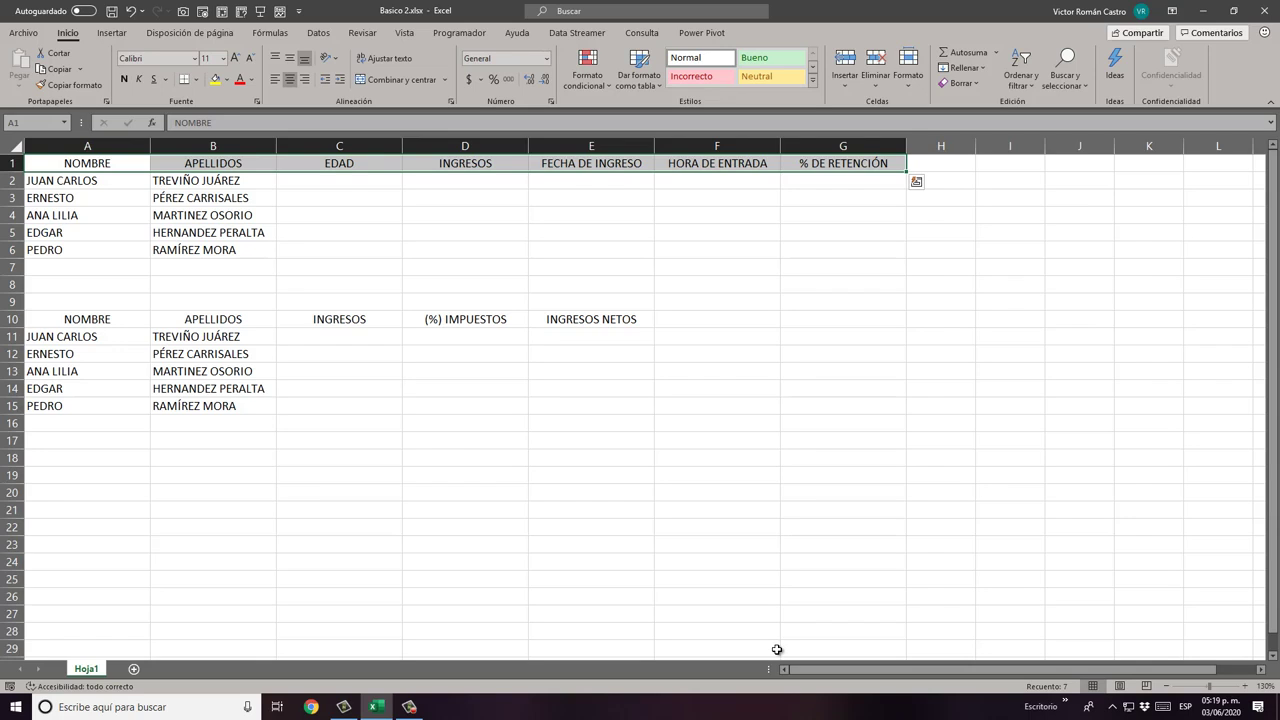
key(Left)
key(Right)
key(Right)
key(Right)
key(Right)
key(Right)
key(Right)
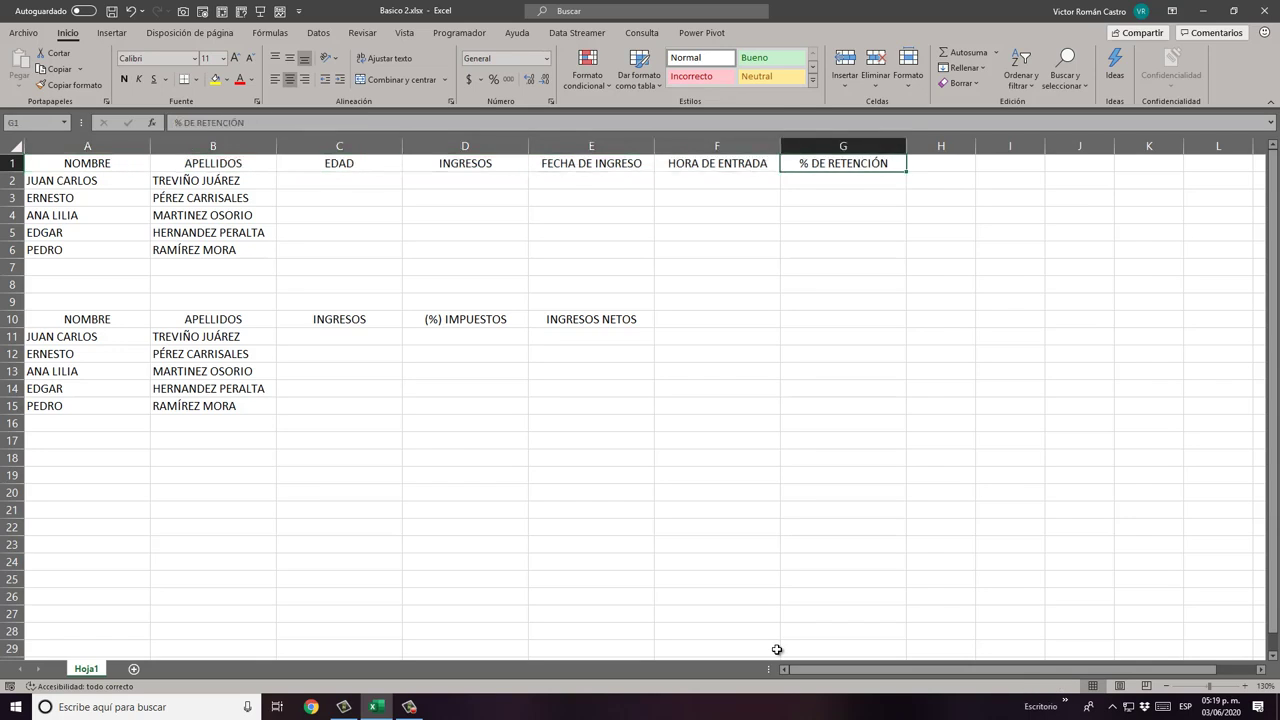
key(Left)
key(Left)
key(Left)
key(Left)
key(Left)
key(Down)
key(Down)
key(Down)
key(Down)
key(Right)
key(Right)
key(Right)
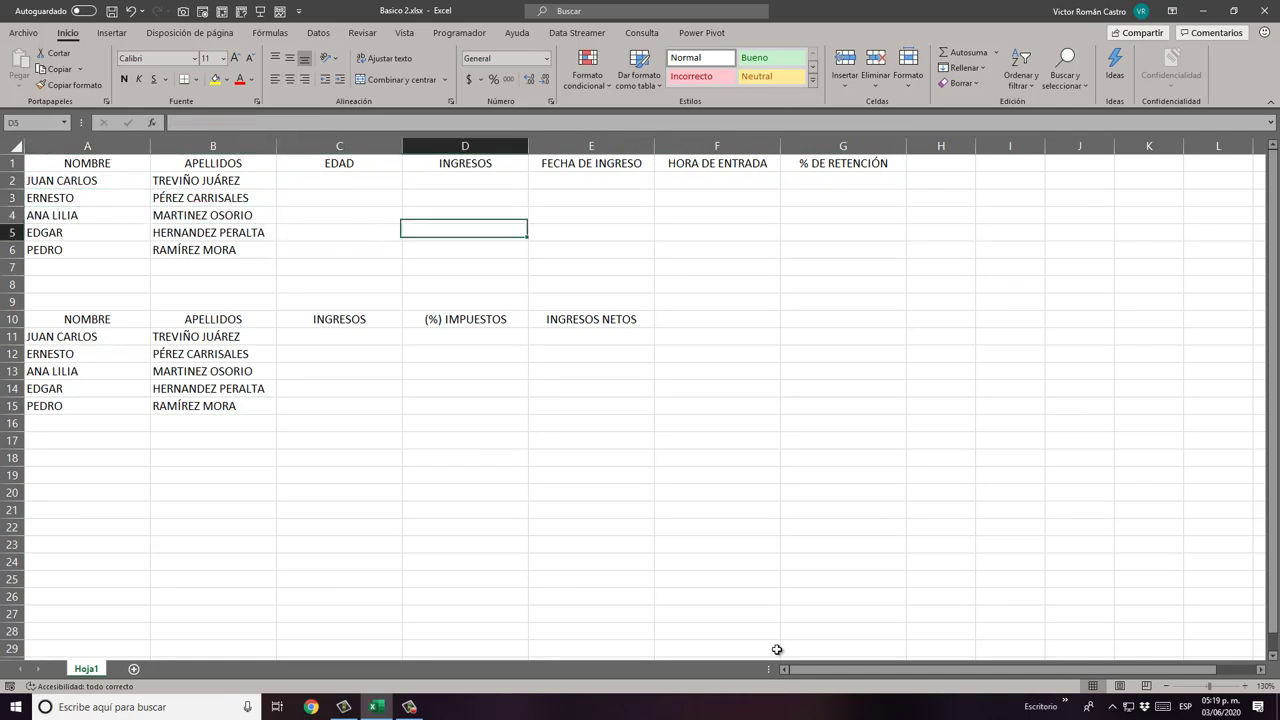
key(Right)
key(Down)
key(Right)
key(Left)
key(Left)
key(Up)
key(Left)
key(Left)
key(Up)
key(Up)
key(Left)
key(Up)
key(Up)
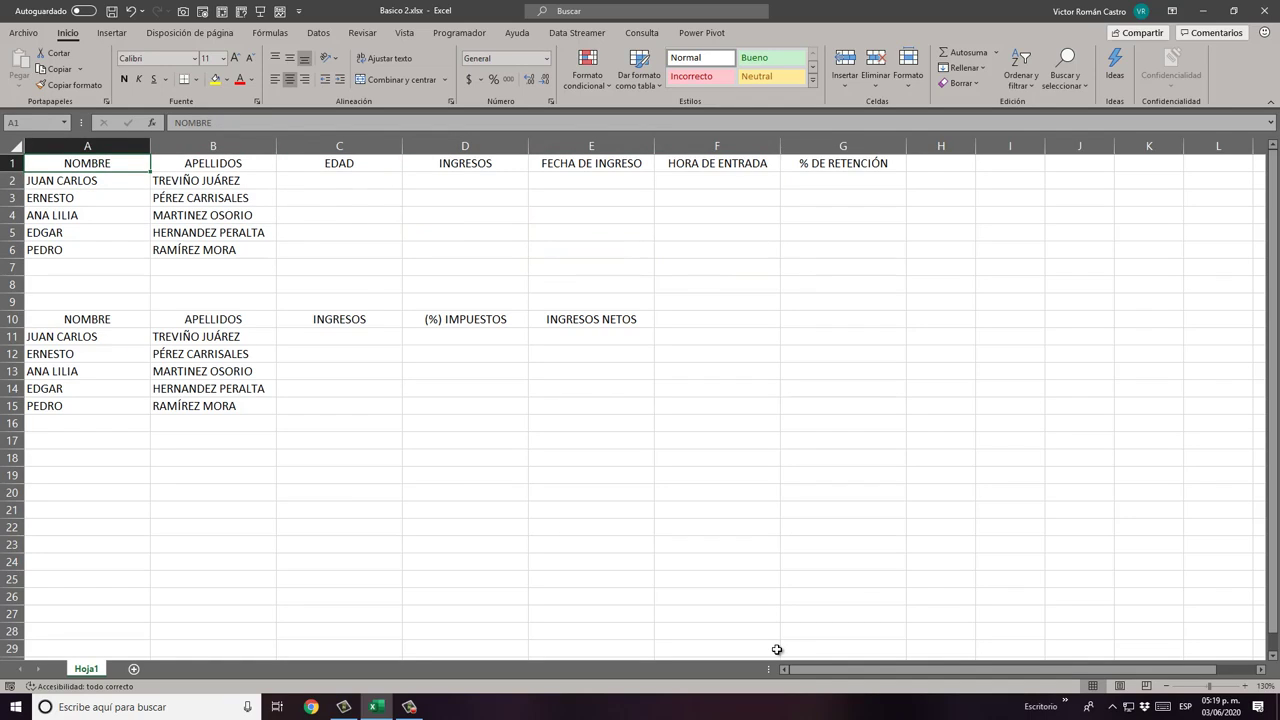
Step: Step through nearby cells to B2 and return to A1
key(Right)
key(Right)
key(Down)
key(Down)
key(Up)
key(Left)
key(Left)
key(Right)
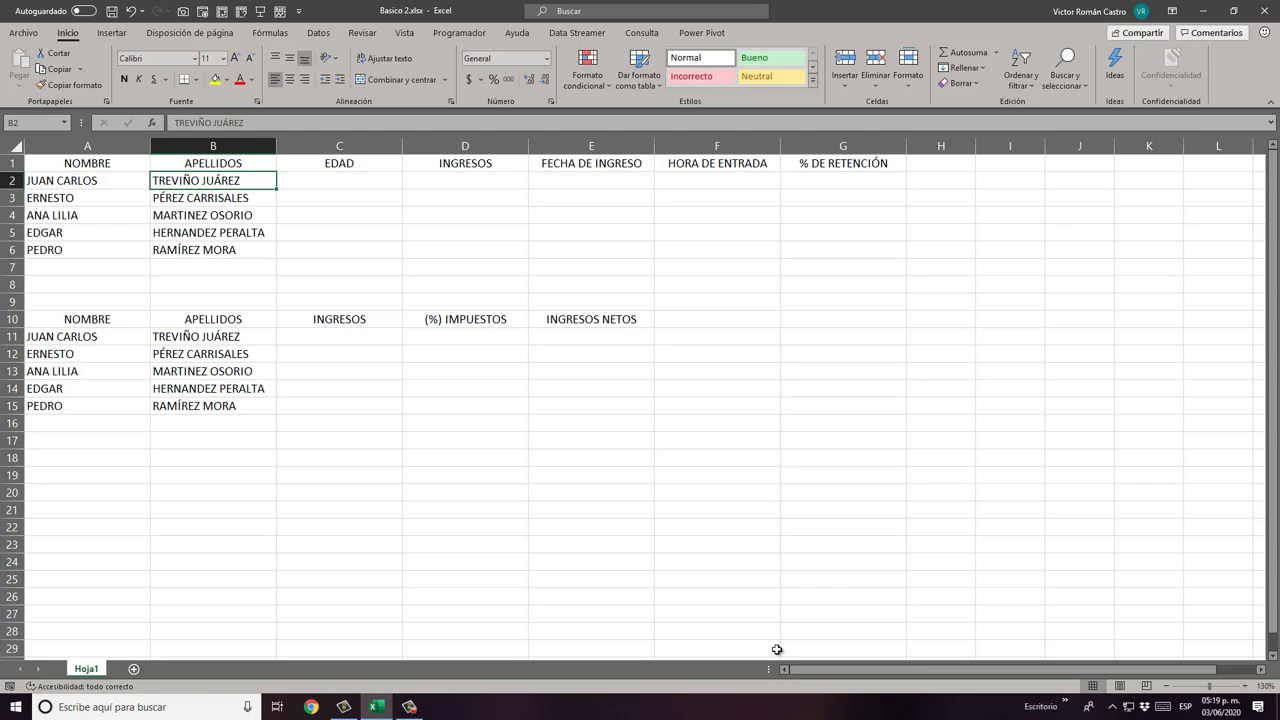
key(Left)
key(Up)
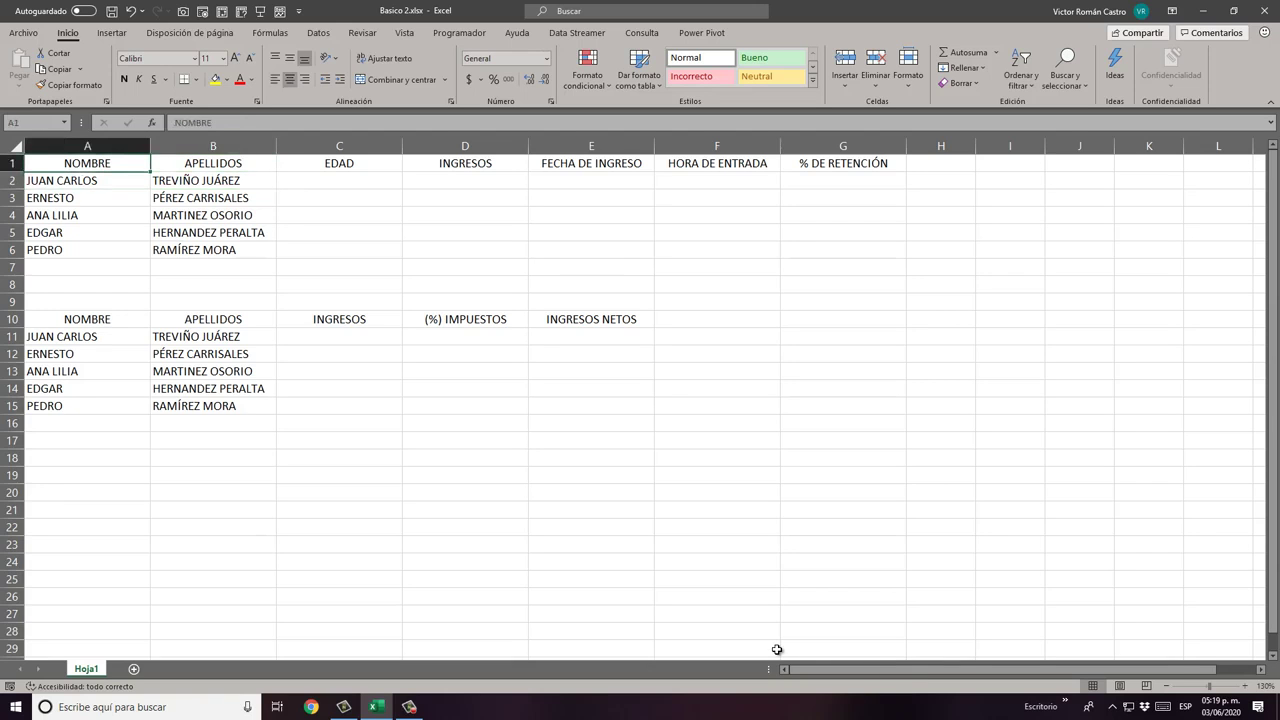
Step: Zoom the sheet to 160% and select the header row A1:G1
scroll(417, 343, up, 4)
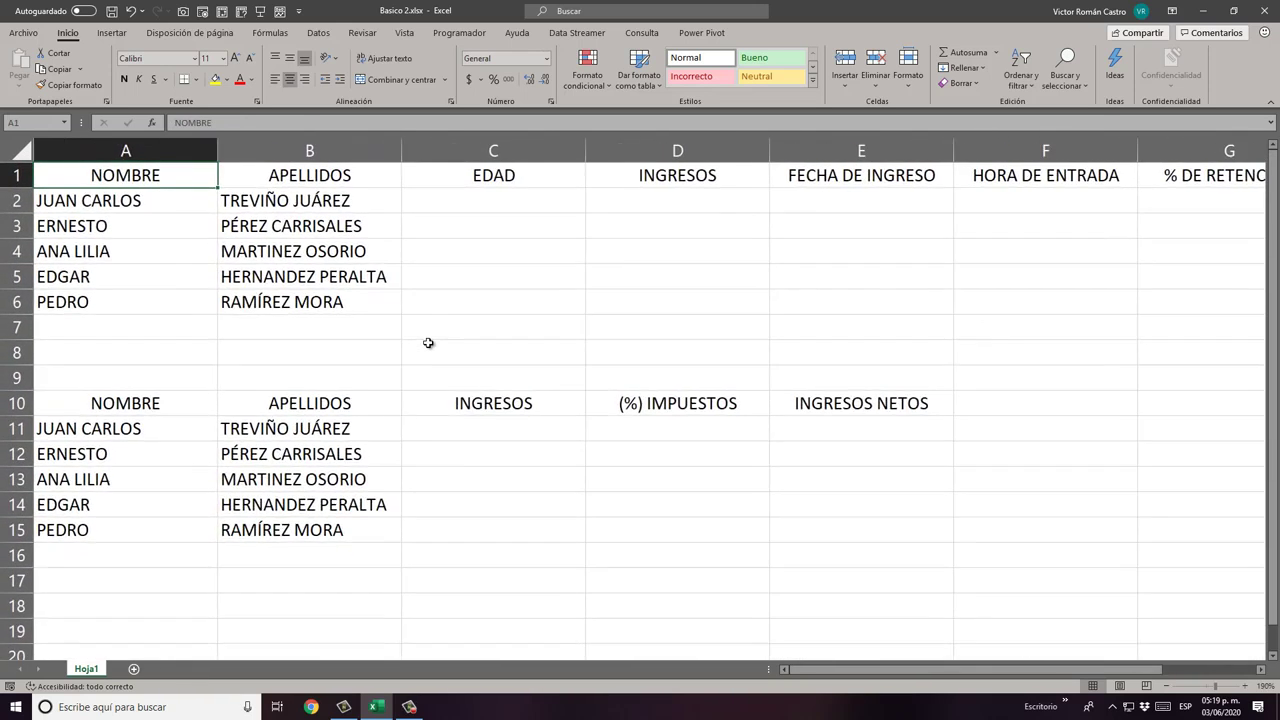
scroll(428, 343, down, 2)
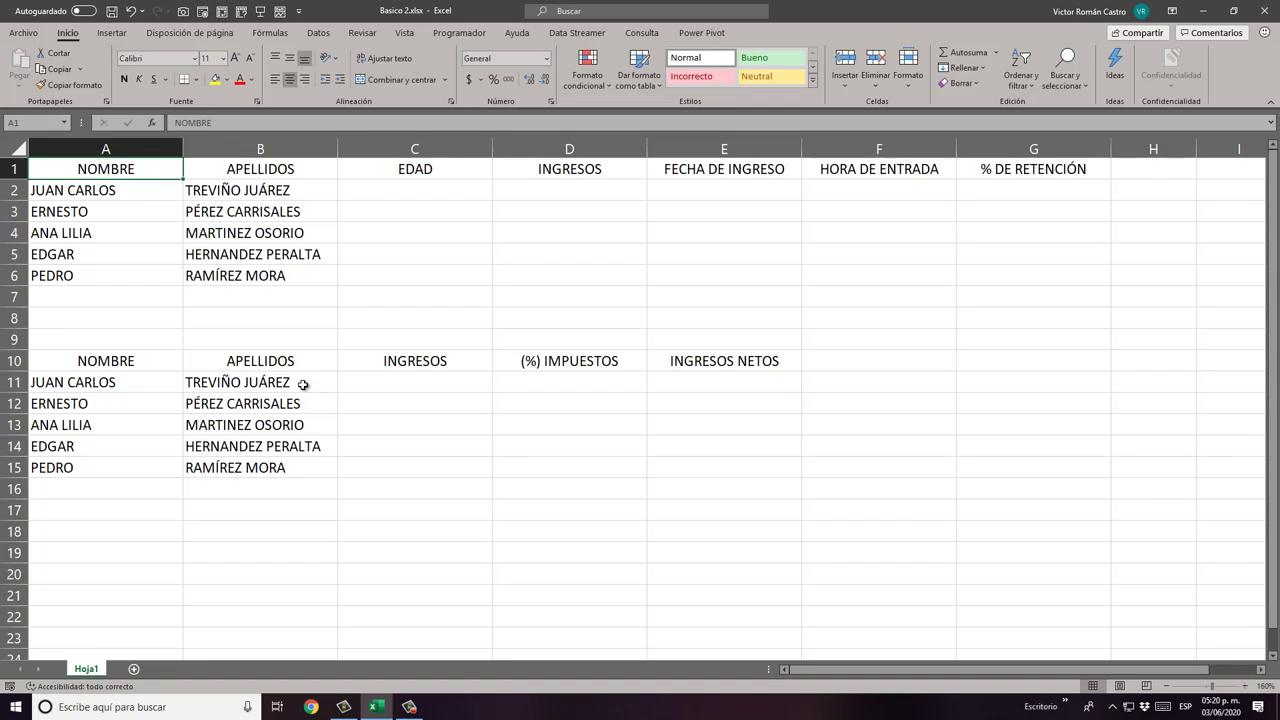
key(shift+Right)
key(shift+Right)
key(shift+Right)
key(shift+Right)
key(shift+Right)
key(shift+Right)
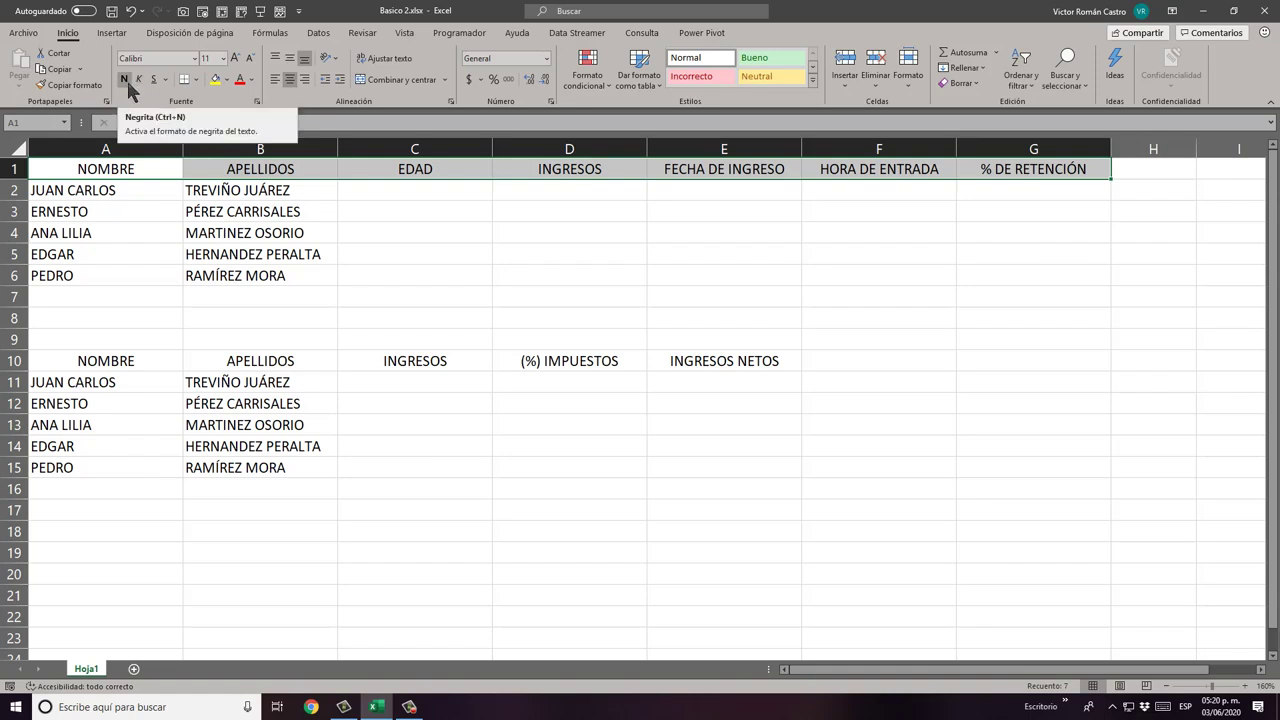
Step: Bold headers NOMBRE through % DE RETENCIÓN in A1:G1, toggling bold off and on with Ctrl+N
click(127, 82)
click(197, 267)
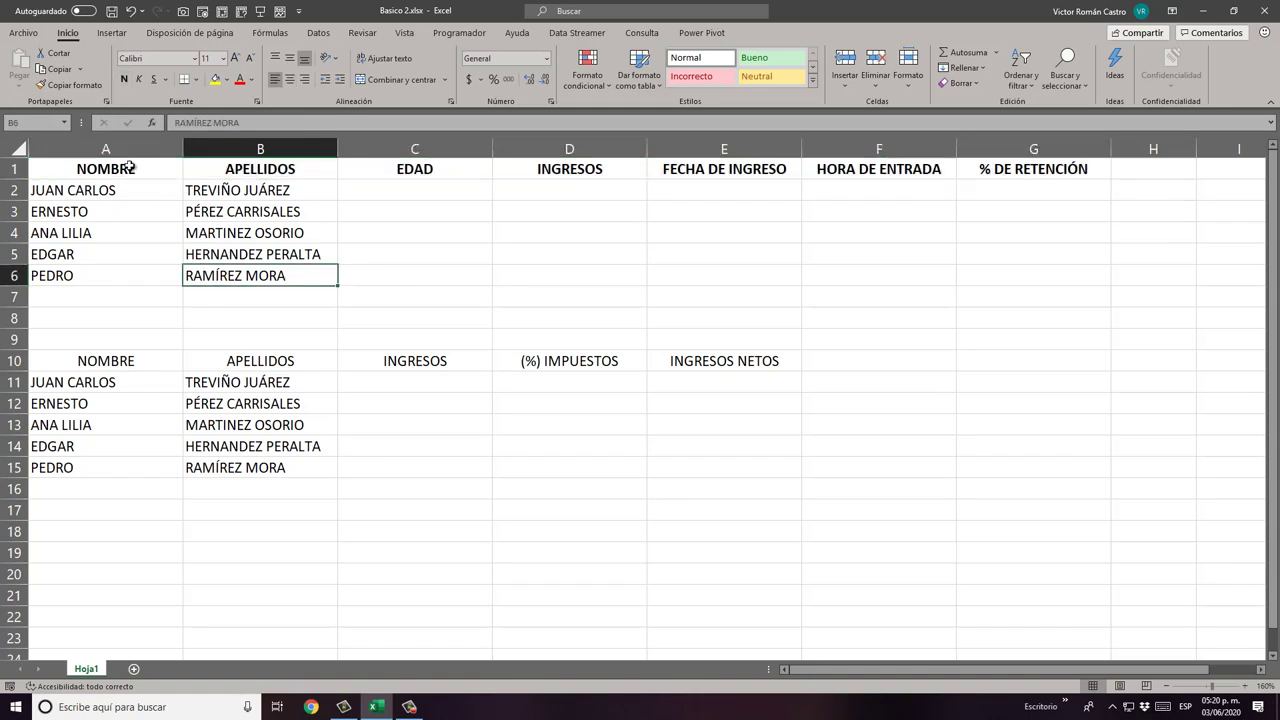
drag(133, 166, 1025, 172)
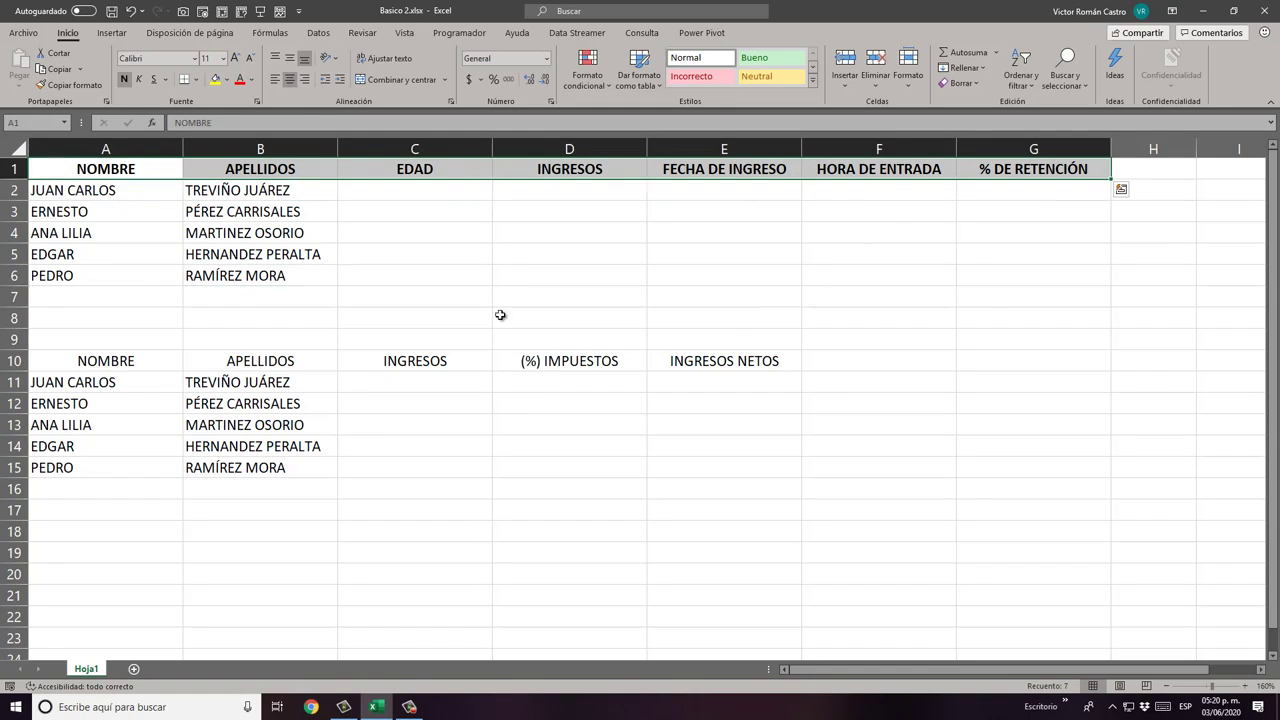
key(ctrl+n)
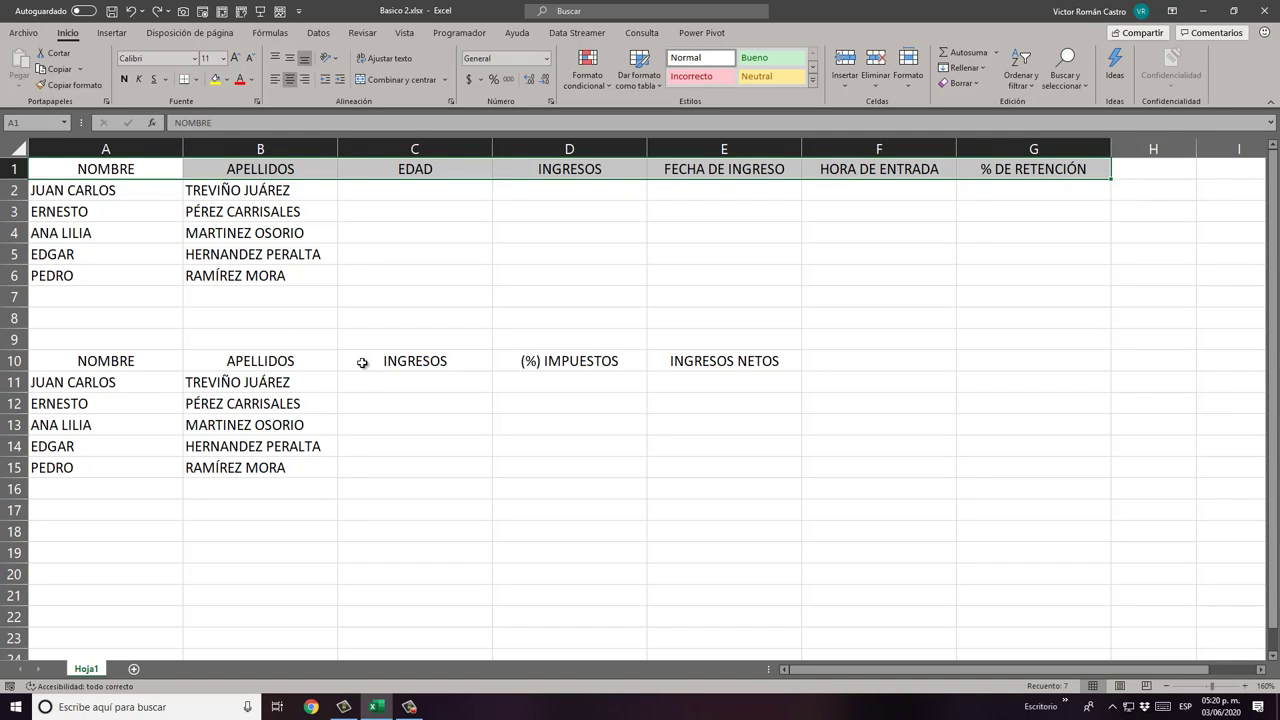
key(ctrl+n)
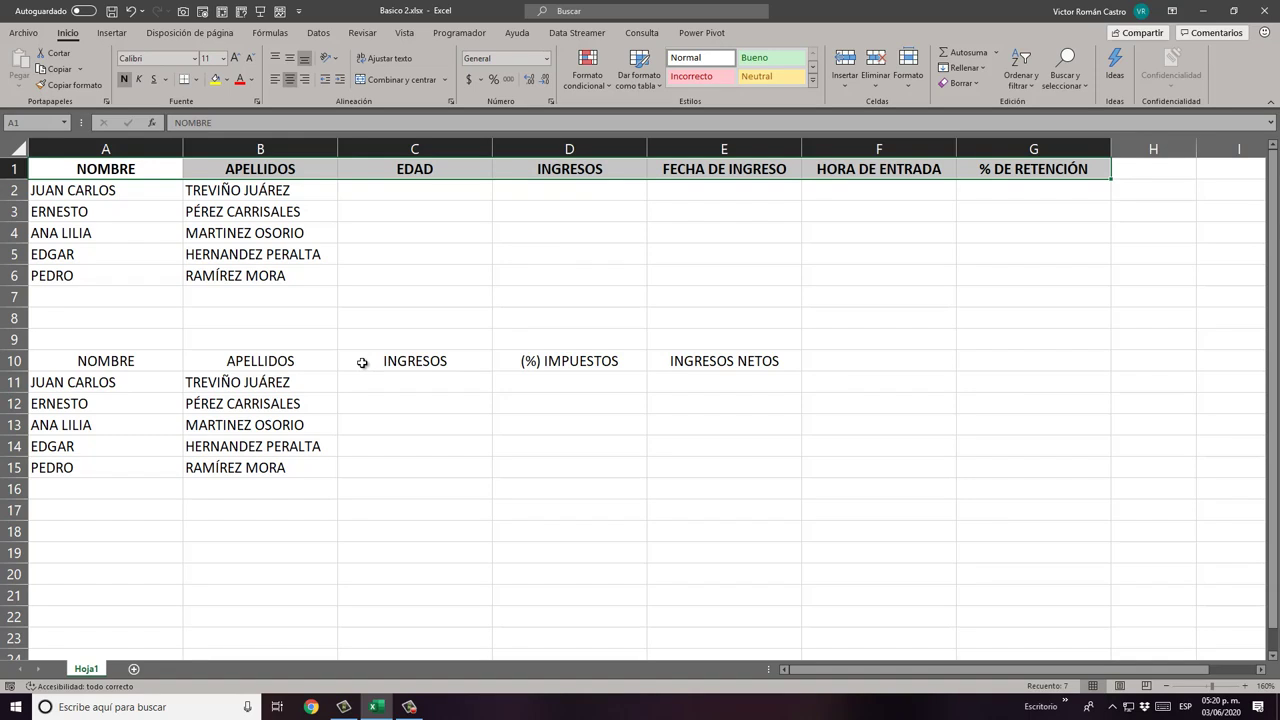
key(Down)
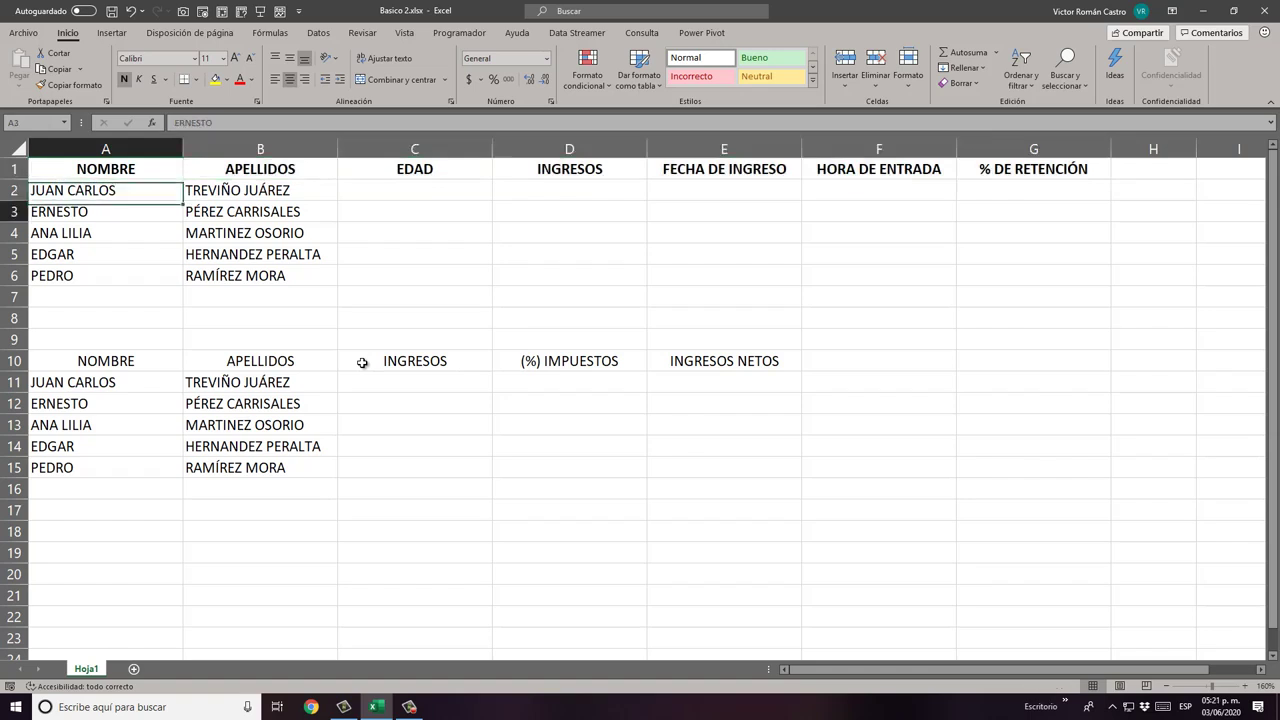
key(Right)
key(Down)
key(Down)
key(Down)
key(Down)
key(Up)
key(Up)
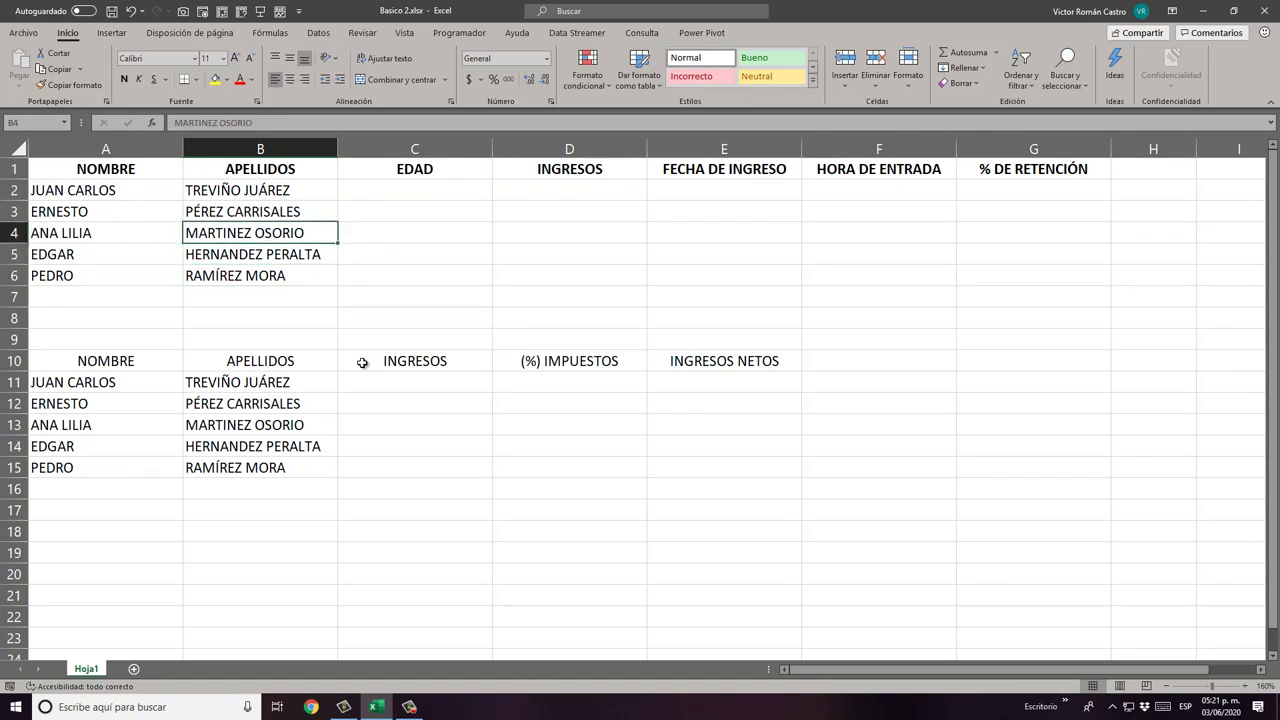
key(Up)
key(Up)
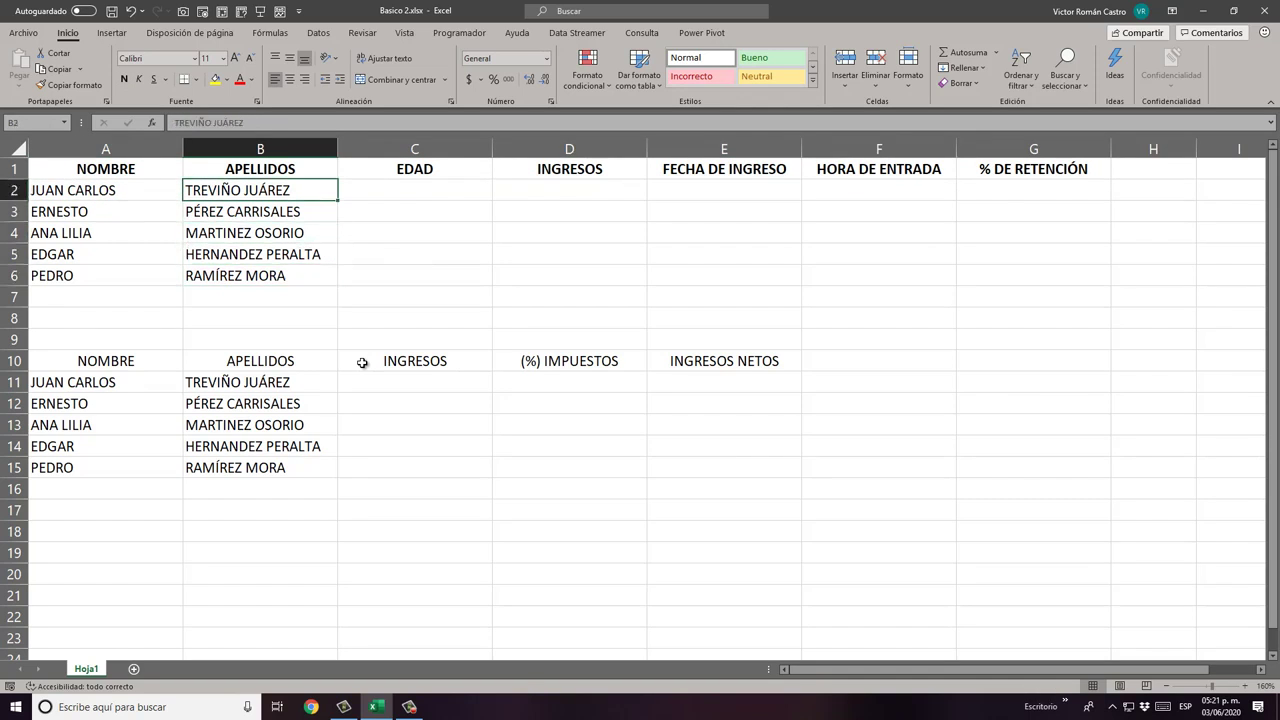
key(Right)
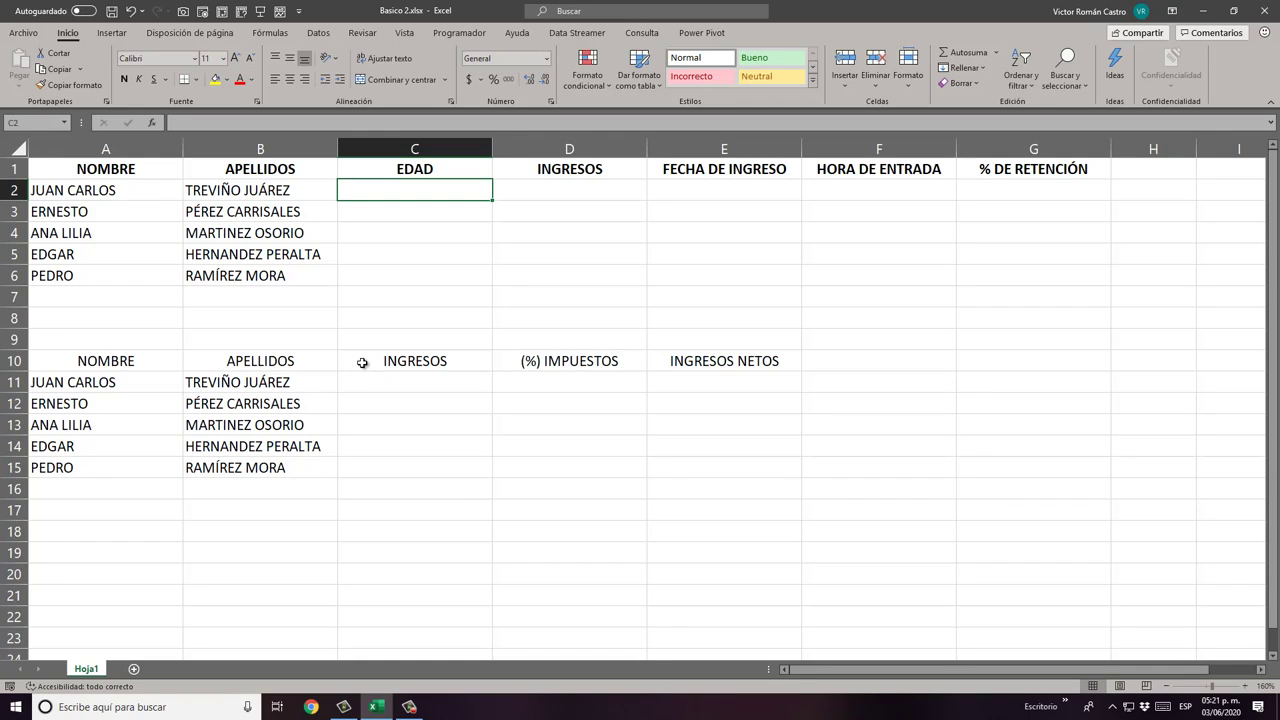
Step: Enter ages 36 in C2 and 34 in C3, correcting the C2 entry
text(36)
key(Return)
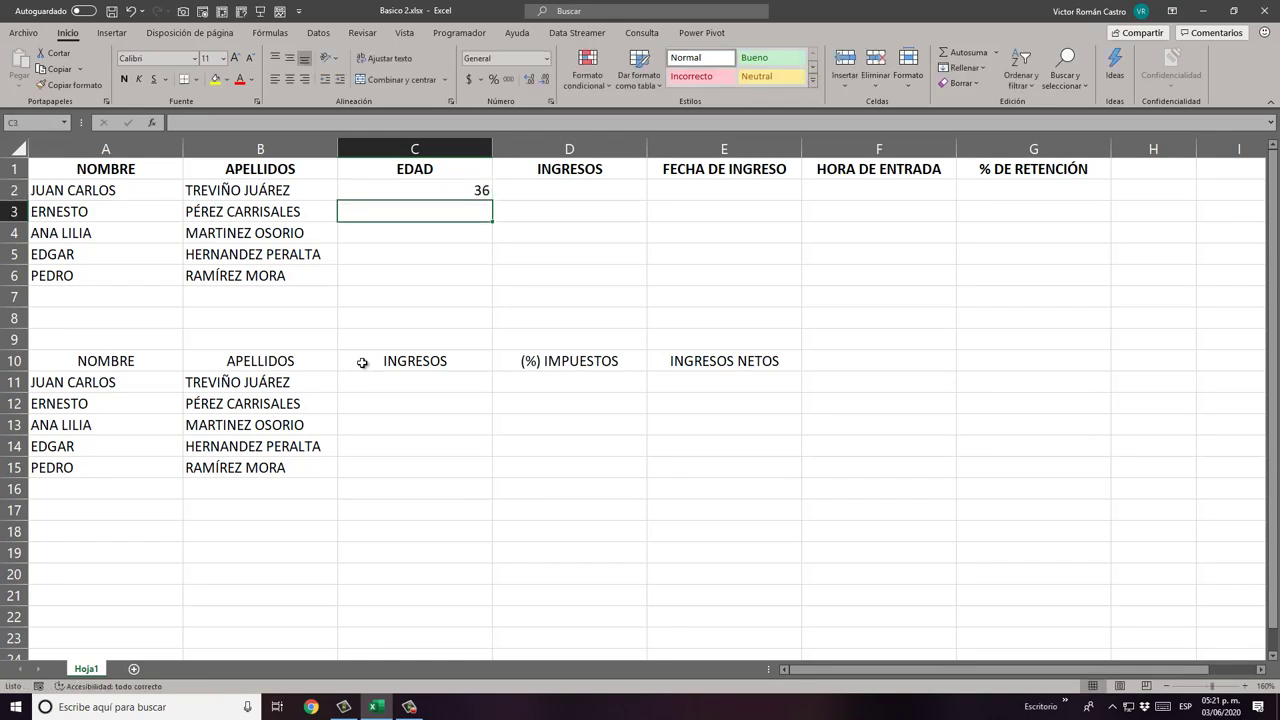
key(Up)
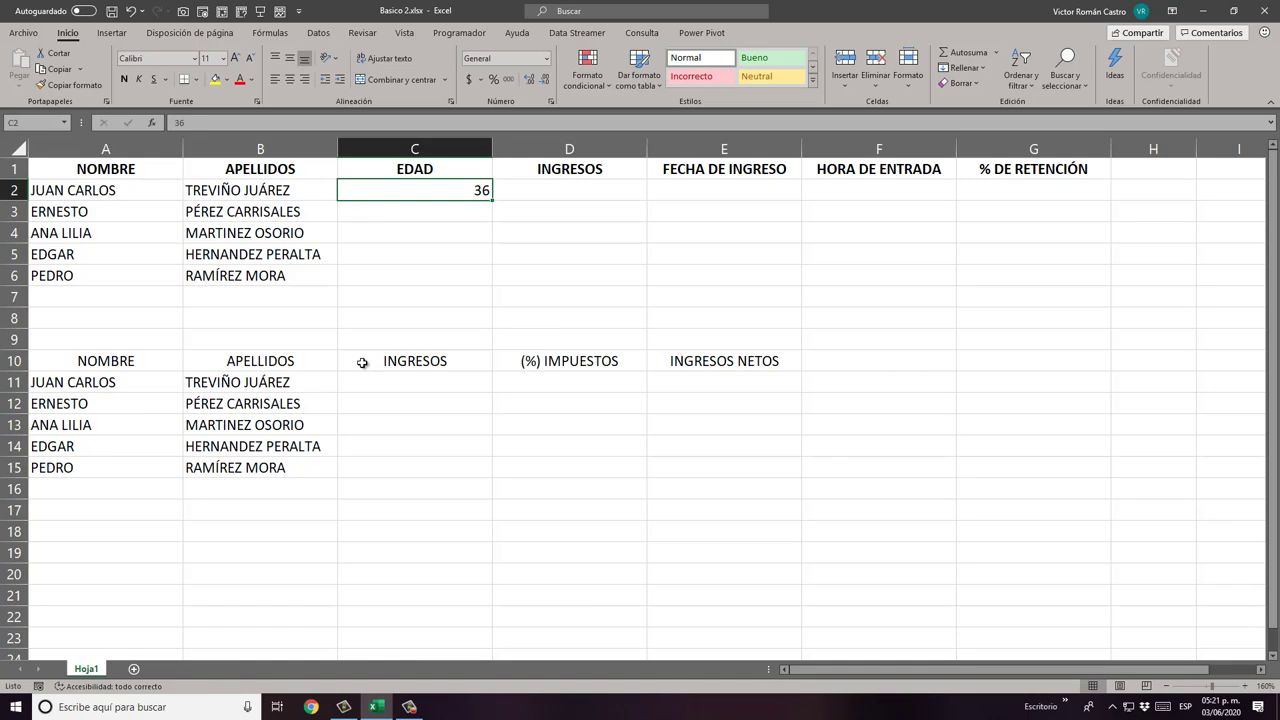
key(F2)
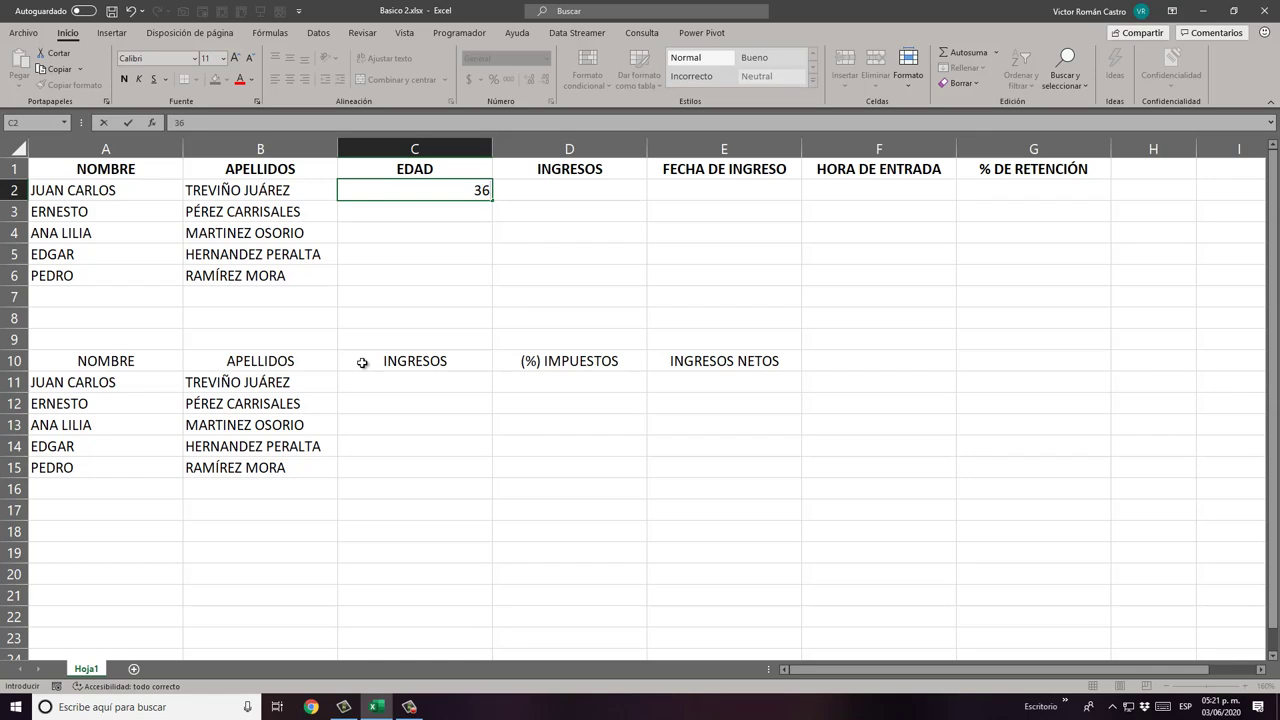
text(36)
key(BackSpace)
key(BackSpace)
key(Return)
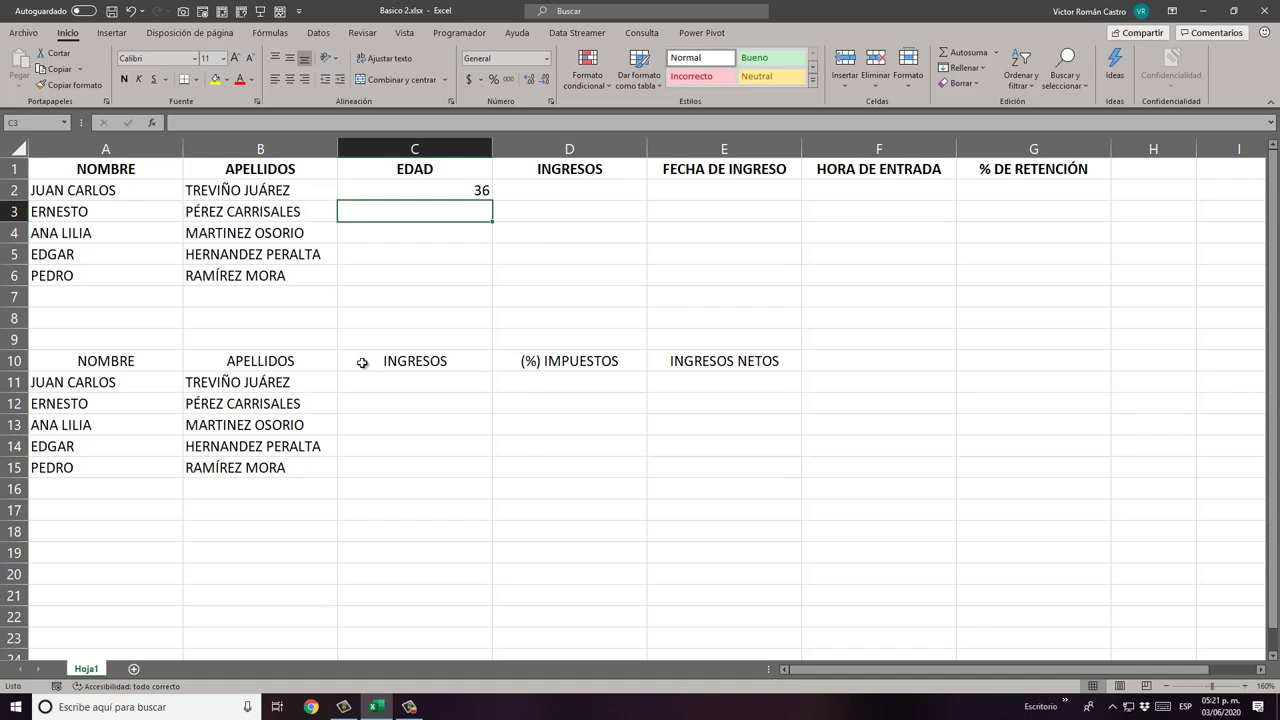
text(34)
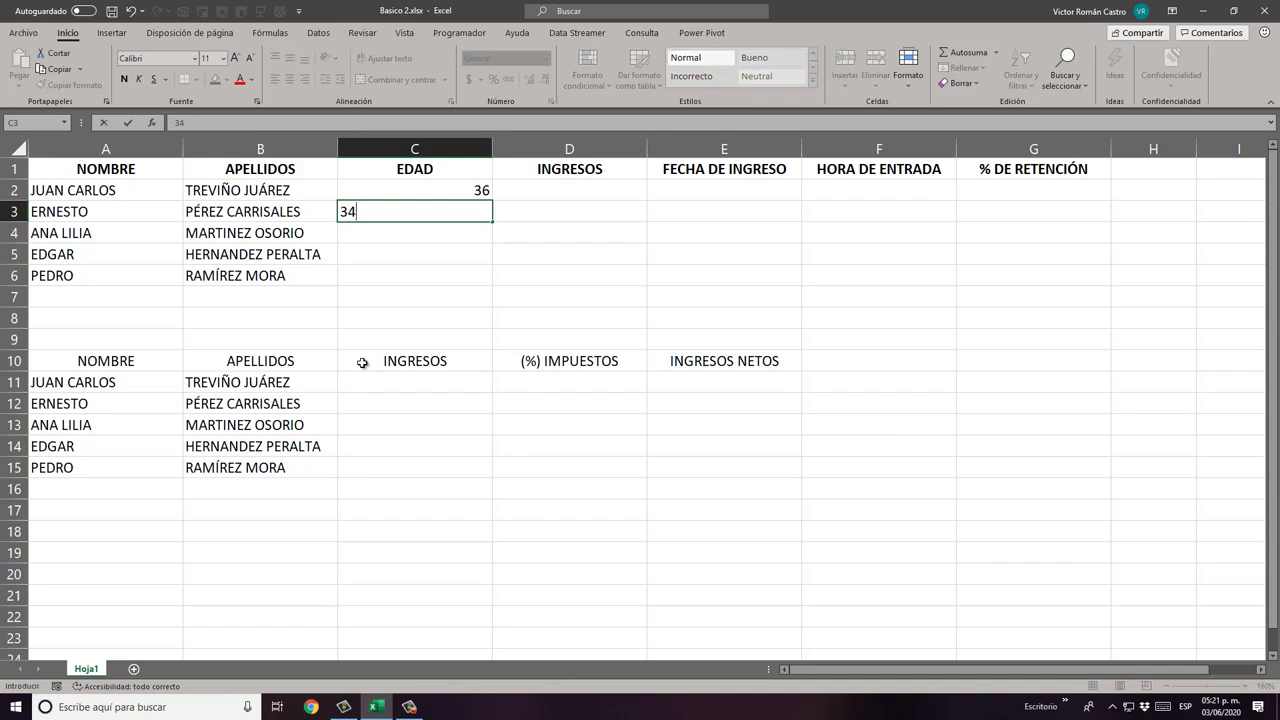
key(Return)
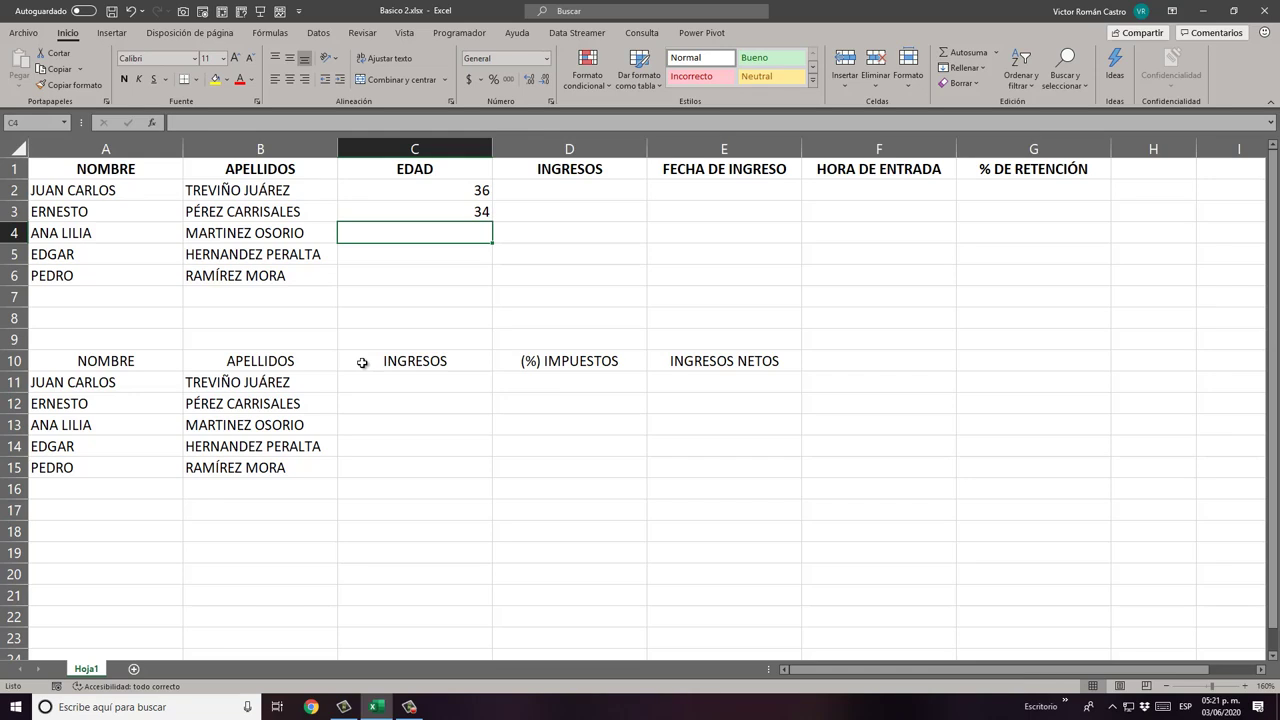
Step: Enter ages 24, 21 and 39 for ANA LILIA, EDGAR and PEDRO, then return to C2
text(2)
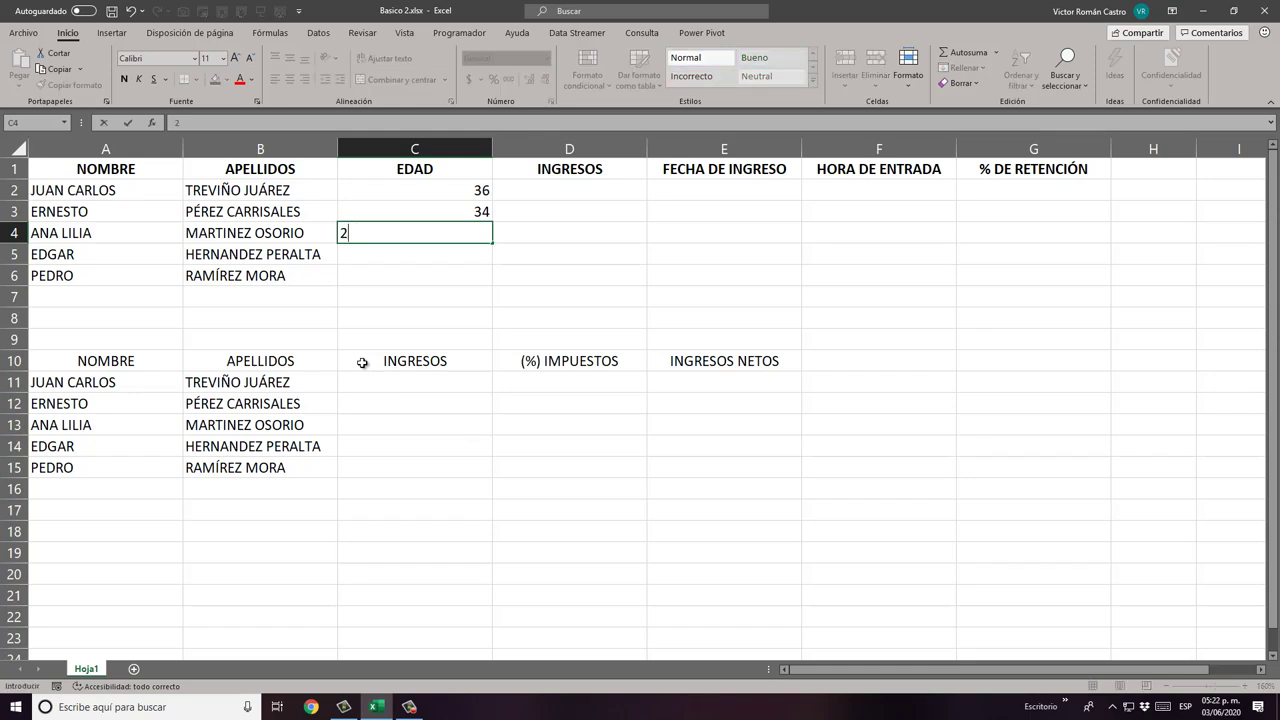
text(4)
key(Return)
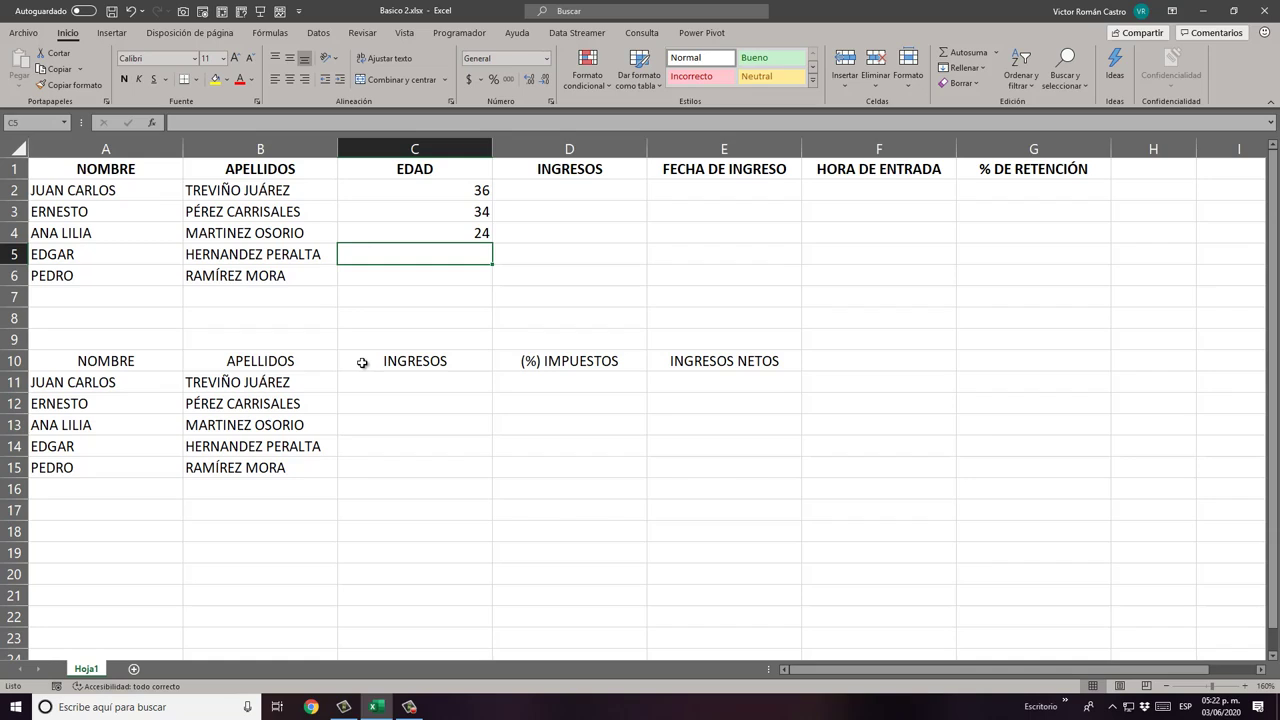
text(21)
key(Return)
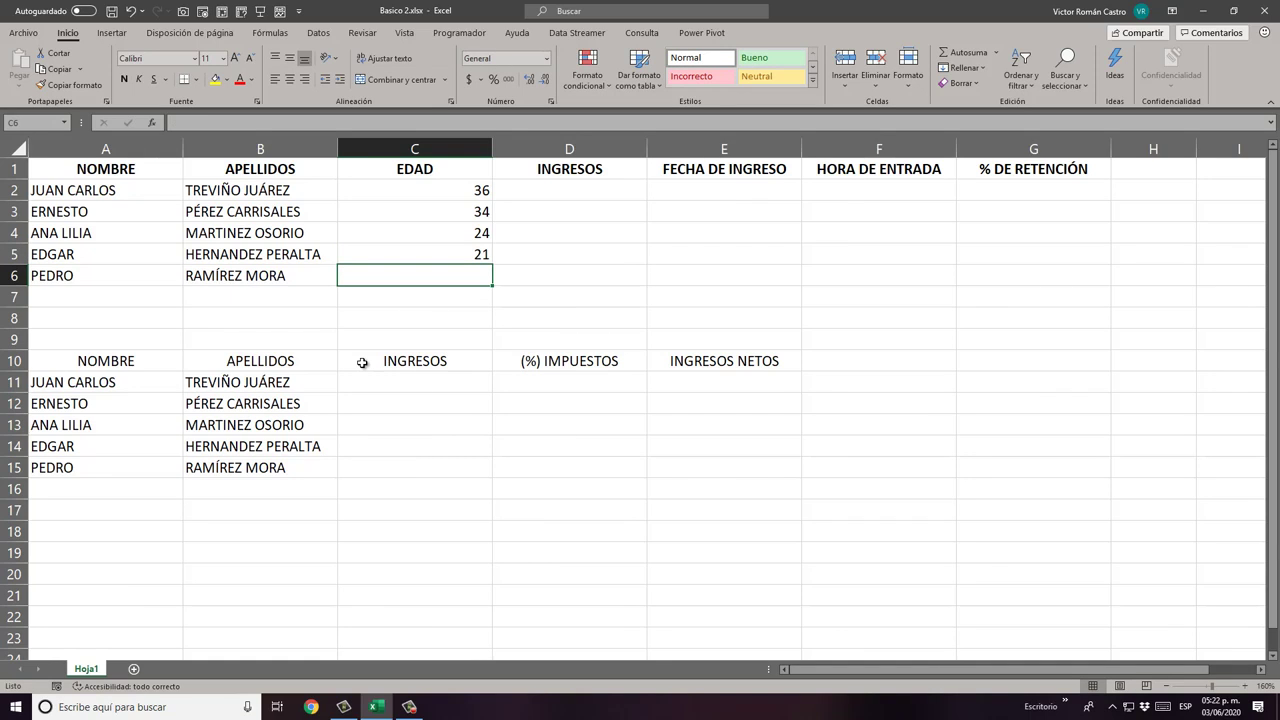
text(39)
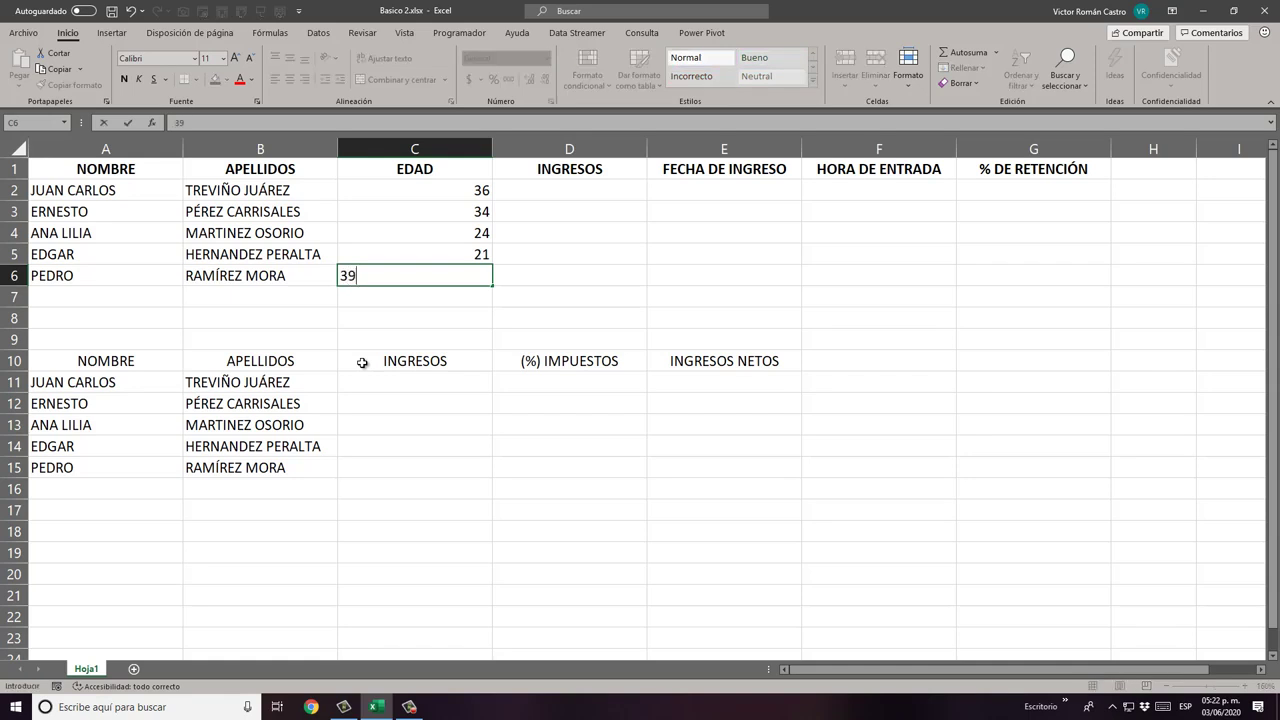
key(Return)
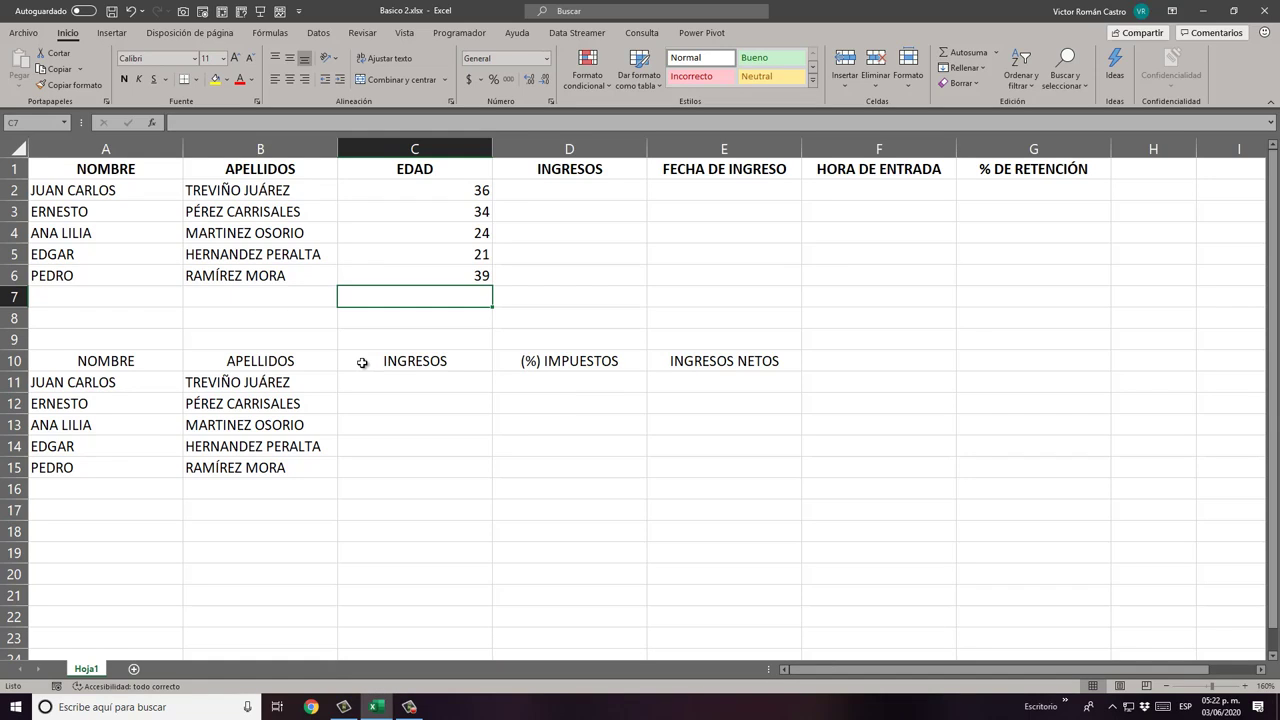
key(Up)
key(Up)
key(Up)
key(Up)
key(Up)
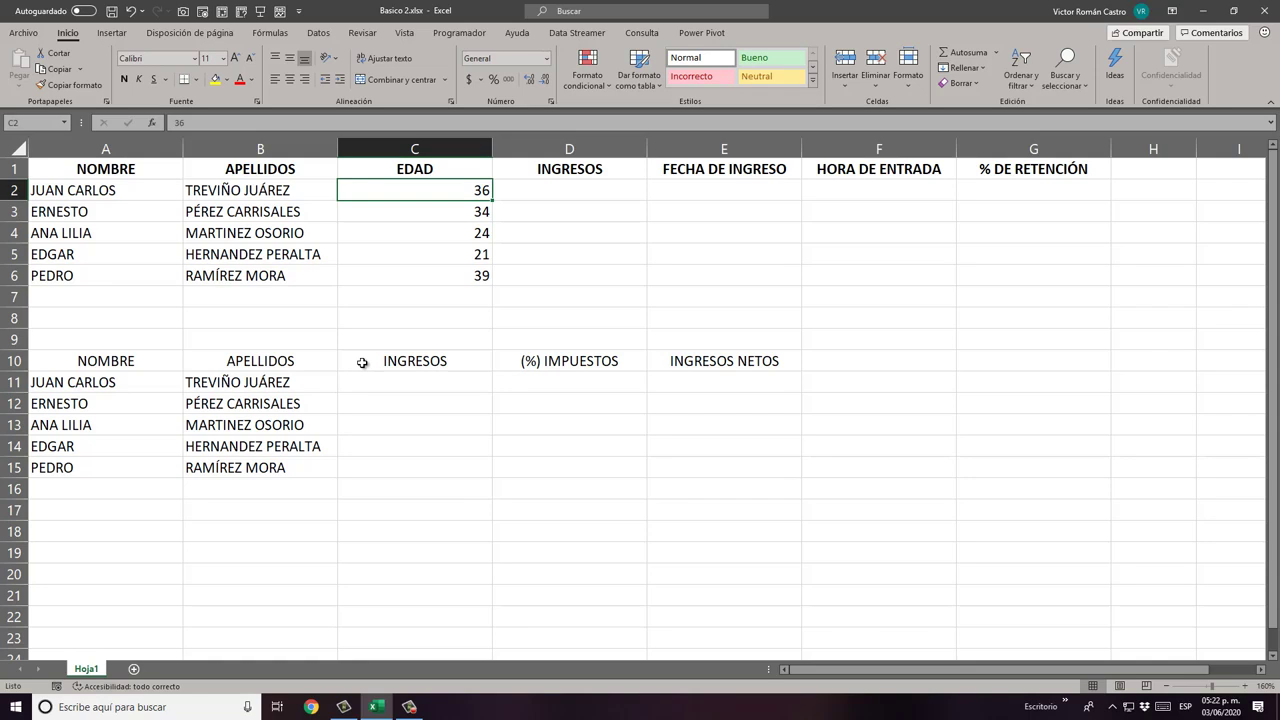
Step: Set the 'After pressing Enter, move selection' direction to Izquierda in Excel's Advanced options
click(25, 33)
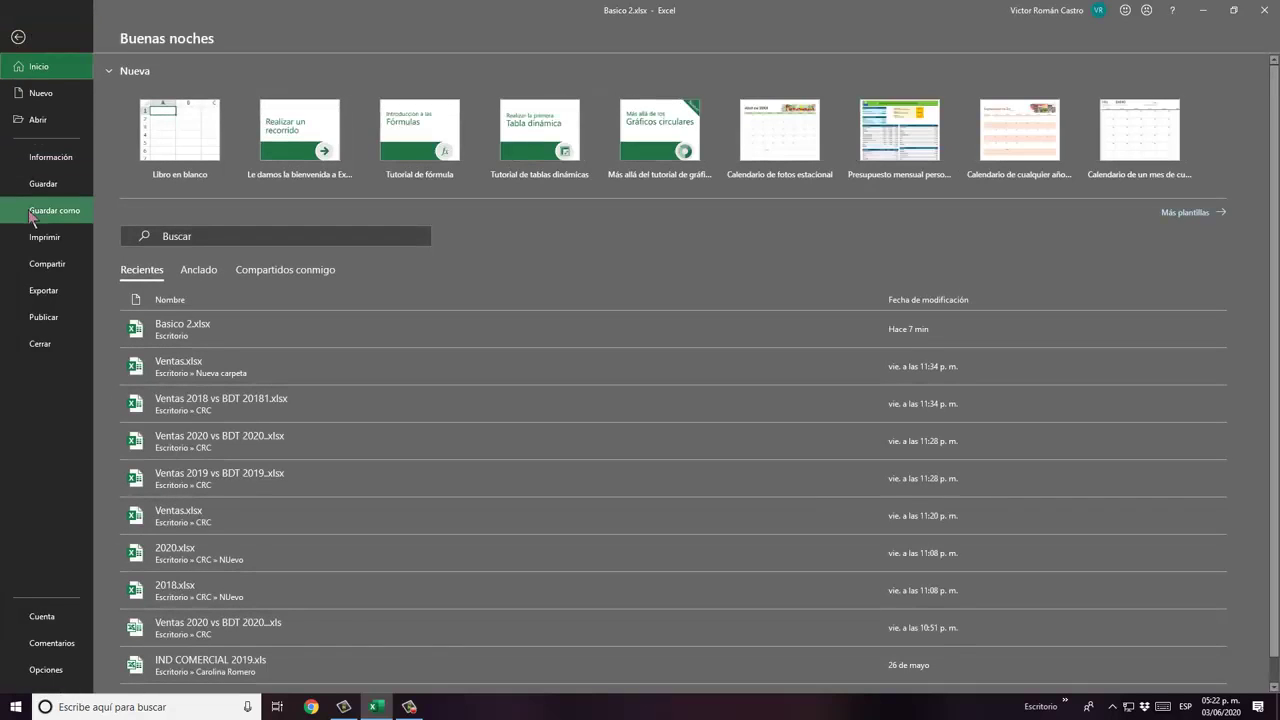
click(46, 669)
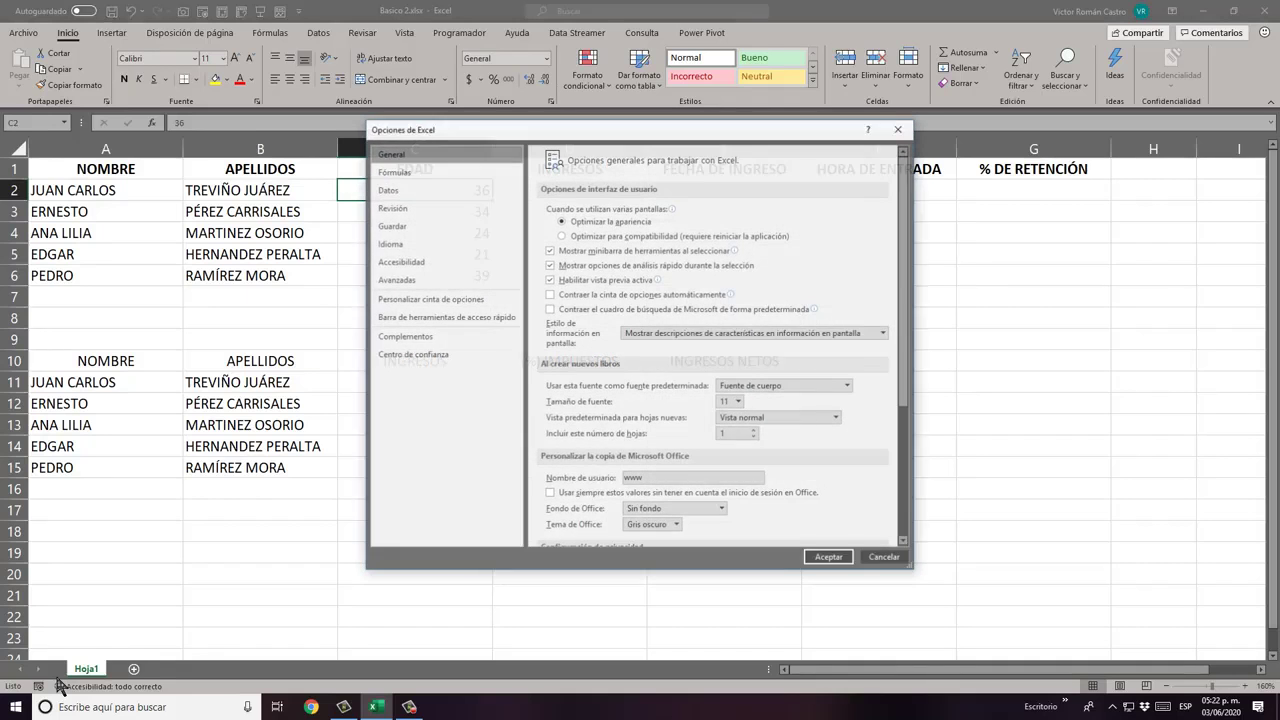
click(455, 174)
click(448, 190)
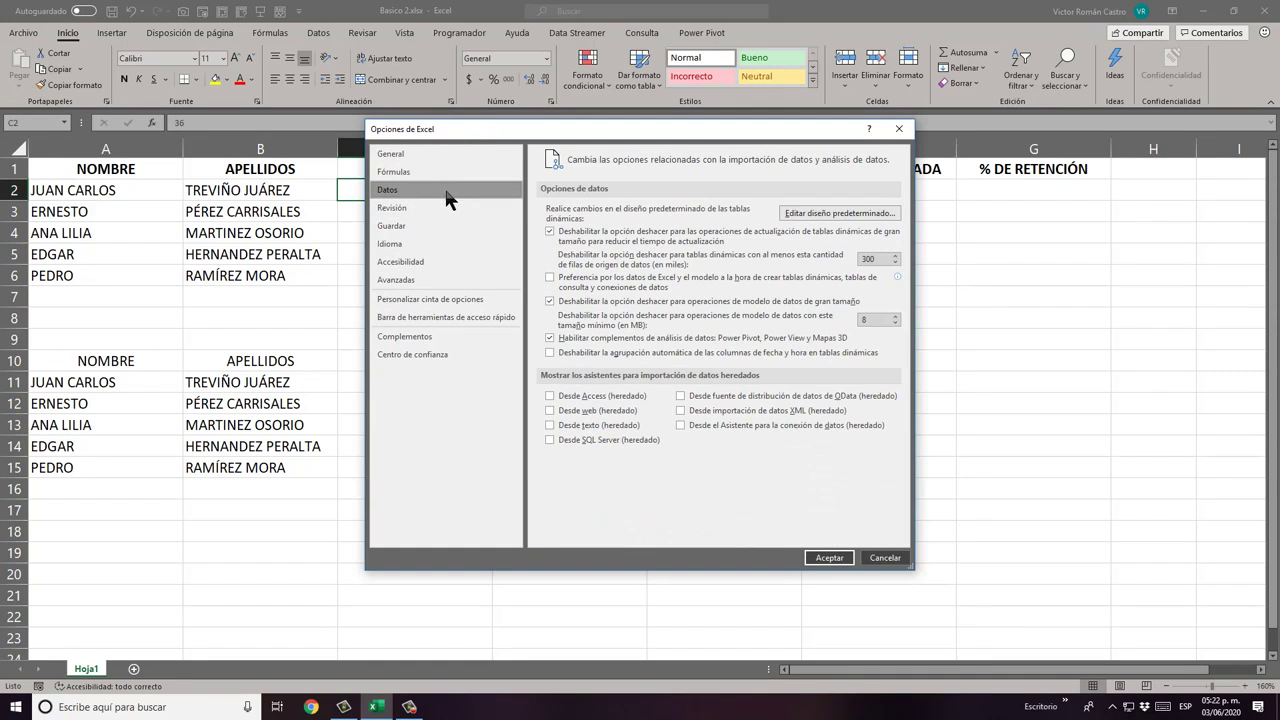
click(437, 283)
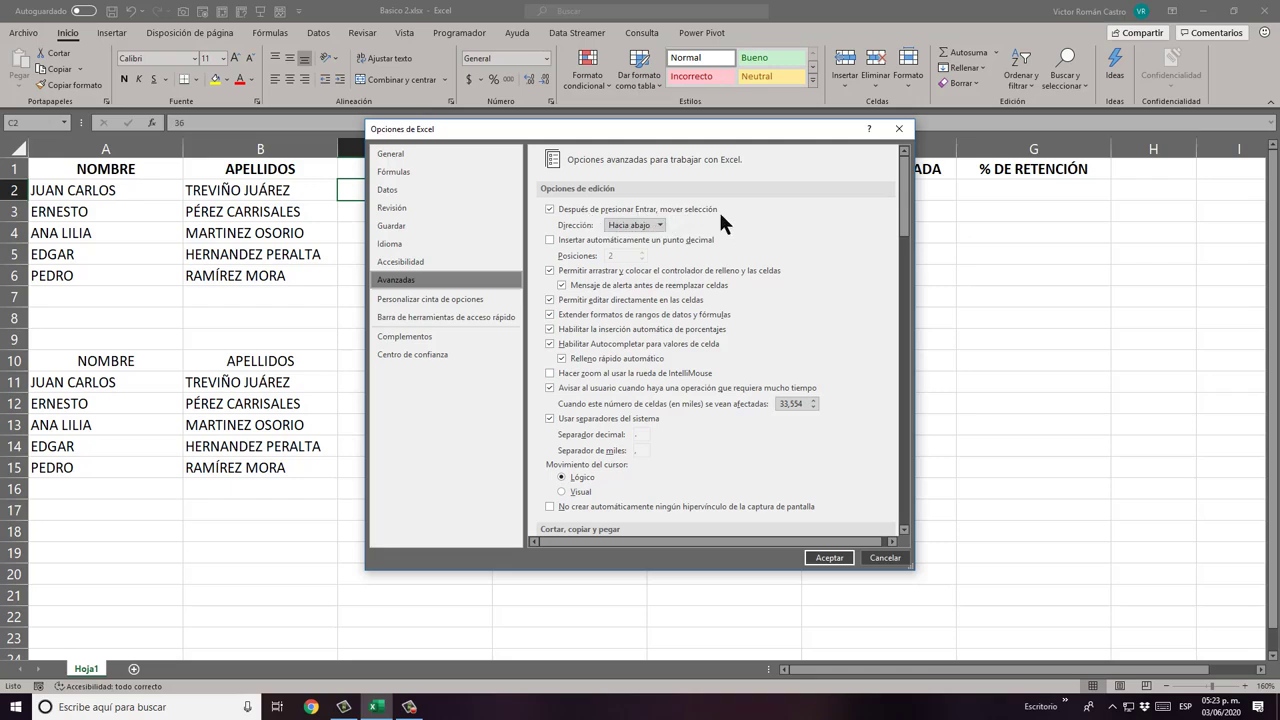
click(660, 225)
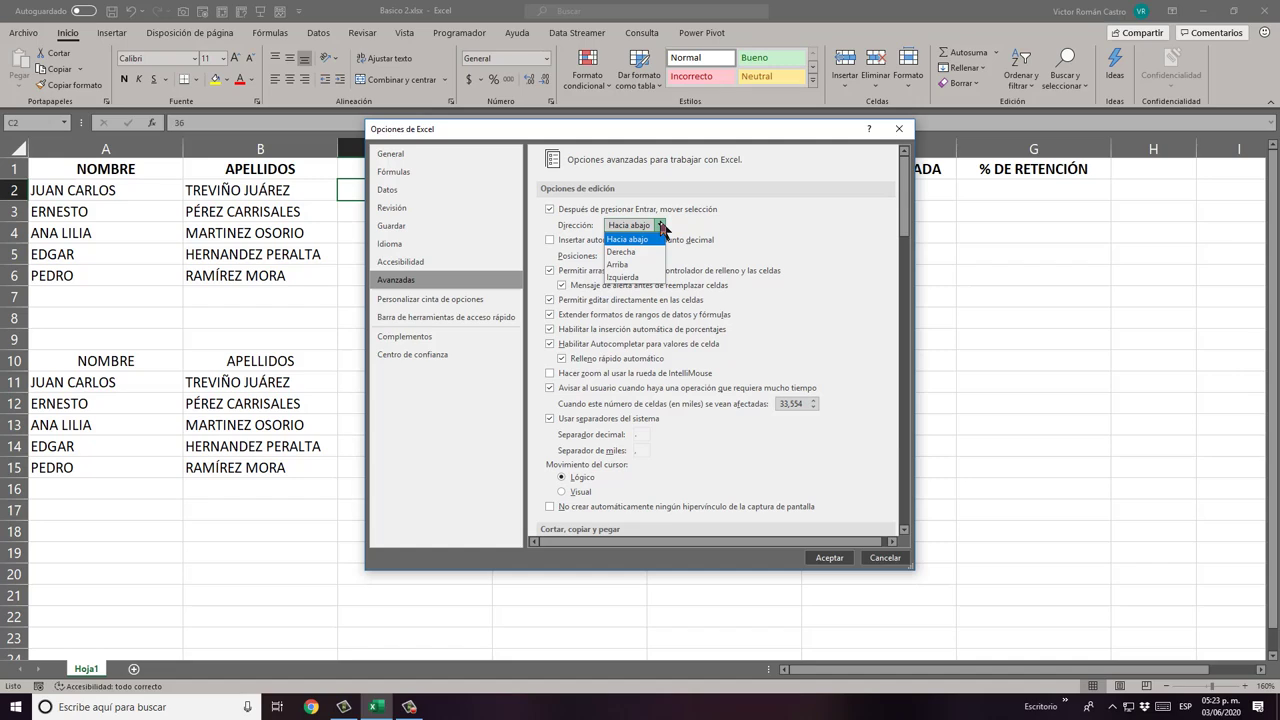
click(639, 278)
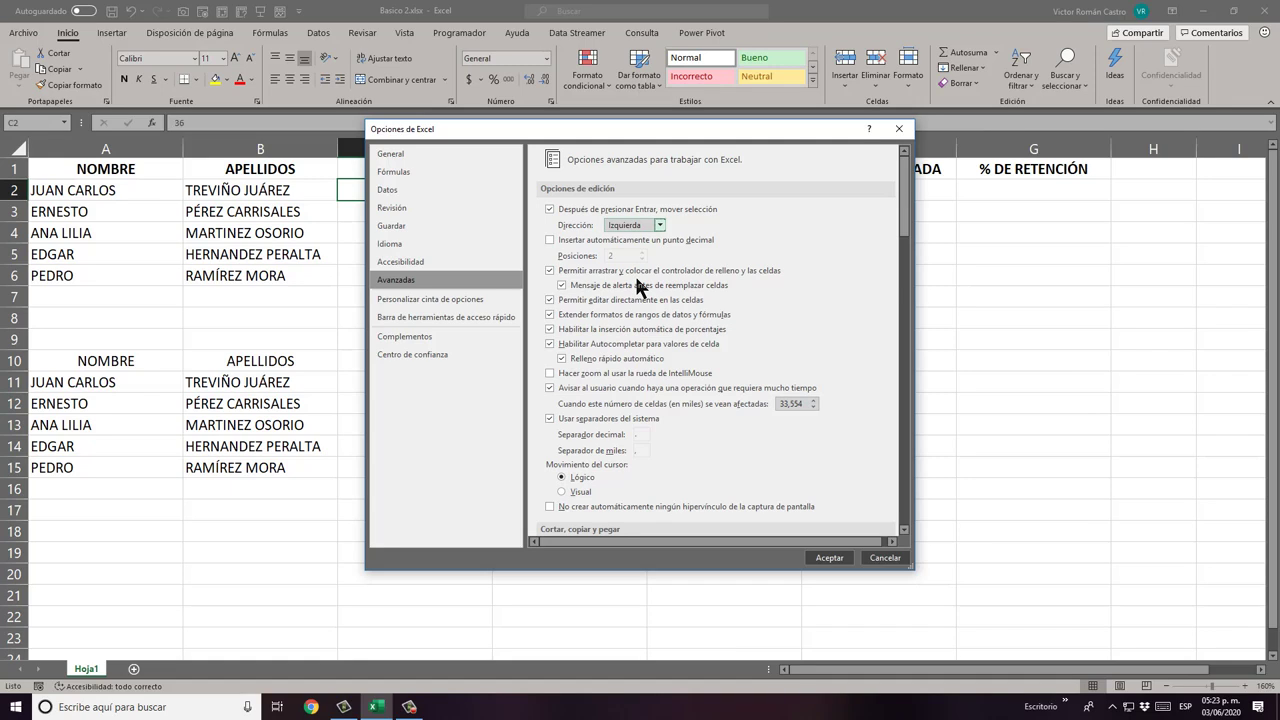
click(830, 557)
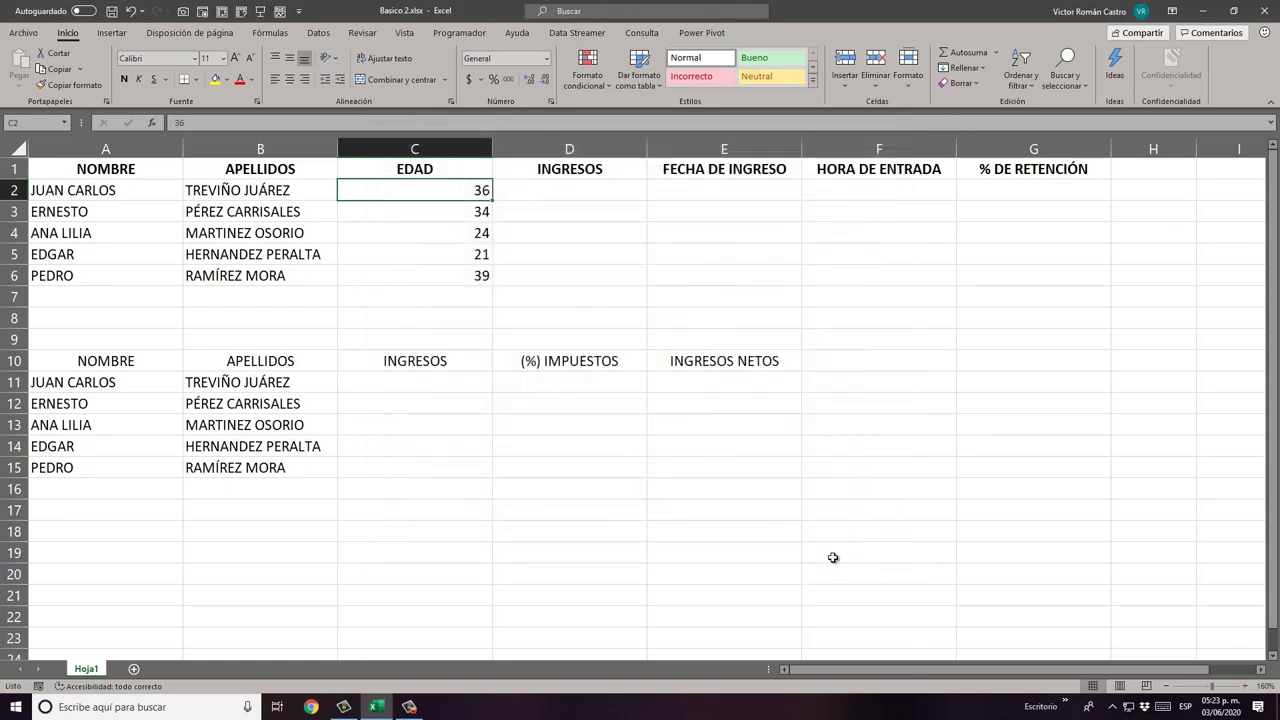
key(Down)
key(Up)
text(3)
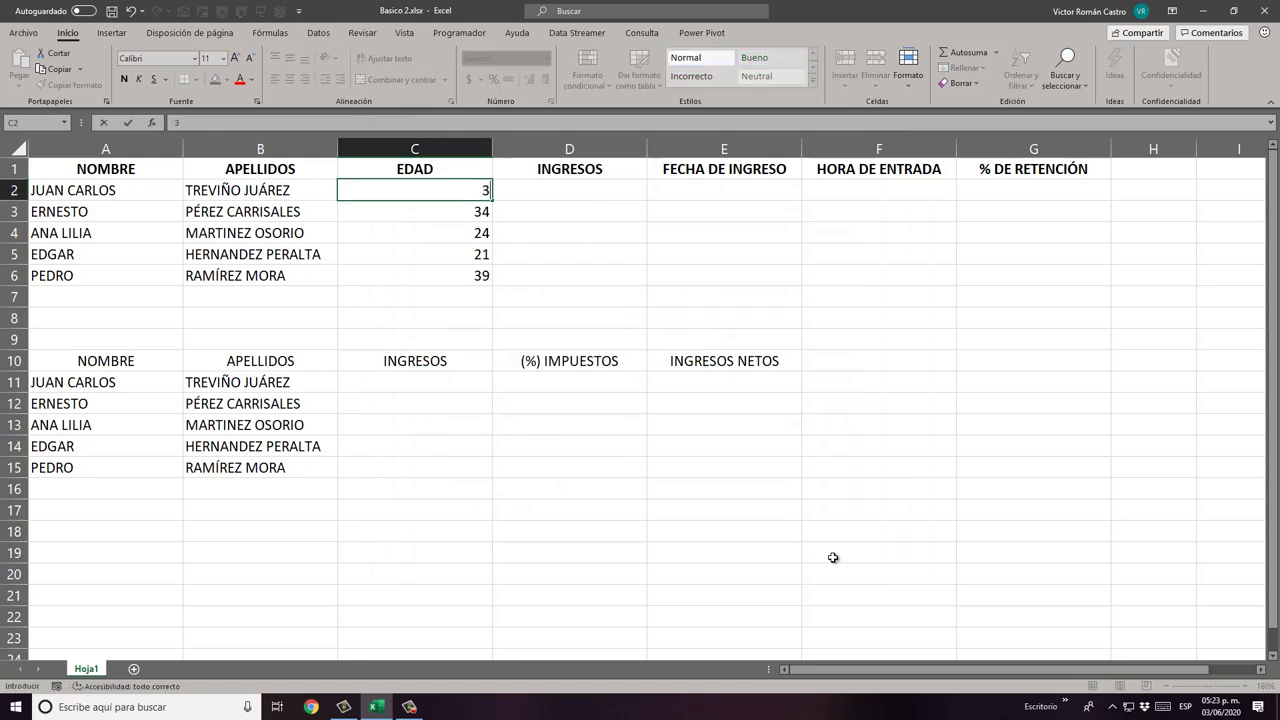
text(6)
key(Left)
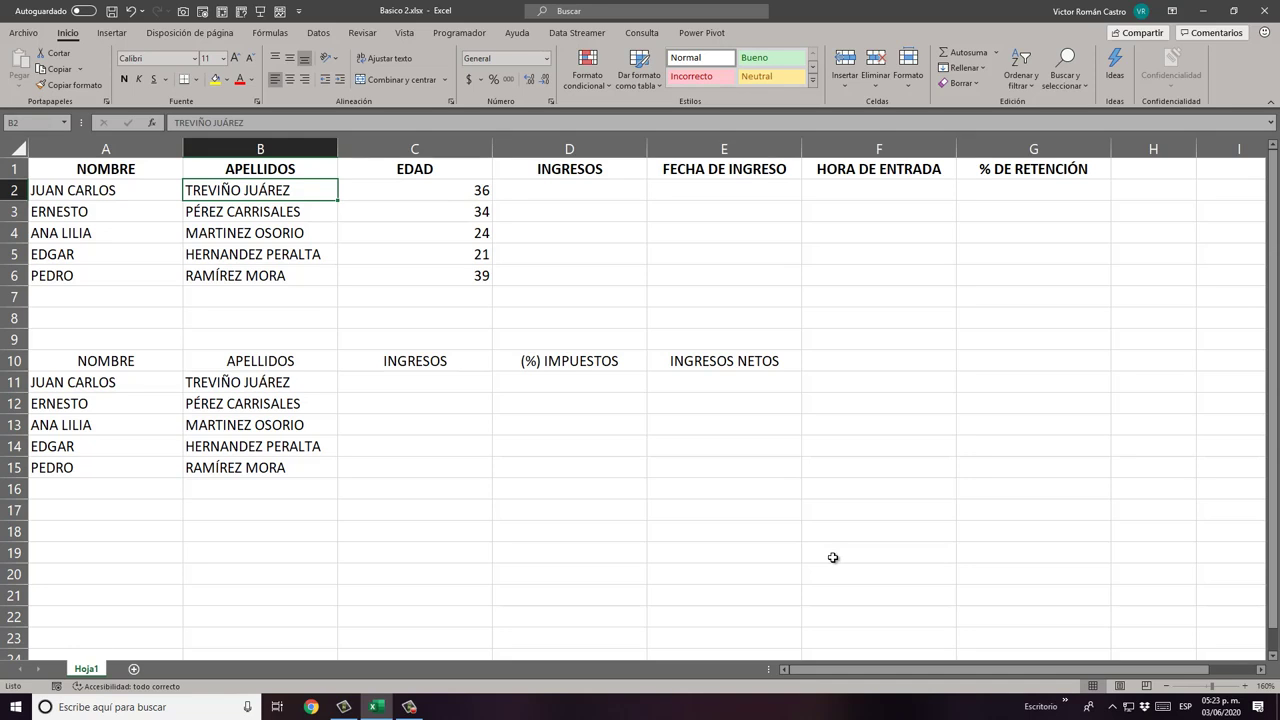
key(Right)
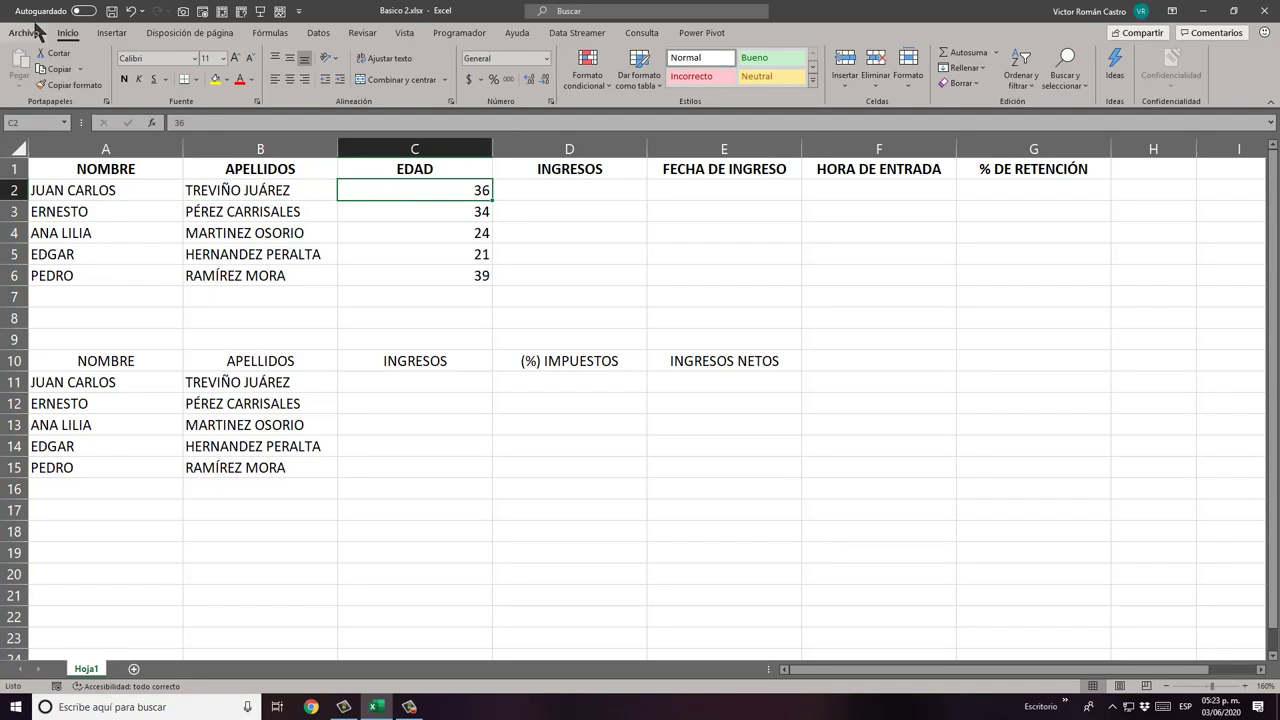
Step: Set the Enter direction back to Hacia abajo, then step down through the ages with Enter
click(23, 32)
click(45, 669)
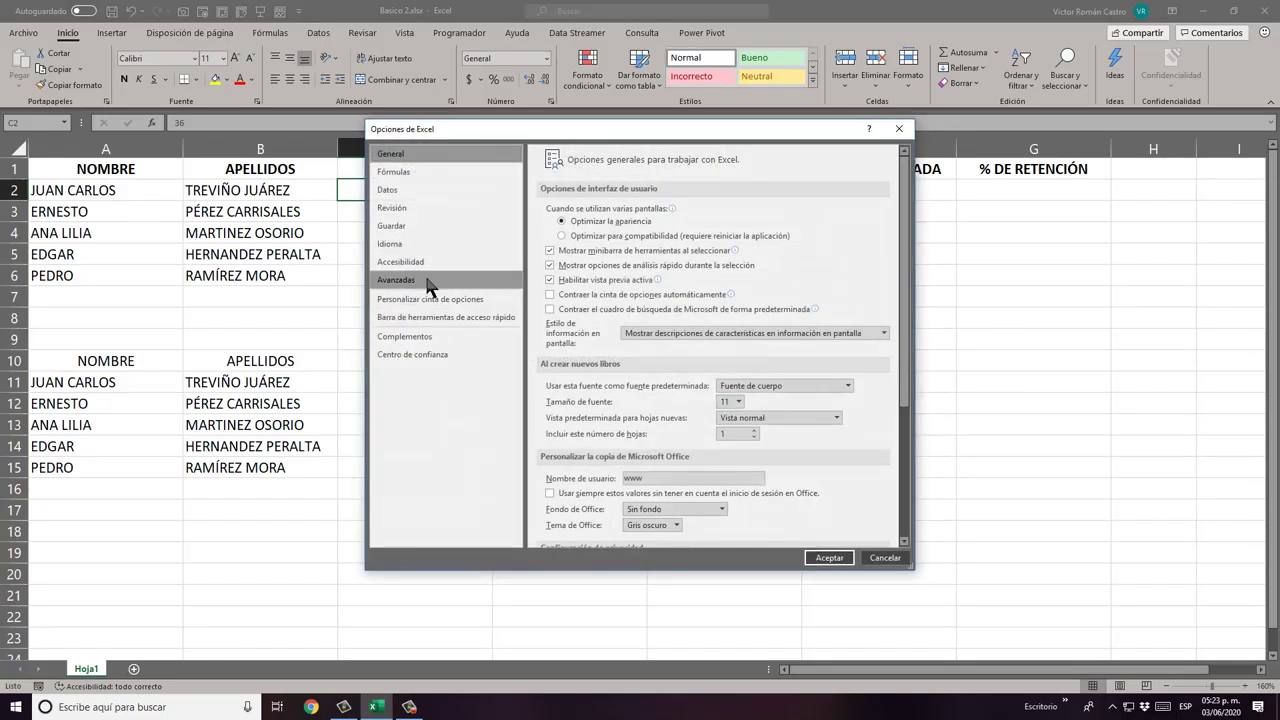
click(400, 280)
click(656, 223)
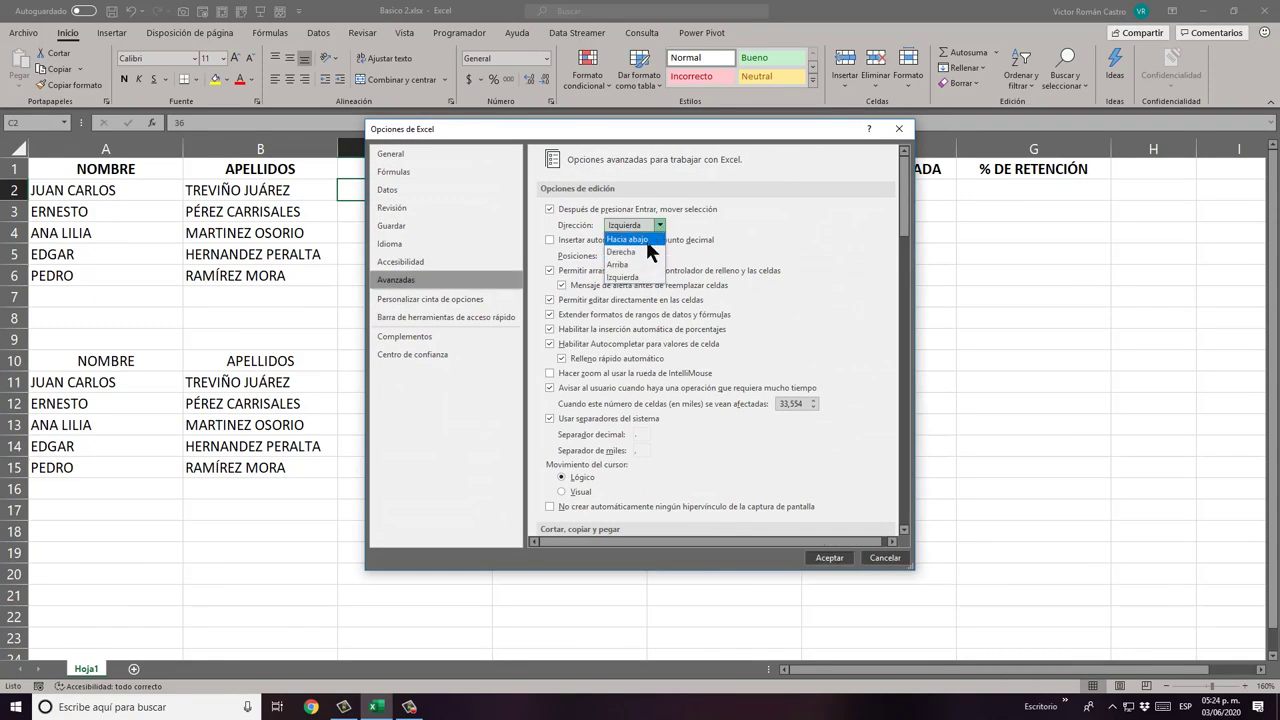
click(646, 240)
click(828, 560)
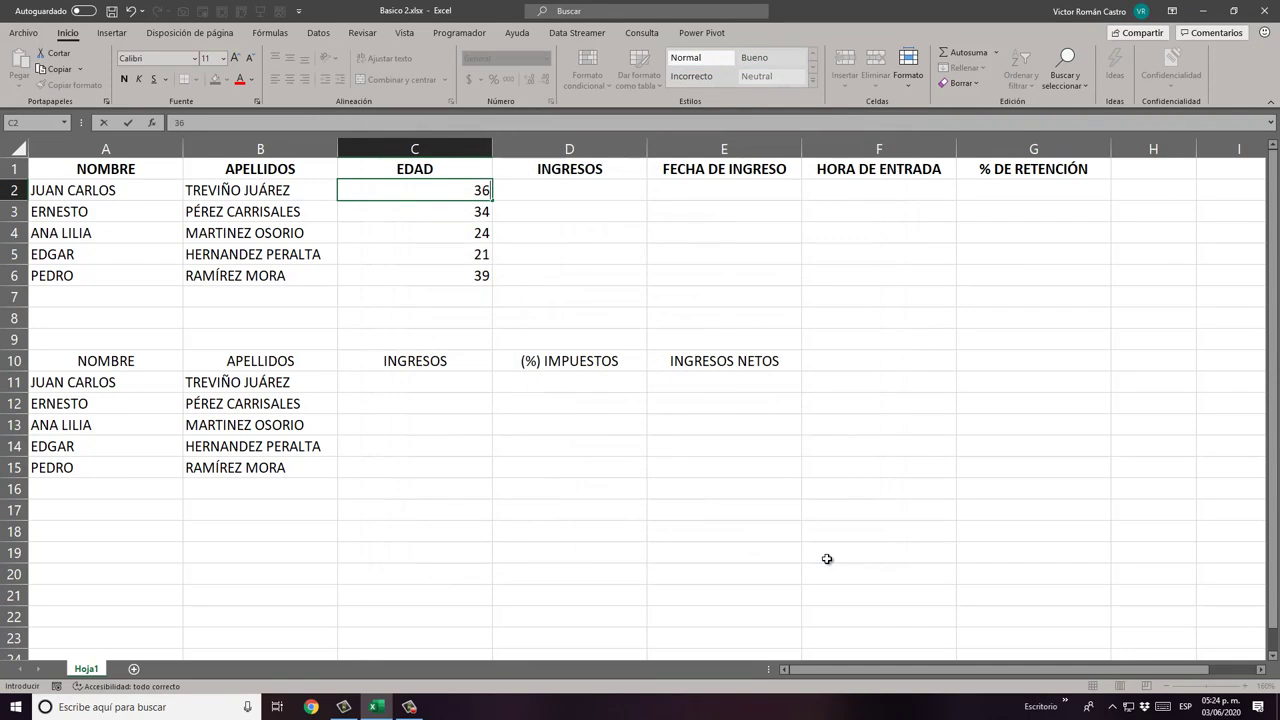
key(Return)
key(Return)
key(Return)
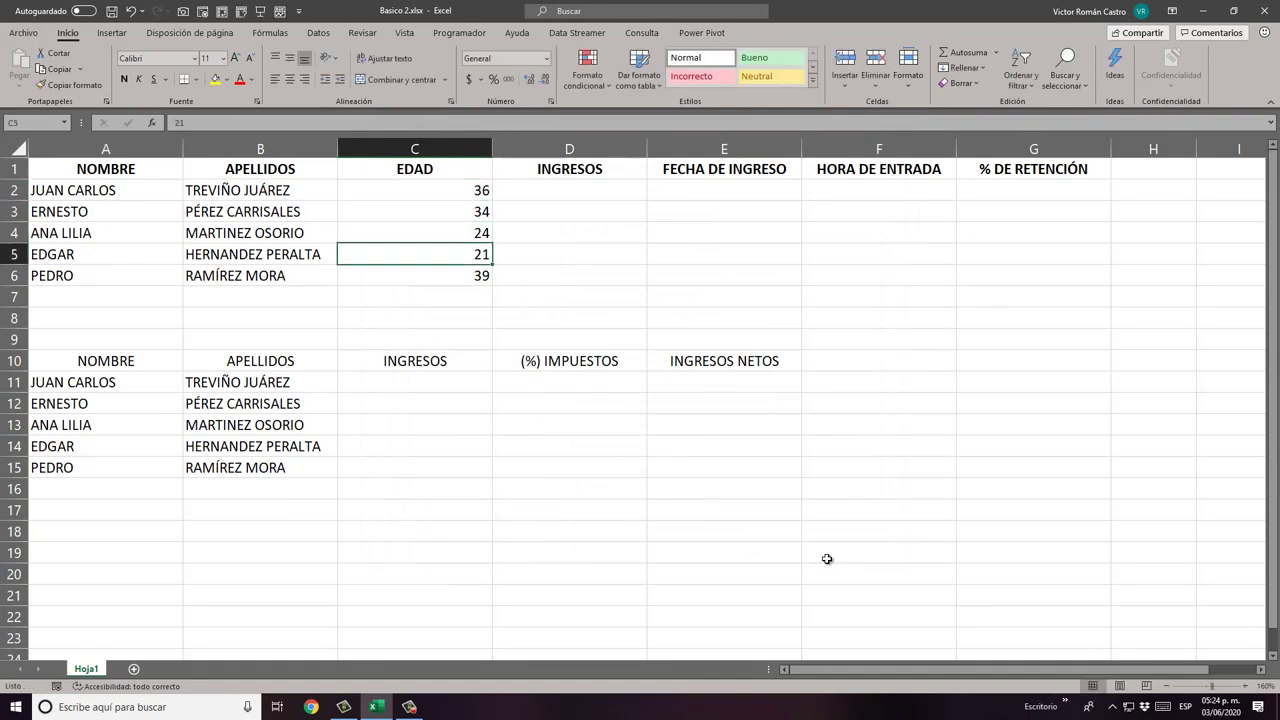
key(Return)
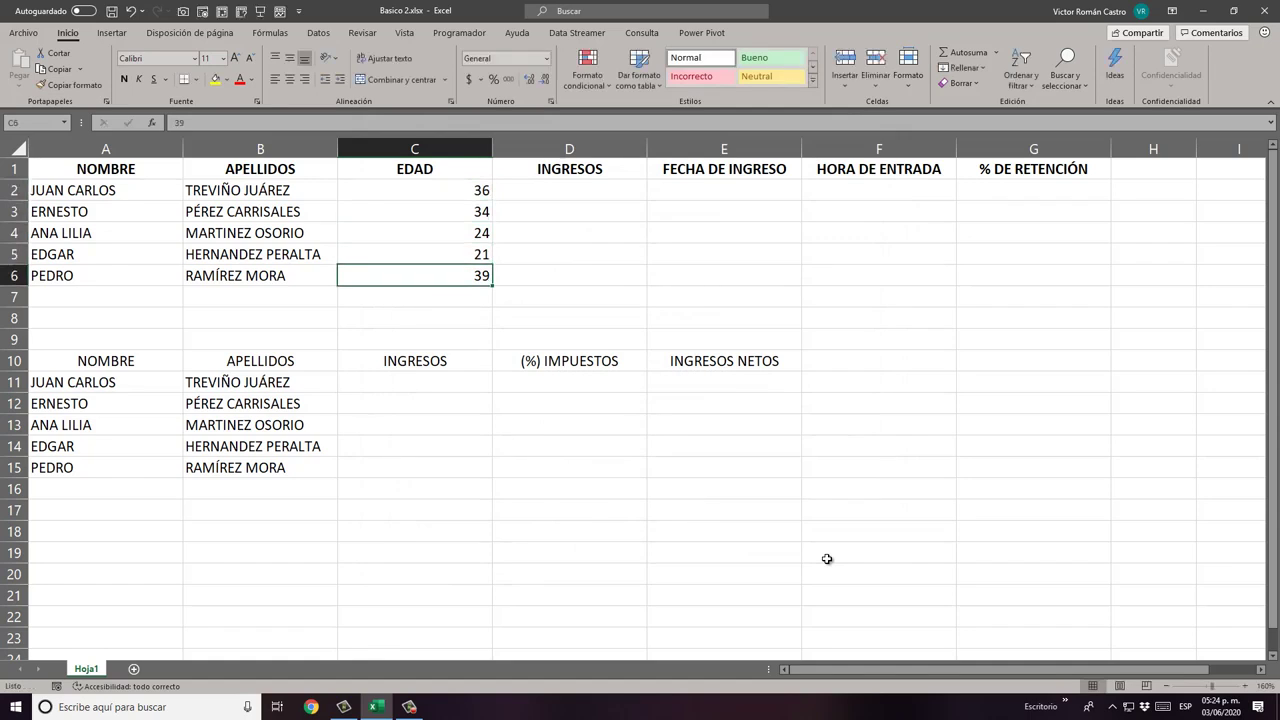
key(shift+Return)
key(shift+Return)
key(shift+Return)
key(shift+Return)
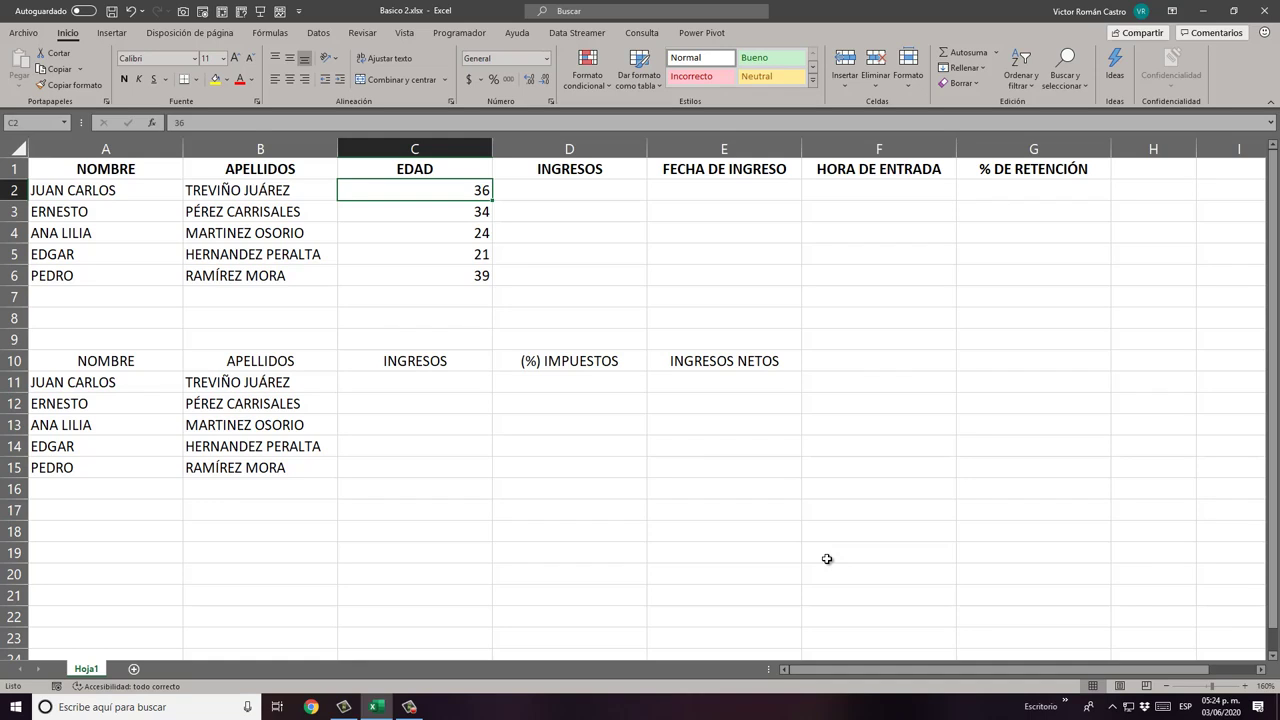
key(Down)
key(Down)
key(Up)
key(Up)
key(Left)
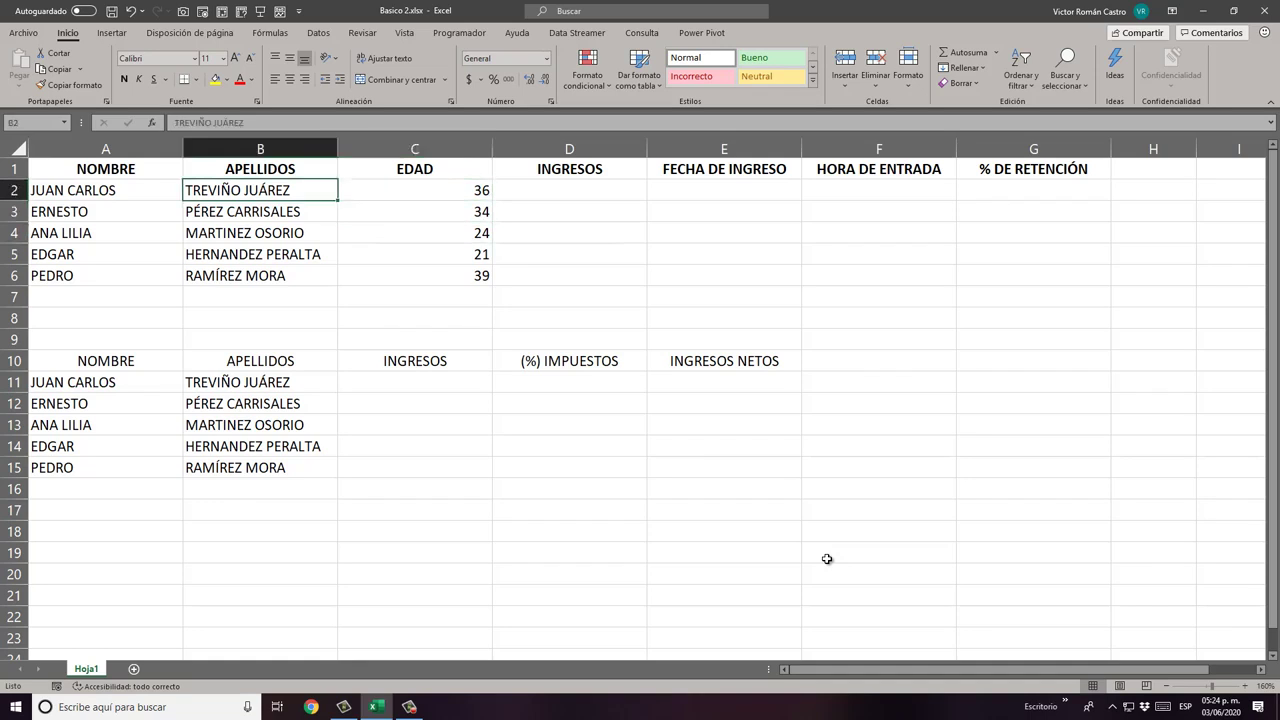
key(Left)
key(Right)
key(Right)
key(Right)
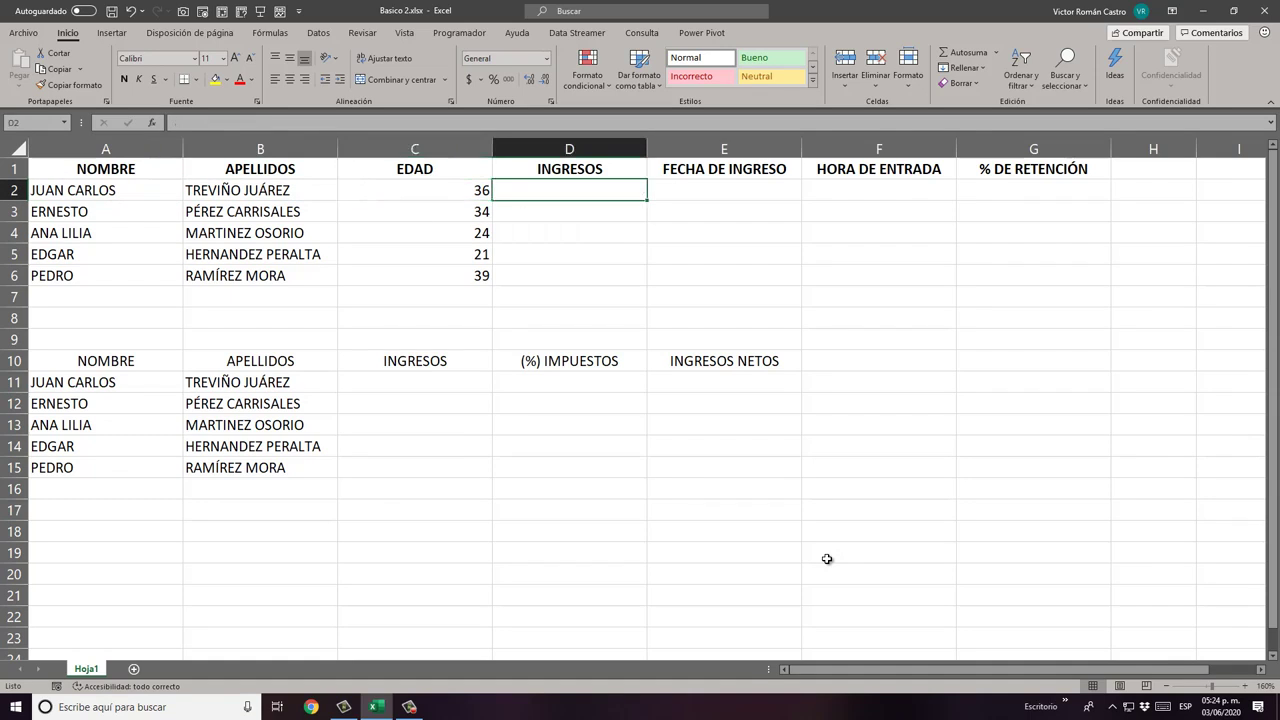
key(Right)
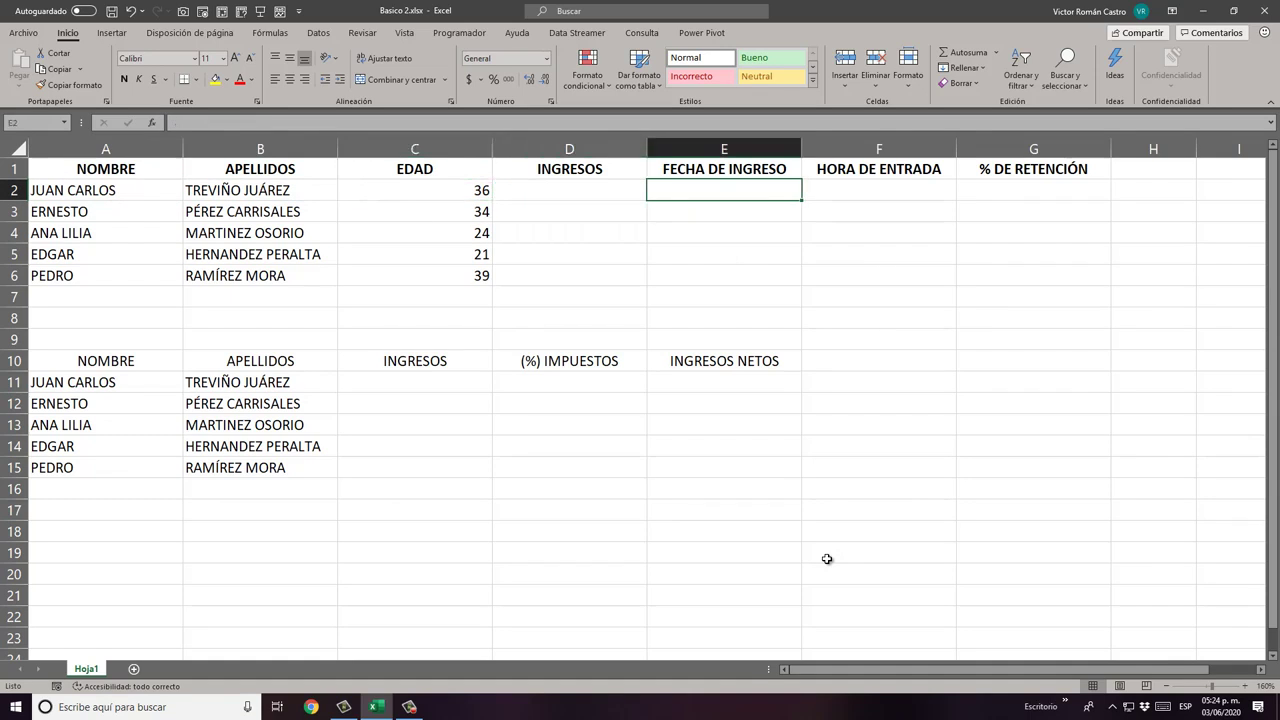
key(Right)
key(Right)
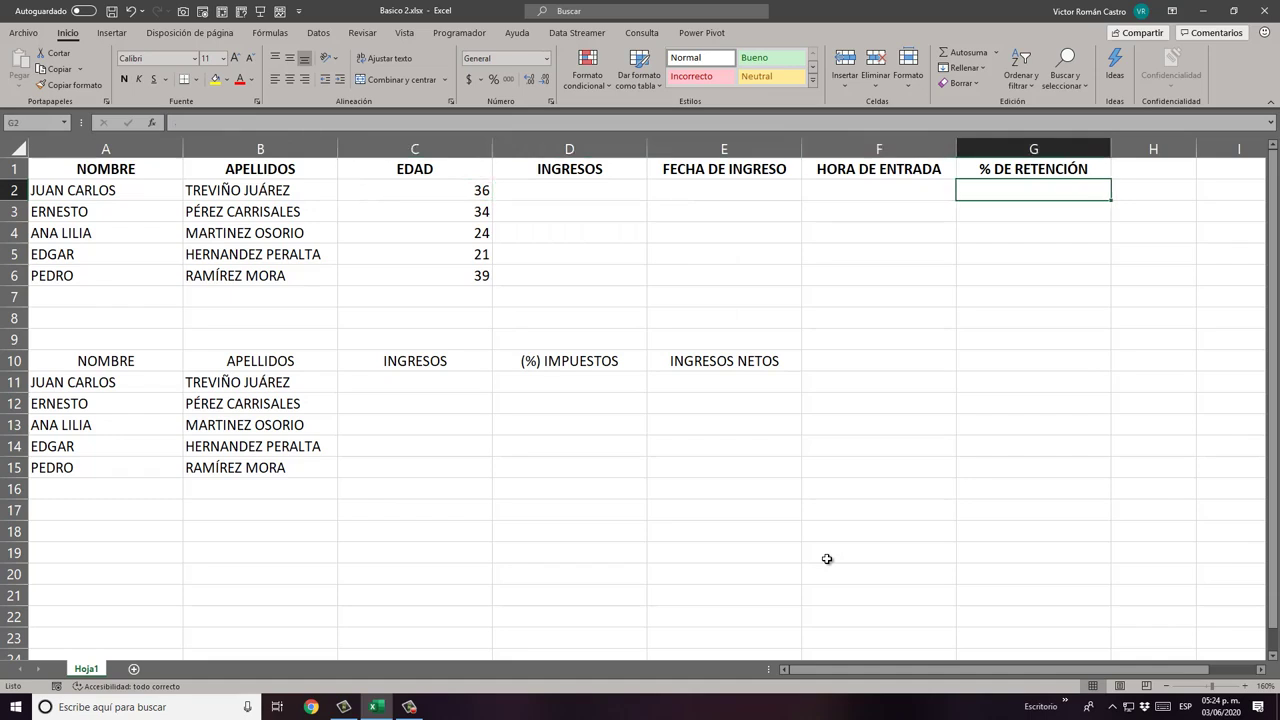
key(Left)
key(Home)
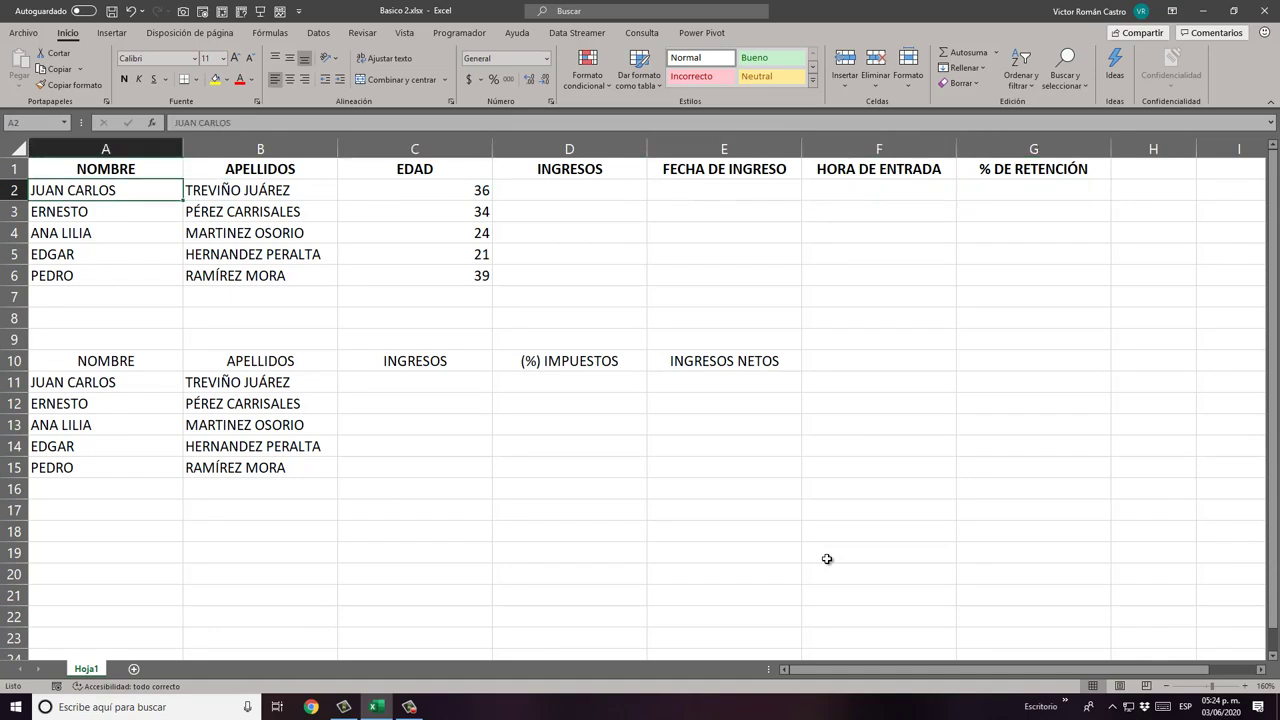
key(Right)
key(Right)
key(Right)
key(Left)
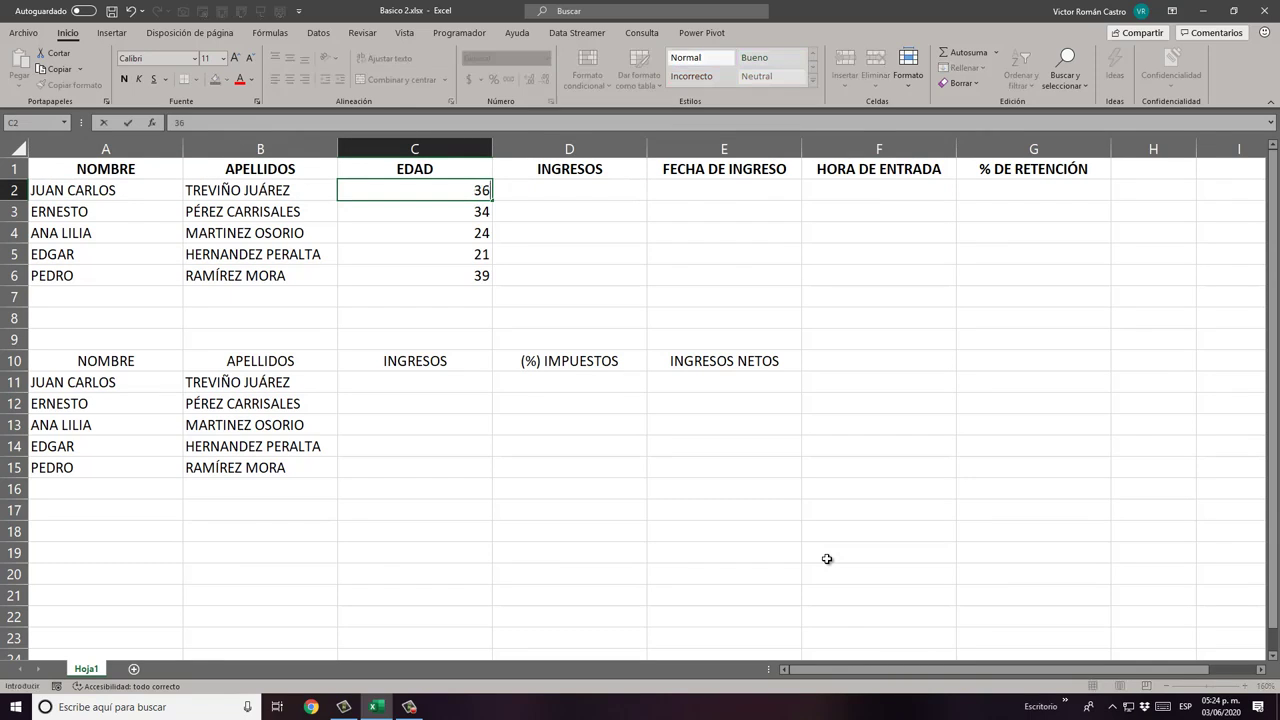
key(Down)
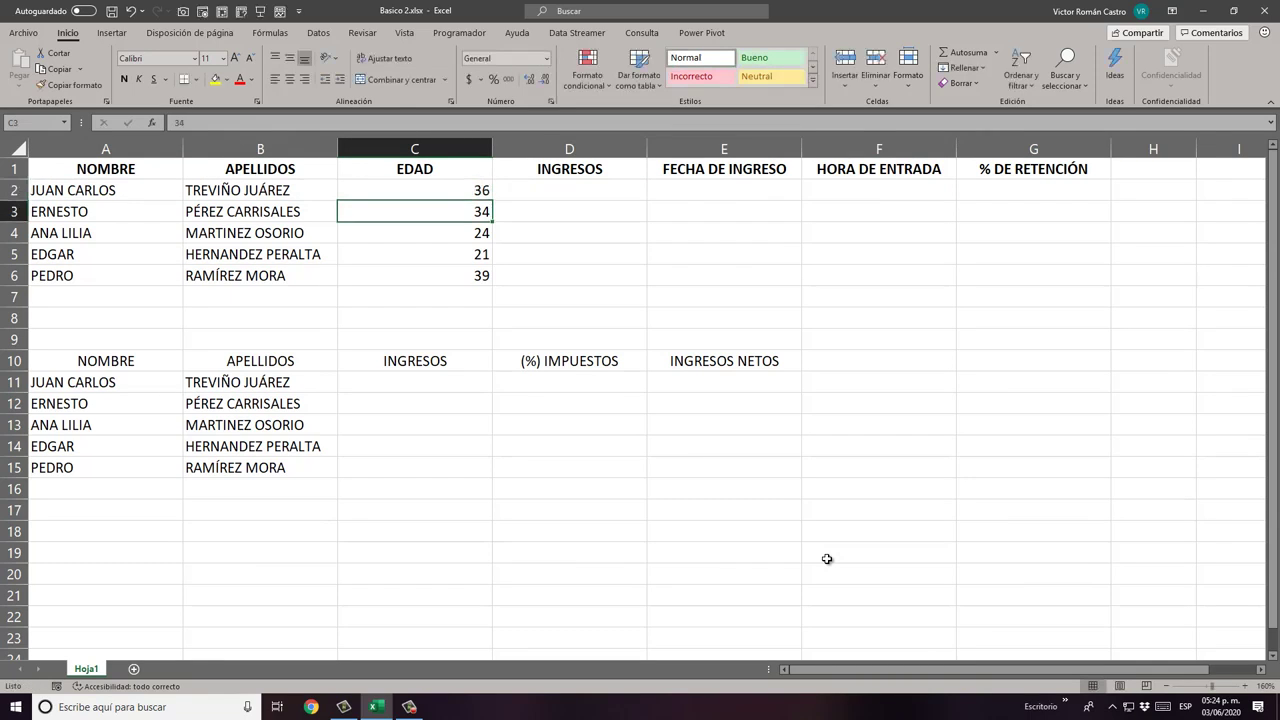
key(Up)
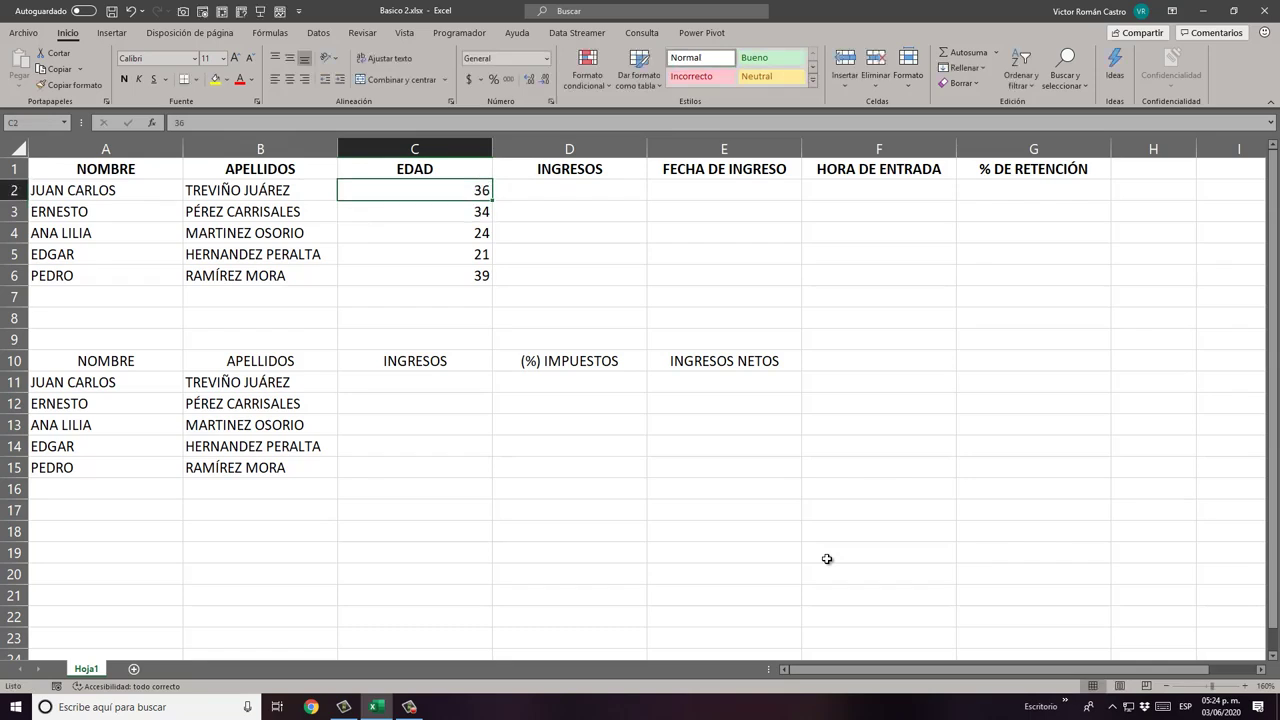
key(Right)
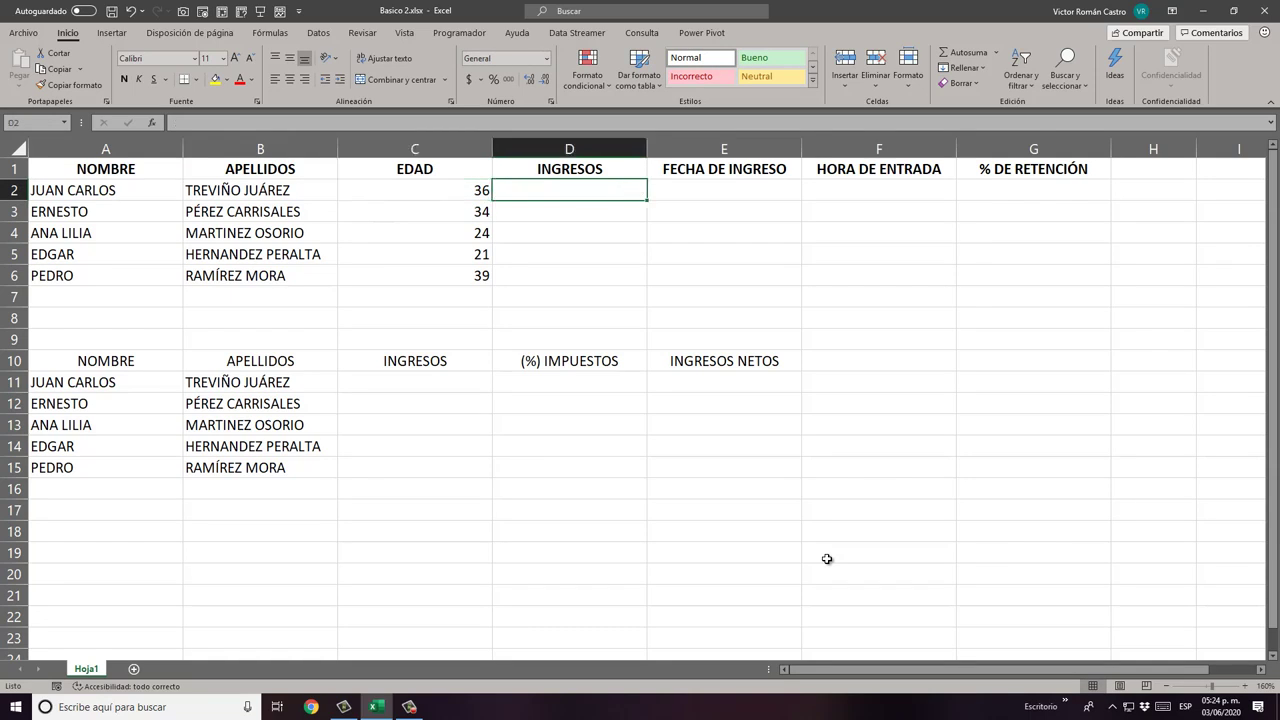
key(Right)
key(Right)
key(Right)
key(Left)
key(Left)
key(Left)
key(Left)
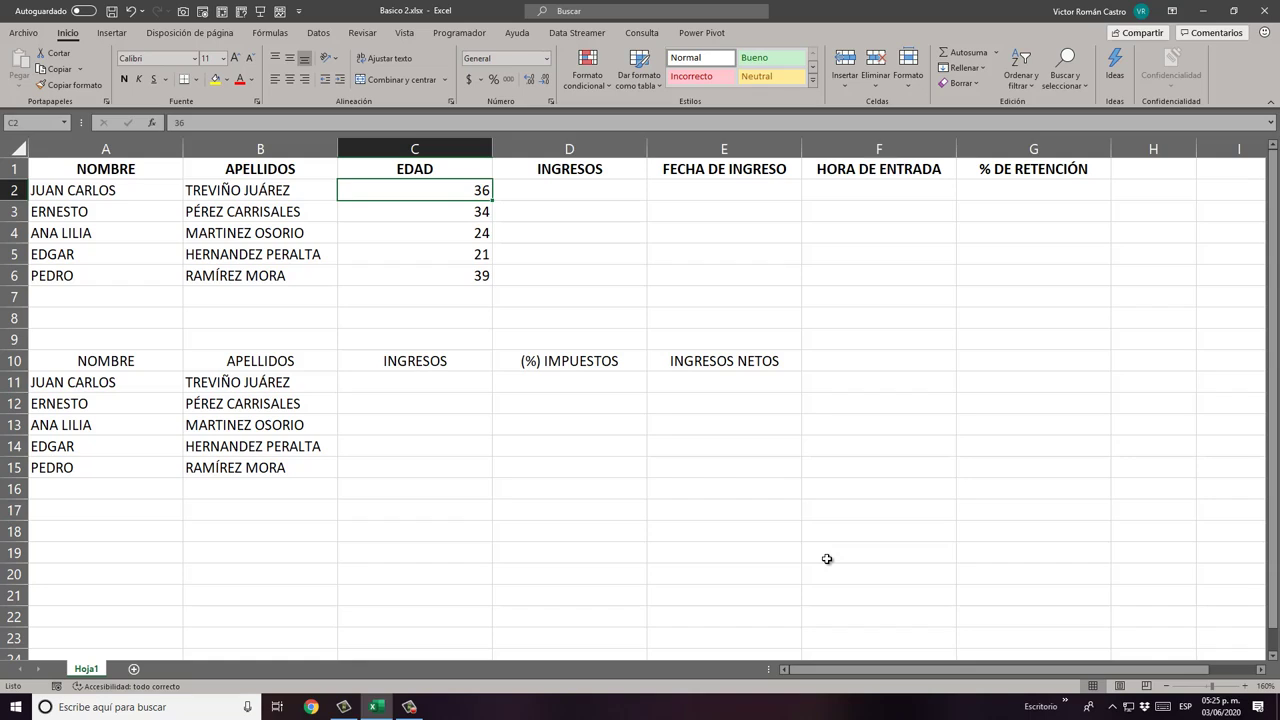
key(Right)
key(Right)
key(Right)
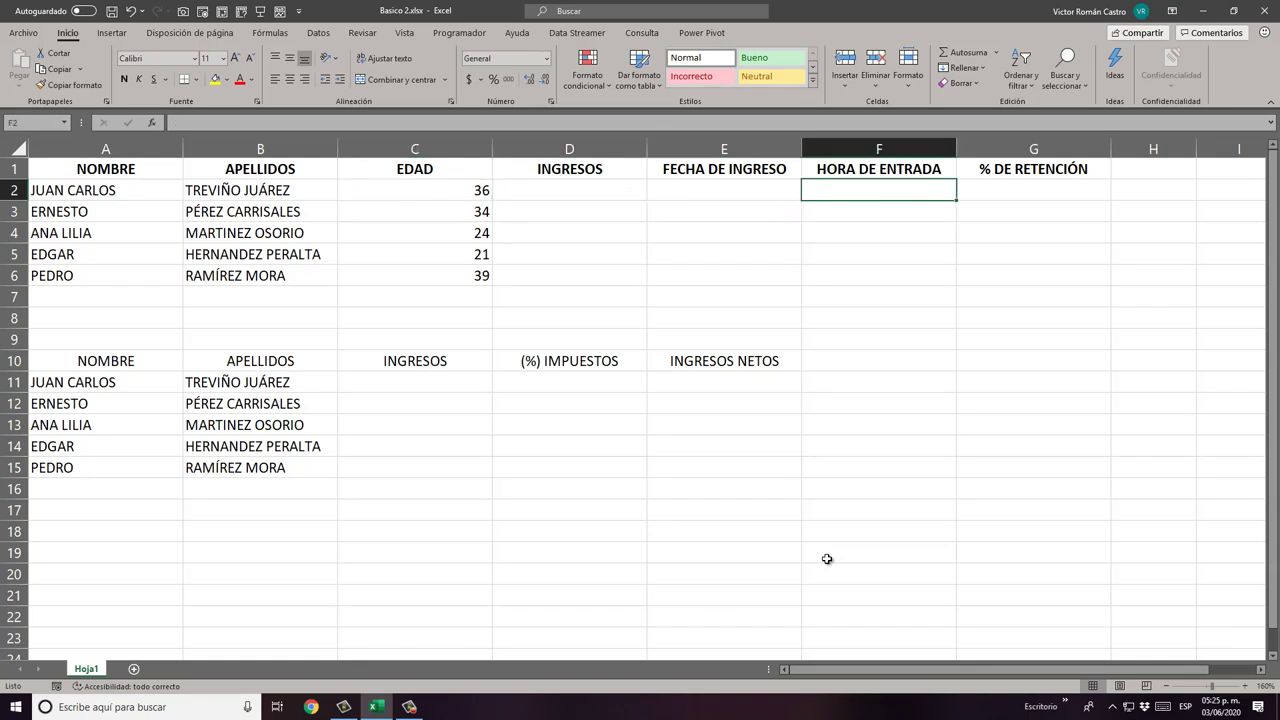
key(Right)
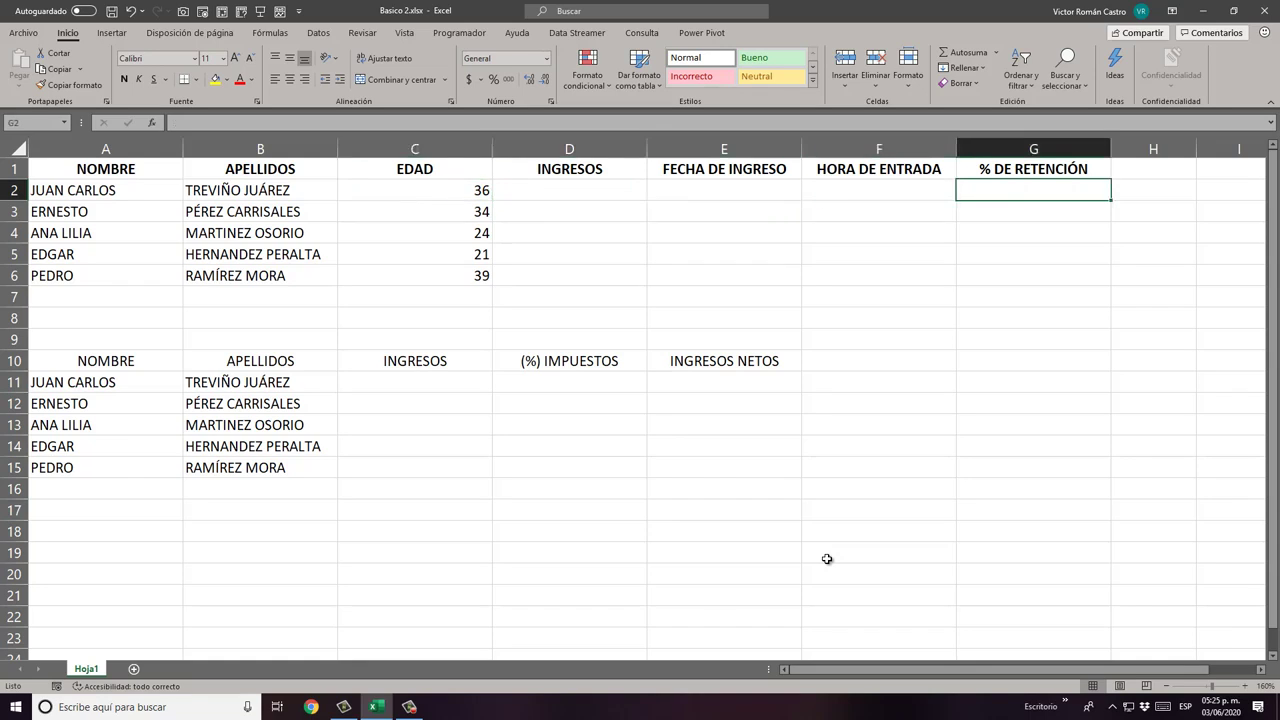
key(Left)
key(Home)
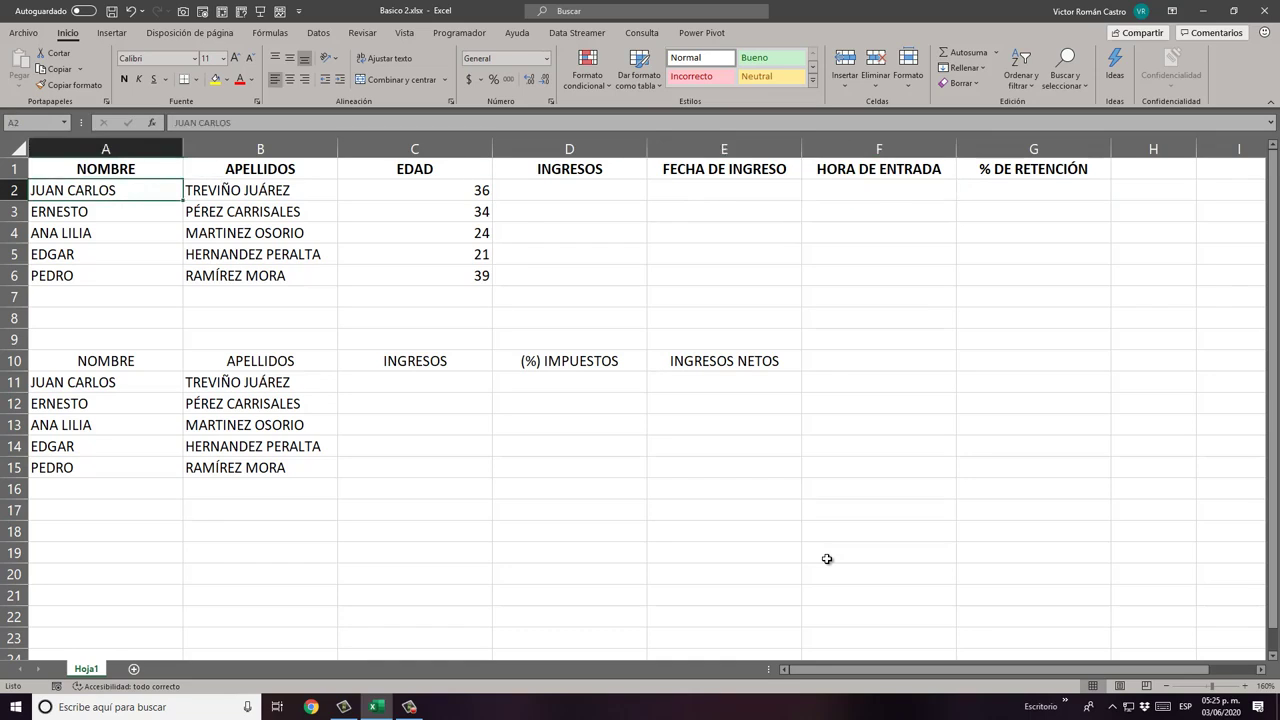
key(Right)
key(Right)
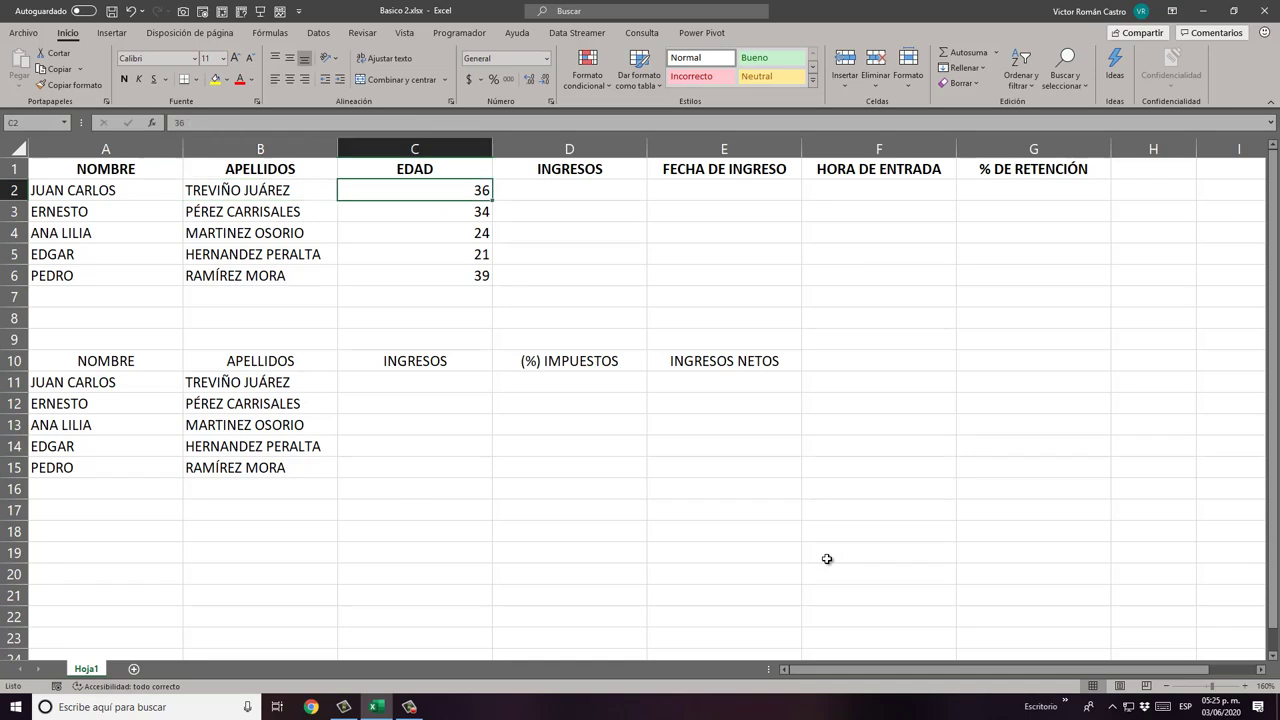
key(F2)
key(Tab)
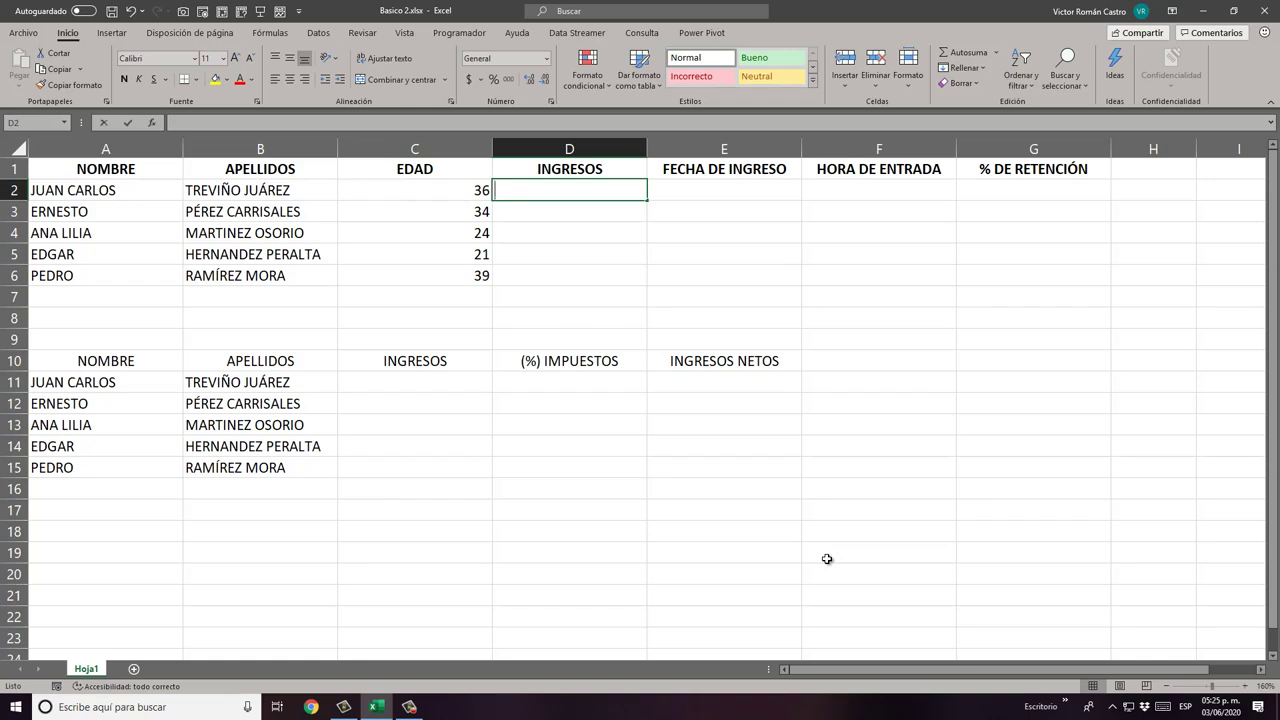
Step: Enter JUAN CARLOS's income 15000 and hire date 16/05/1995 in D2 and E2
text(15000)
key(Return)
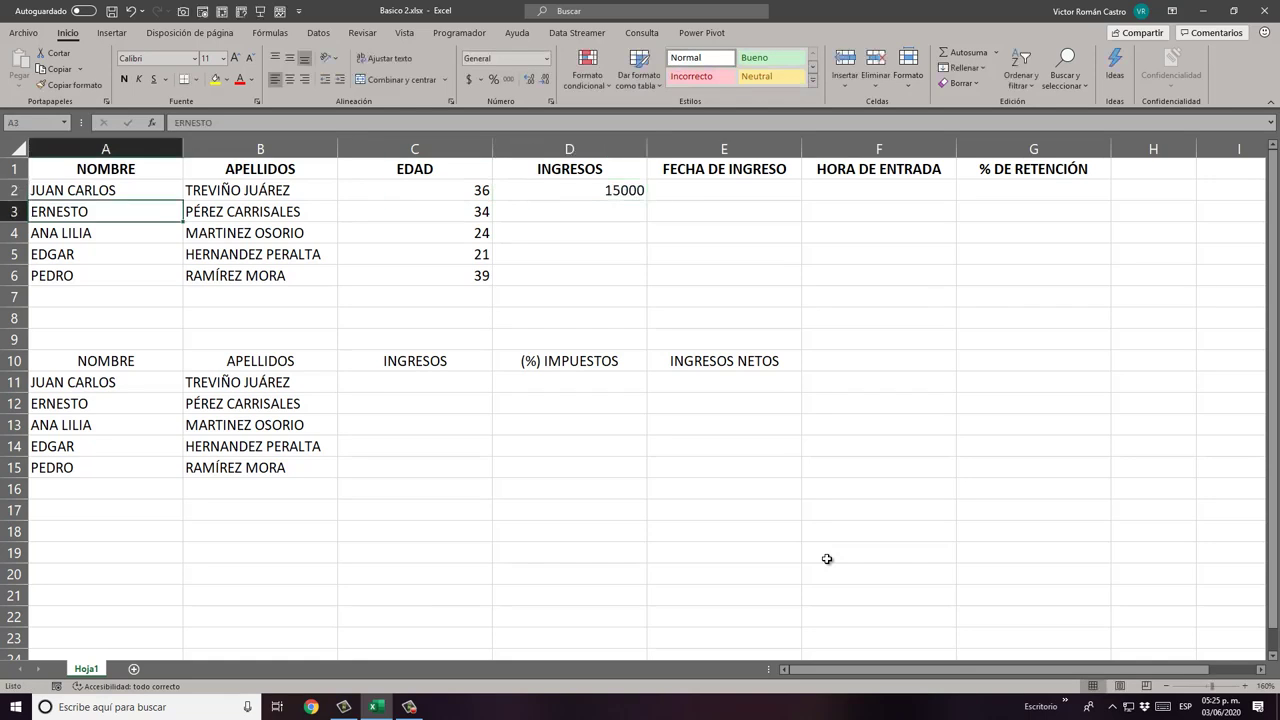
key(Tab)
key(Tab)
key(Tab)
key(Tab)
key(Left)
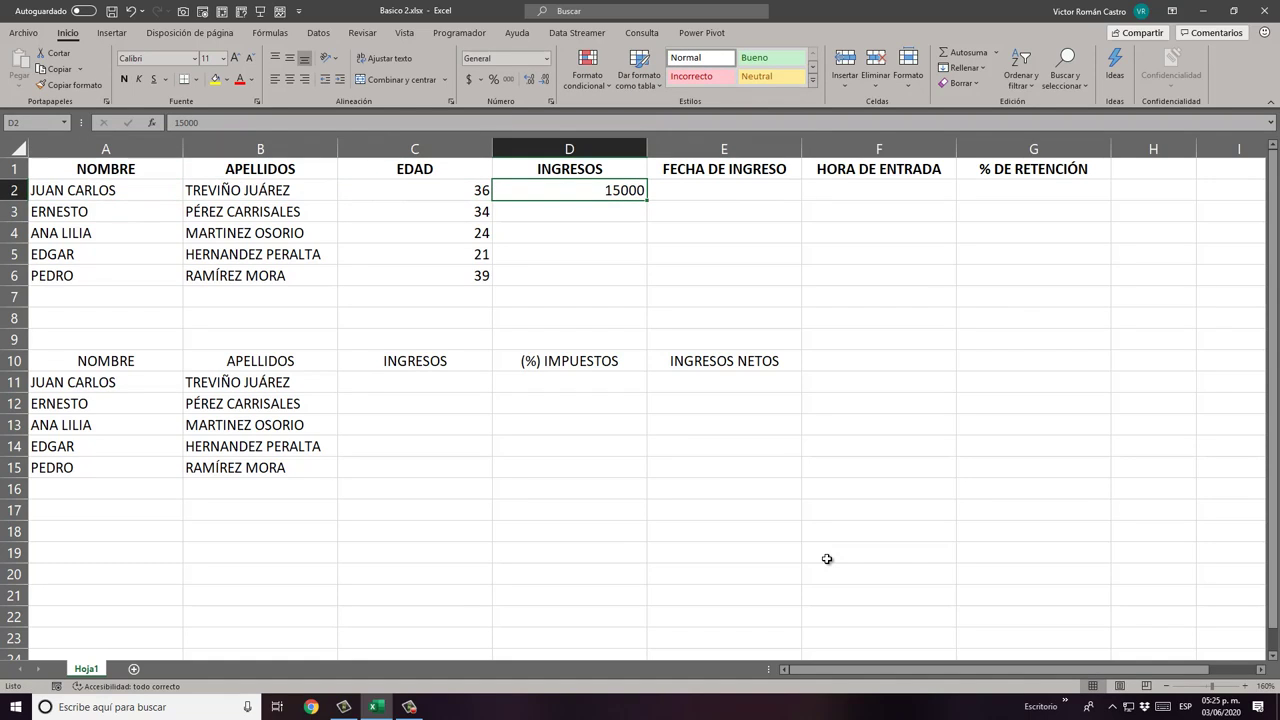
key(Down)
key(Up)
key(Right)
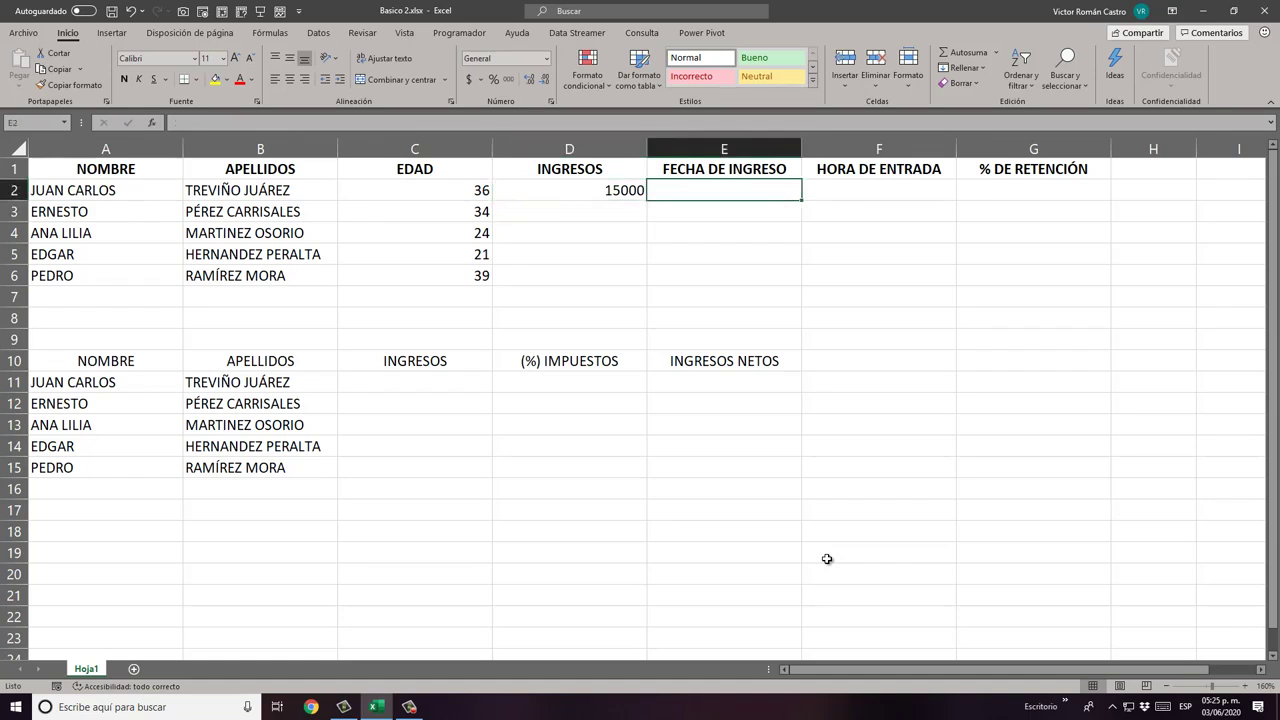
text(16)
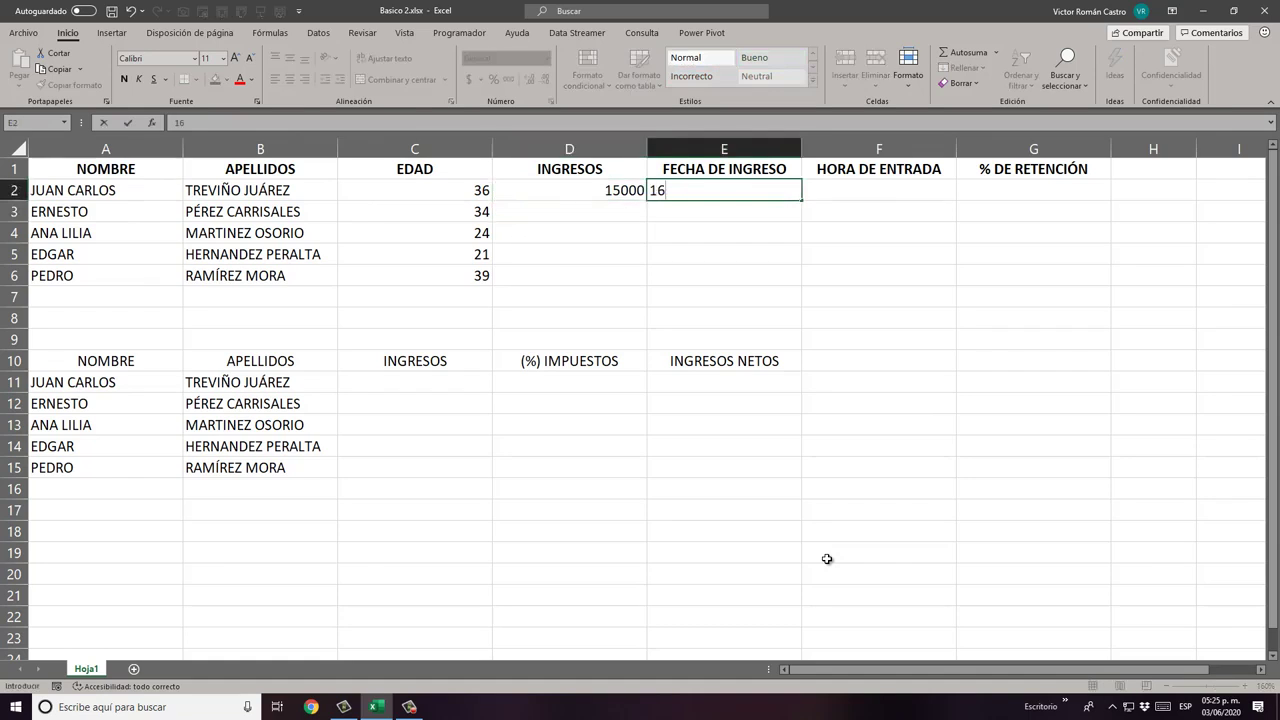
text(/05/19)
text(95)
key(Return)
Step: Enter the entry time 7:00 in F2 and 30% retention in G2
key(Up)
key(Right)
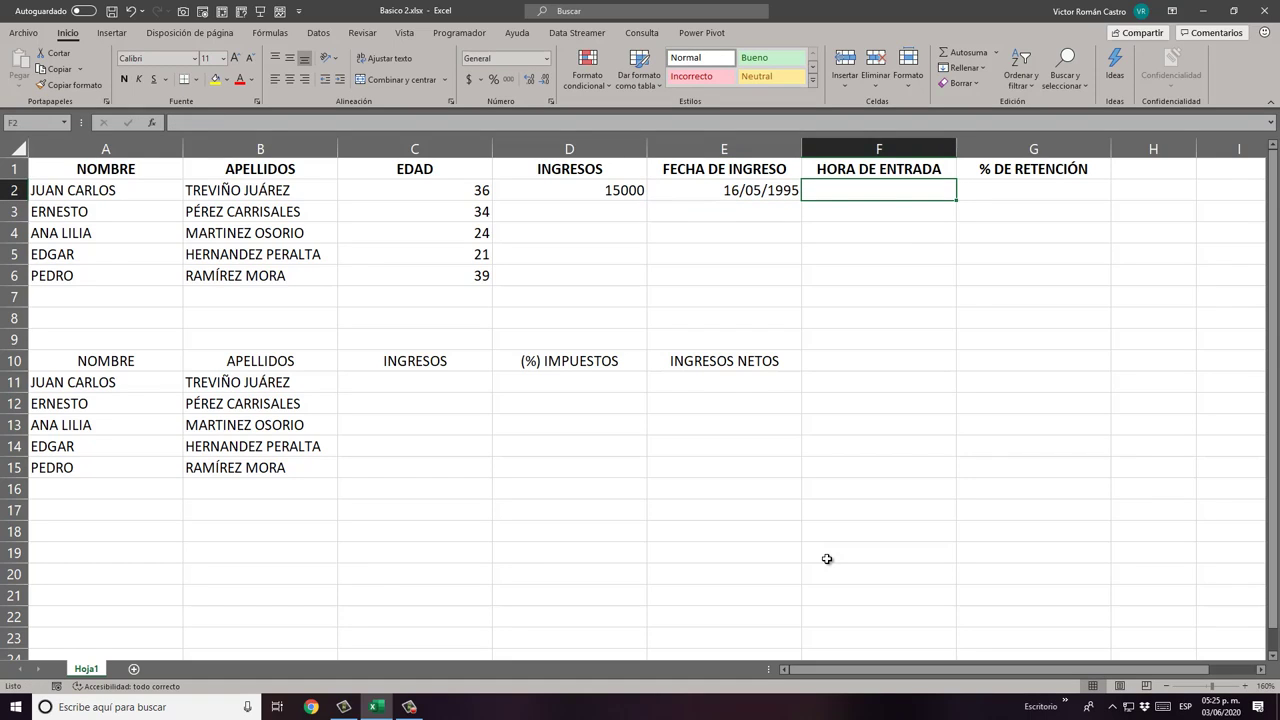
text(7)
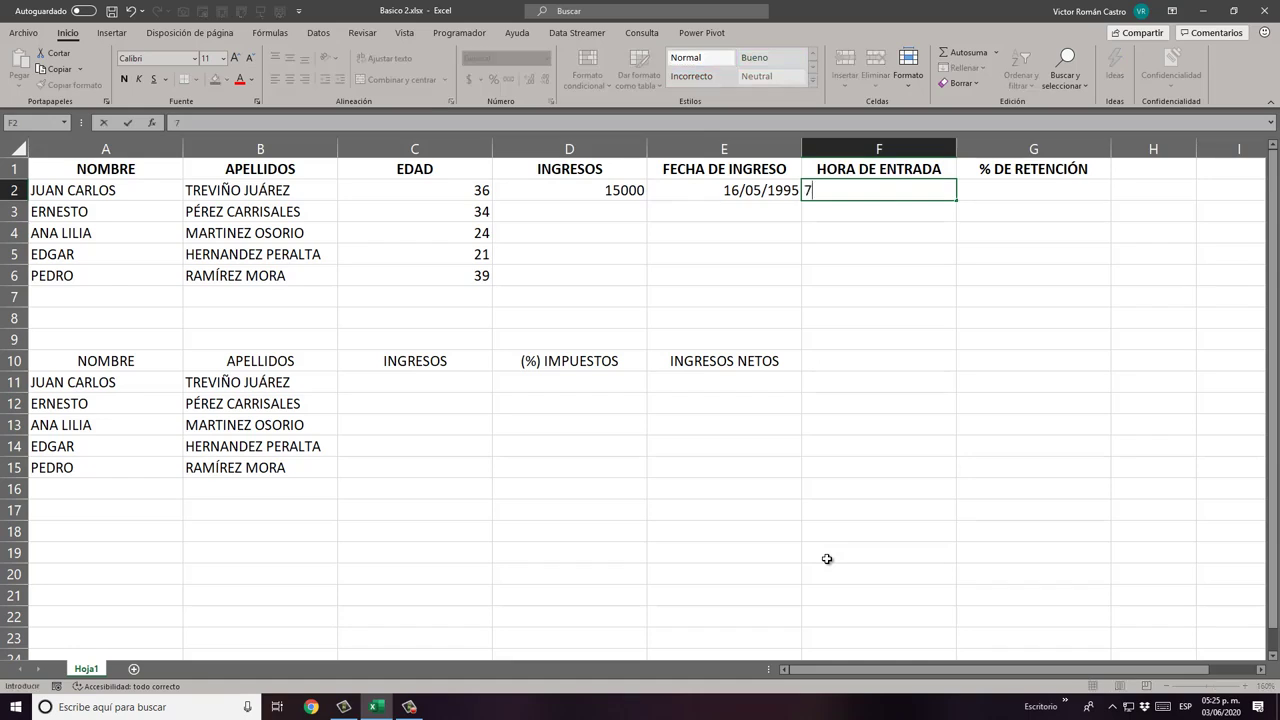
text(:00)
key(Return)
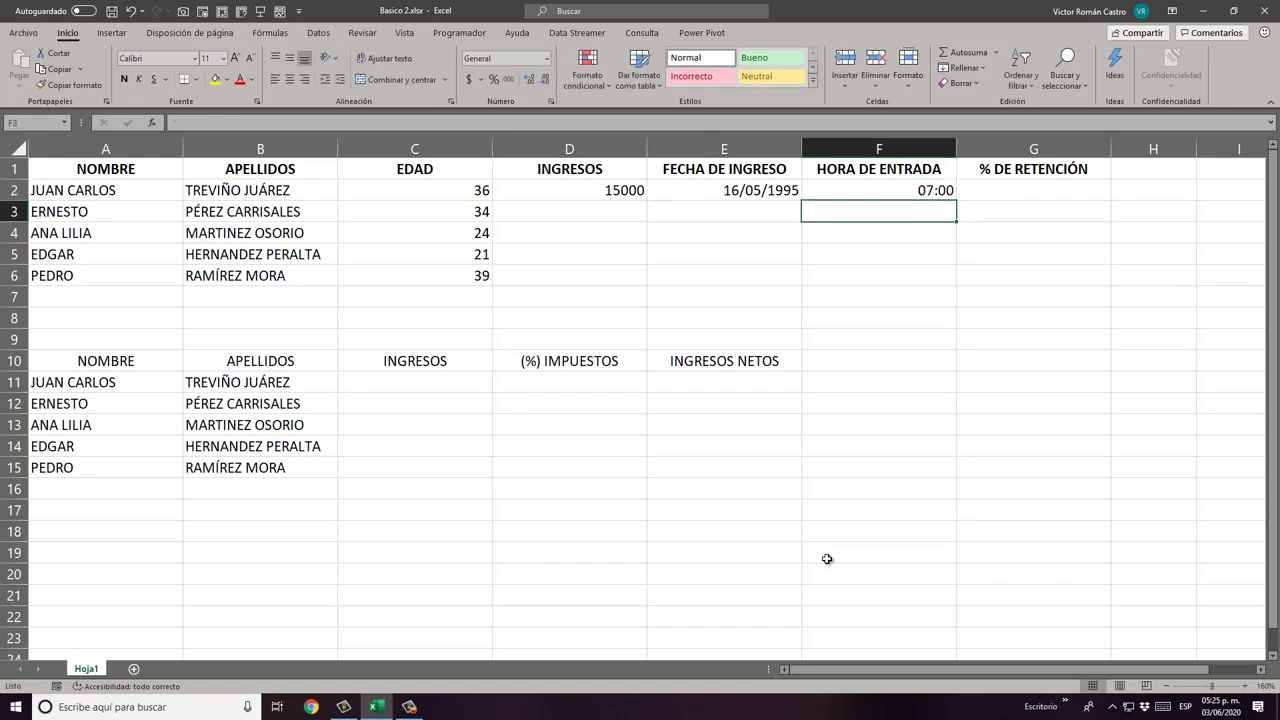
key(Up)
key(Right)
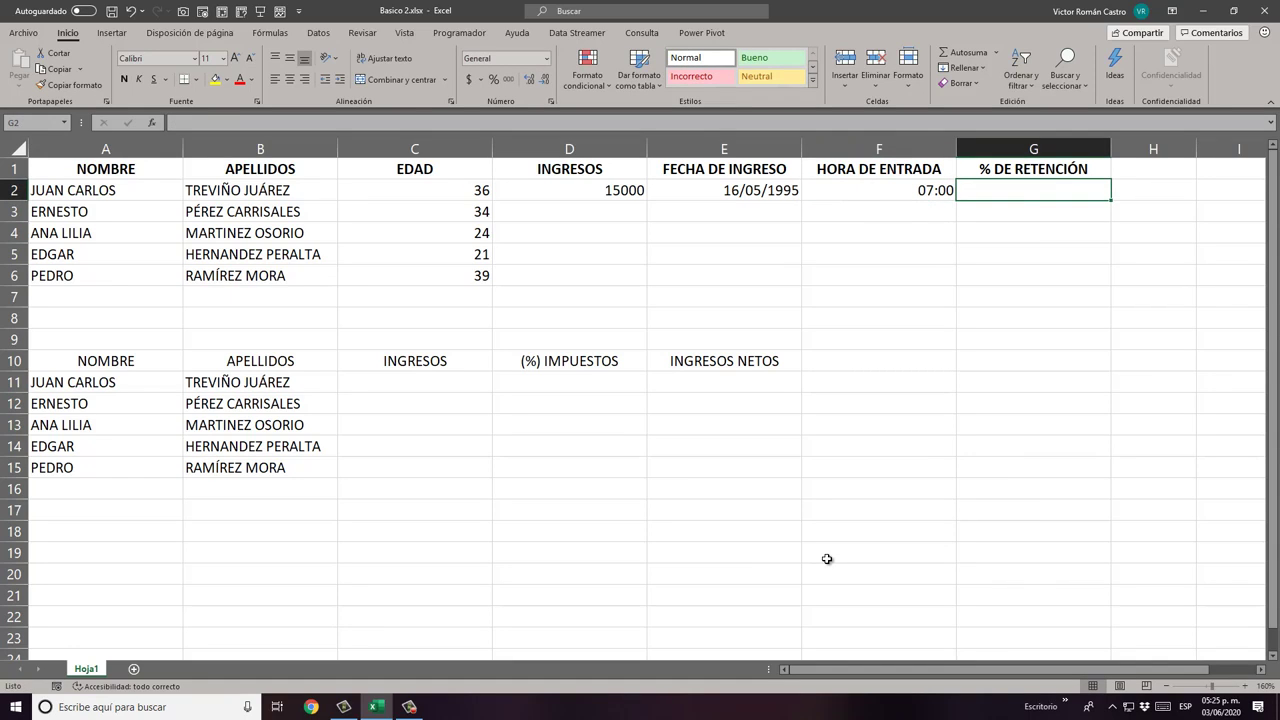
text(30)
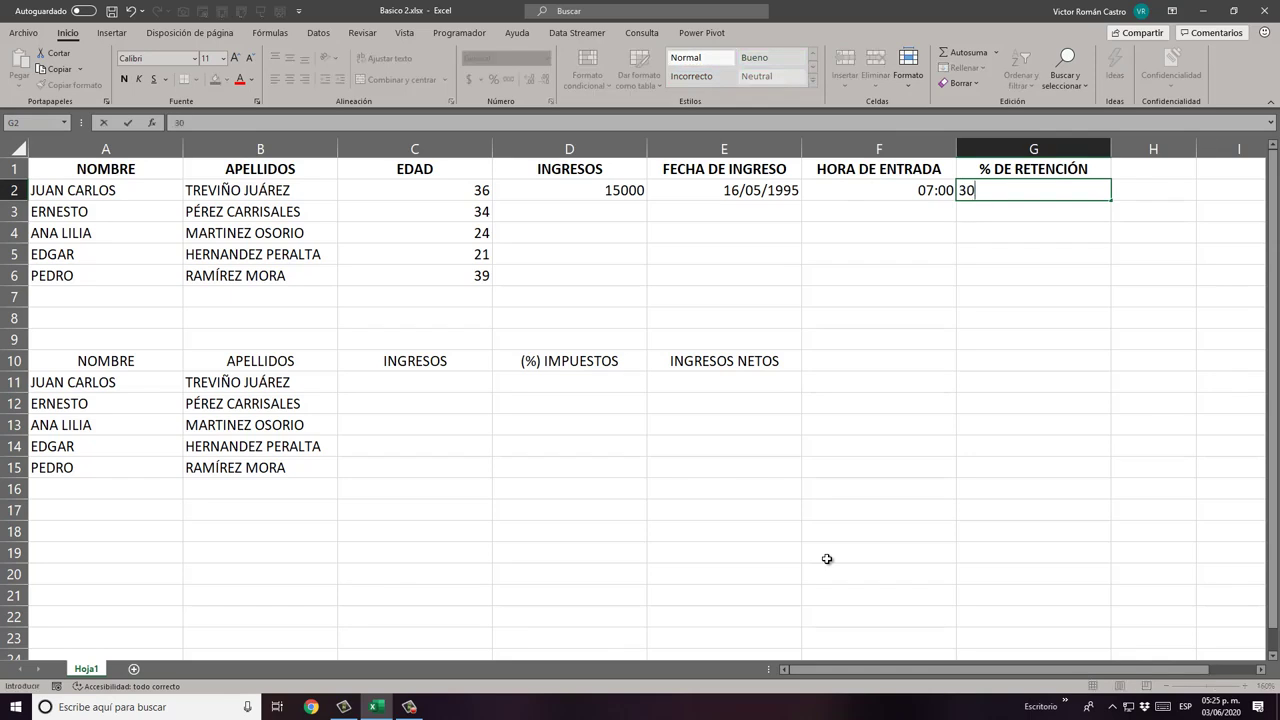
text(%)
key(Return)
Step: Step back along row 2 to review the entered values
key(Up)
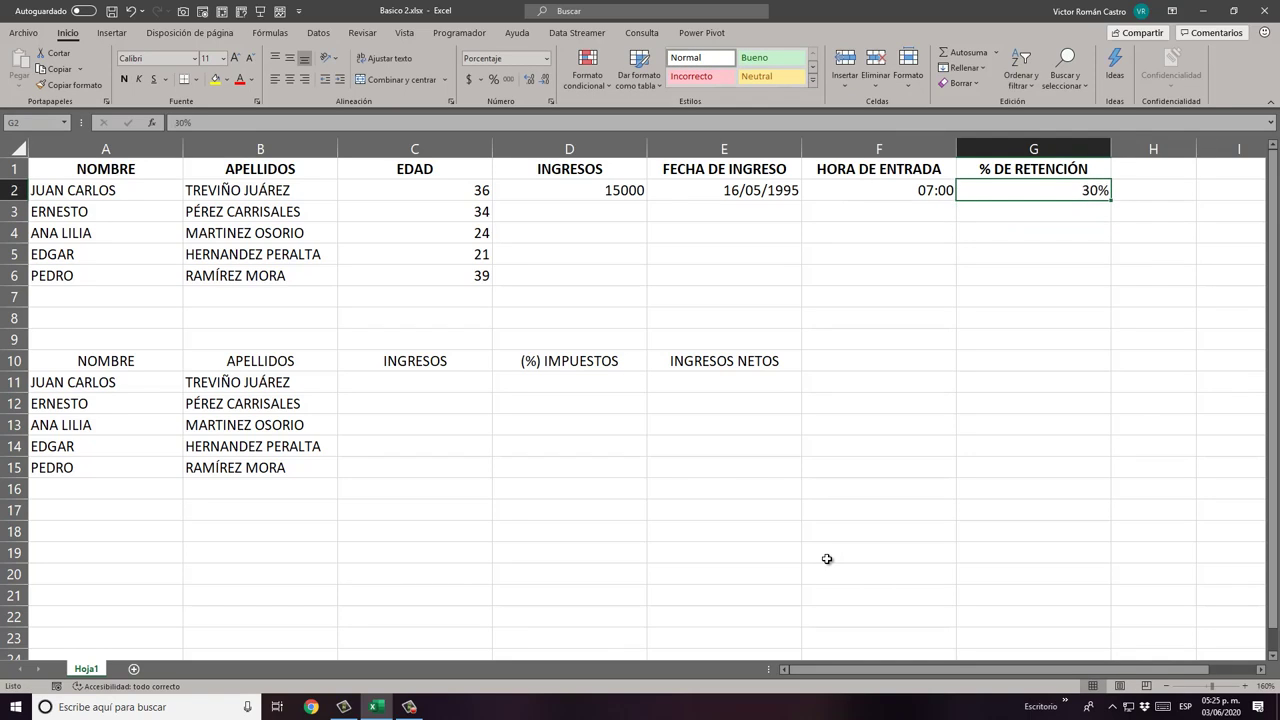
key(Left)
key(Left)
key(Left)
key(Left)
key(Right)
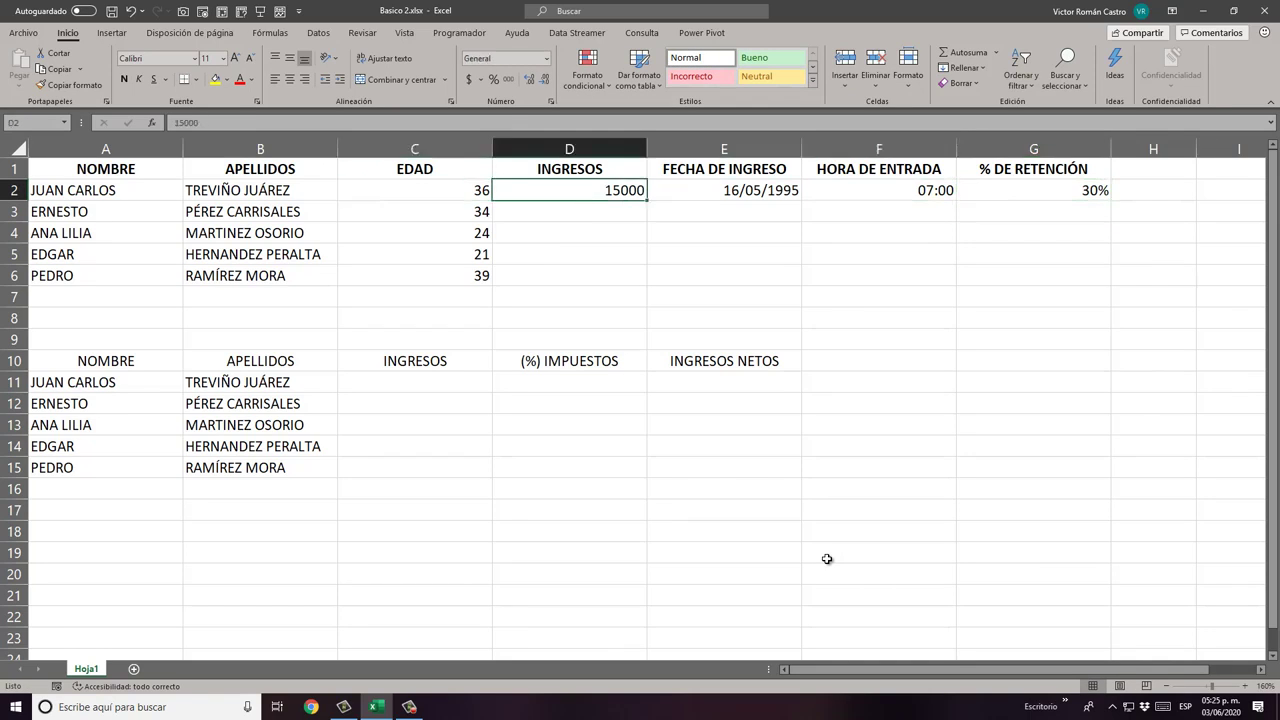
key(Right)
key(Right)
key(Right)
key(Left)
key(Left)
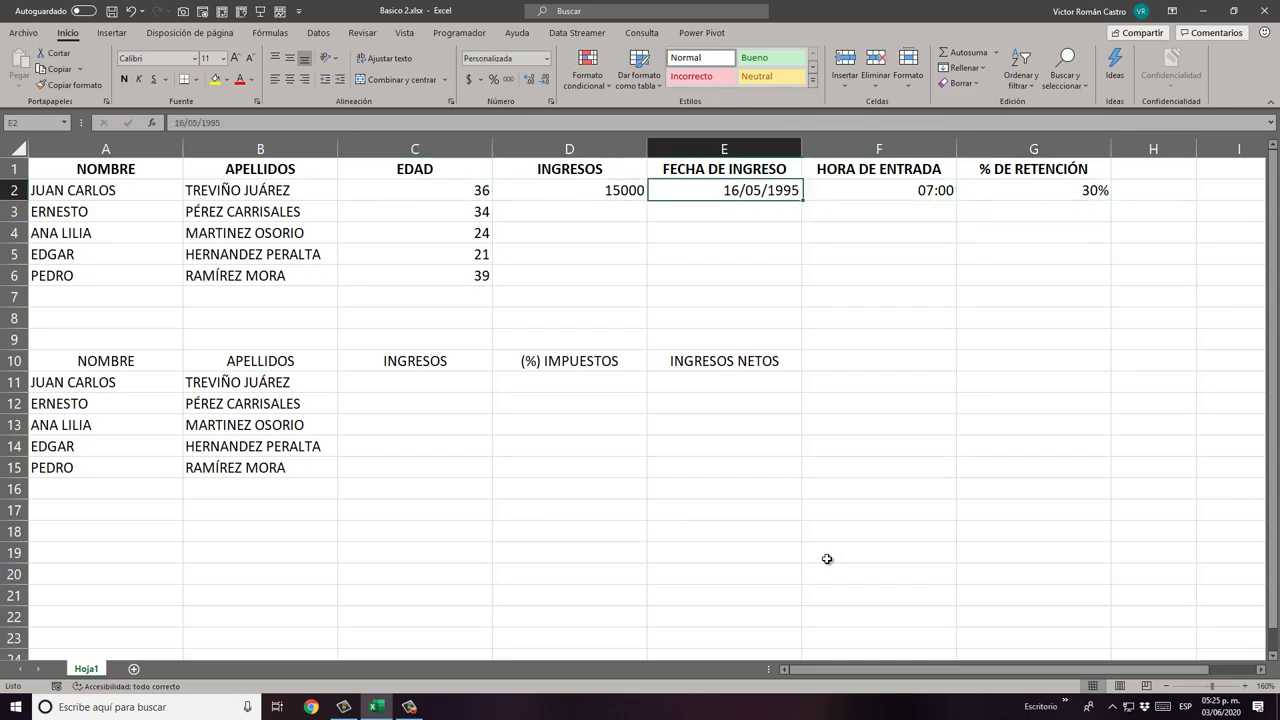
key(Left)
key(Left)
key(Left)
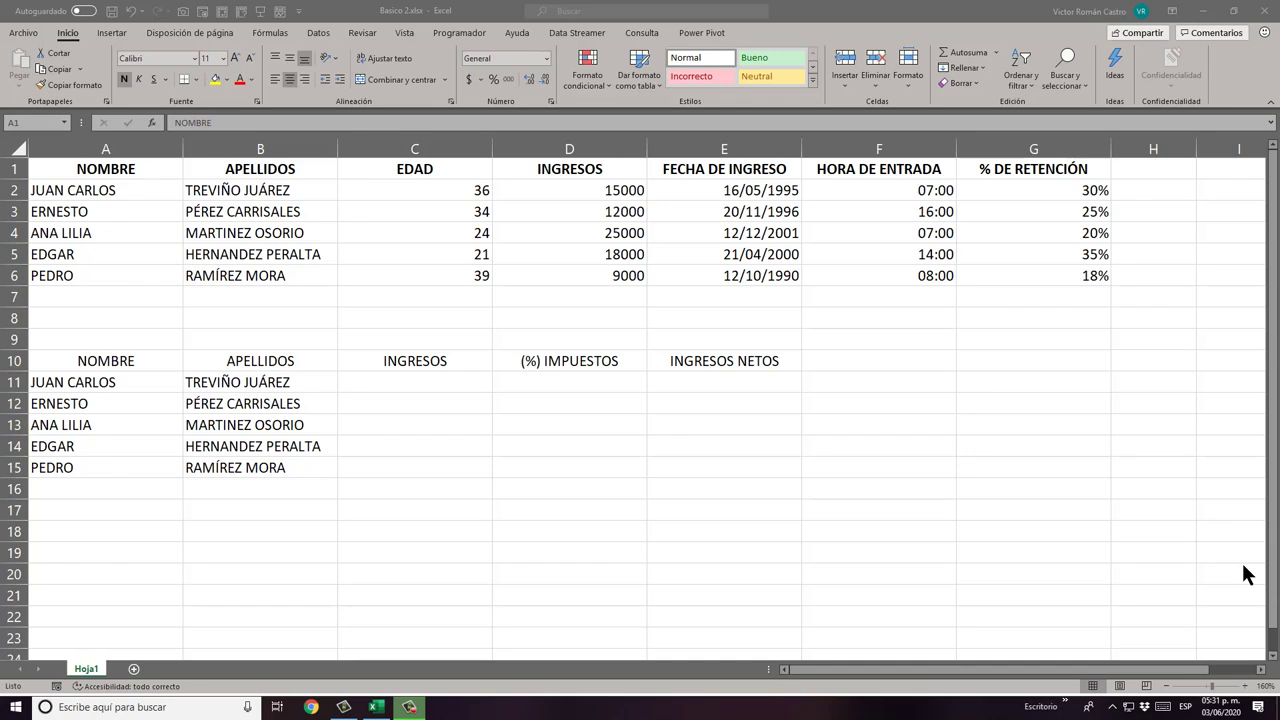
click(100, 170)
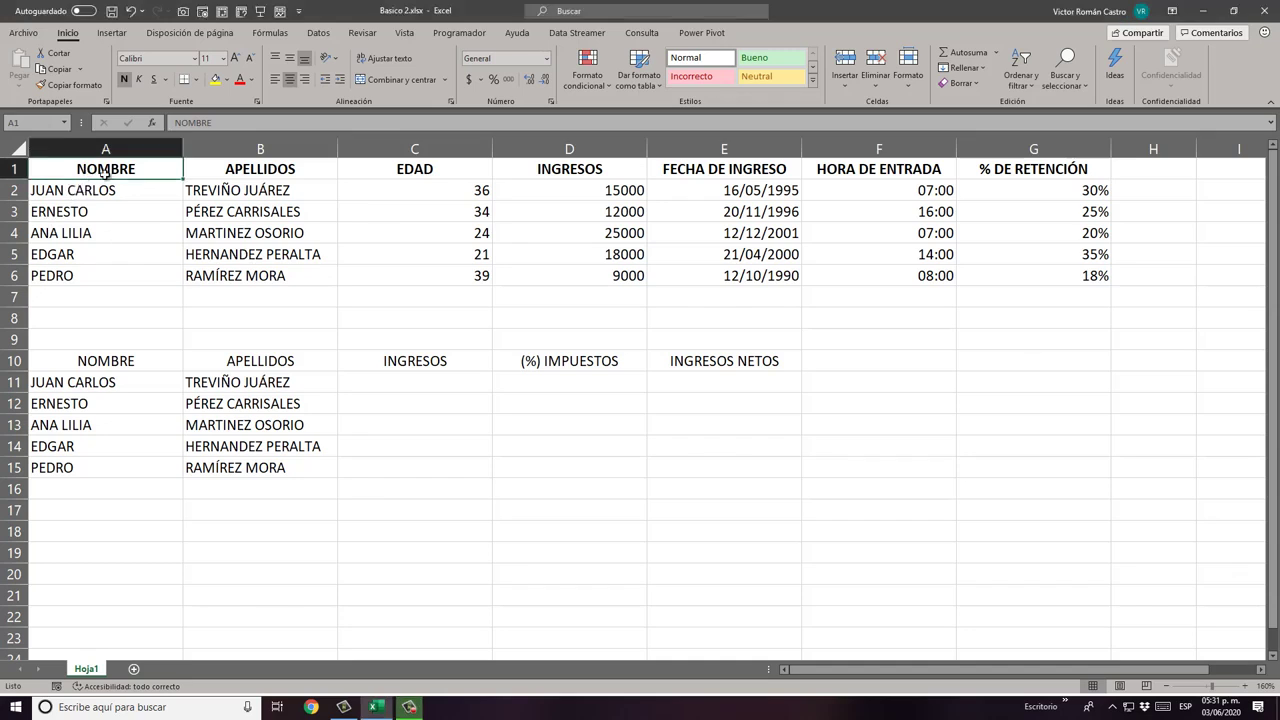
click(156, 150)
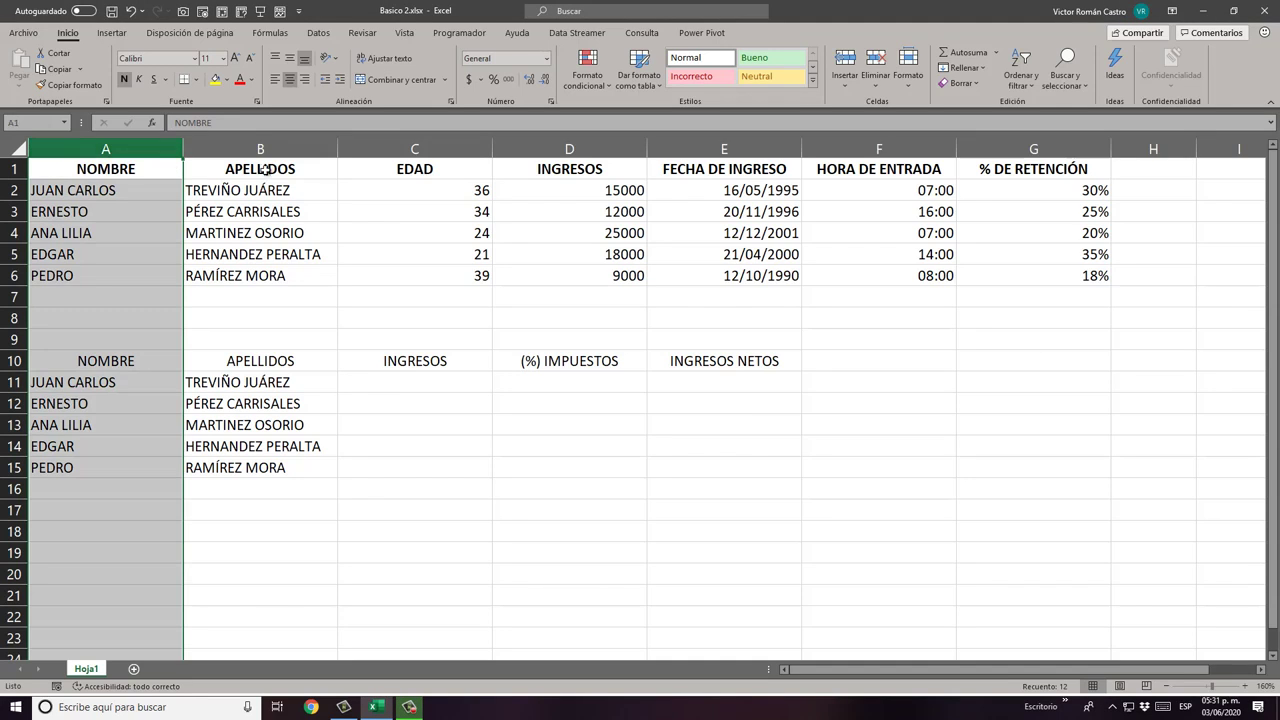
mouse_move(268, 190)
mouse_down()
mouse_move(300, 222)
mouse_move(284, 274)
mouse_up()
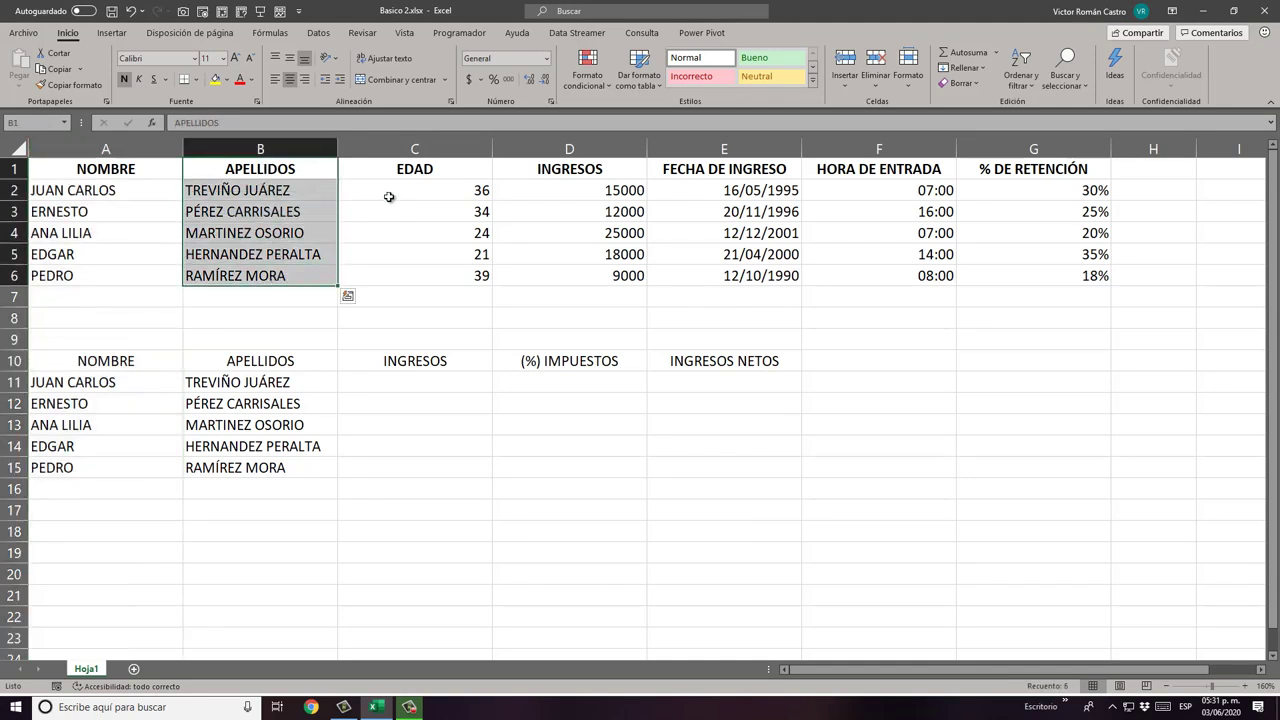
click(480, 176)
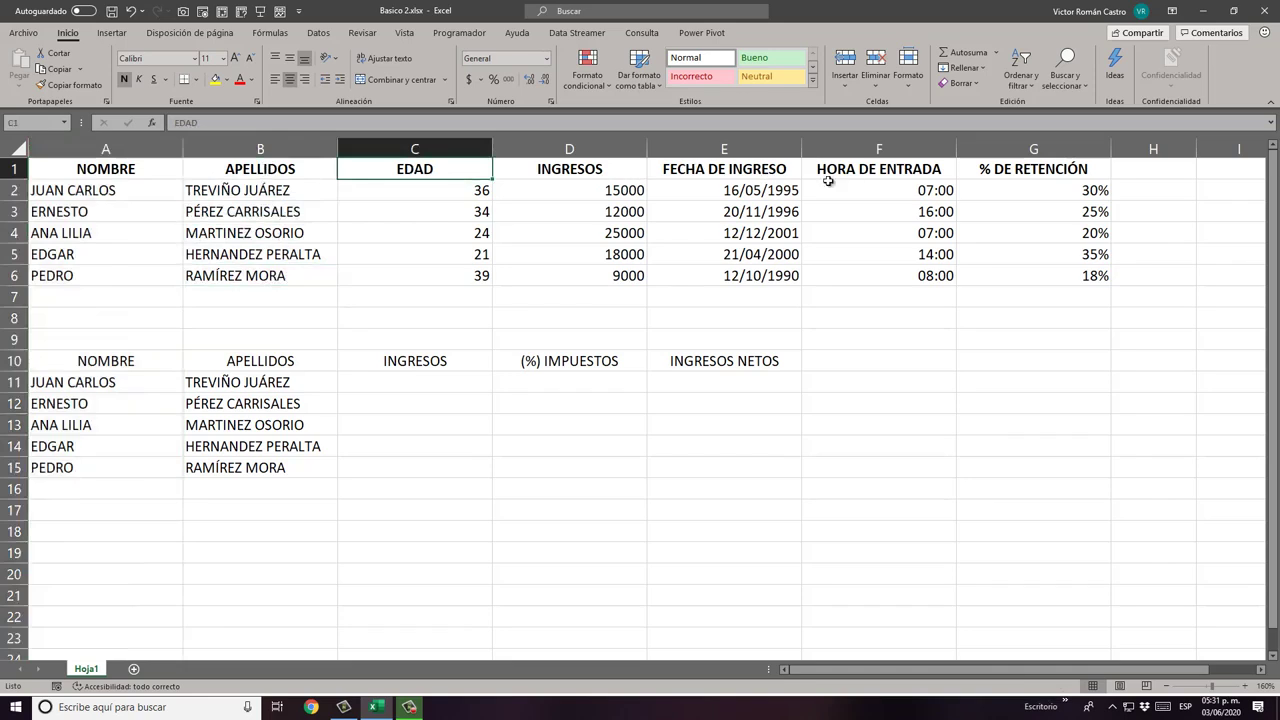
click(889, 169)
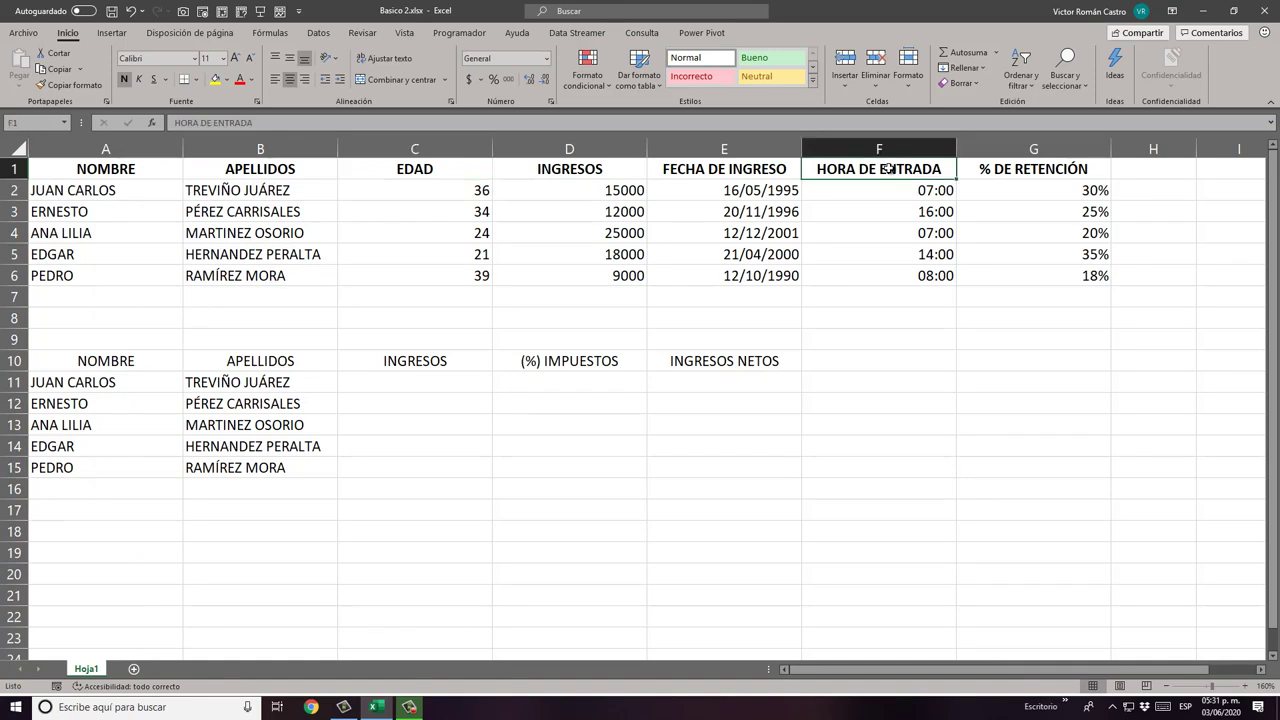
click(1066, 168)
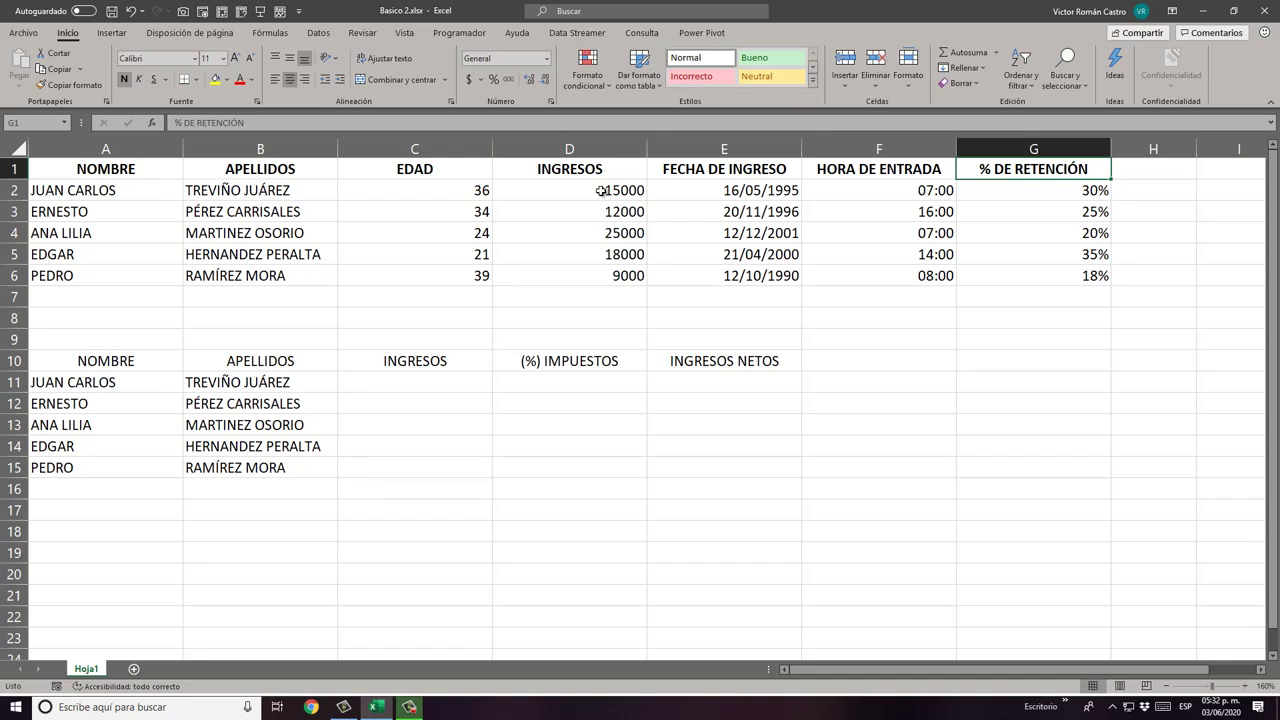
Step: Select the income values D2:D6 and open Formato de celdas with Ctrl+1
drag(600, 190, 608, 276)
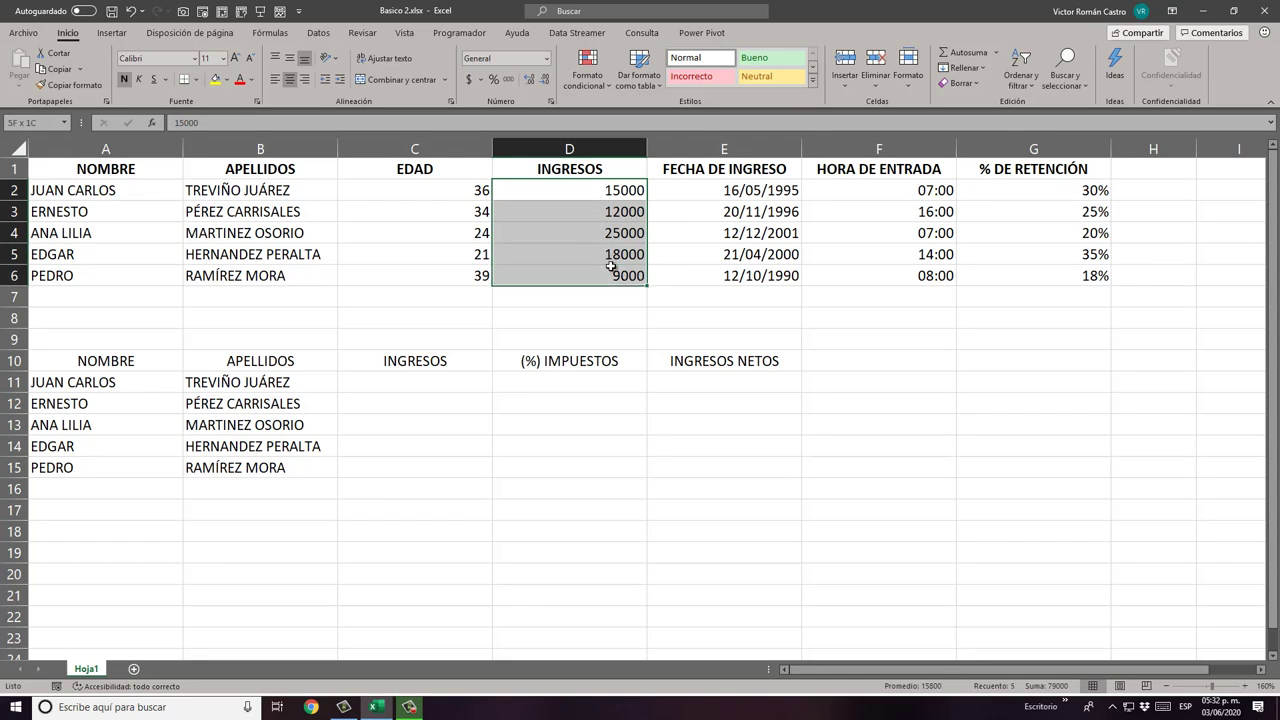
click(596, 186)
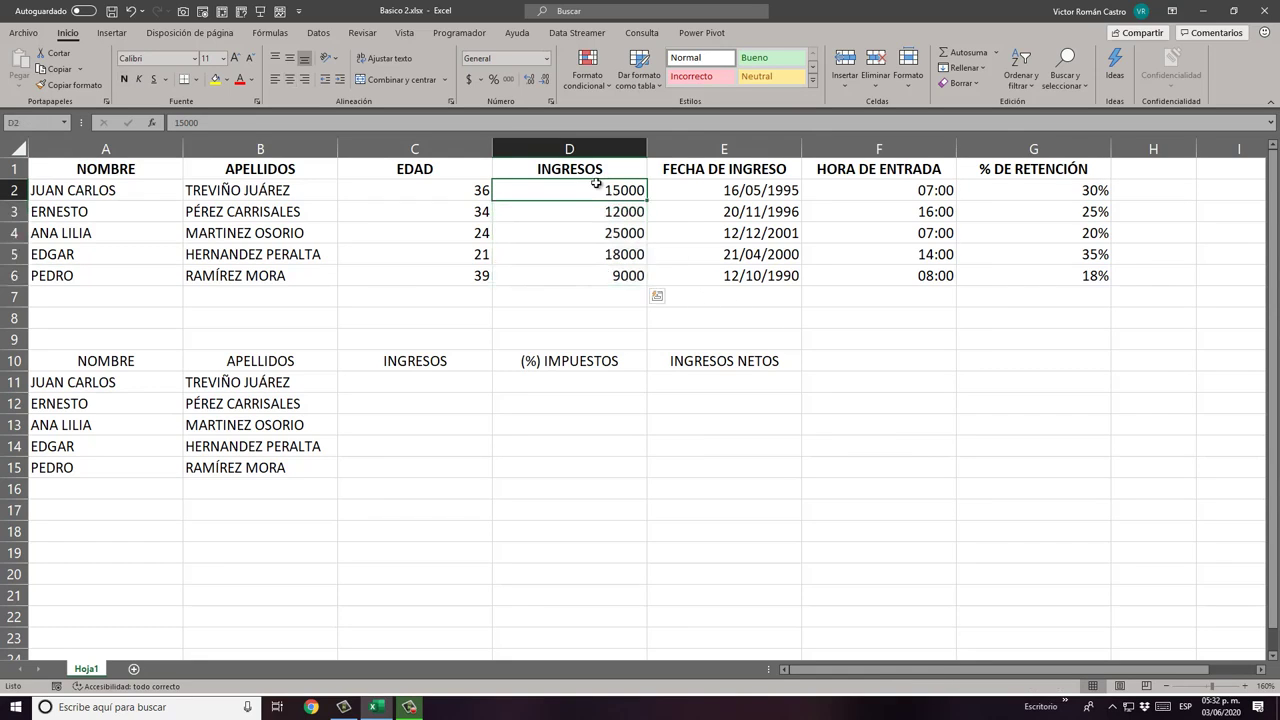
drag(596, 186, 595, 269)
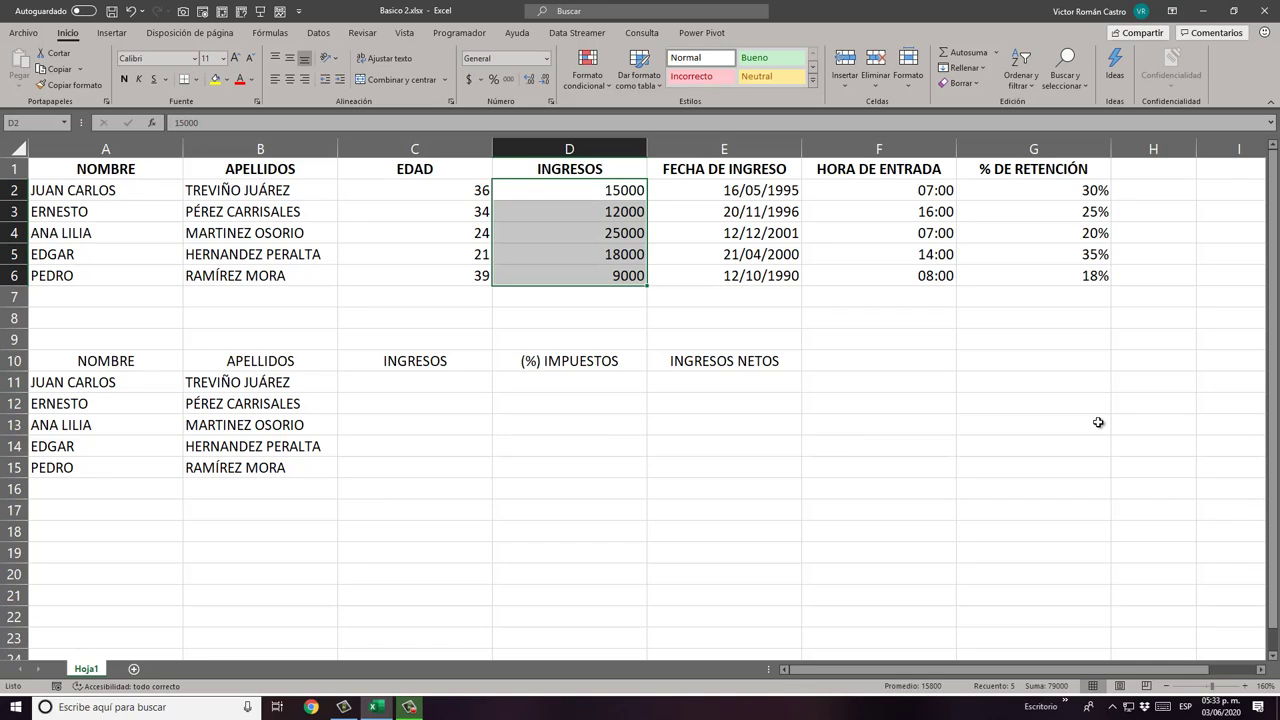
key(ctrl+1)
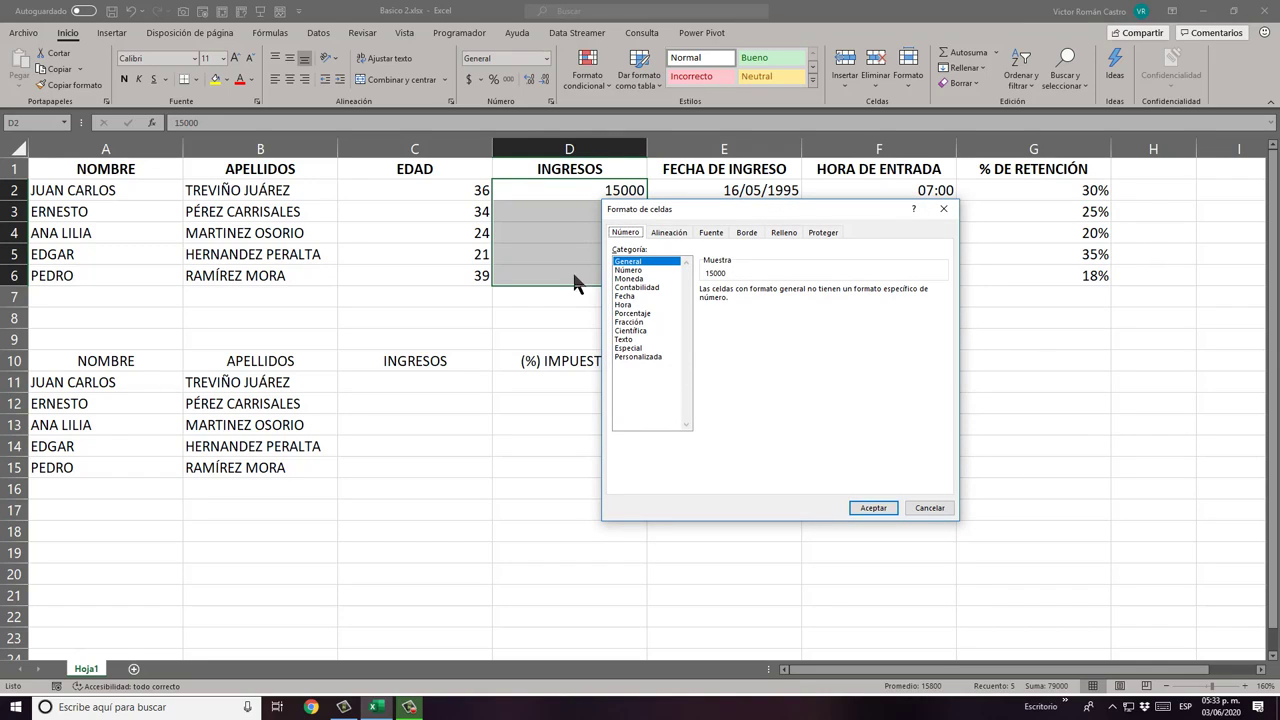
click(674, 229)
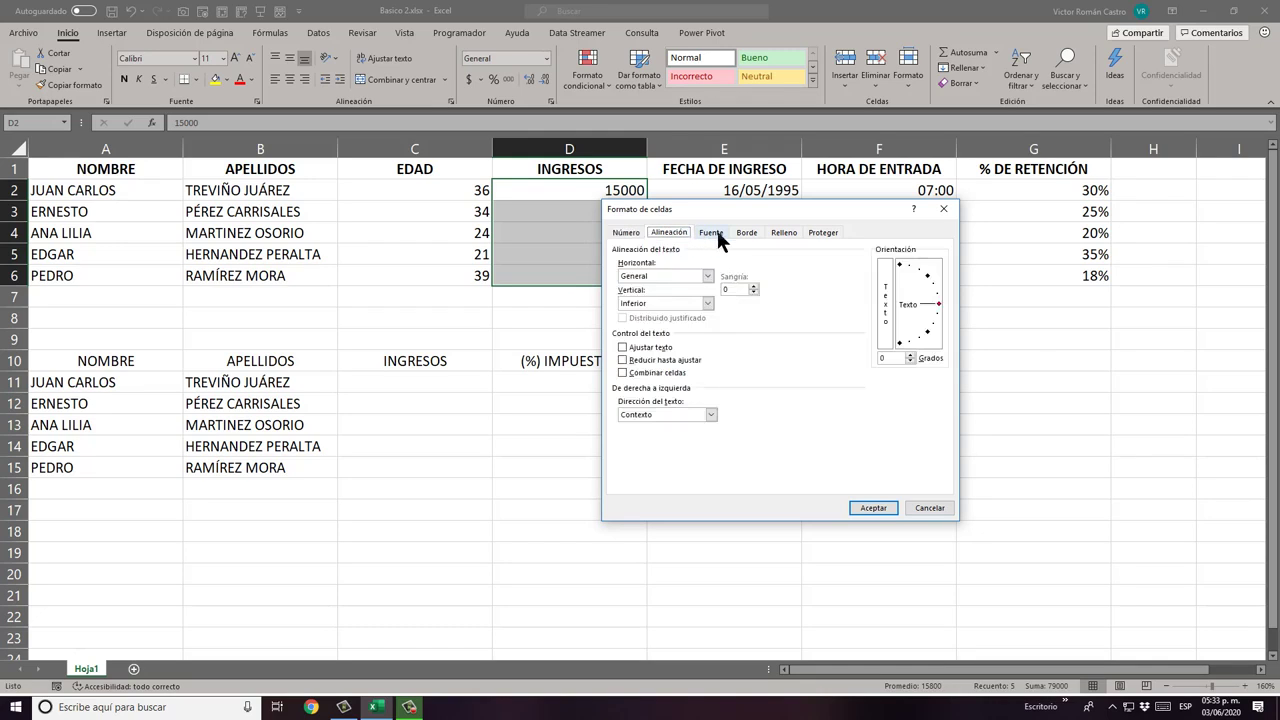
click(716, 227)
click(750, 232)
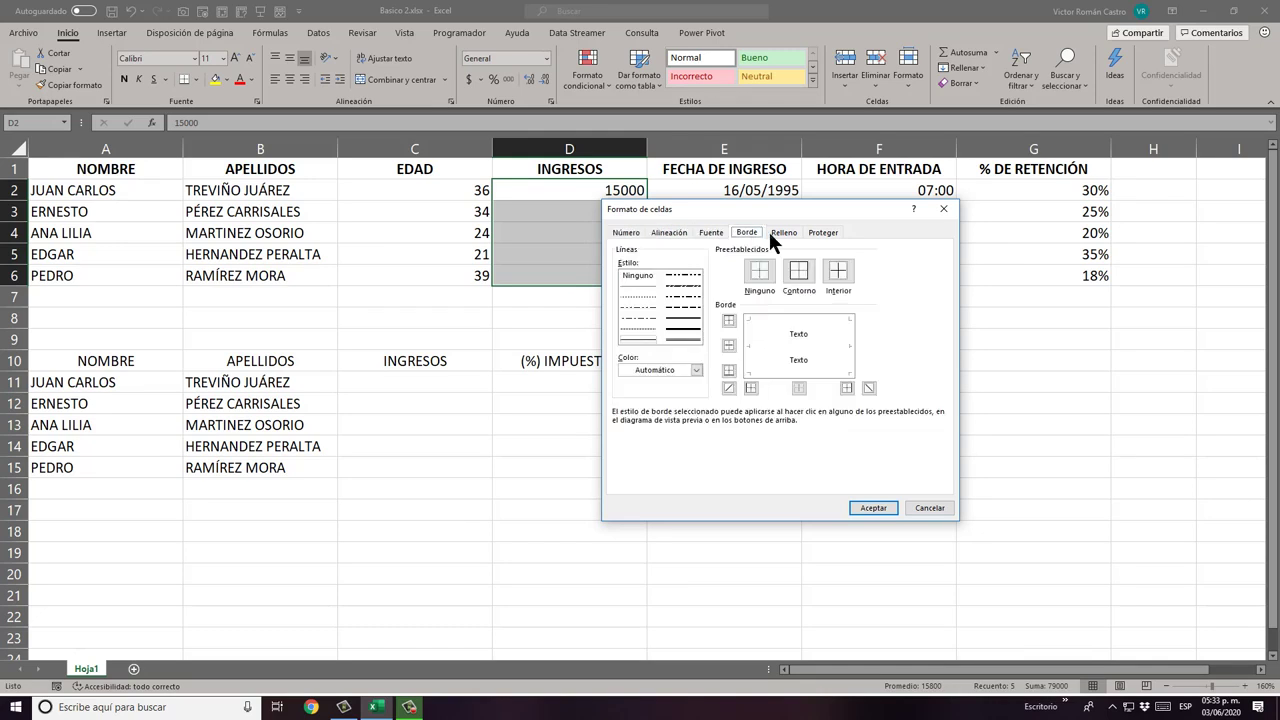
click(784, 232)
click(822, 234)
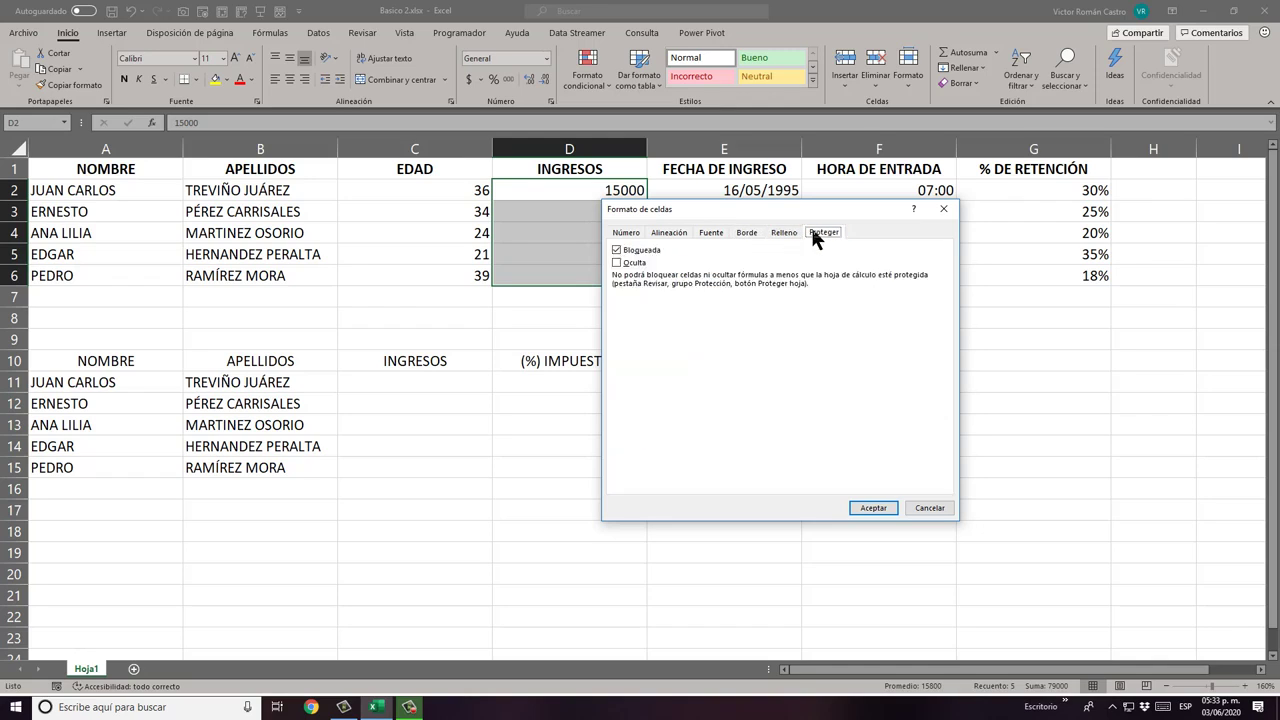
click(621, 234)
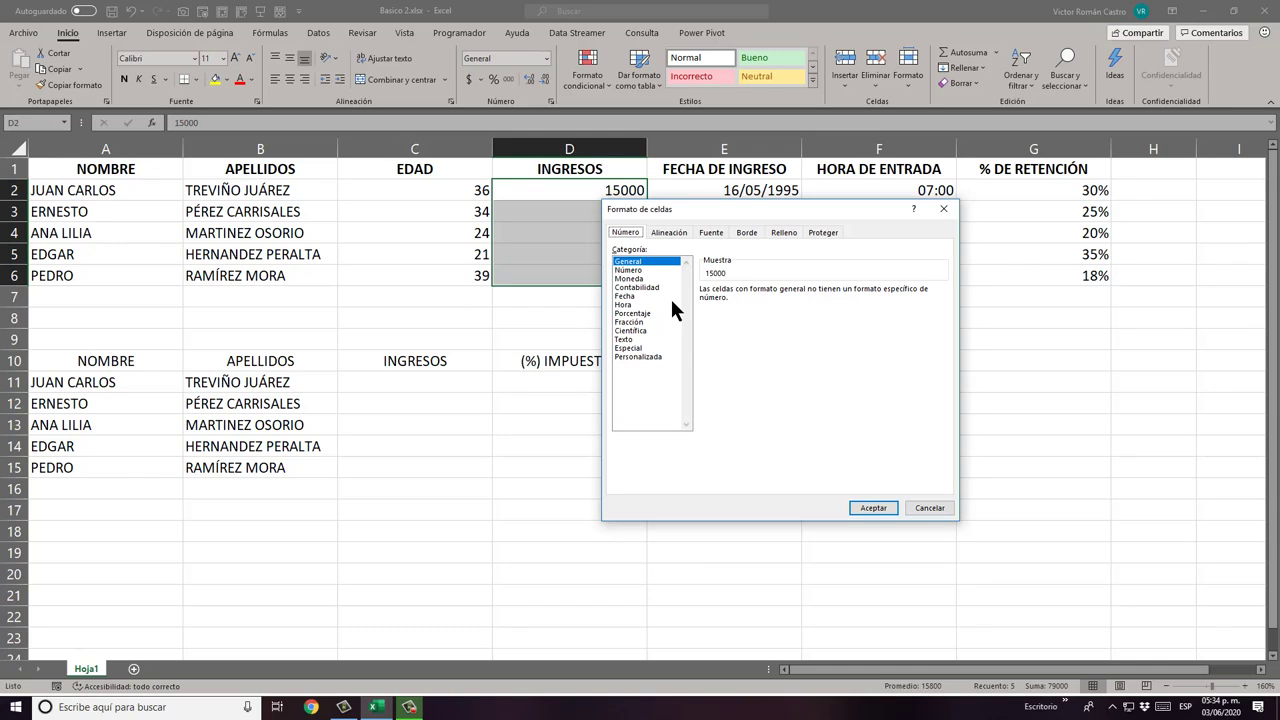
Step: Set 0 decimals with thousands separator, then choose Moneda so the sample reads $15,000
click(630, 270)
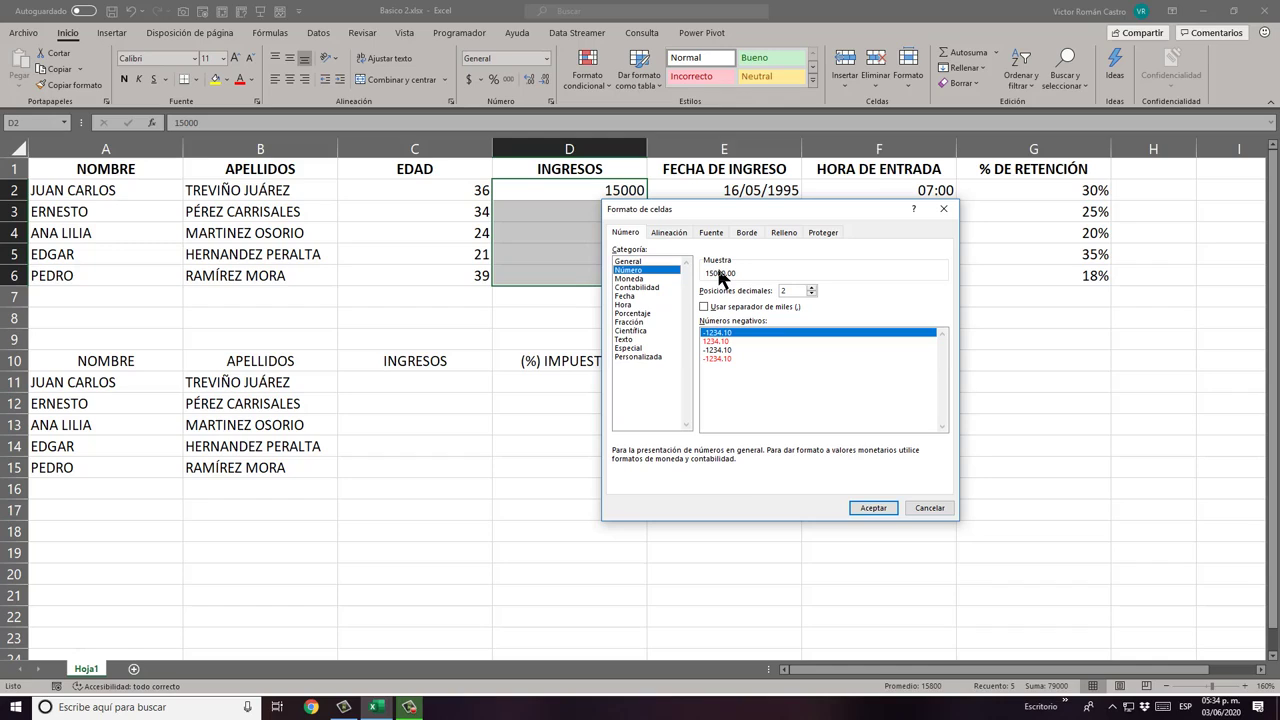
click(811, 293)
click(810, 293)
click(738, 307)
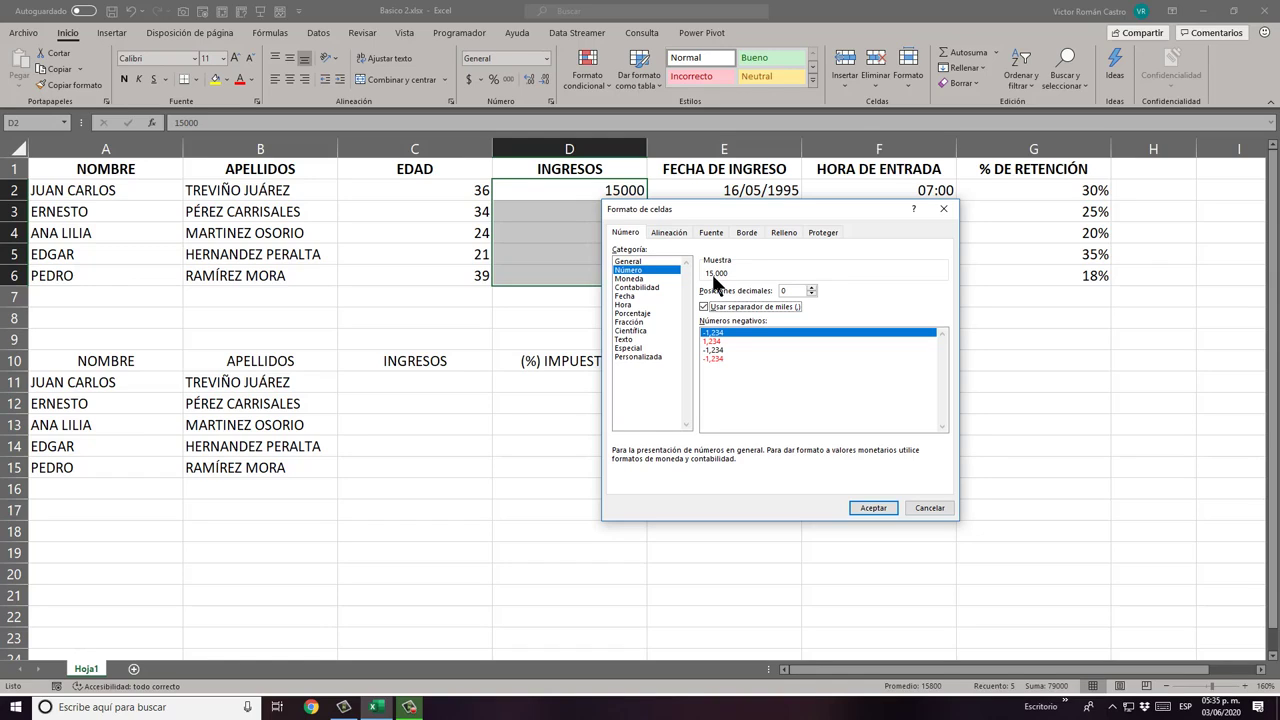
click(630, 278)
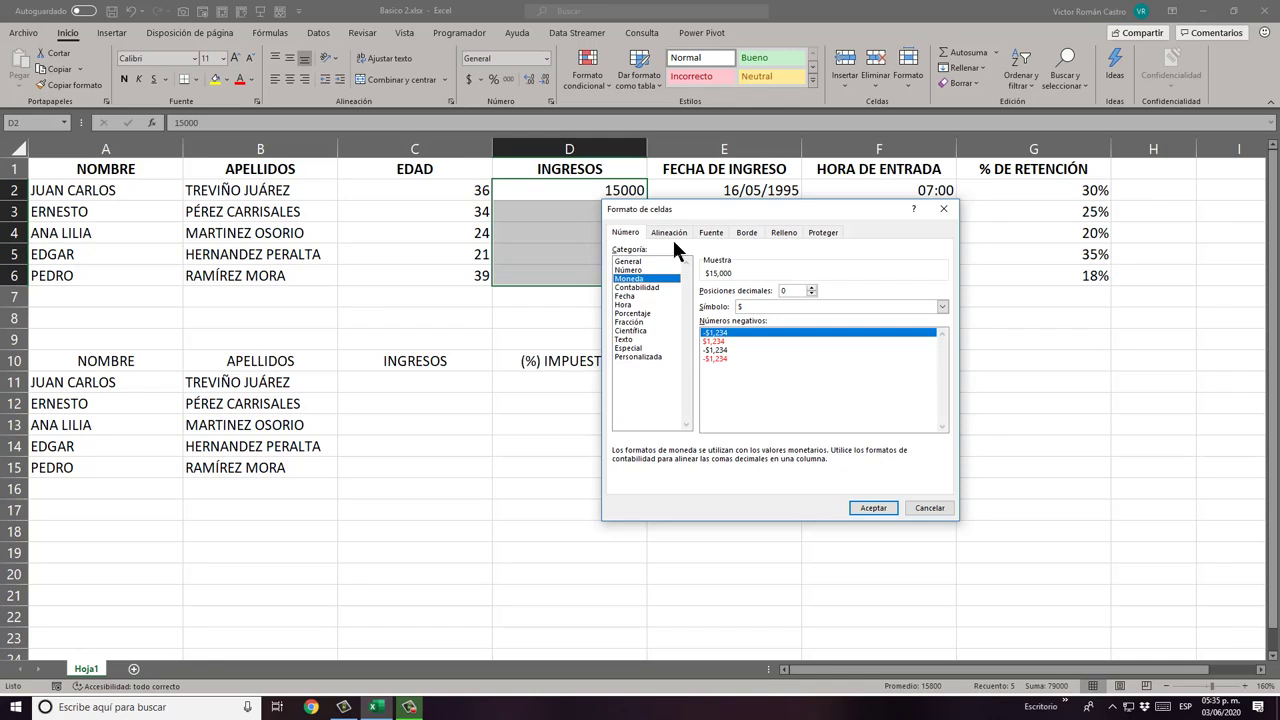
Step: Try Moneda with the $ symbol, then Contabilidad with symbol set to Ninguno
click(942, 306)
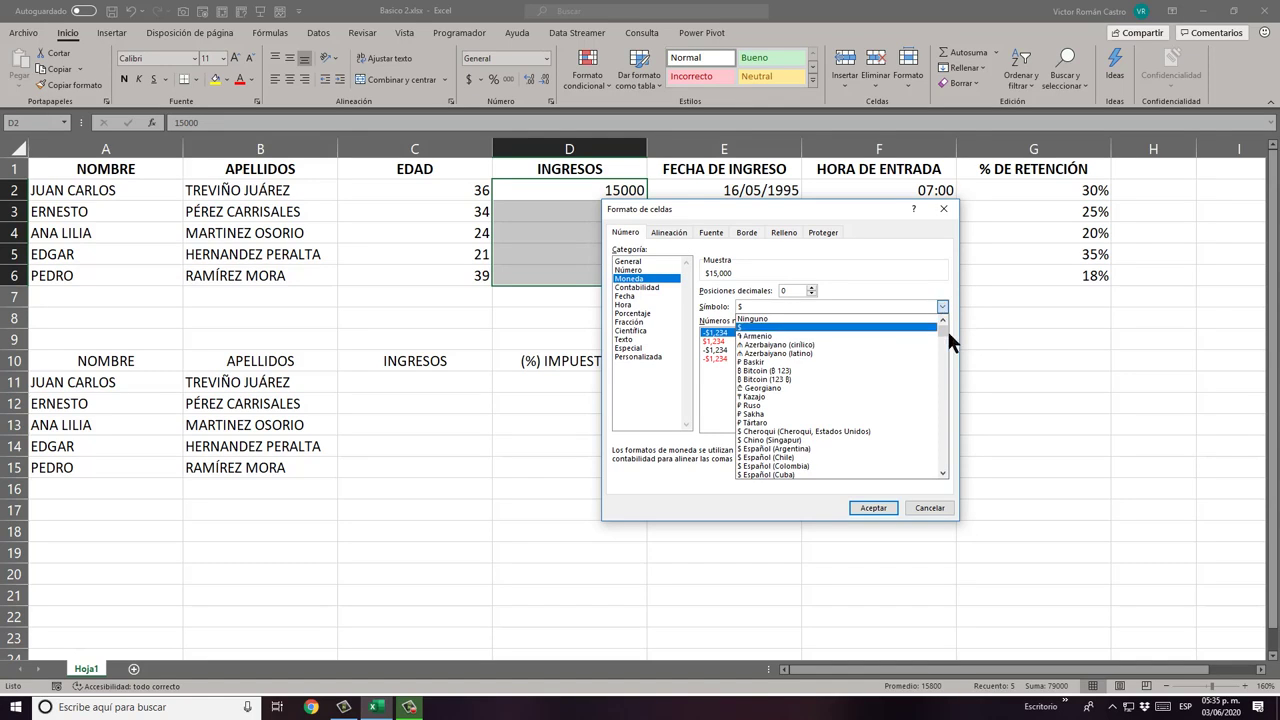
mouse_move(944, 325)
mouse_down()
mouse_move(962, 398)
mouse_move(956, 304)
mouse_up()
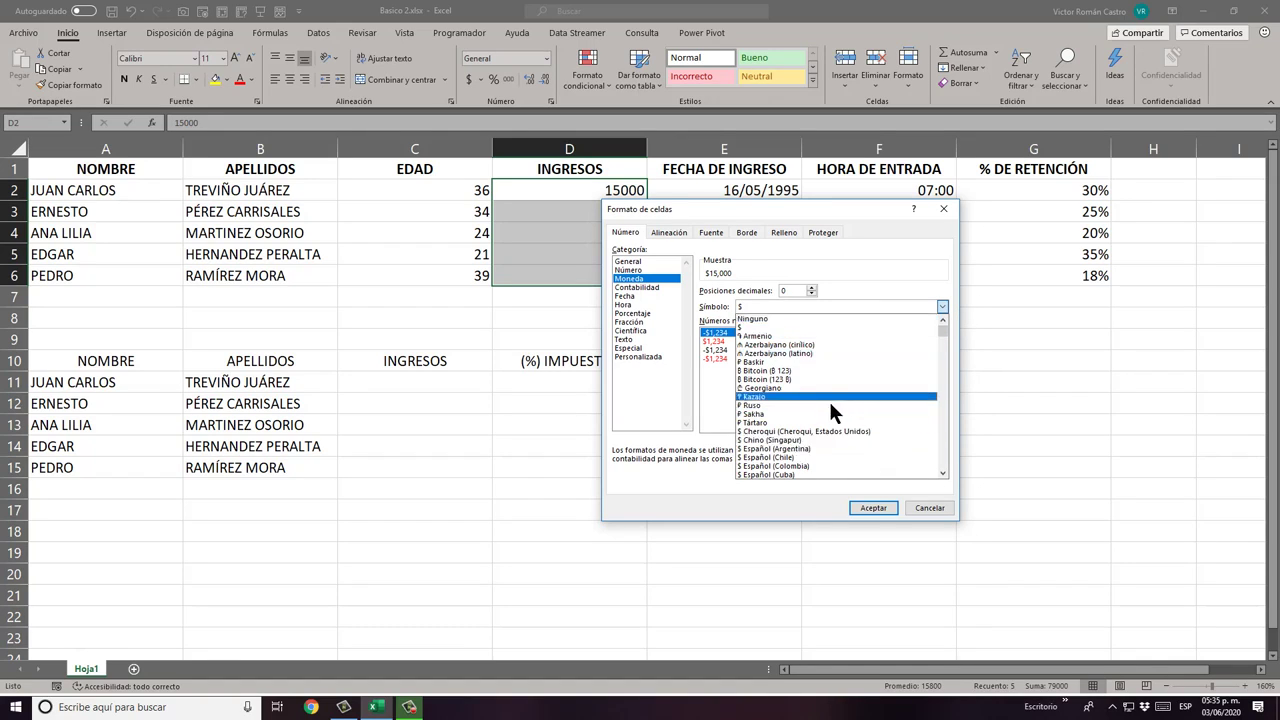
click(897, 278)
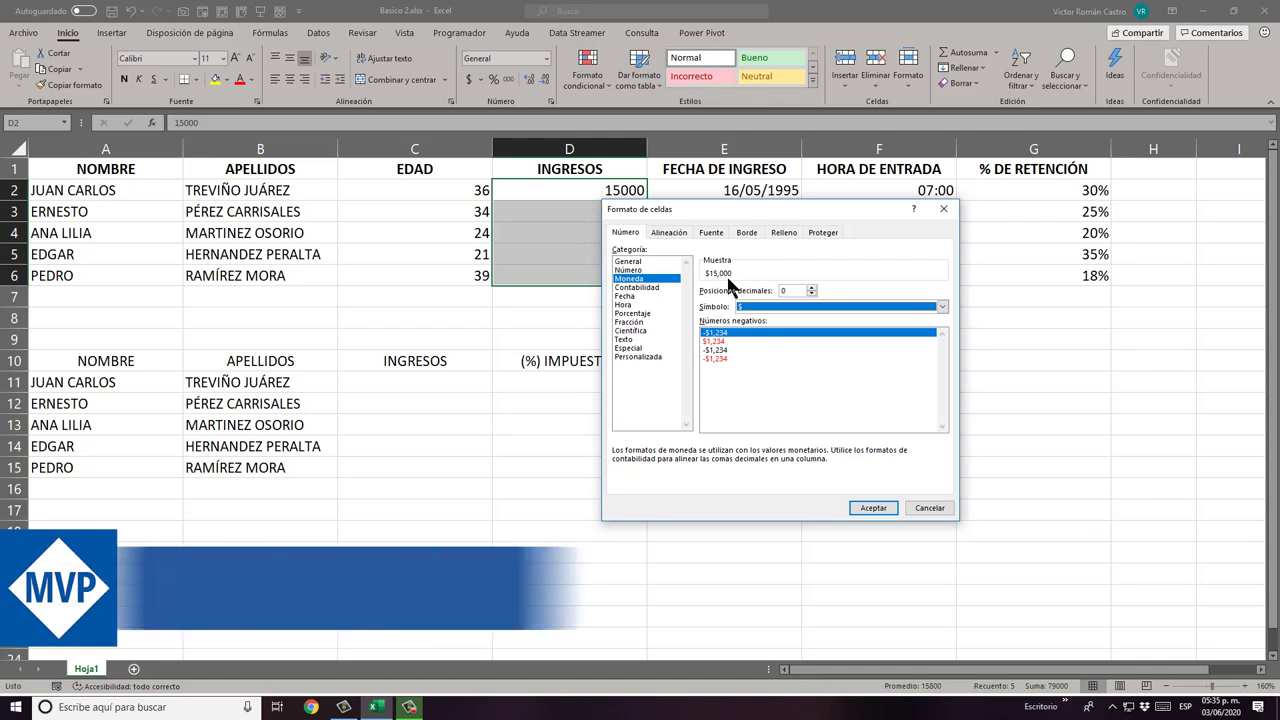
click(645, 288)
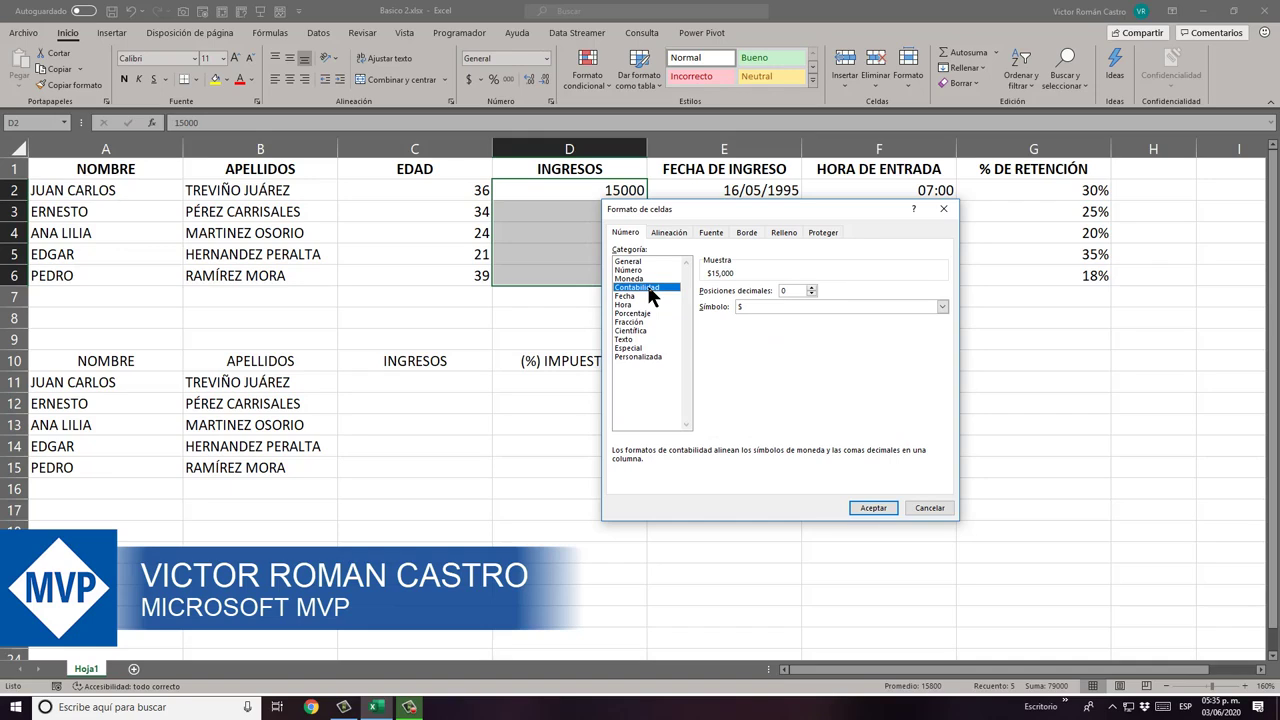
click(788, 308)
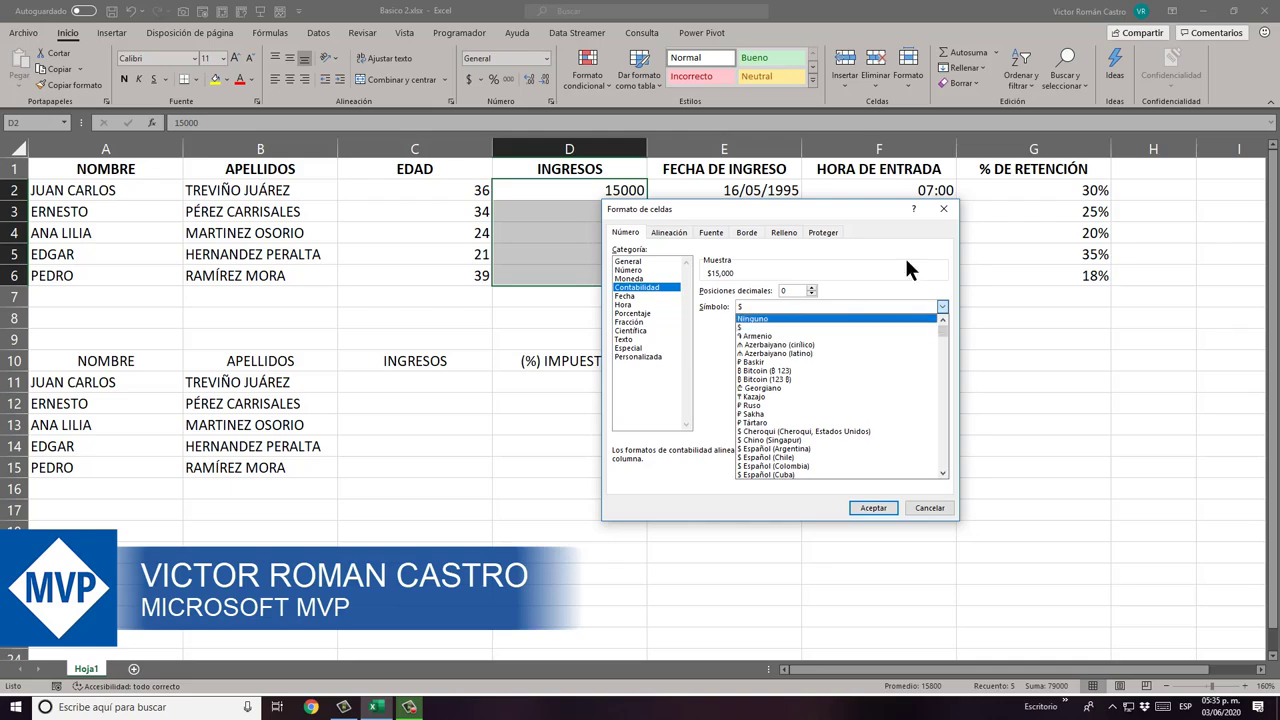
click(800, 318)
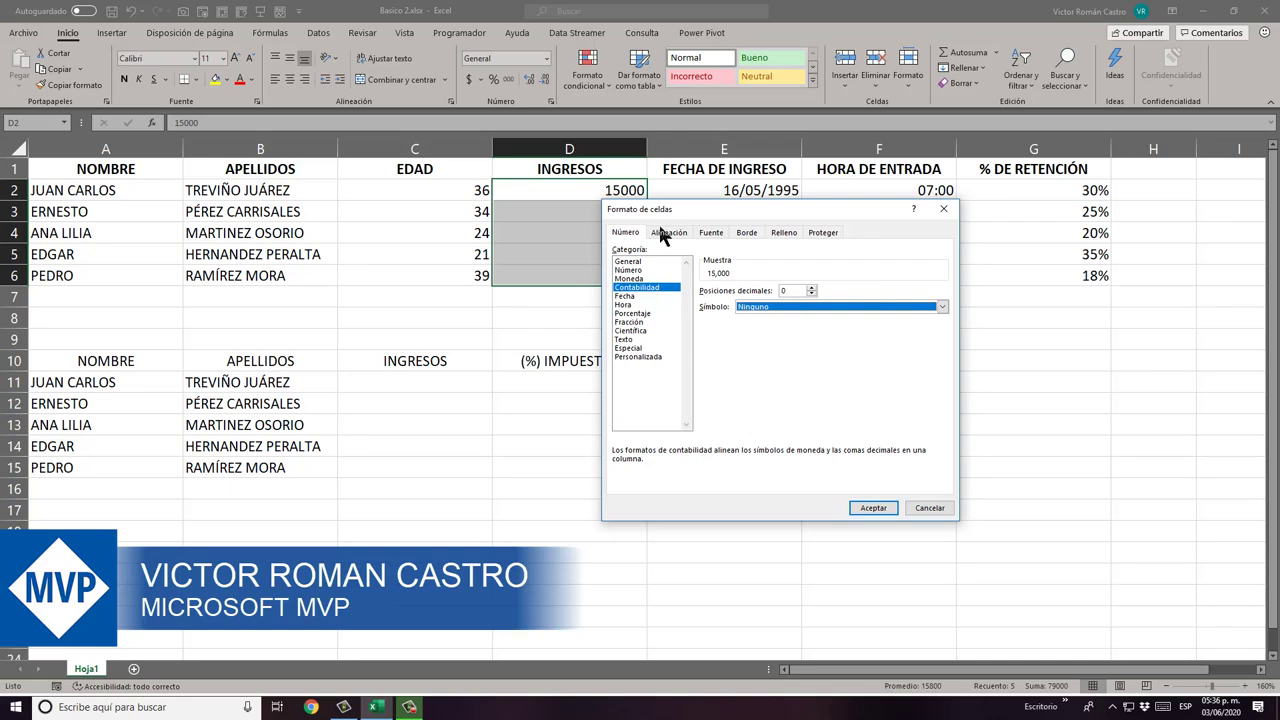
Step: Return to the Número format and view the Alineación settings
click(652, 270)
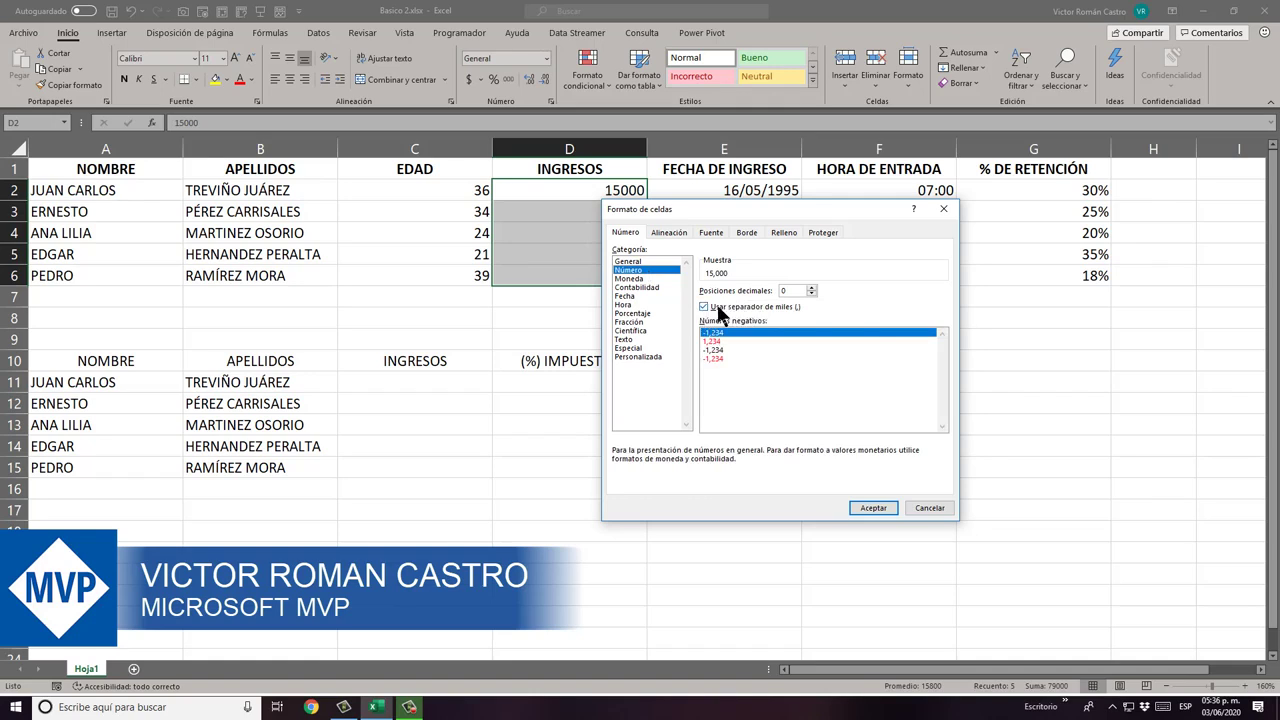
click(886, 510)
click(664, 232)
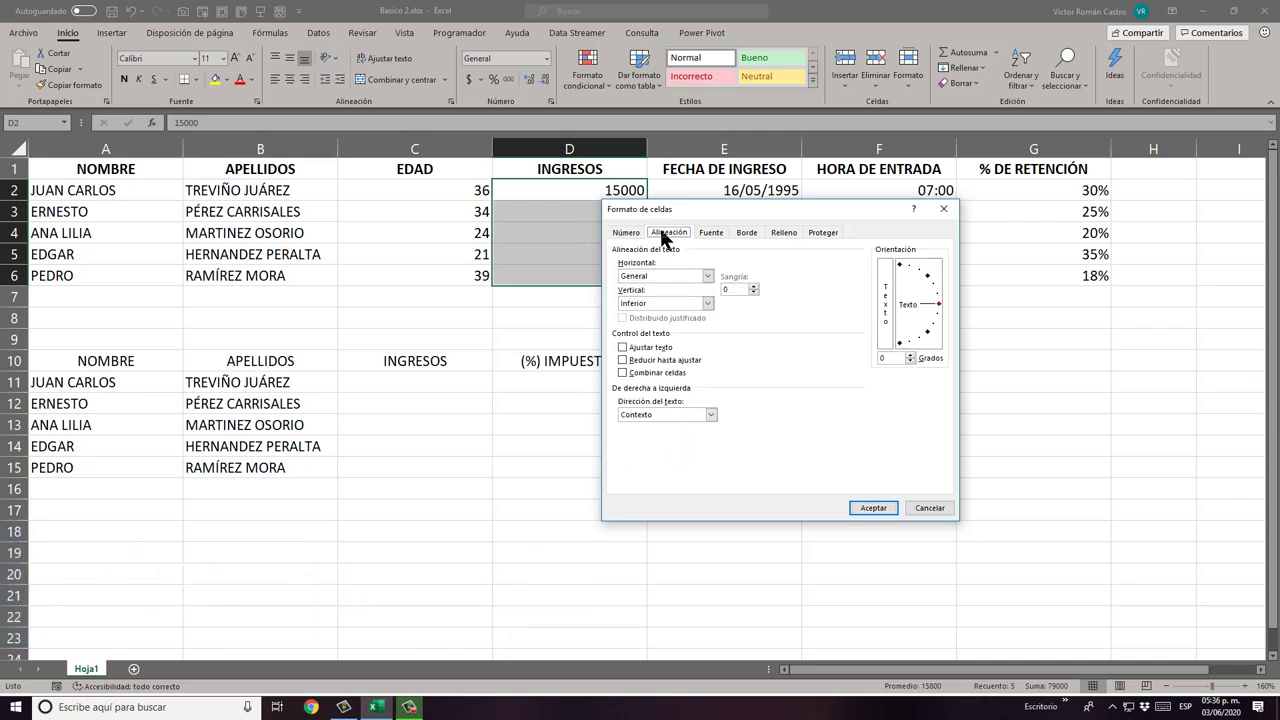
Step: Check the Horizontal alignment list, leave it at General, and view the Fuente settings
click(707, 276)
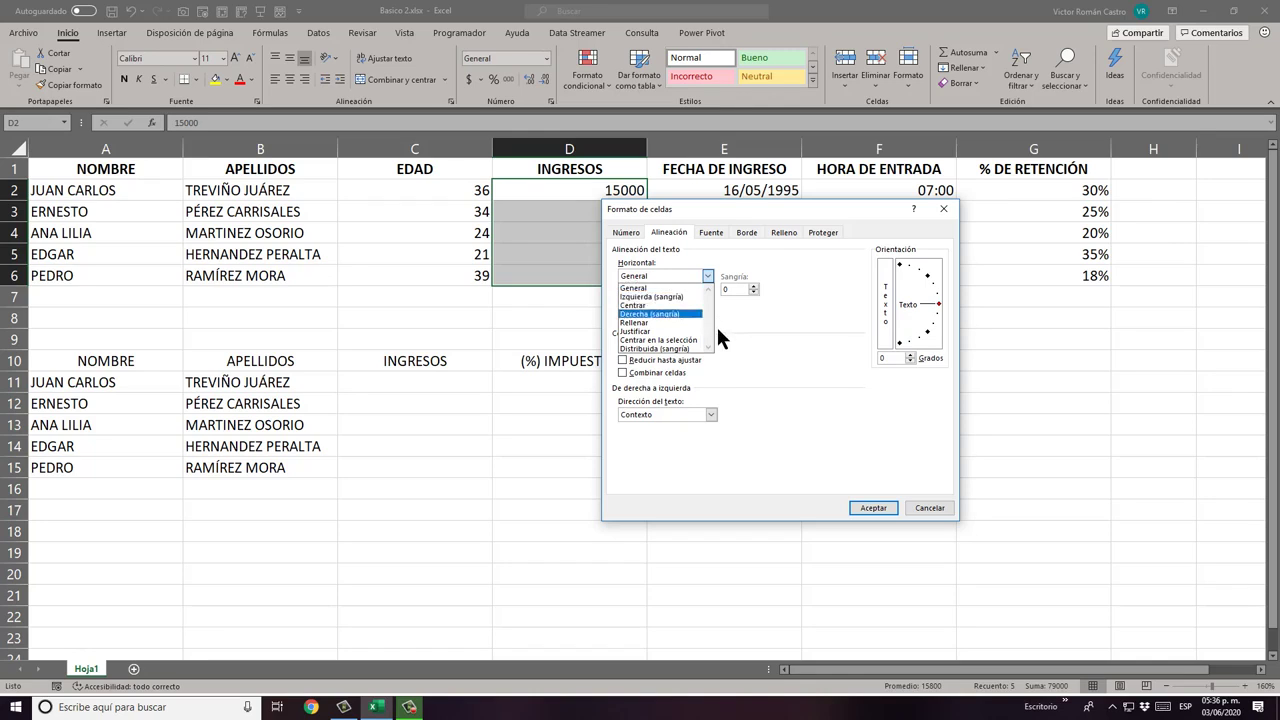
click(810, 310)
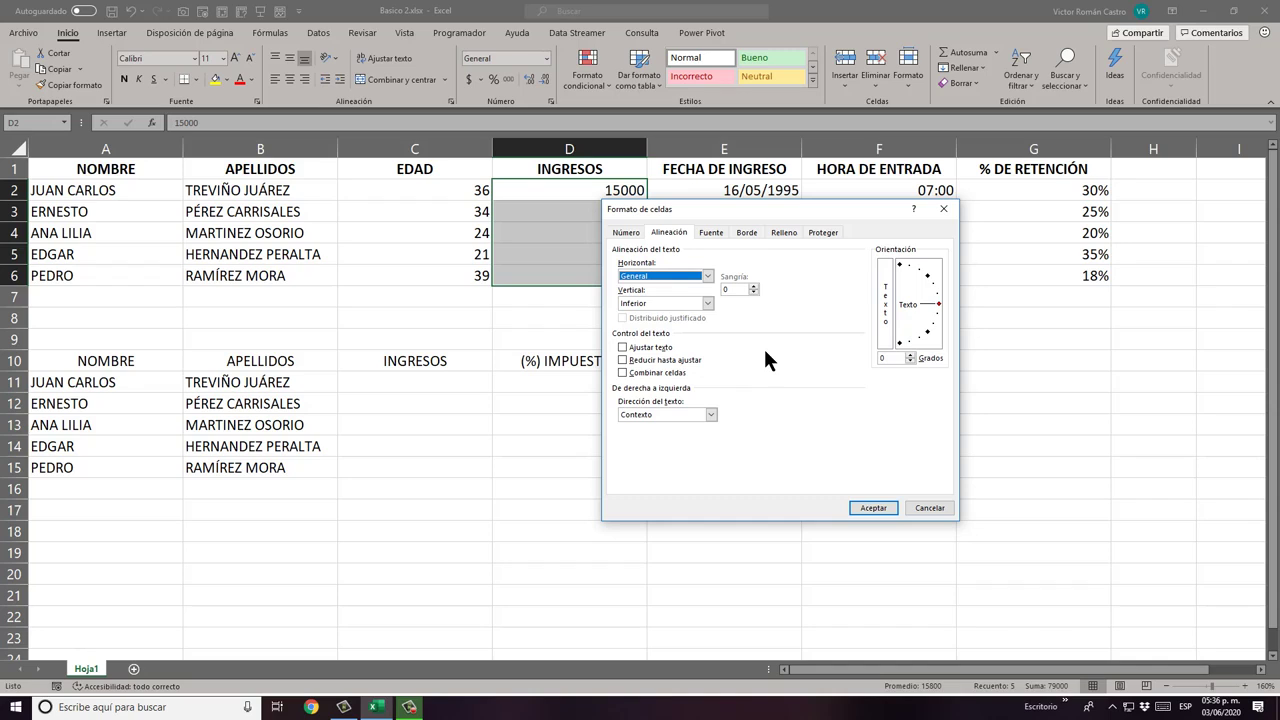
click(716, 232)
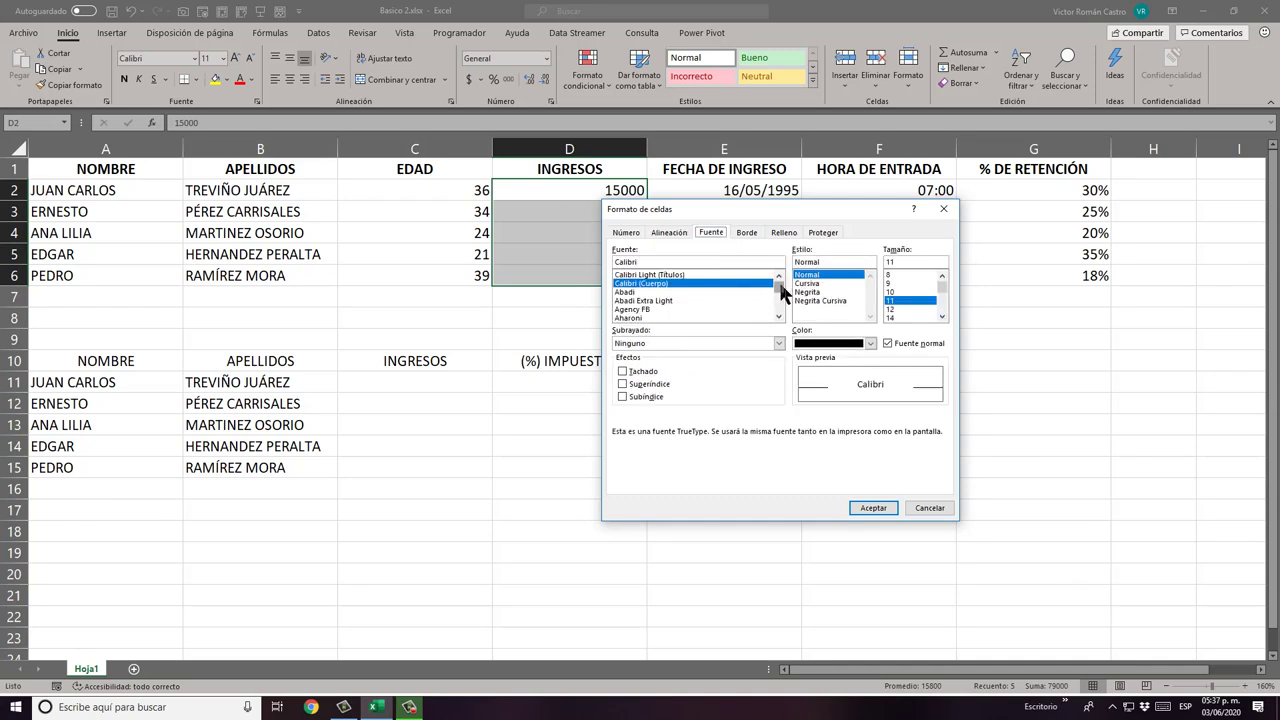
Step: Preview Cursiva and Negrita Cursiva, then keep Normal style at size 11
drag(779, 285, 785, 290)
click(815, 285)
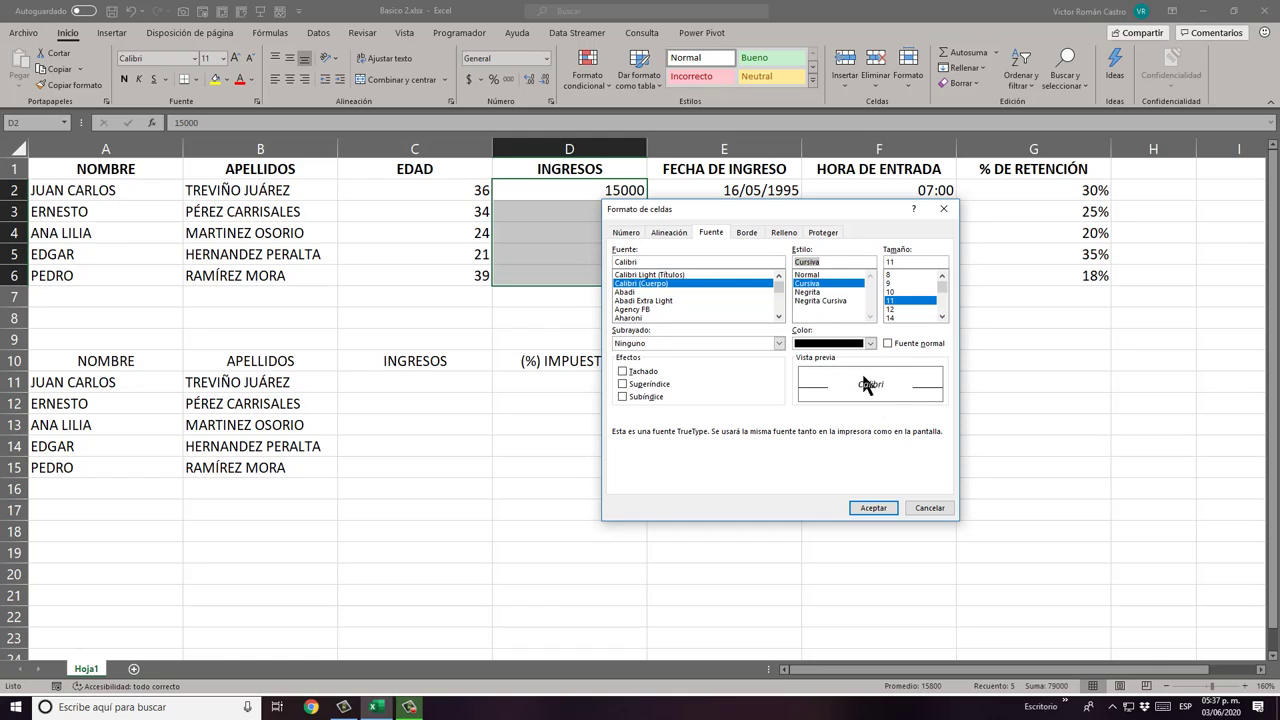
click(818, 300)
click(822, 275)
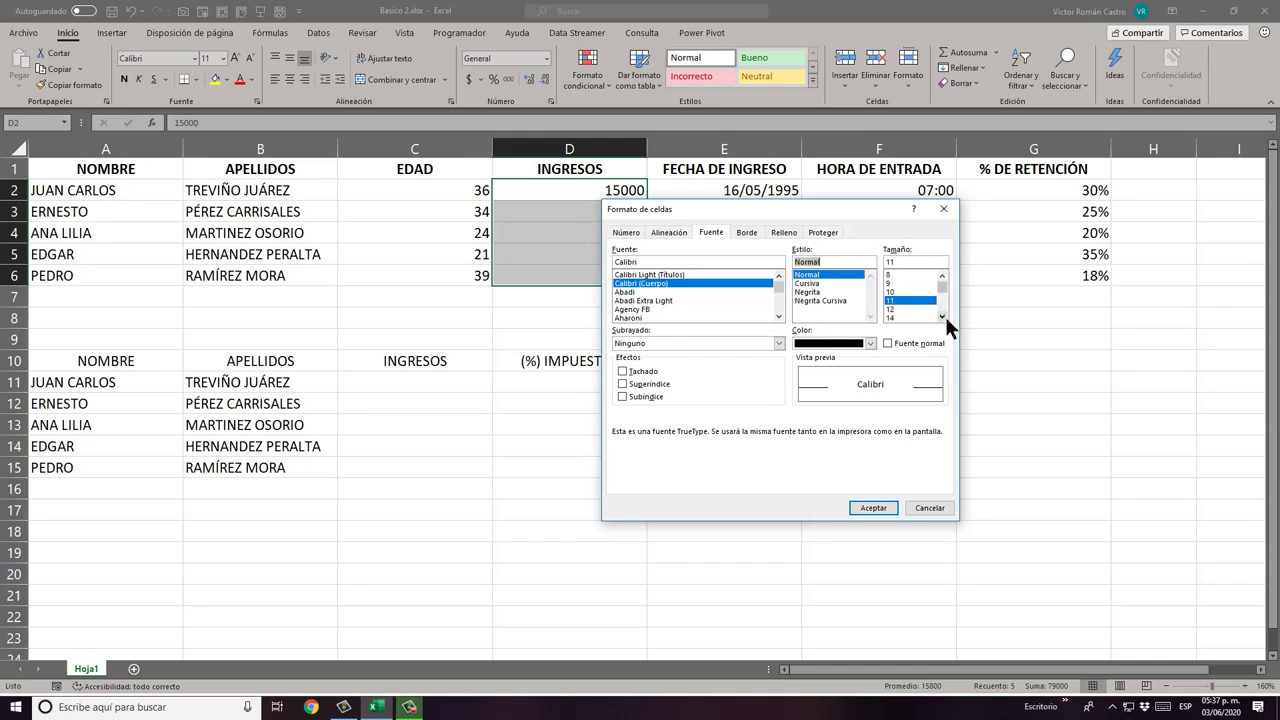
scroll(943, 311, down, 3)
scroll(943, 311, up, 5)
click(925, 261)
click(756, 233)
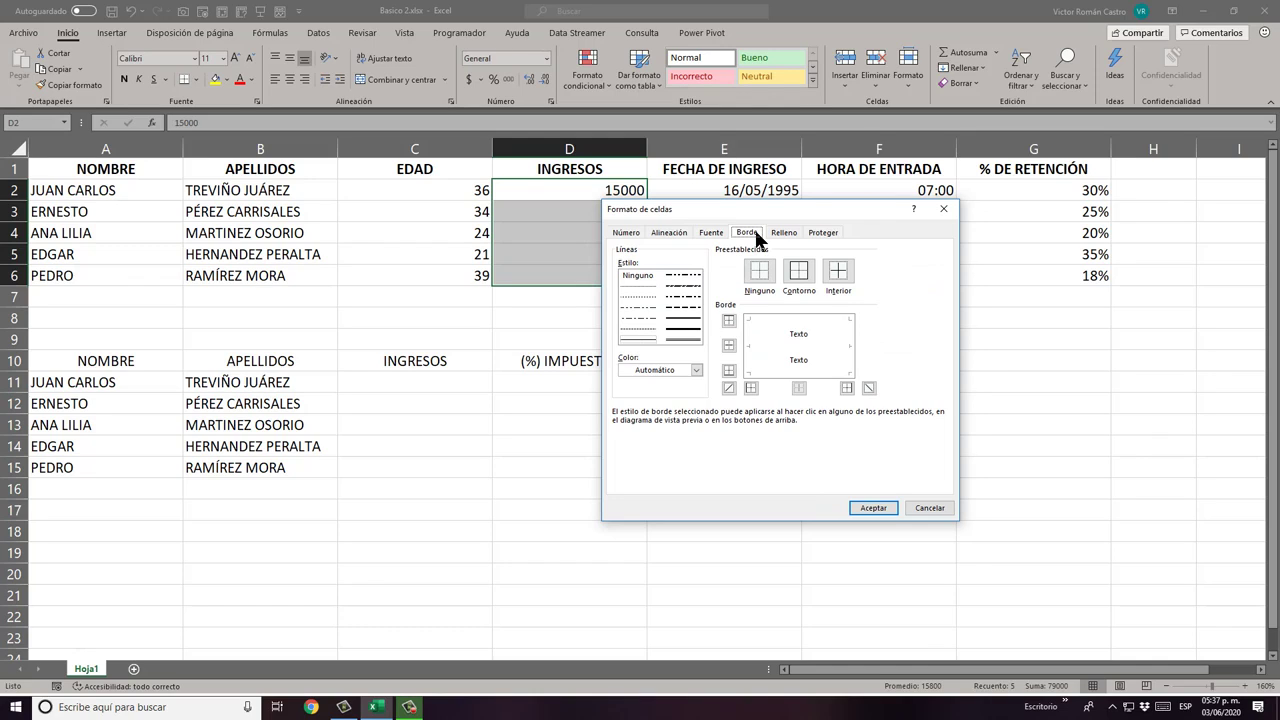
Step: Apply the thousands-separated number format to D2:D6 and select header row A1:G1
click(626, 233)
click(873, 507)
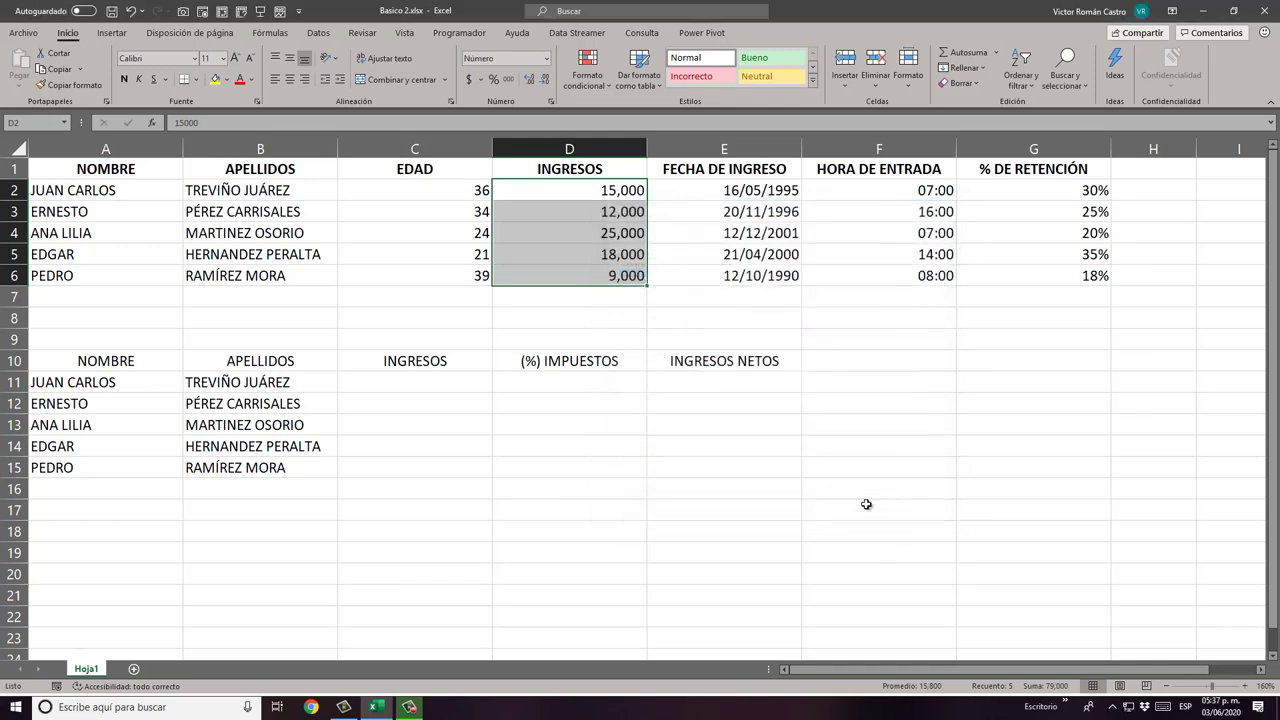
drag(107, 167, 731, 172)
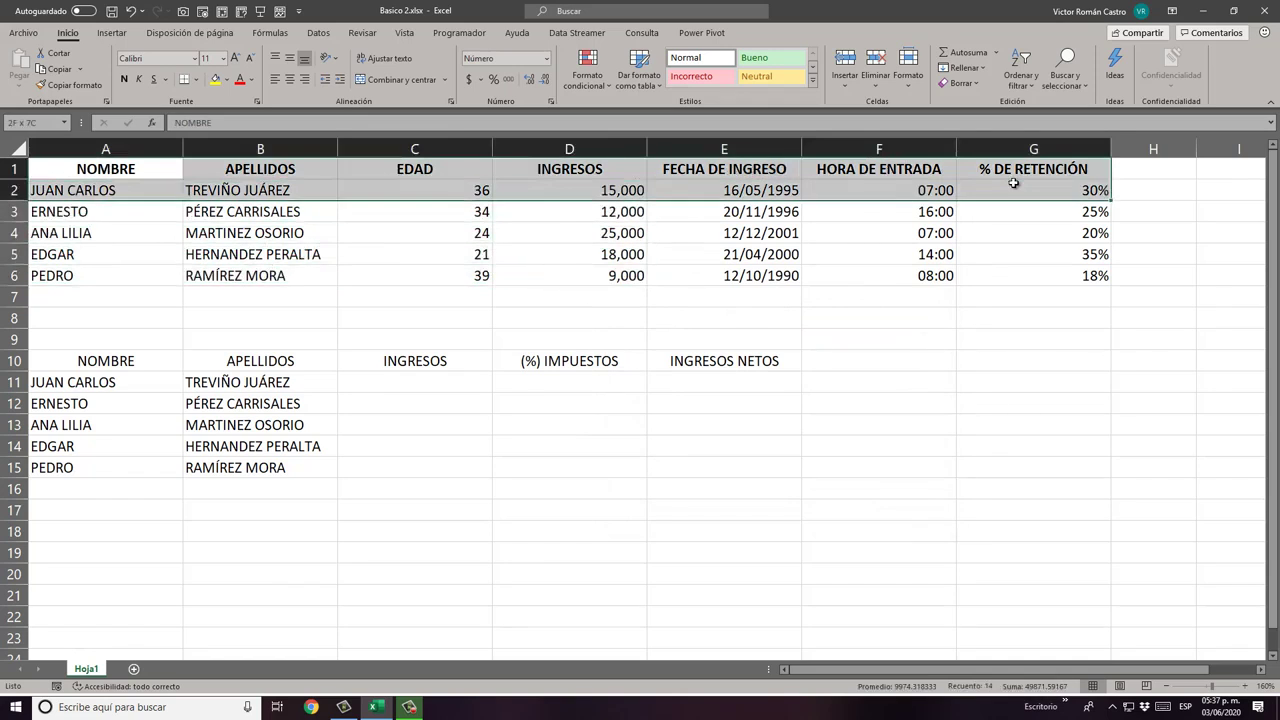
drag(731, 172, 1015, 170)
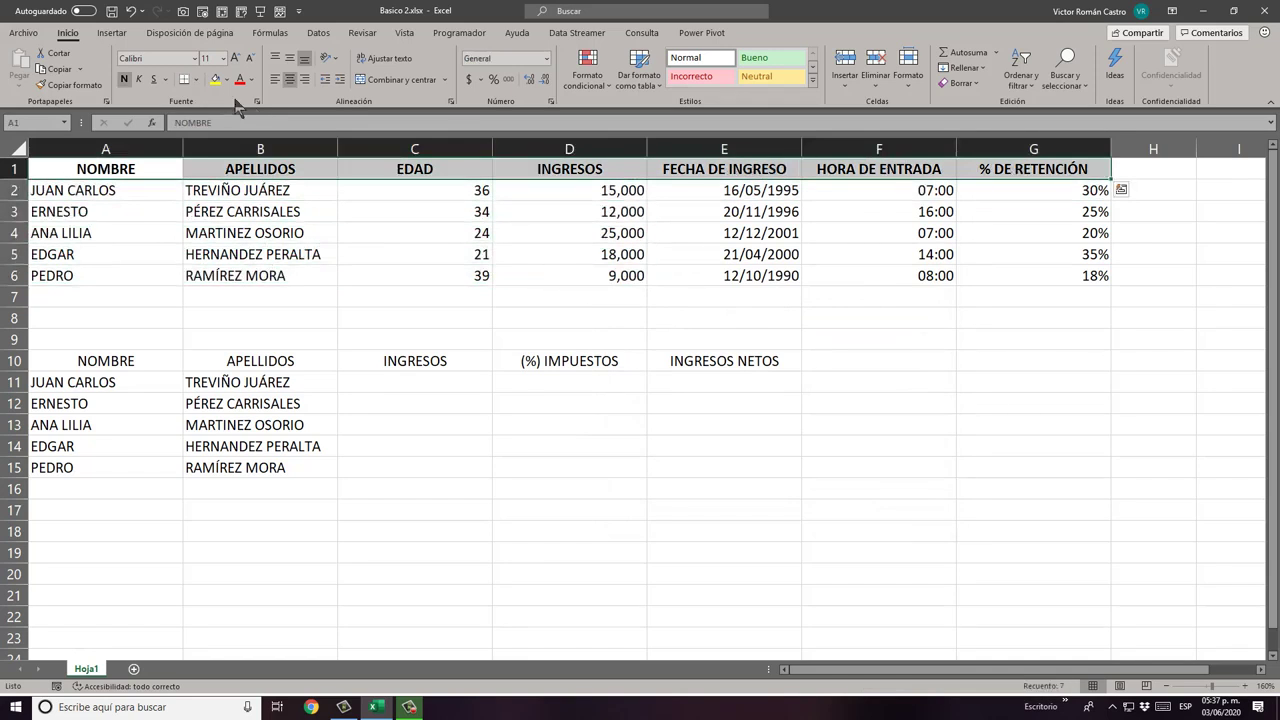
Step: Give the header row A1:G1 an outline border plus inner vertical lines
key(ctrl+1)
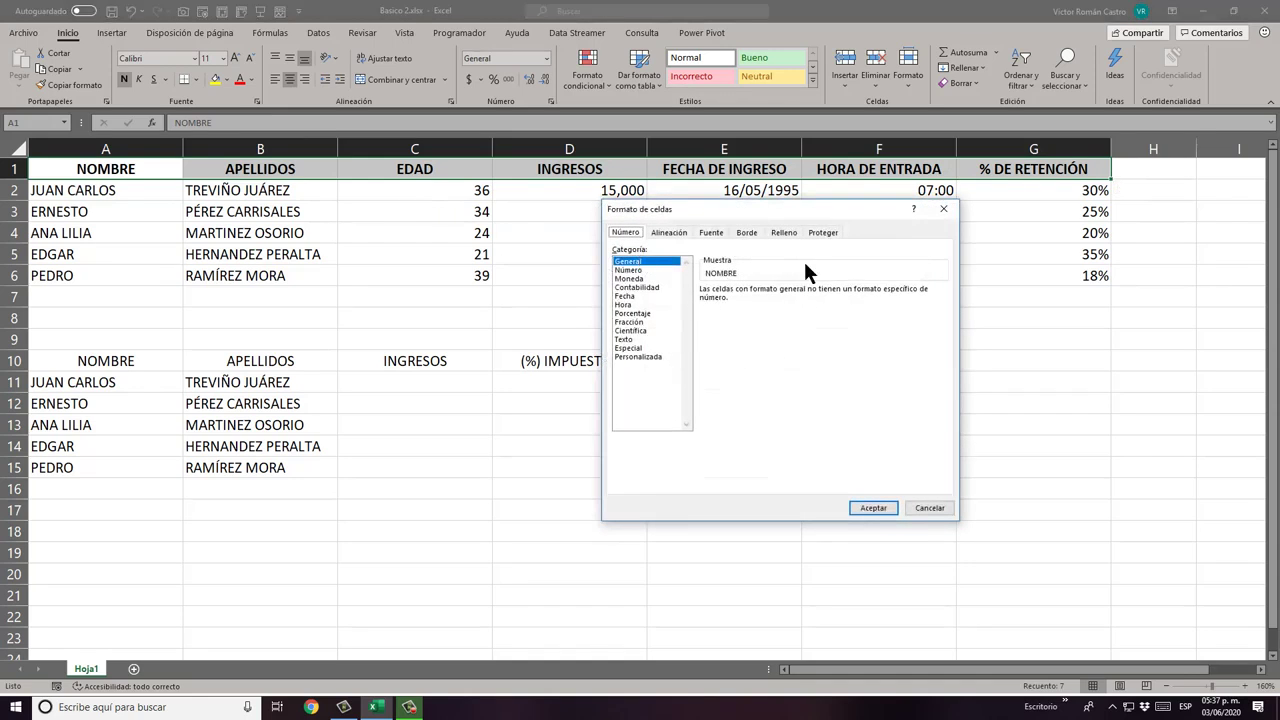
click(747, 235)
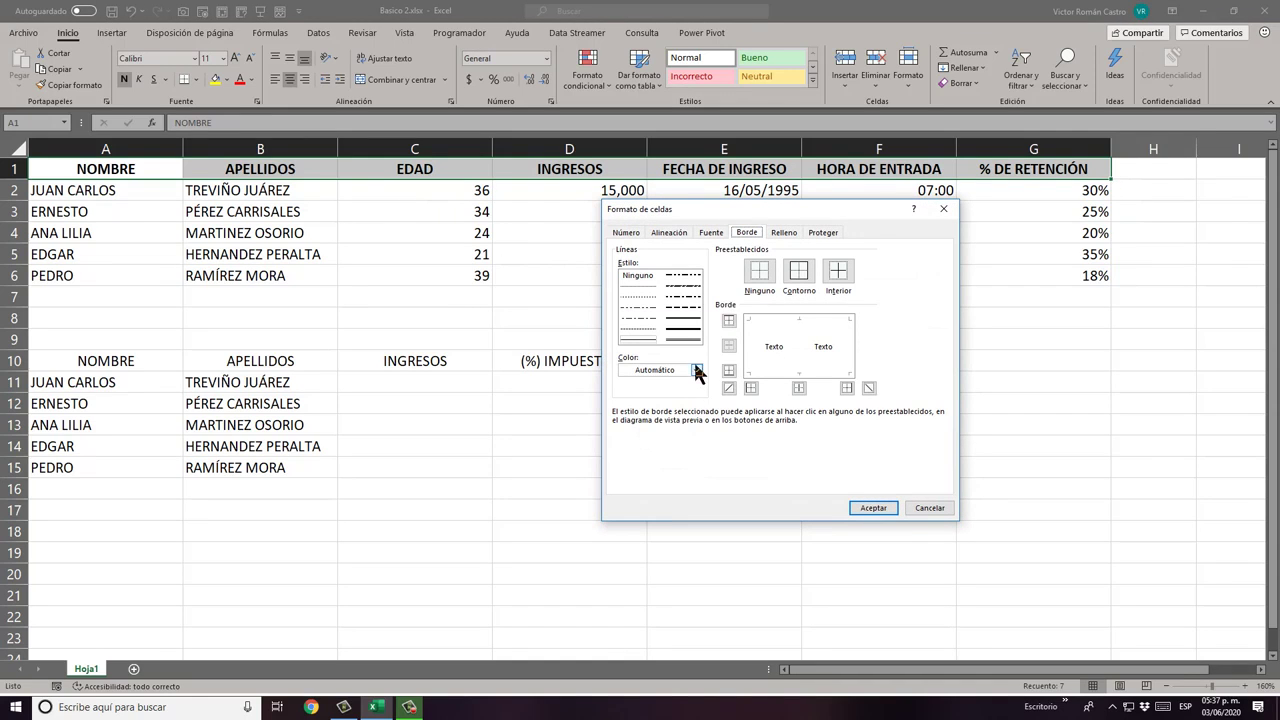
click(800, 272)
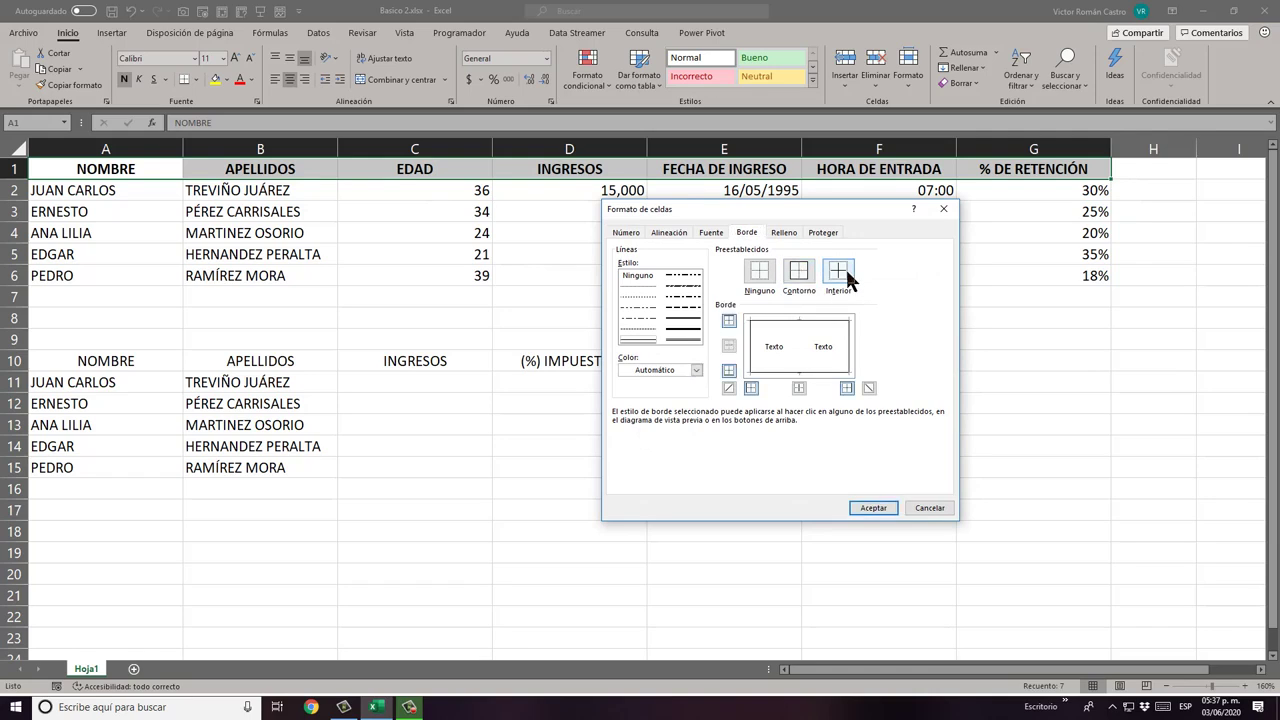
click(848, 274)
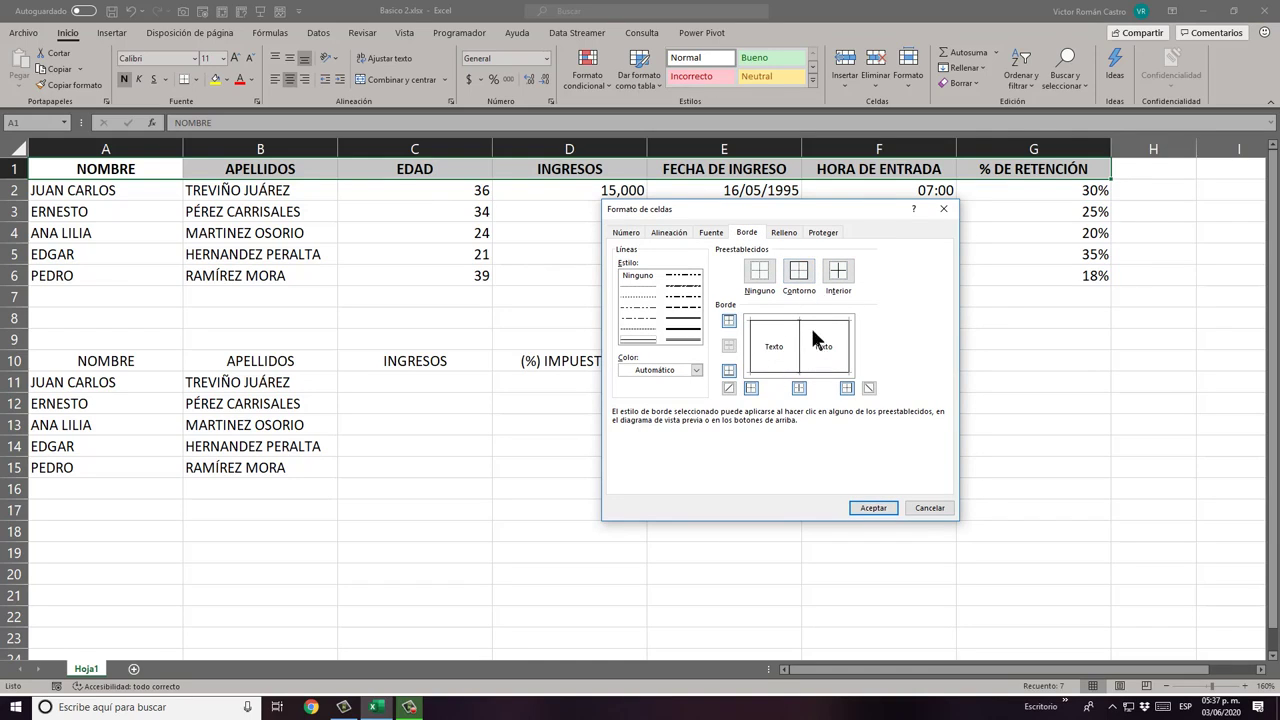
click(695, 370)
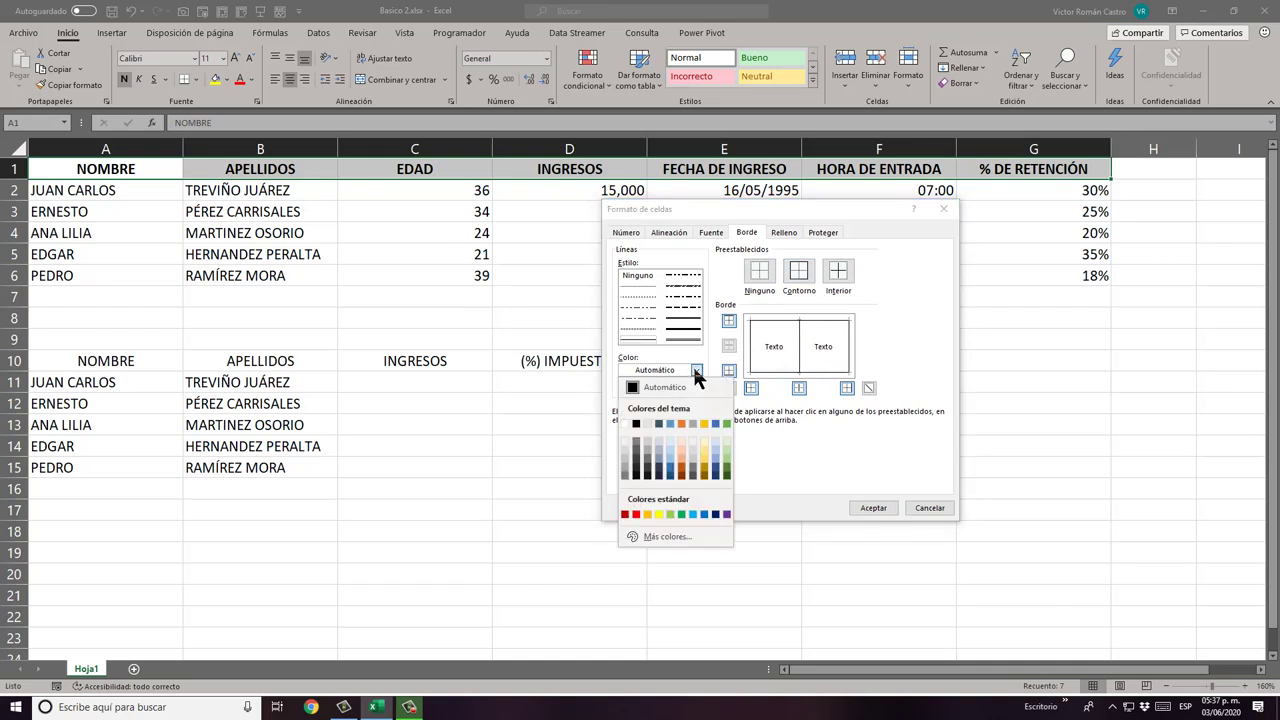
click(695, 370)
click(862, 510)
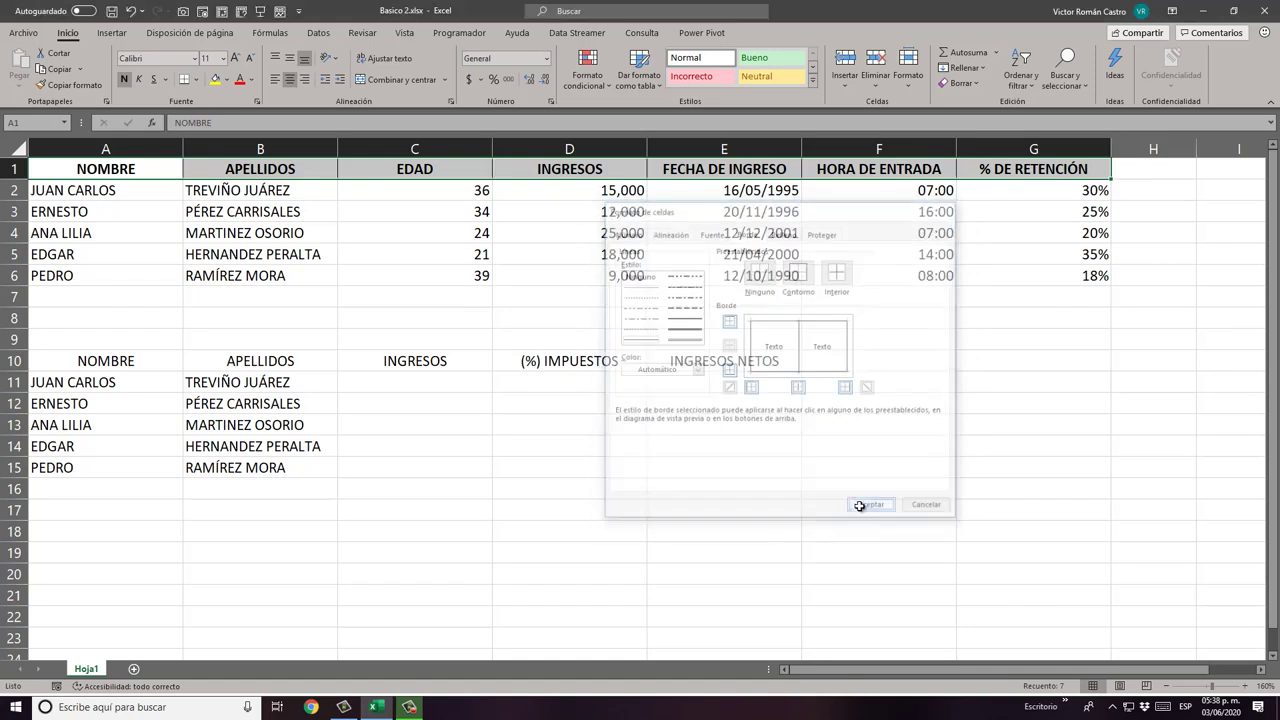
click(318, 321)
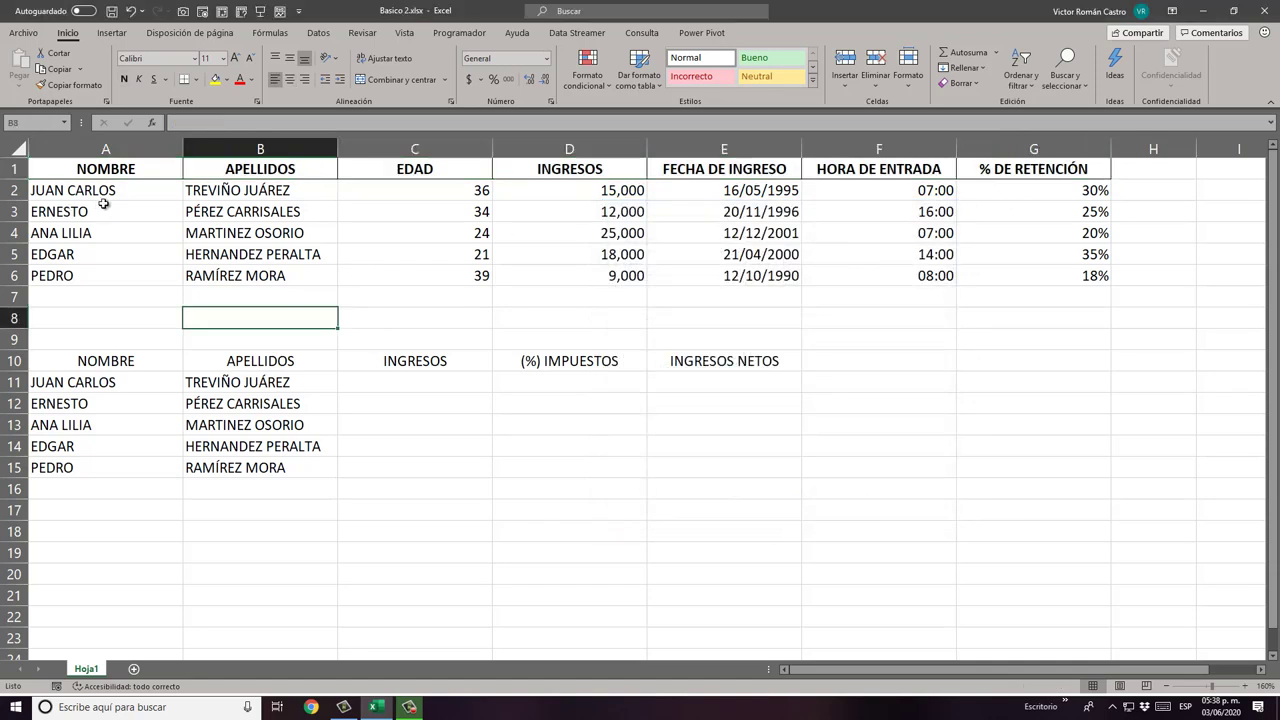
Step: Select the five employee rows A2 through G6
mouse_move(106, 192)
mouse_down()
mouse_move(117, 211)
mouse_move(997, 278)
mouse_up()
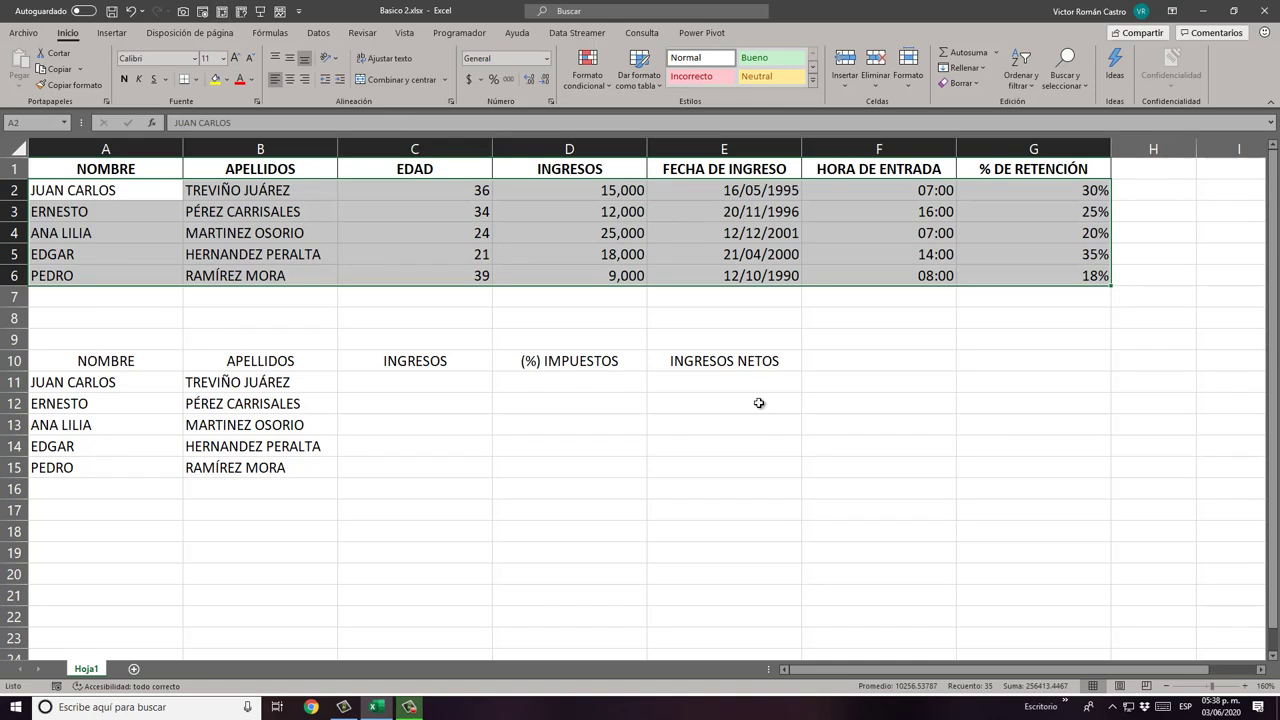
Step: Add an outline border and inner gridlines to A2:G6 via Formato de celdas
right_click(551, 233)
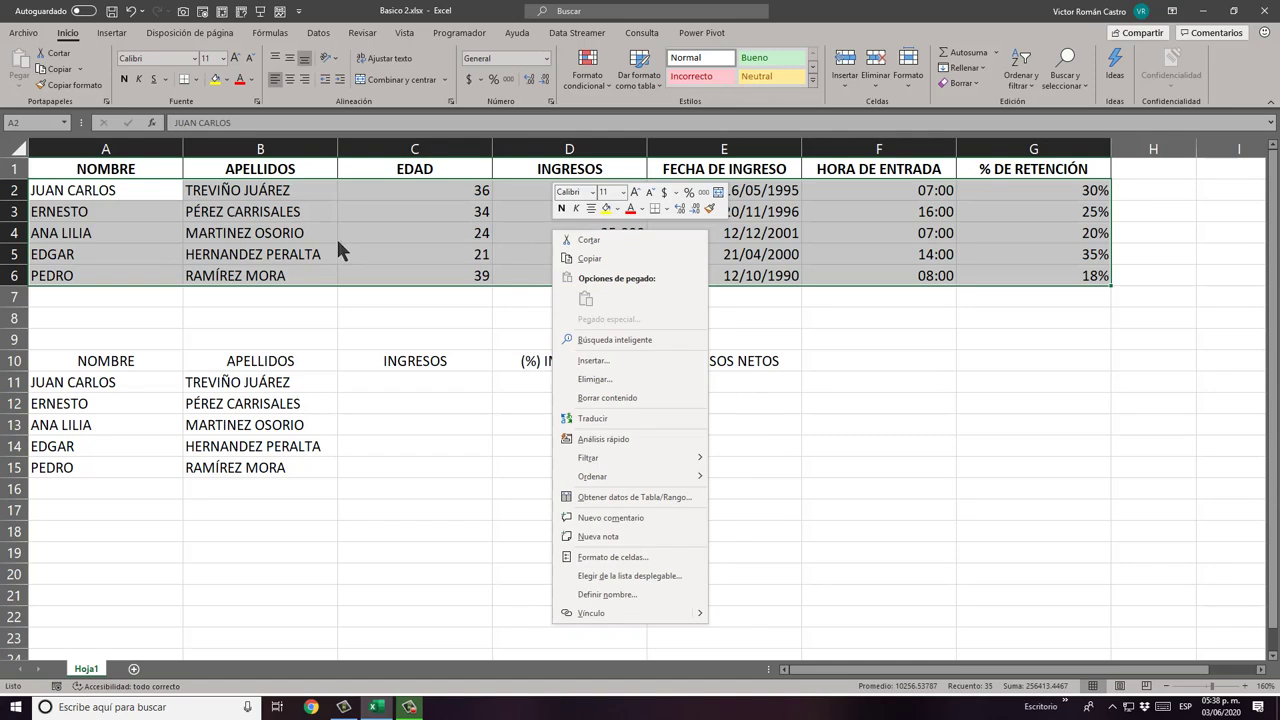
click(641, 565)
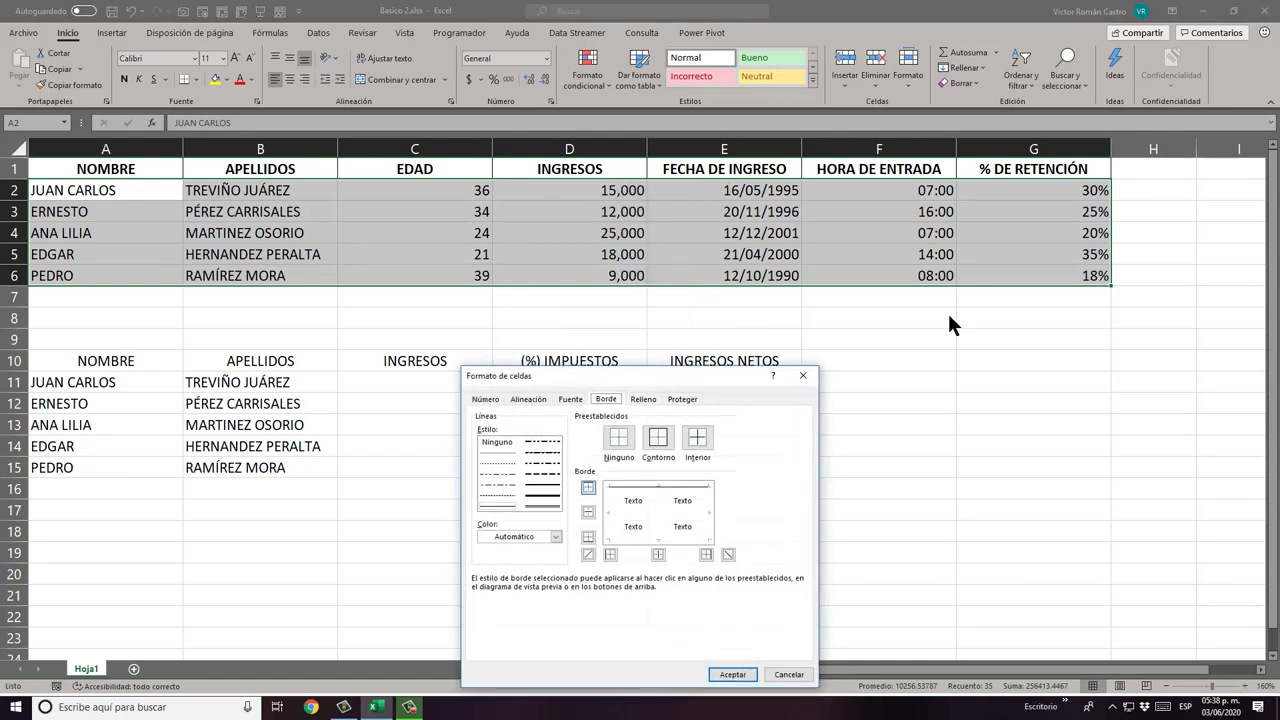
drag(640, 376, 689, 174)
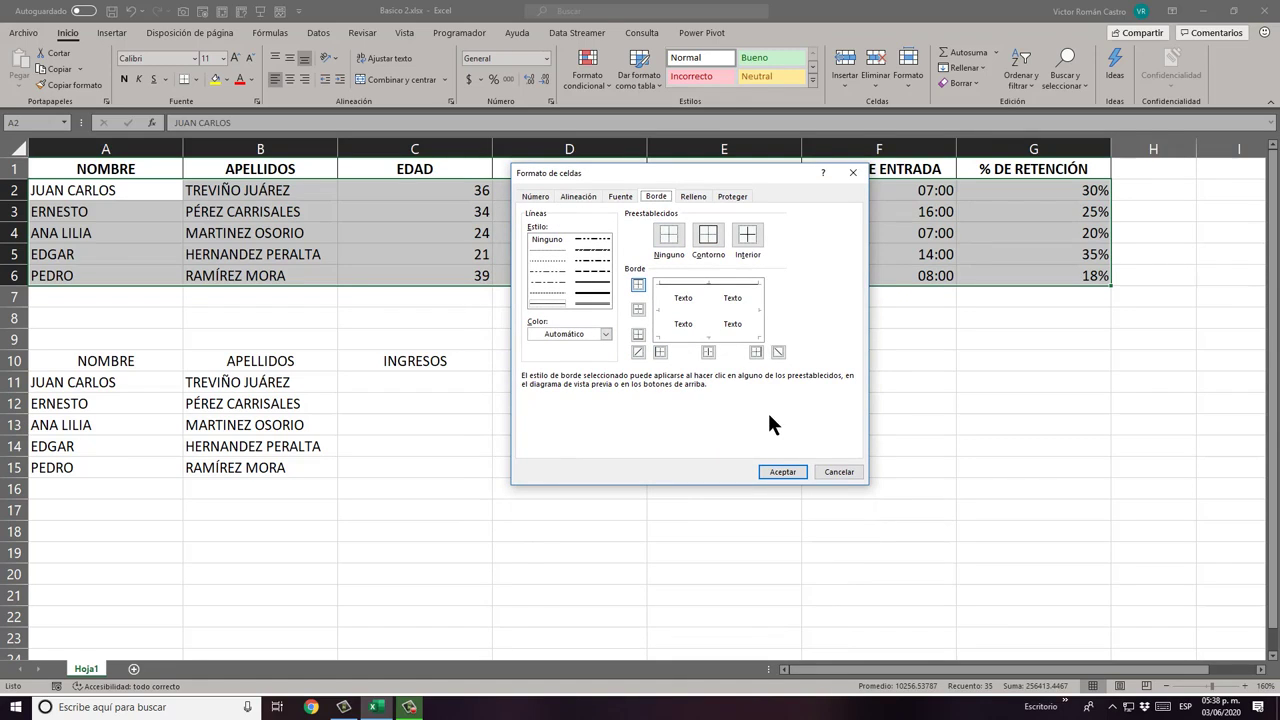
click(712, 238)
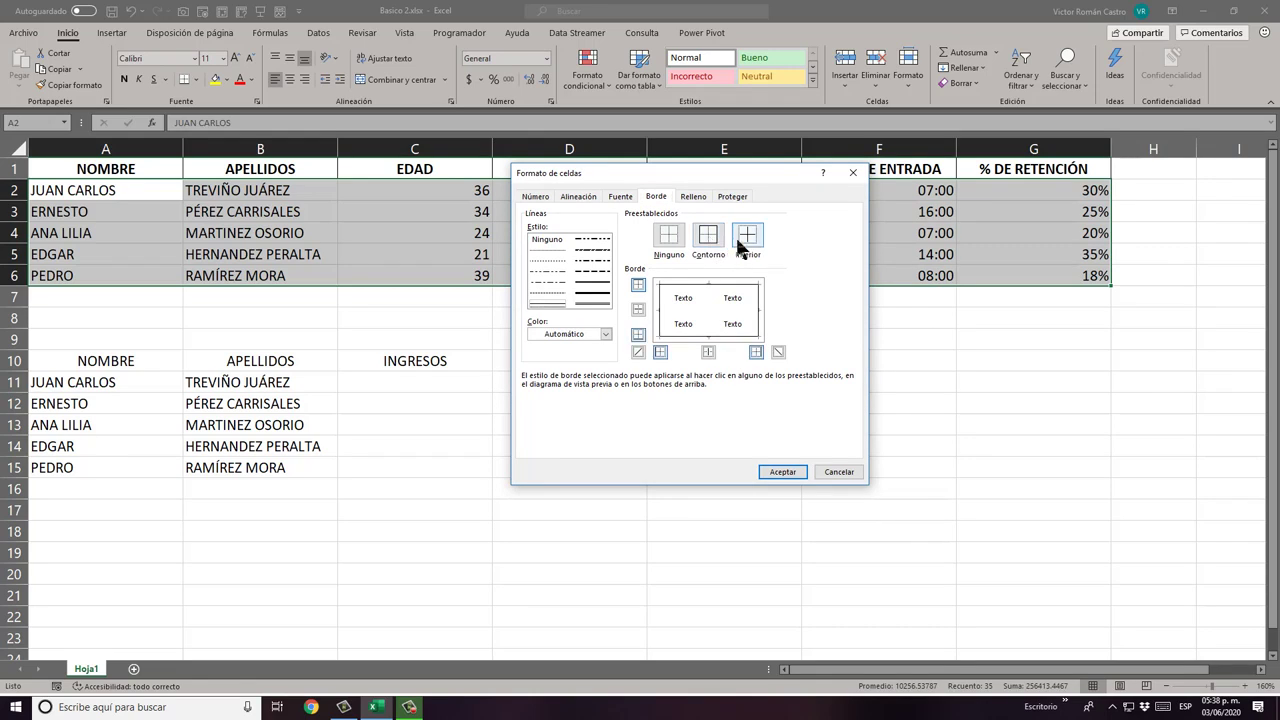
click(741, 246)
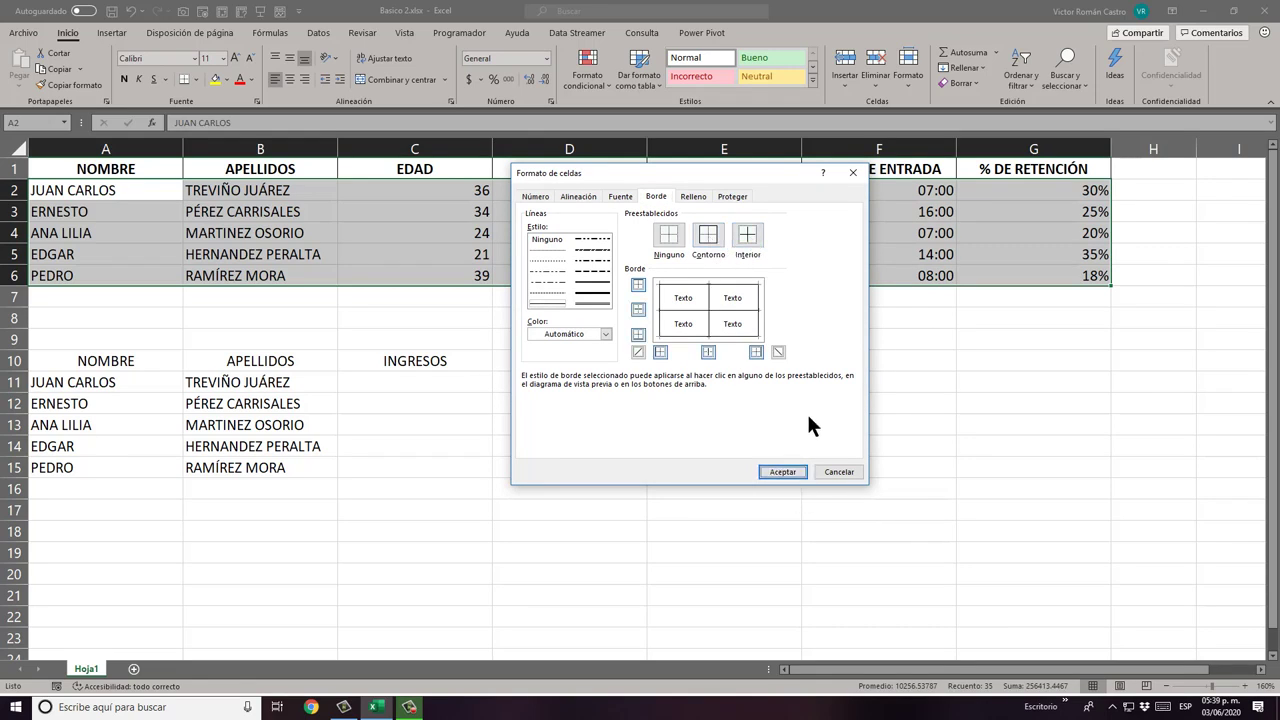
click(692, 197)
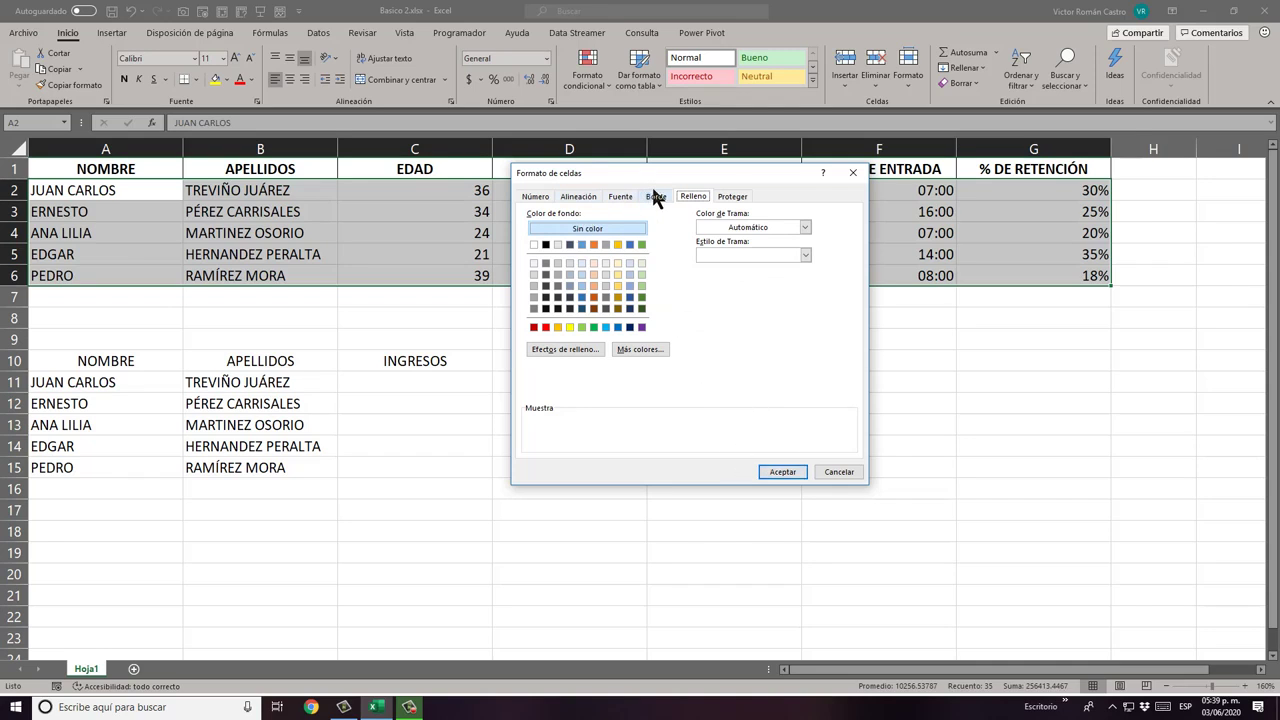
click(785, 471)
Step: Select the whole table A1:G6, then deselect it to inspect the borders
drag(850, 256, 819, 278)
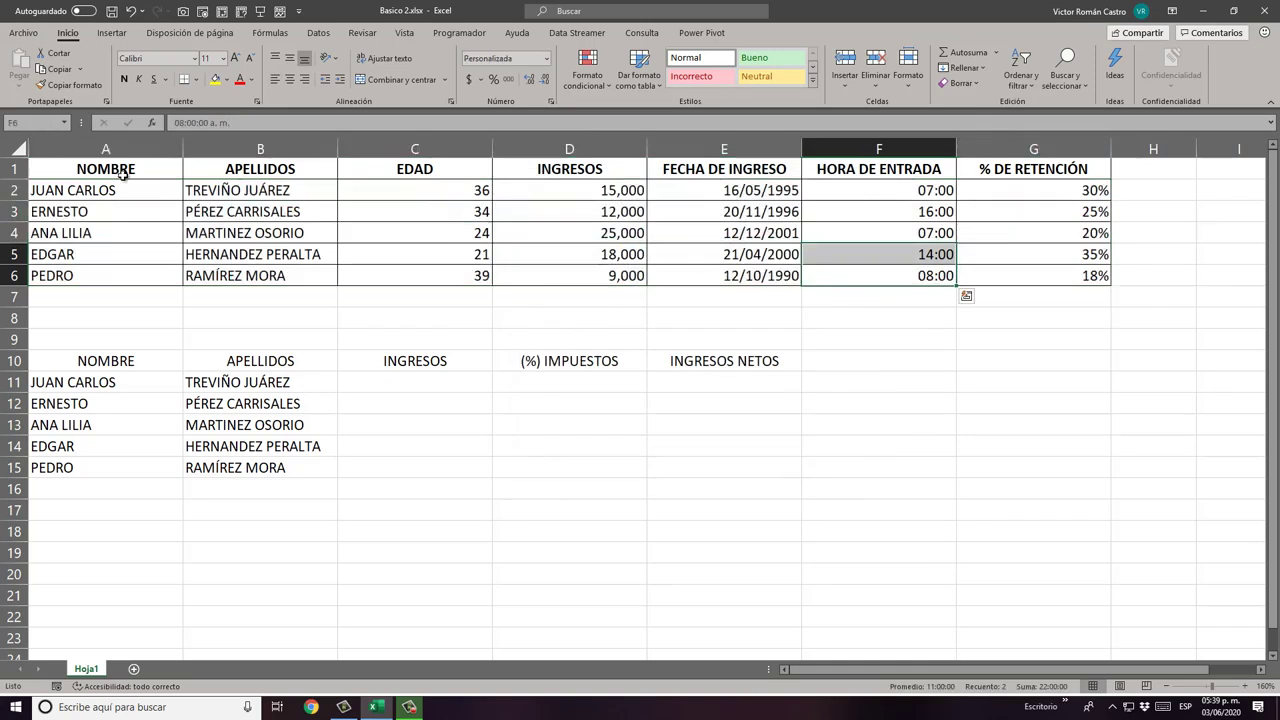
mouse_move(123, 176)
mouse_down()
mouse_move(142, 267)
mouse_move(1003, 279)
mouse_up()
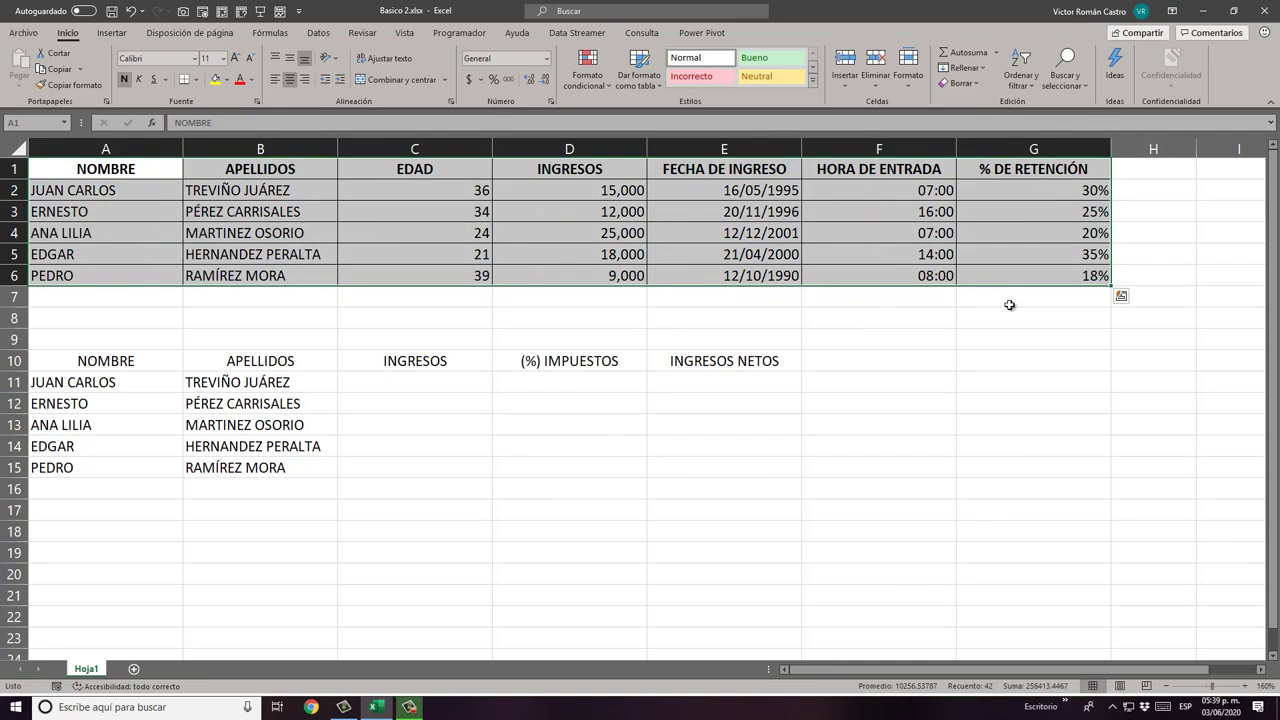
click(345, 324)
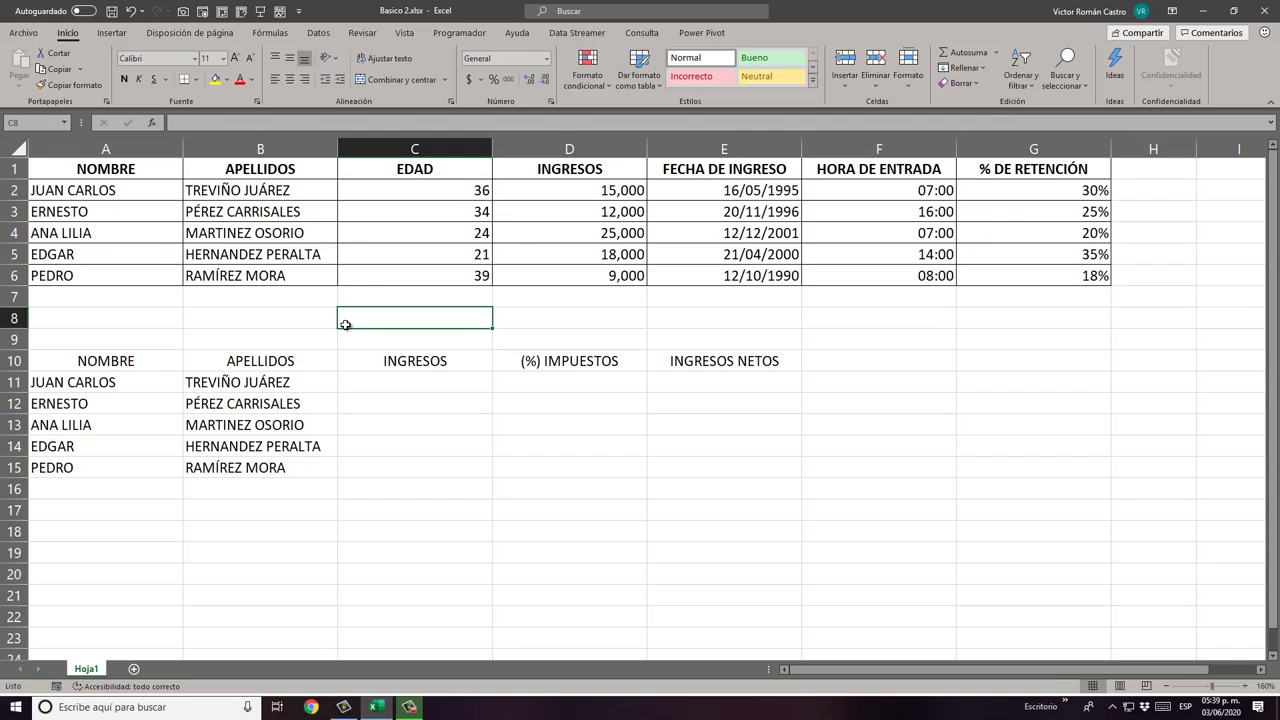
click(108, 170)
drag(108, 170, 692, 174)
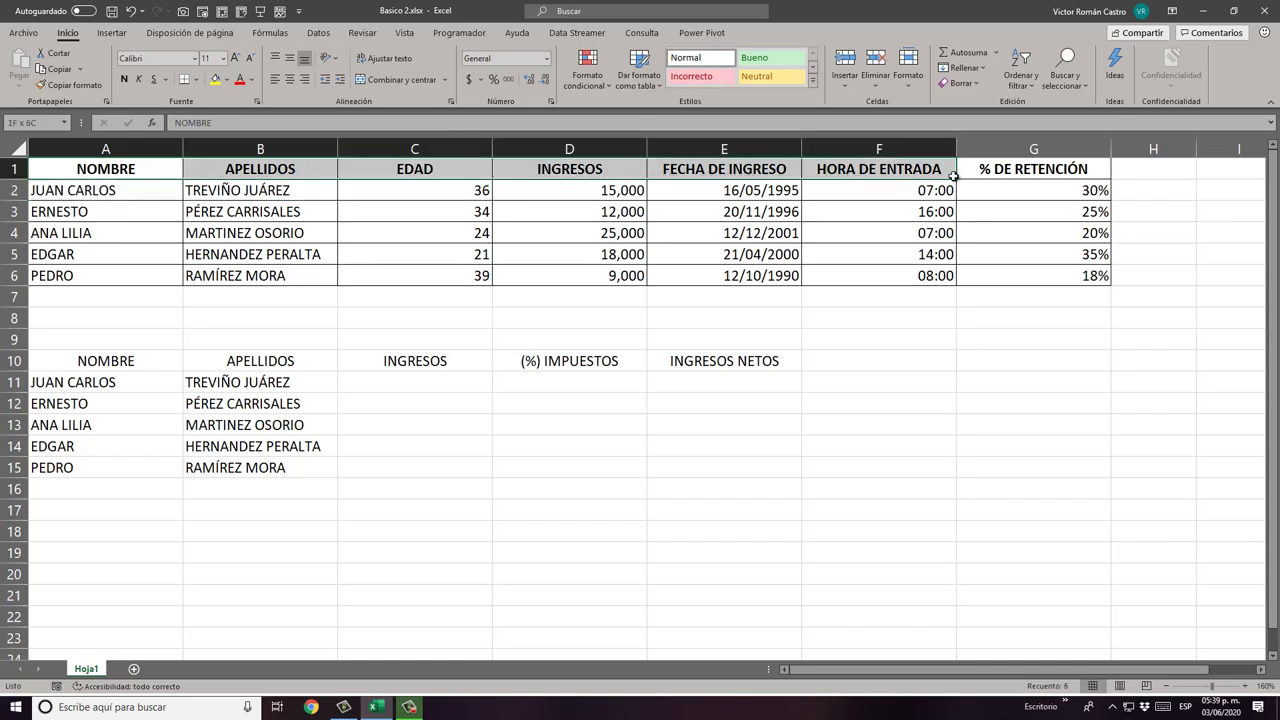
drag(692, 174, 1106, 172)
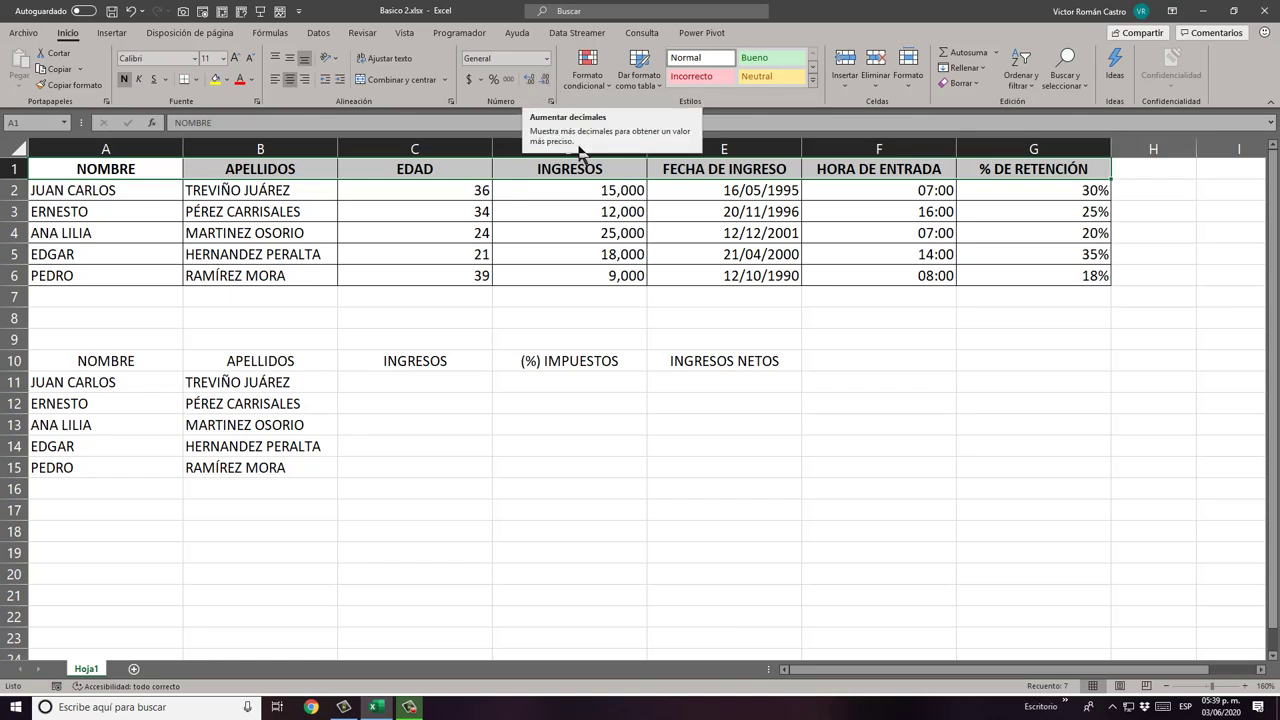
click(546, 62)
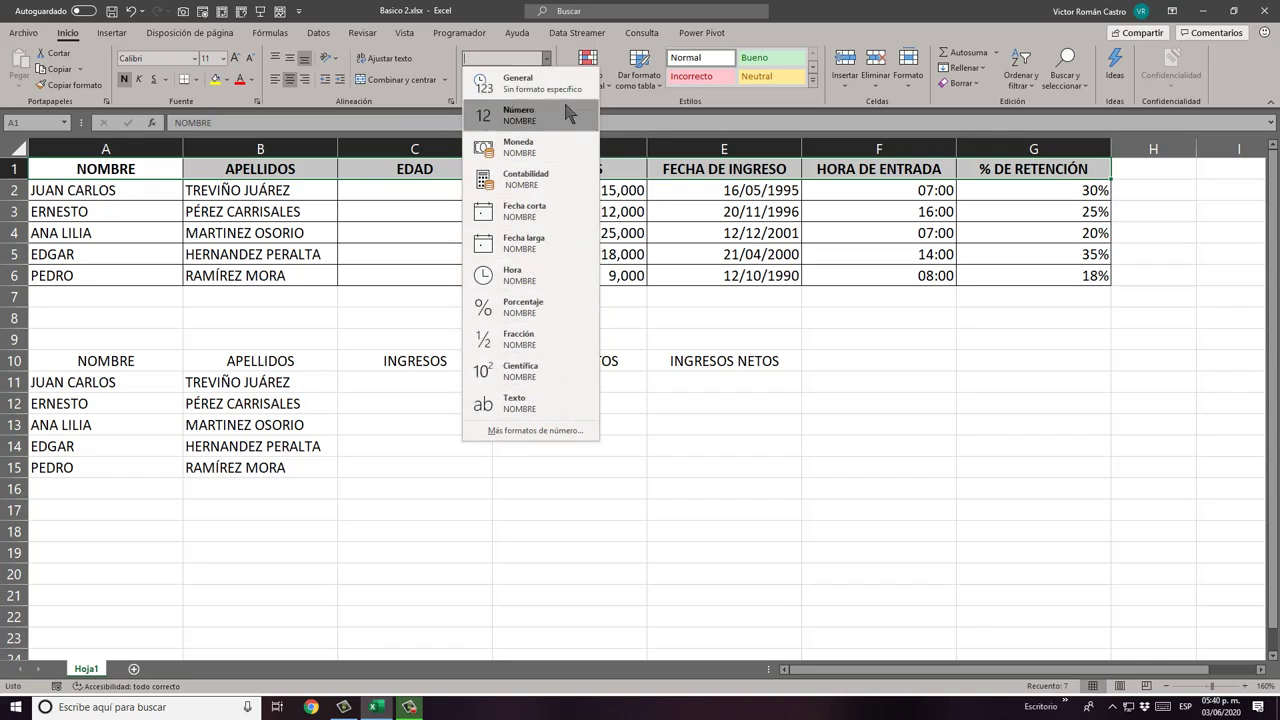
click(546, 59)
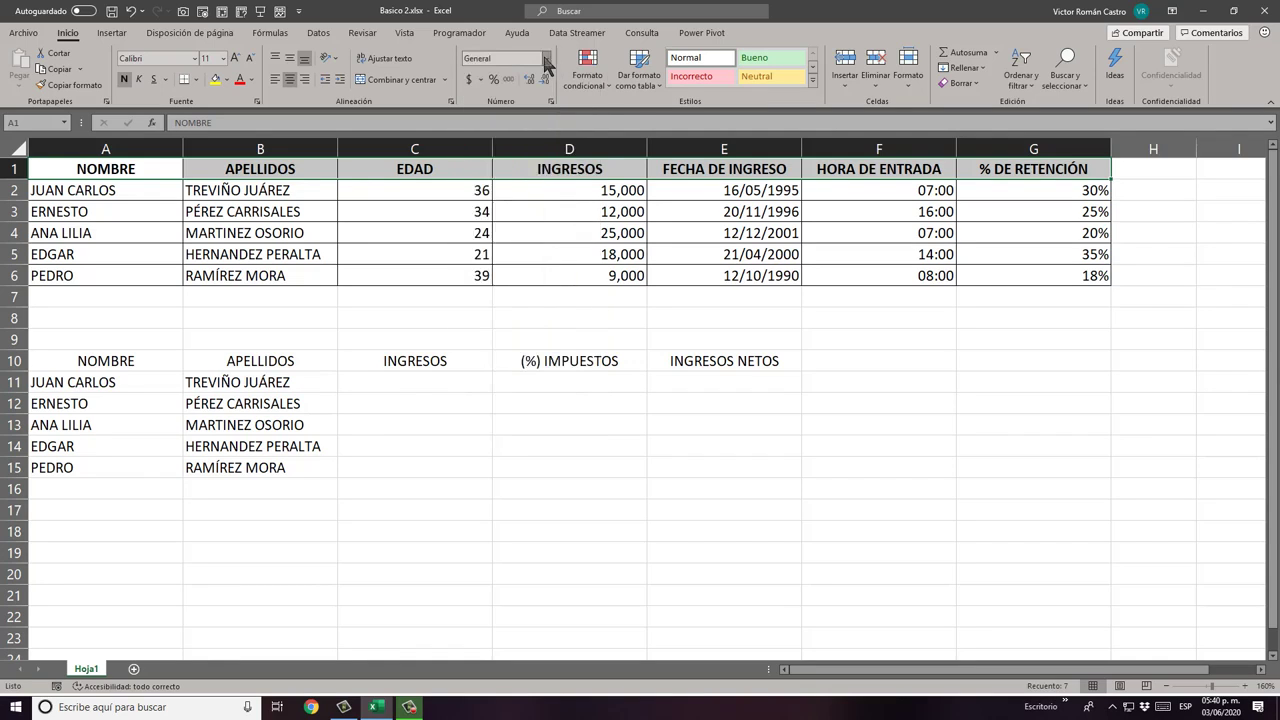
click(546, 59)
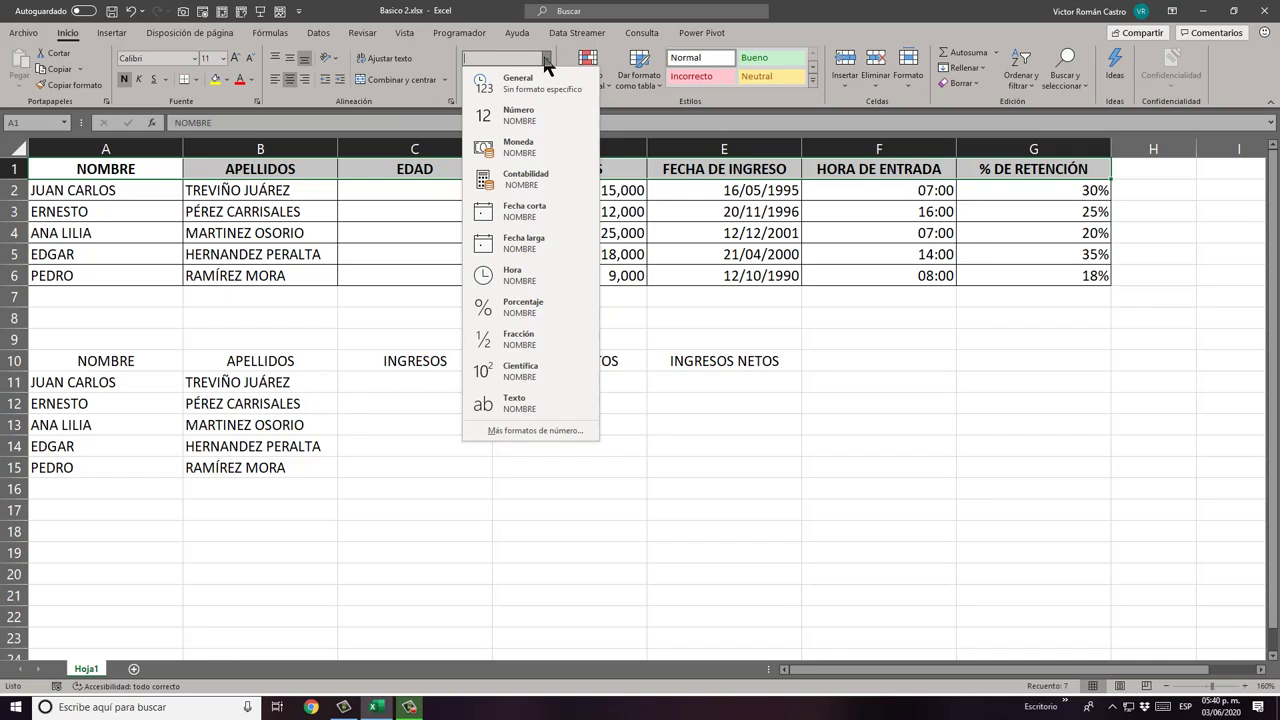
click(546, 60)
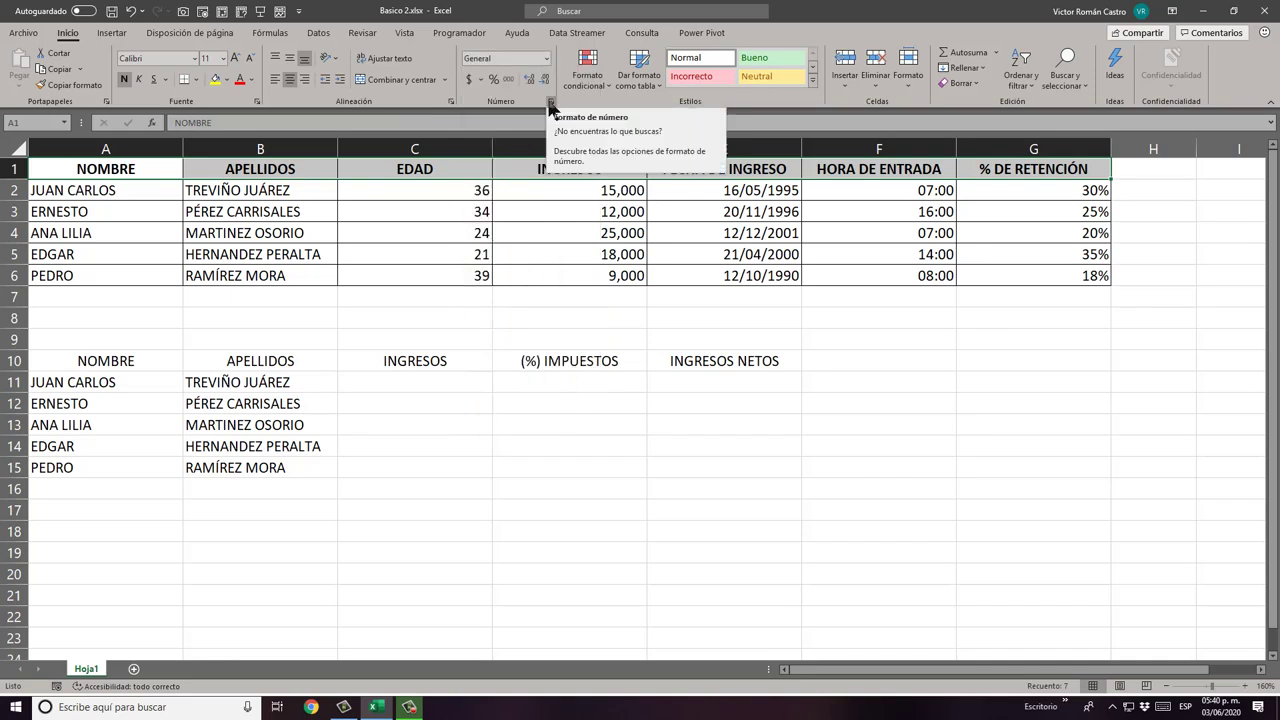
click(551, 104)
Step: Fill the header row NOMBRE through % DE RETENCIÓN with blue from the Relleno tab
click(552, 105)
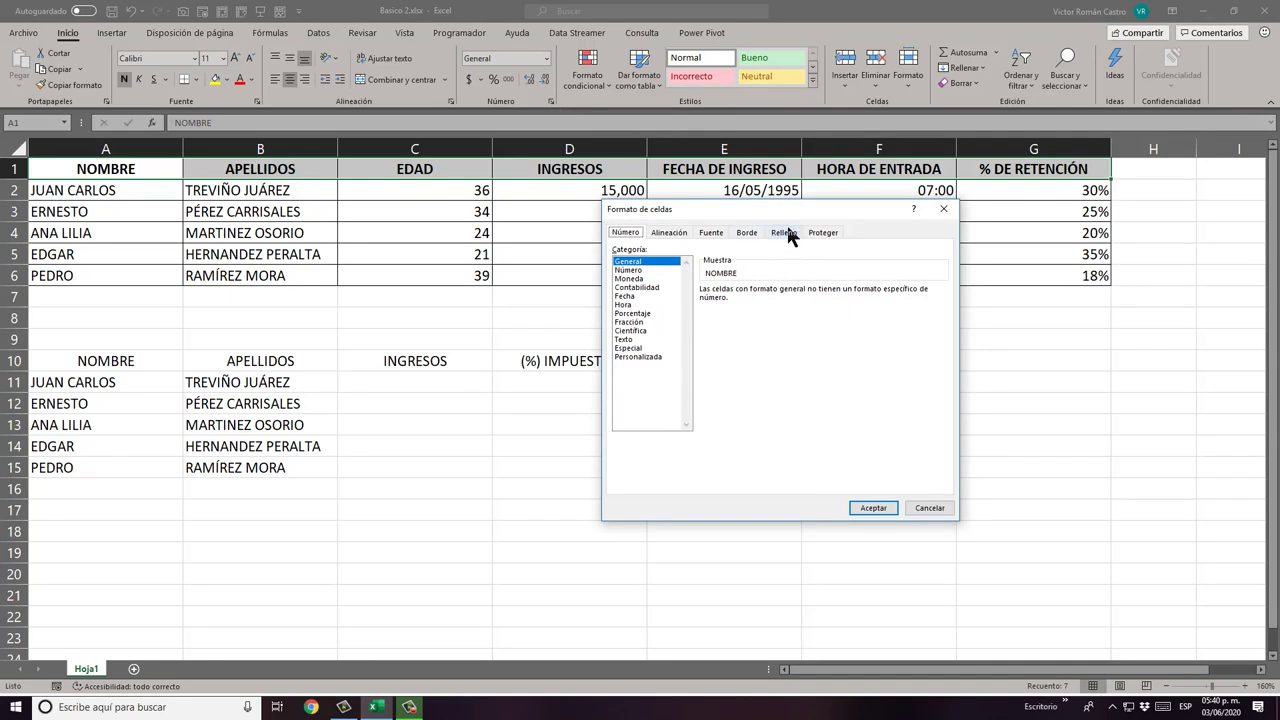
click(784, 232)
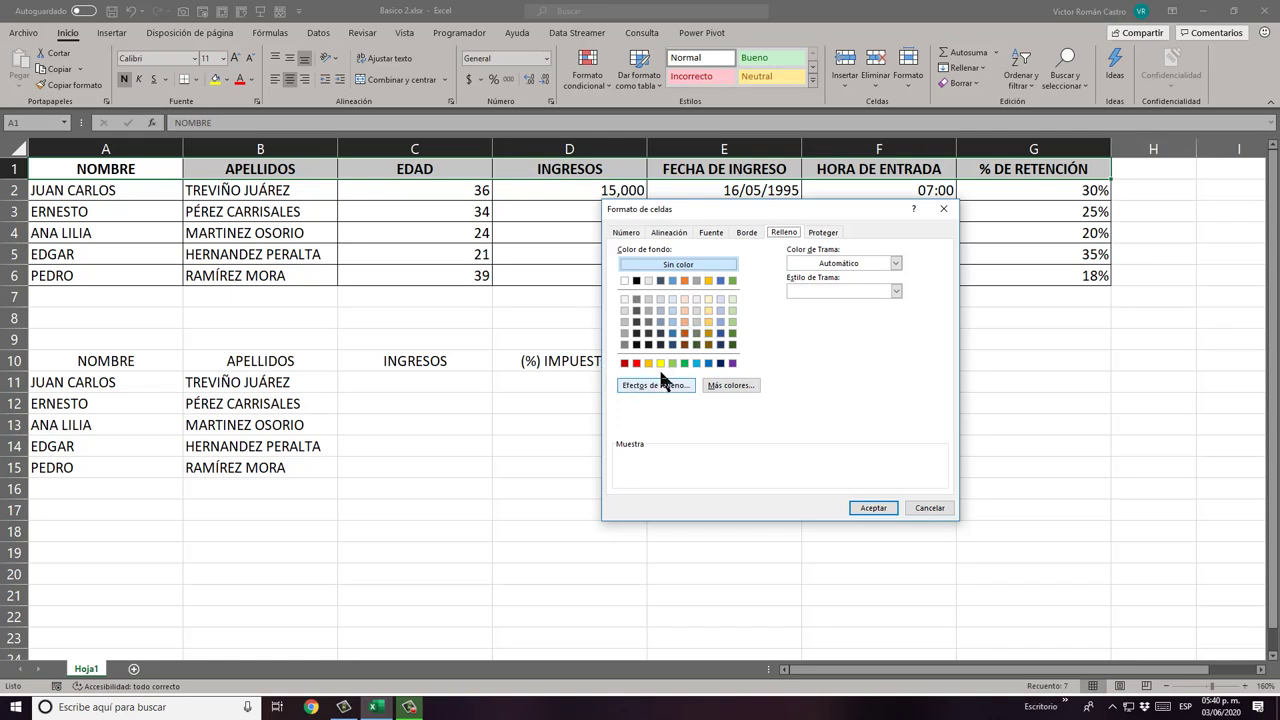
click(672, 280)
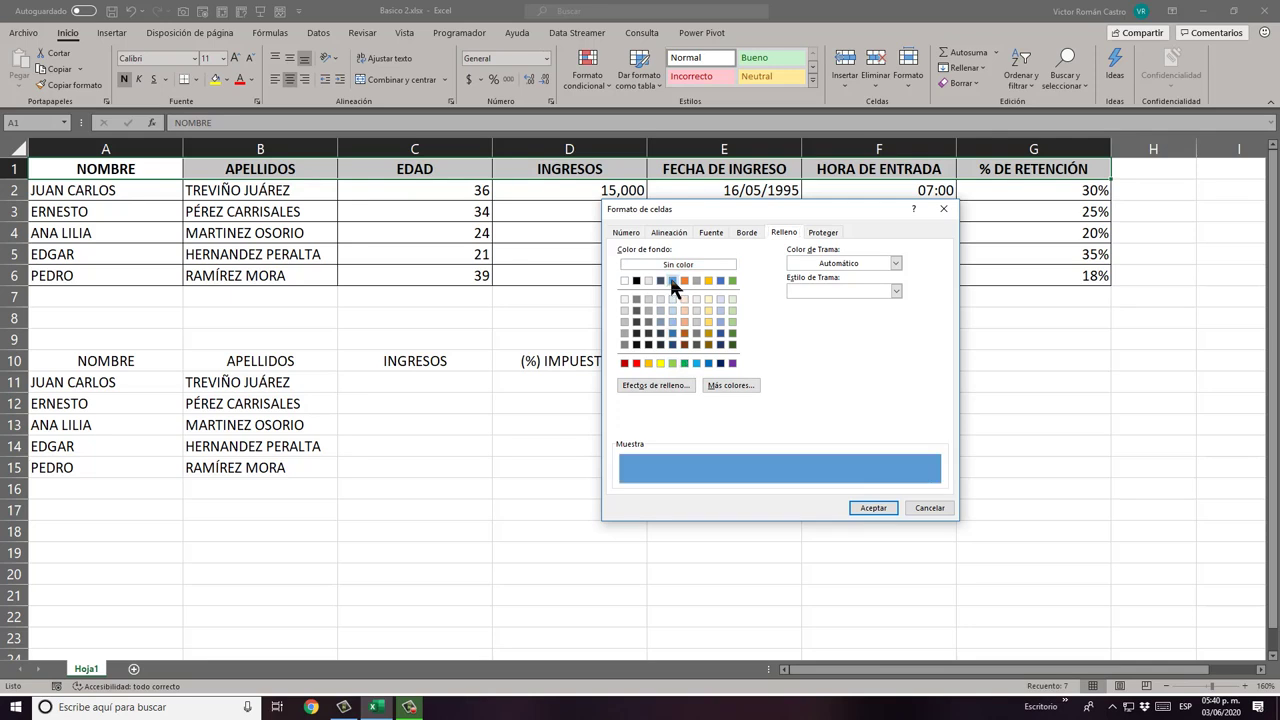
click(866, 508)
click(868, 465)
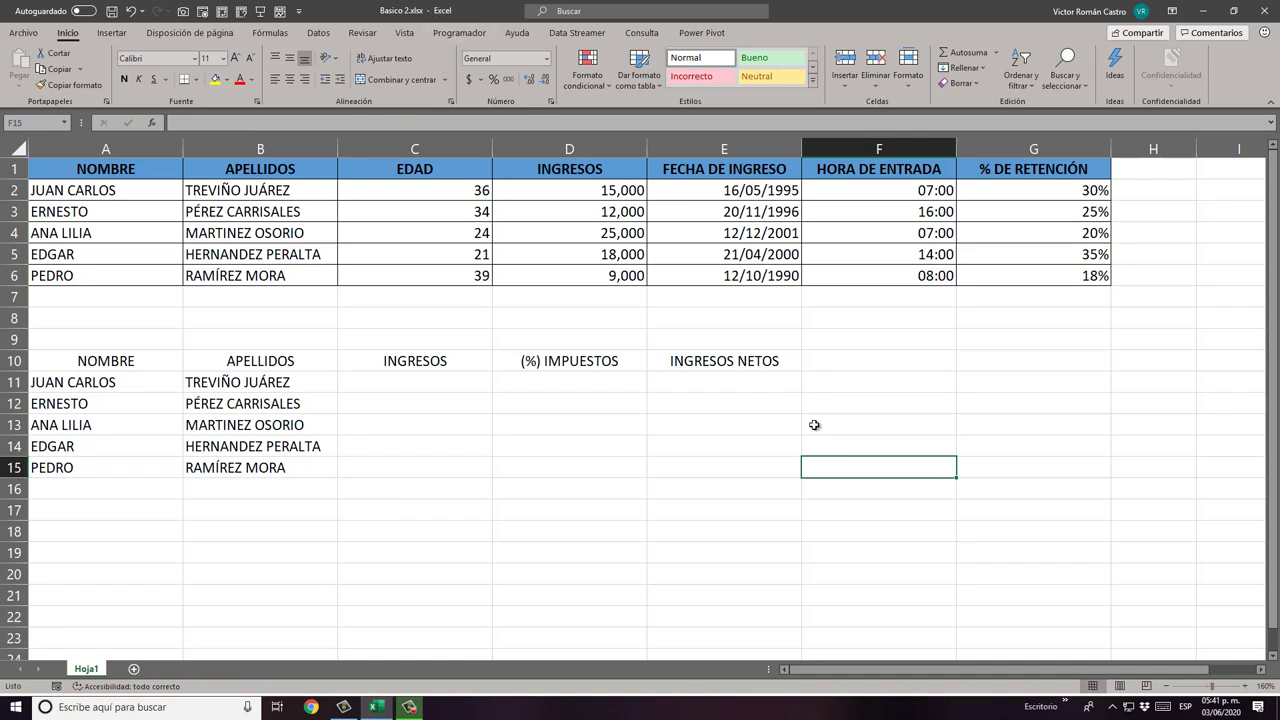
drag(571, 191, 563, 277)
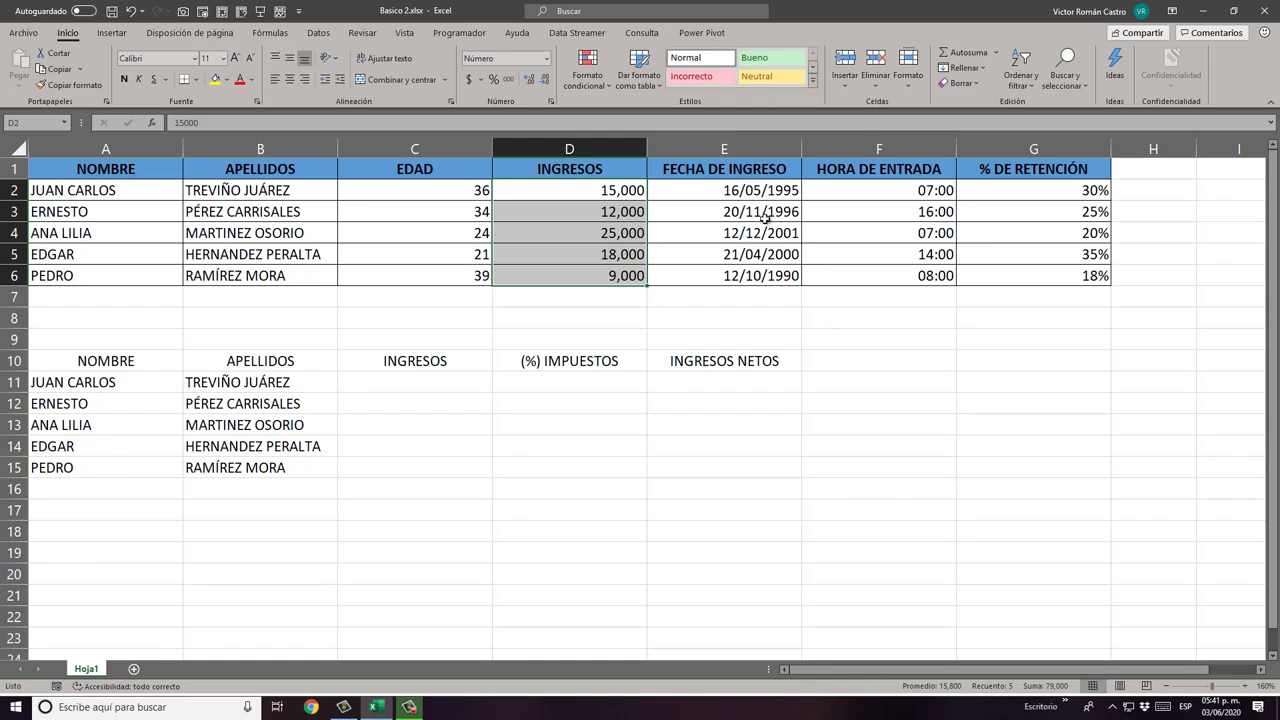
drag(756, 192, 762, 272)
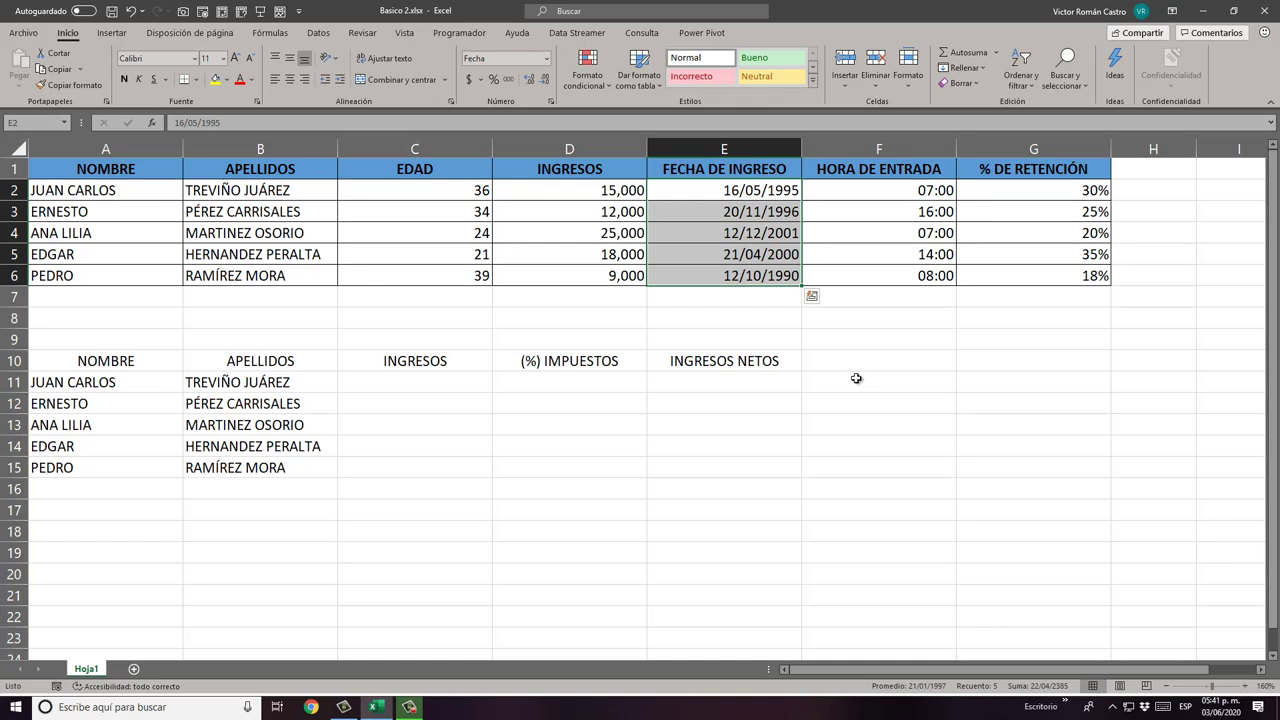
Step: Enter the labels 'Sistema de fechas 1900' in G10 and 'Sistema de fechas 1904' in G11
click(1029, 352)
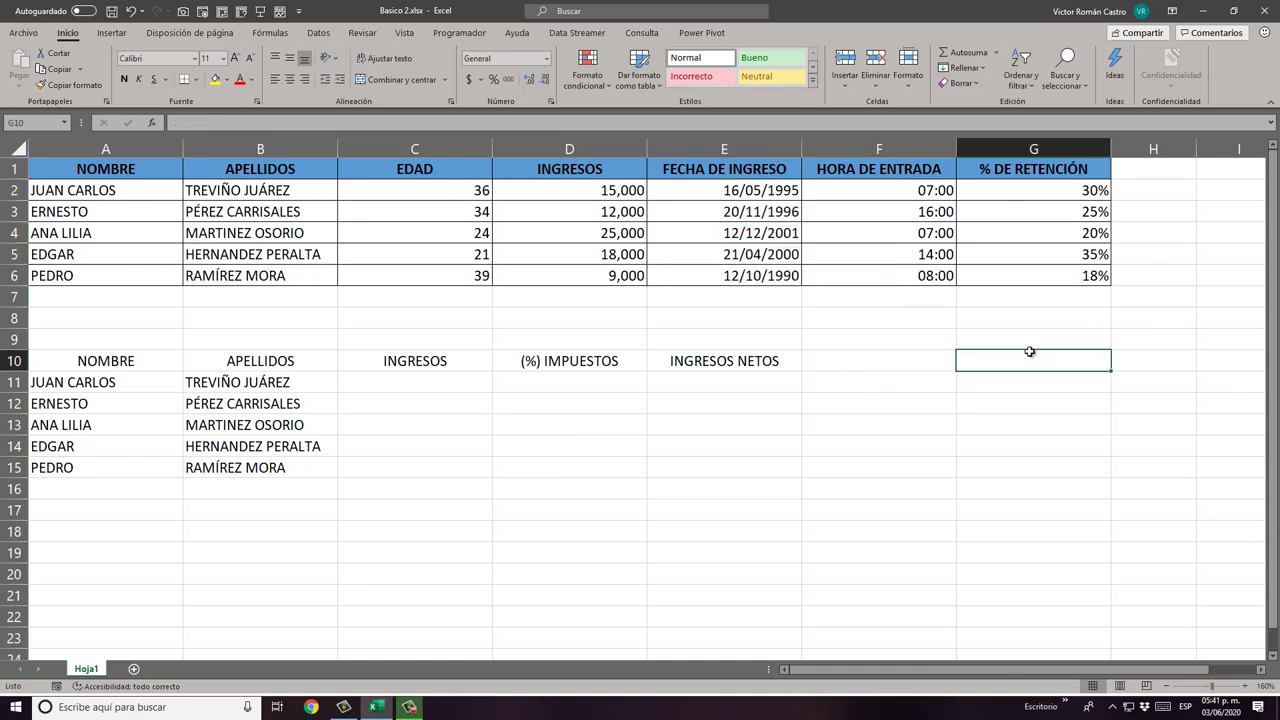
text(Sistema)
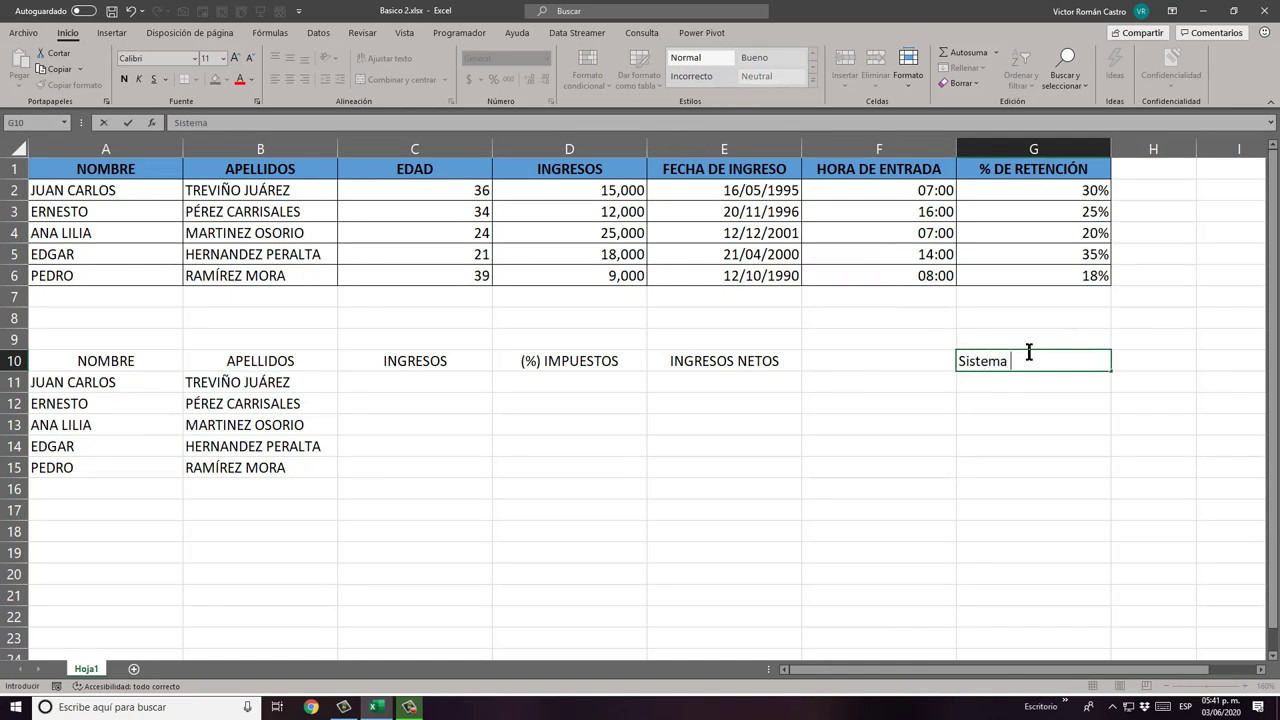
text( de fechas)
text( 10)
key(BackSpace)
text(900)
key(Return)
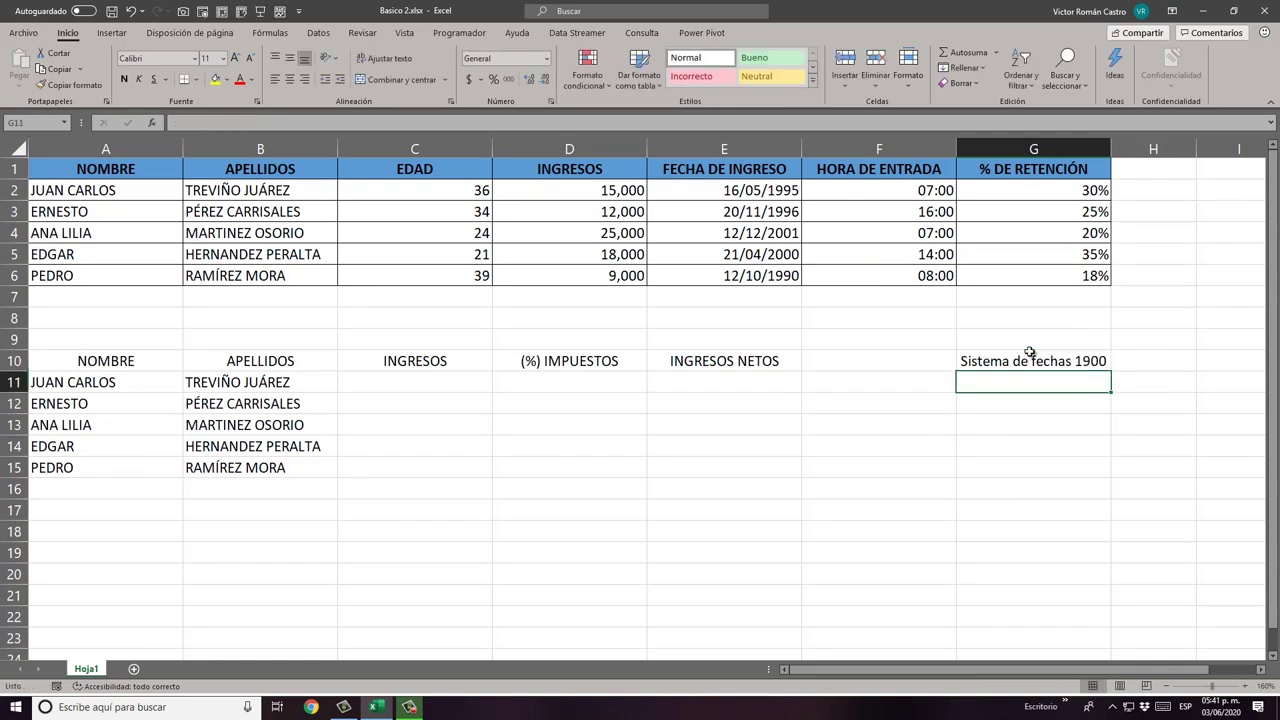
text(Sistema de)
key(BackSpace)
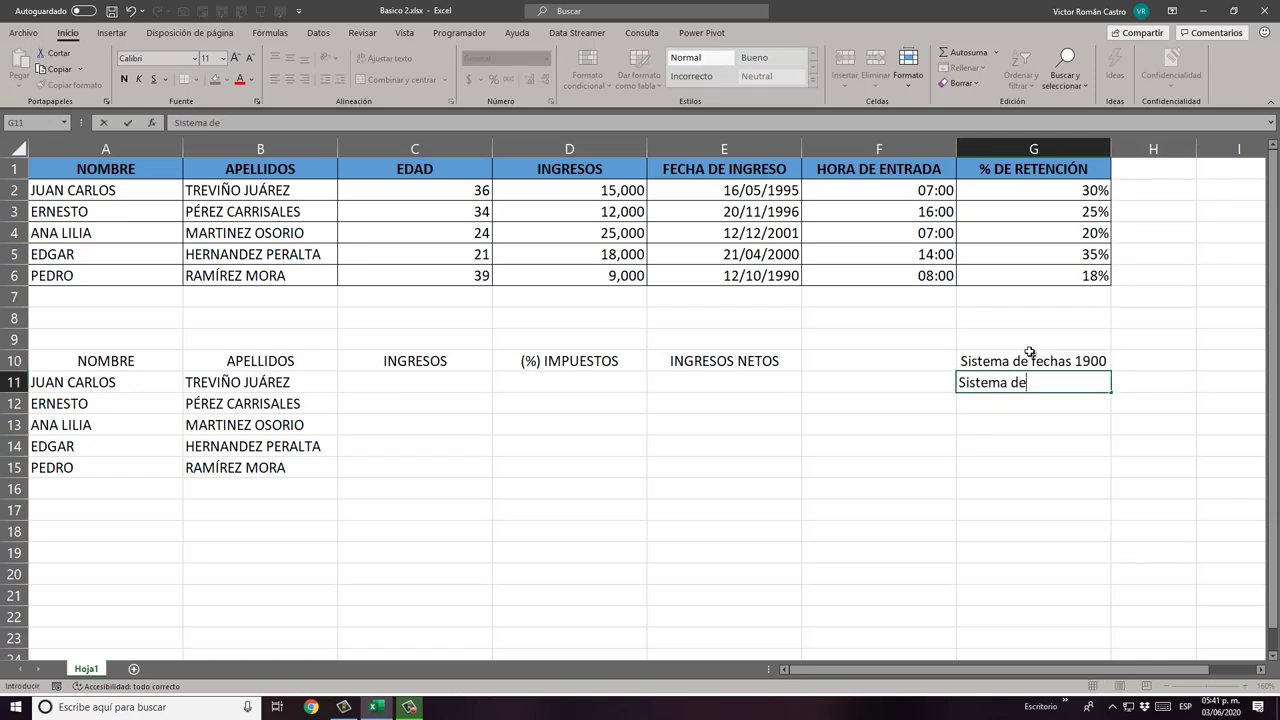
text(fechas)
key(BackSpace)
text(1904)
key(Return)
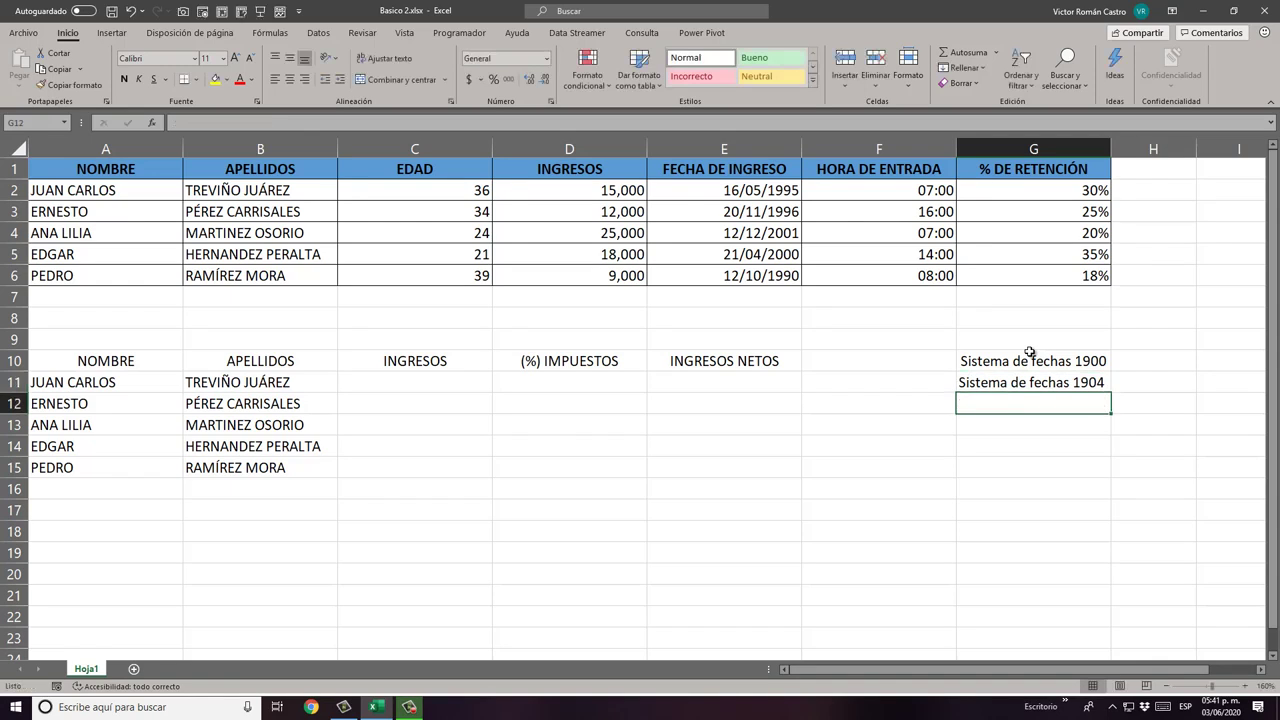
Step: Turn off Center alignment on the G10:G11 date-system labels
key(Up)
key(Up)
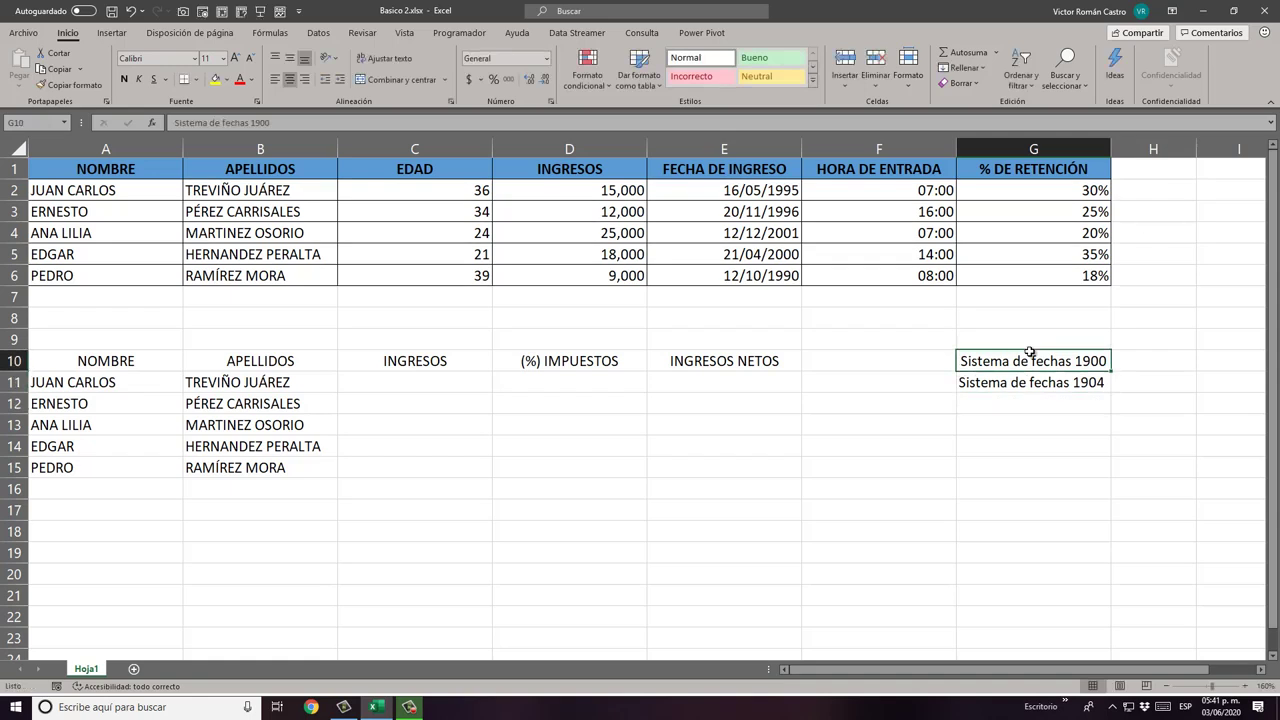
key(Right)
key(Right)
key(Right)
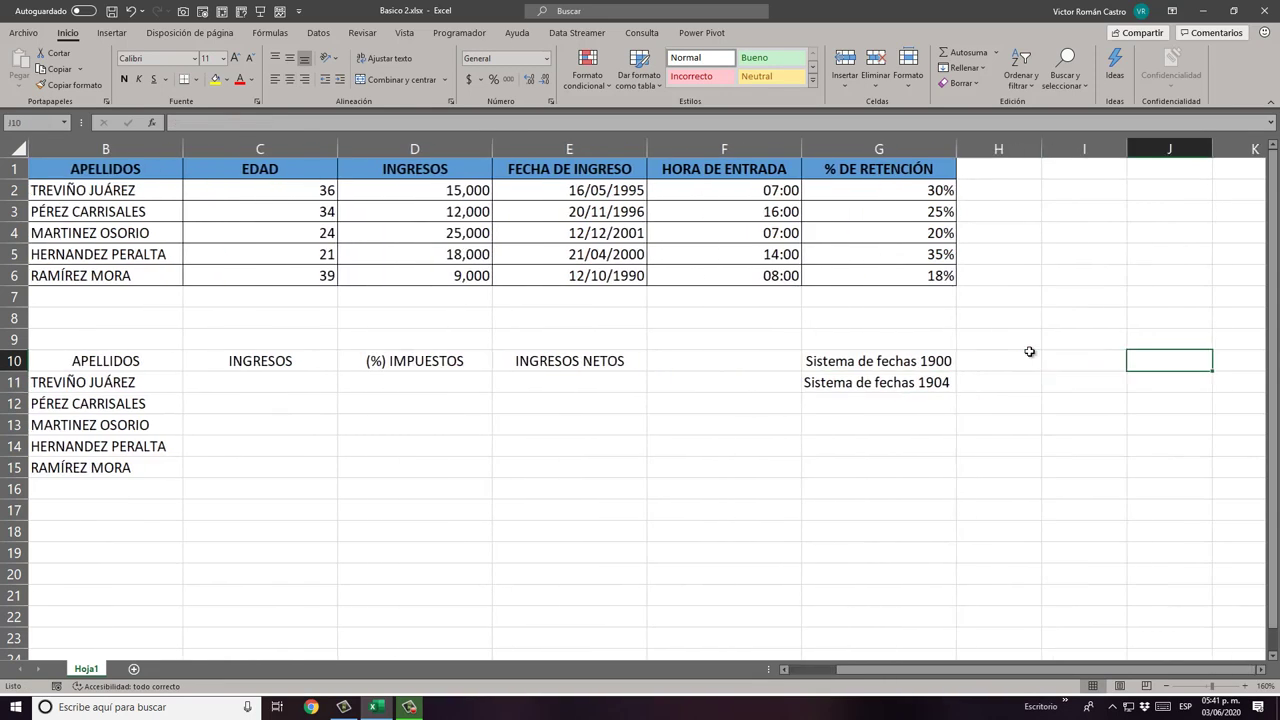
key(Left)
key(Left)
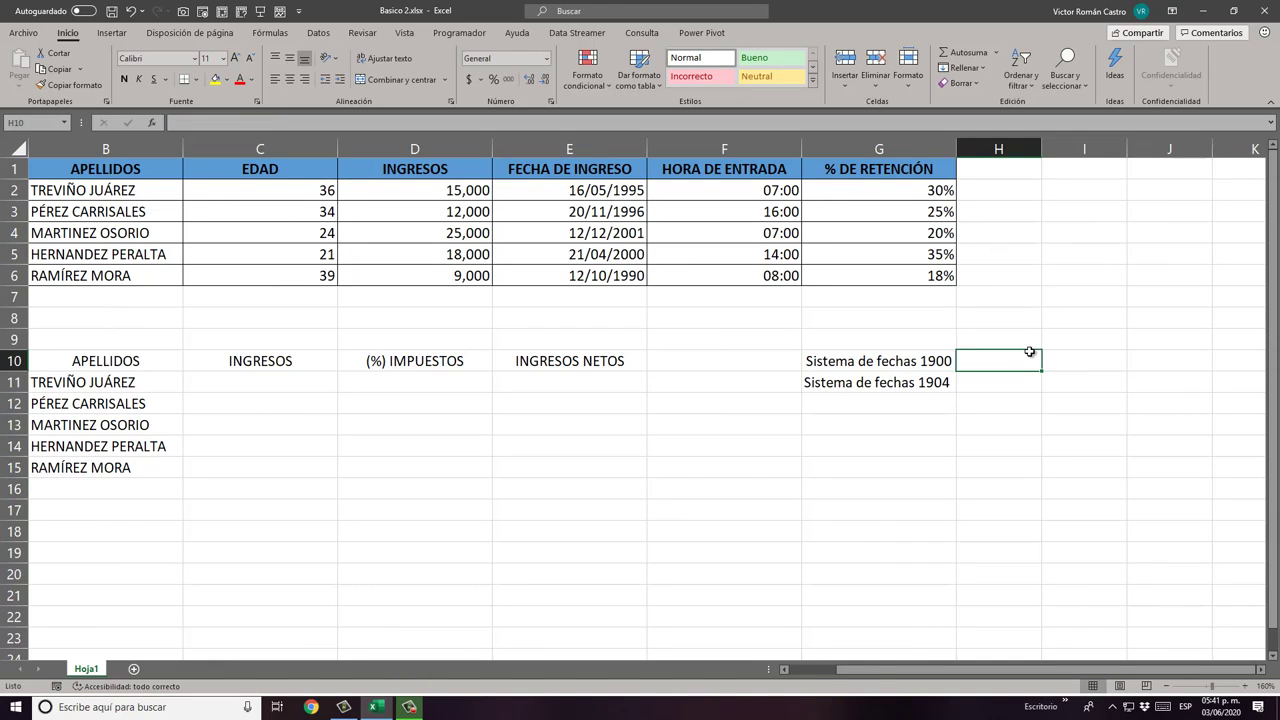
key(Left)
key(shift+Down)
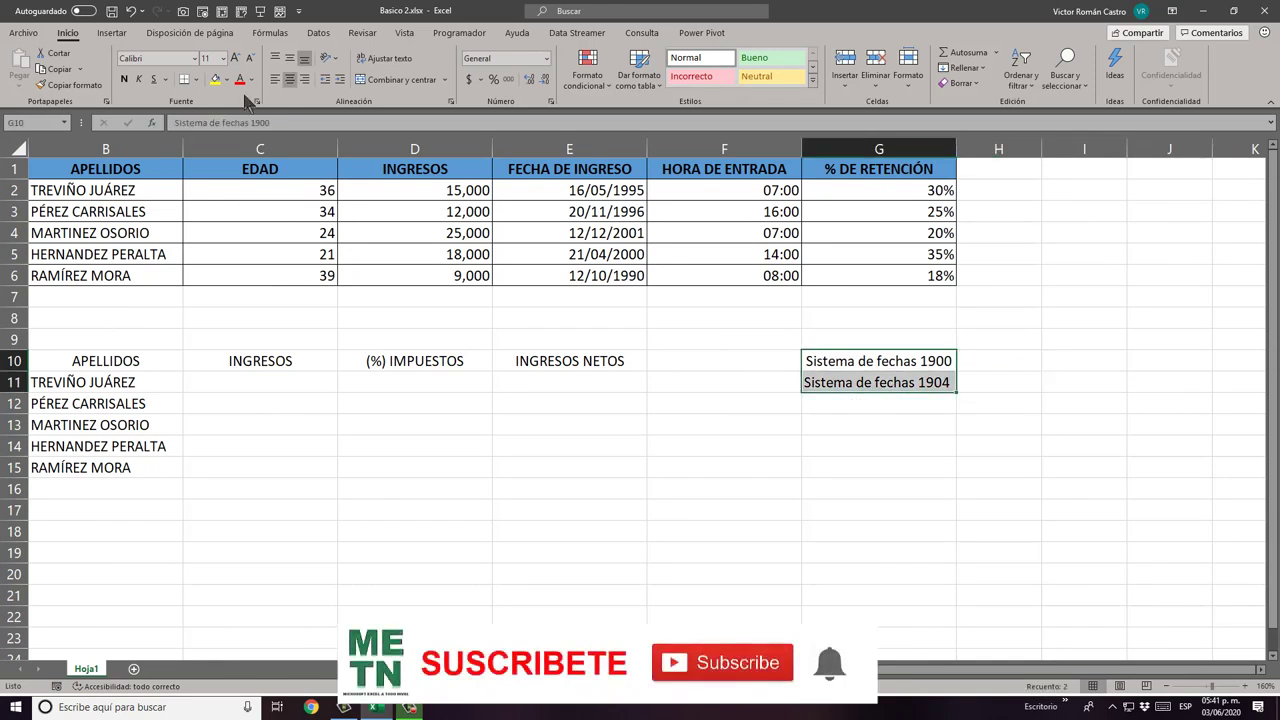
click(288, 80)
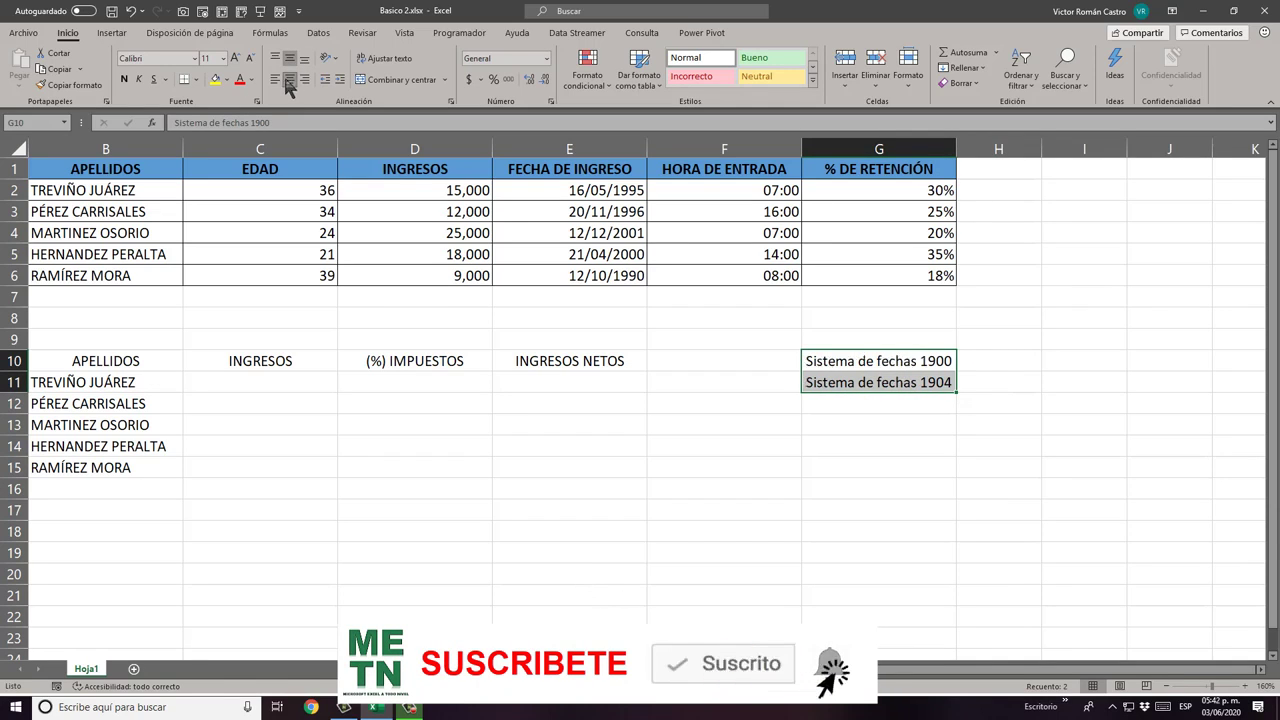
click(995, 362)
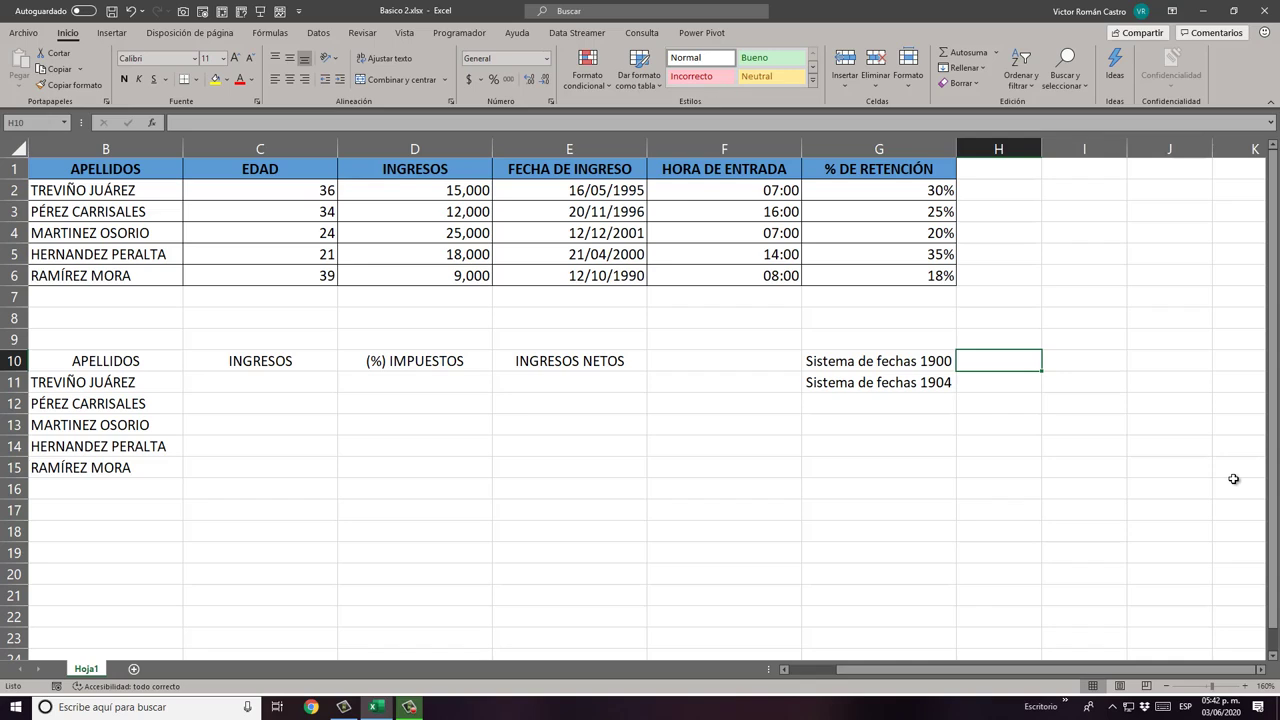
Step: Enter 1 in H10 and give it the 14/03/2012 Fecha date format
text(1)
key(Return)
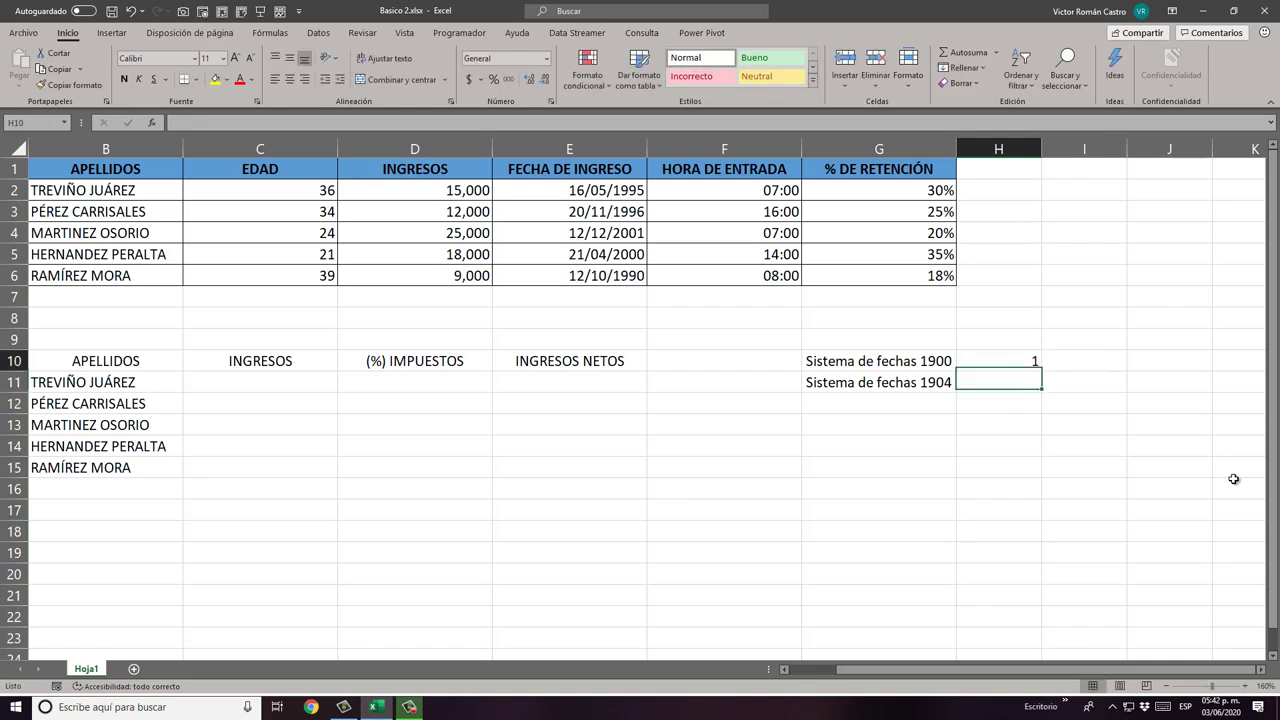
key(Up)
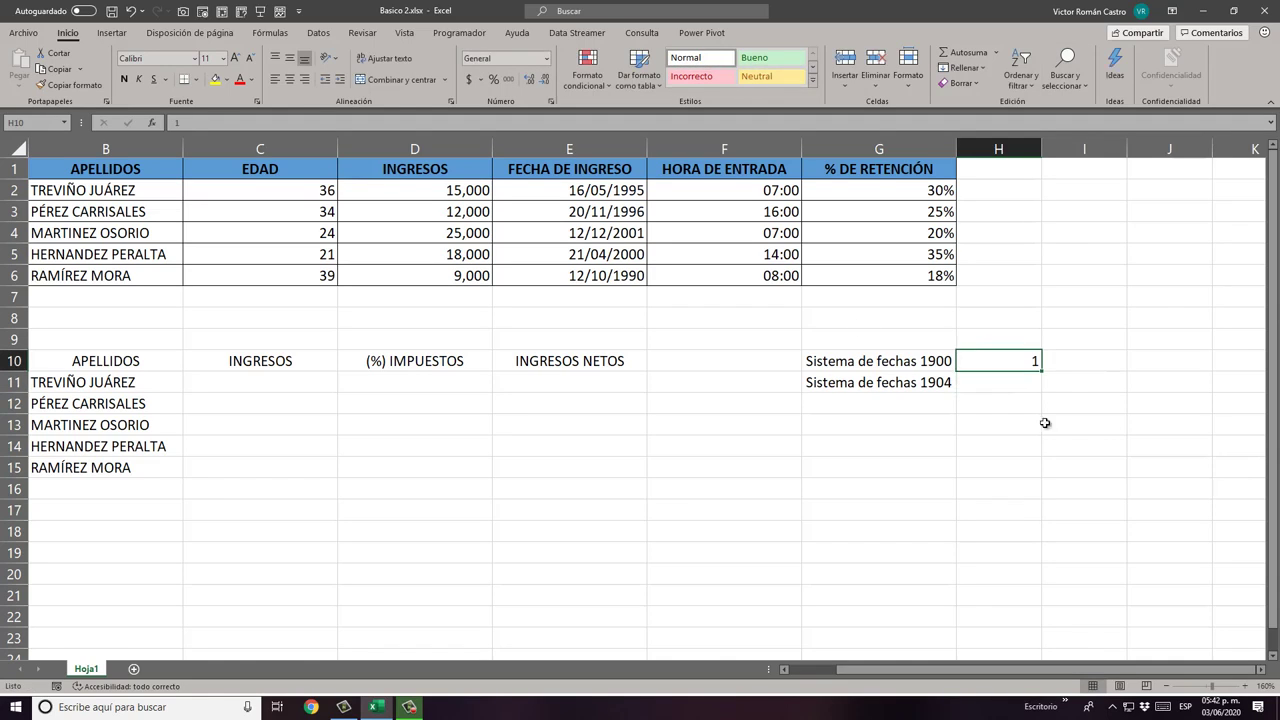
right_click(1008, 366)
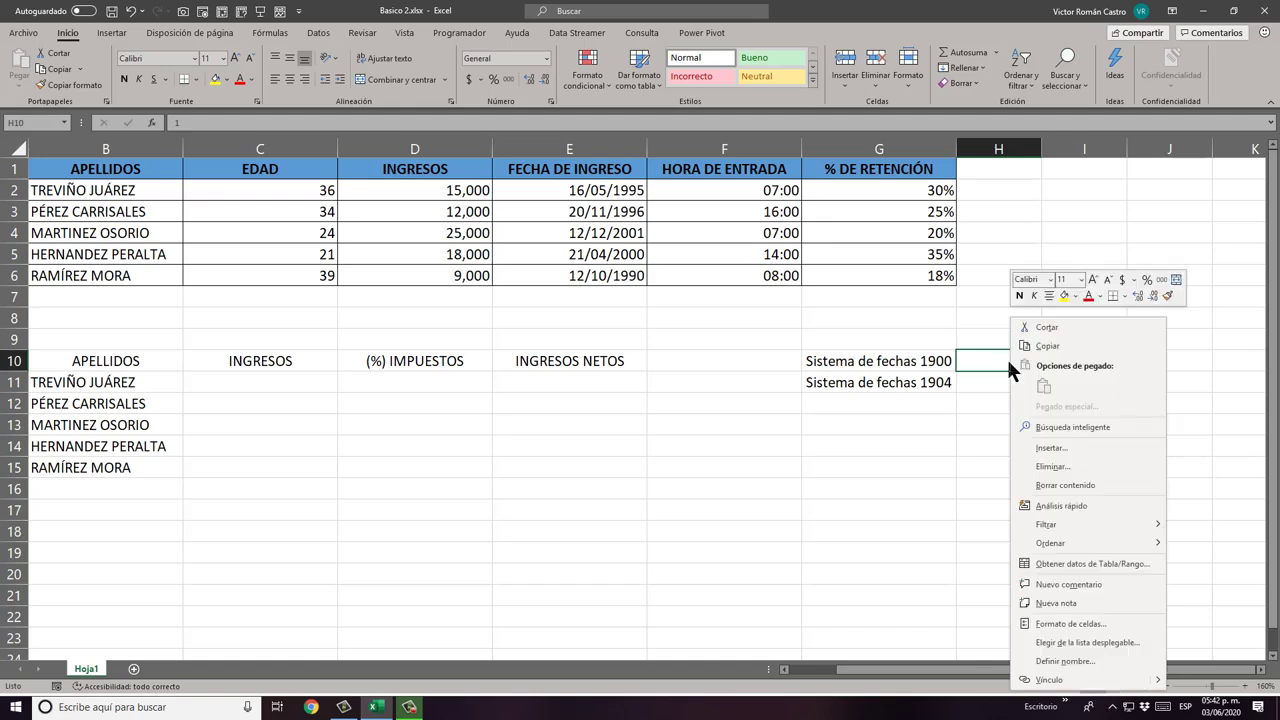
click(1081, 623)
mouse_move(1079, 366)
mouse_down()
mouse_move(496, 224)
mouse_move(510, 198)
mouse_up()
click(358, 230)
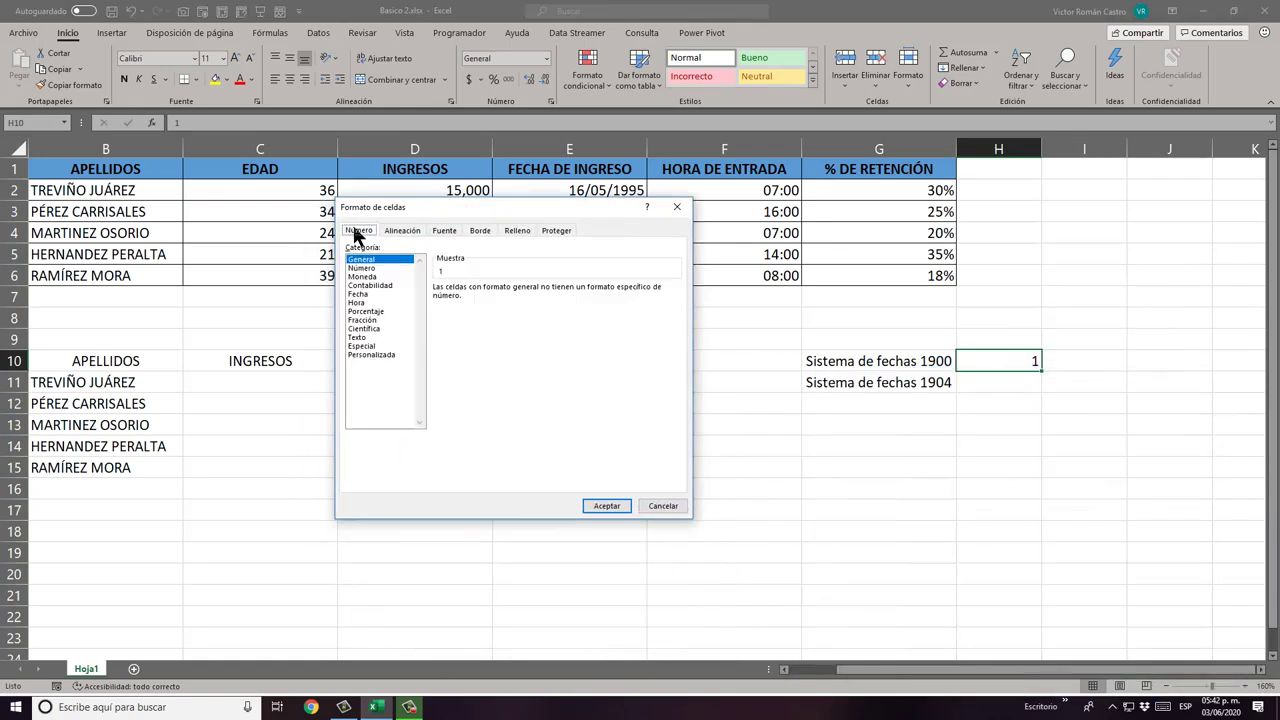
click(366, 293)
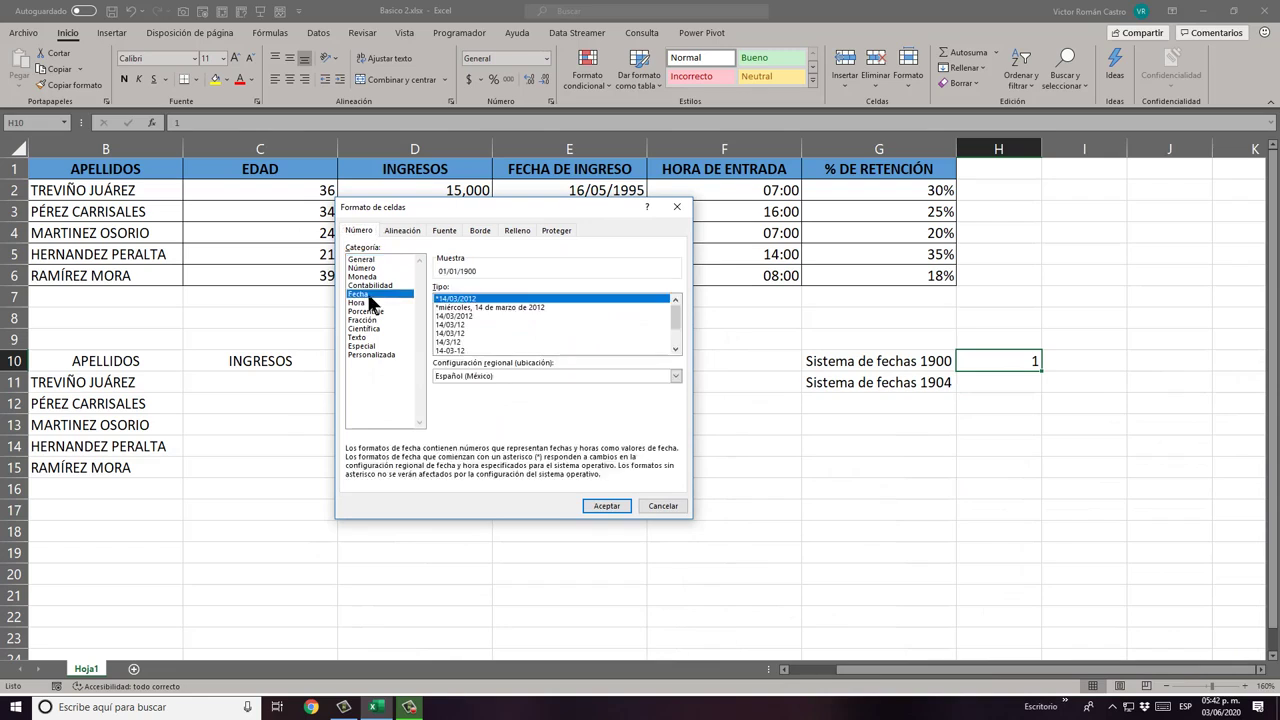
click(472, 316)
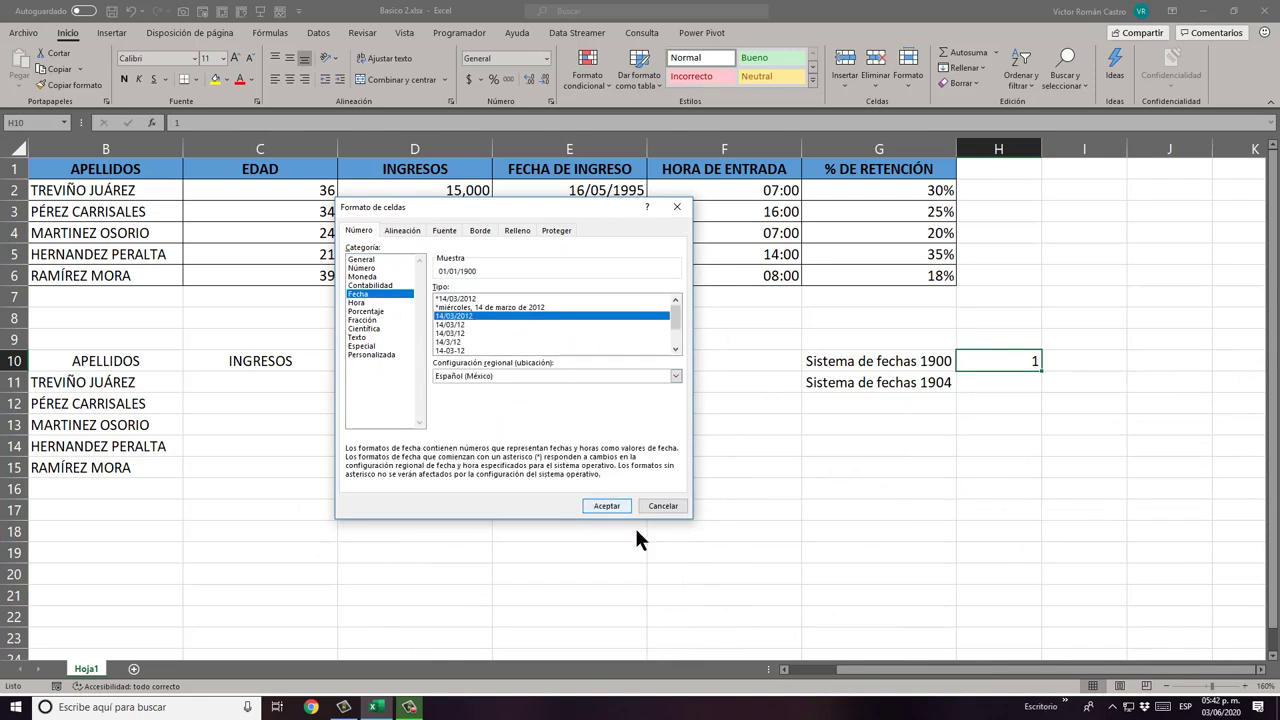
click(606, 506)
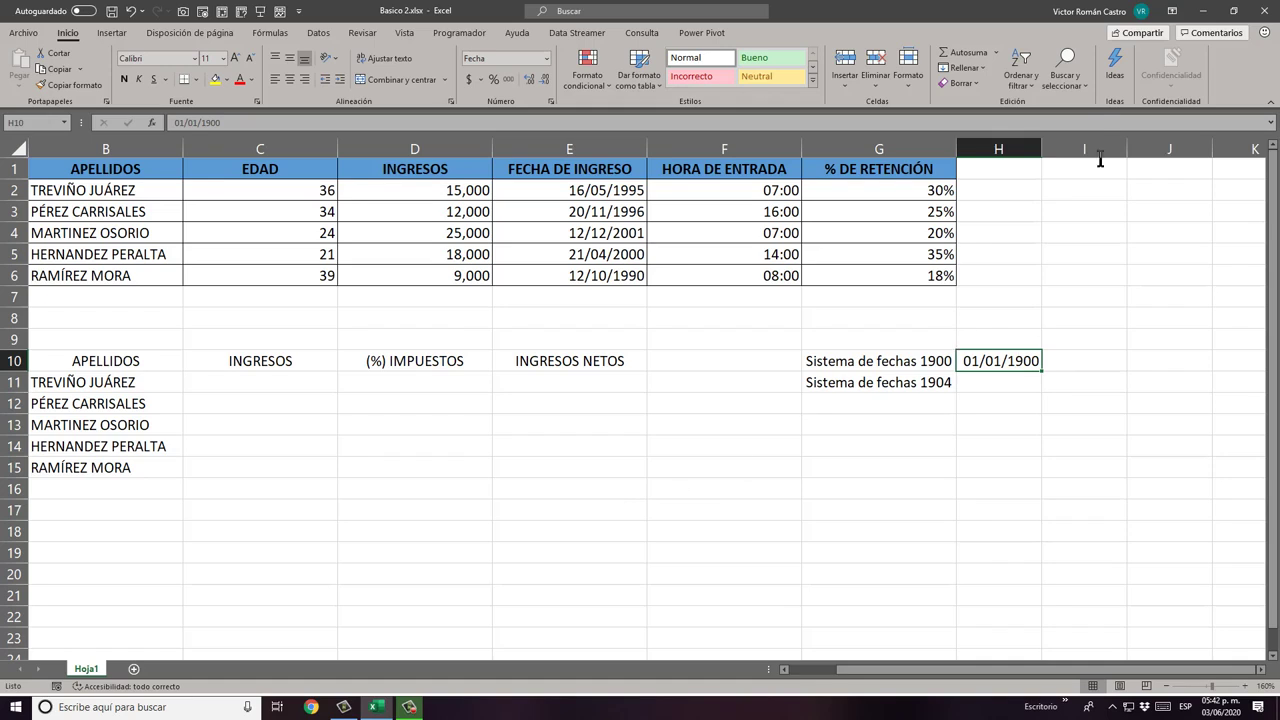
Step: Change H10's value to 2 so it displays 02/01/1900
text(2)
key(Return)
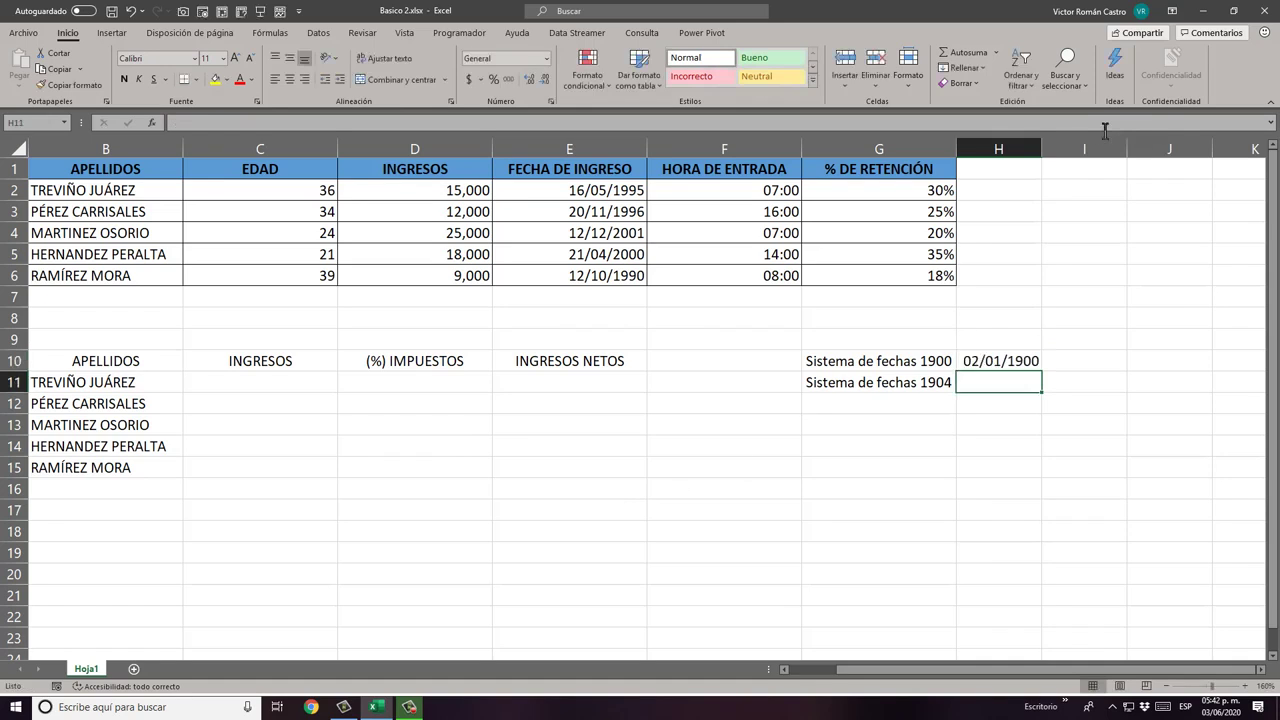
key(Up)
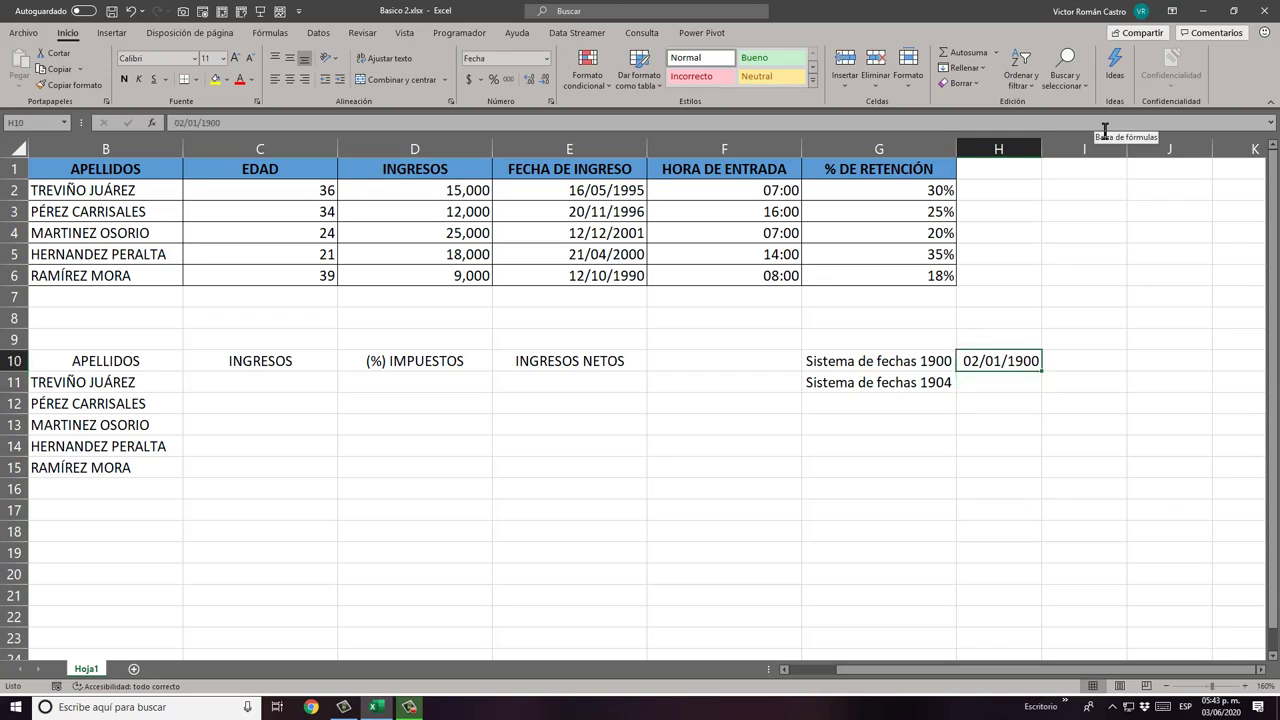
Step: Enter 03/06/2020 in I10 and format it as General to reveal serial 43985
key(Right)
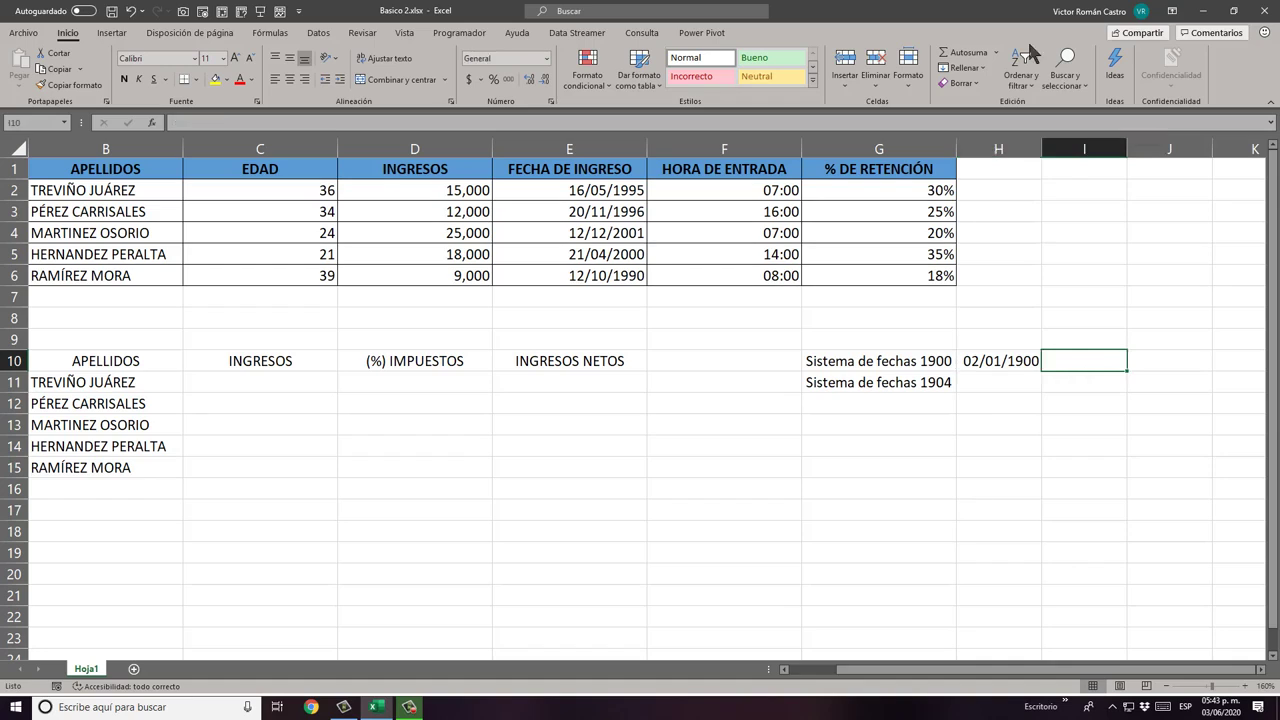
text(03)
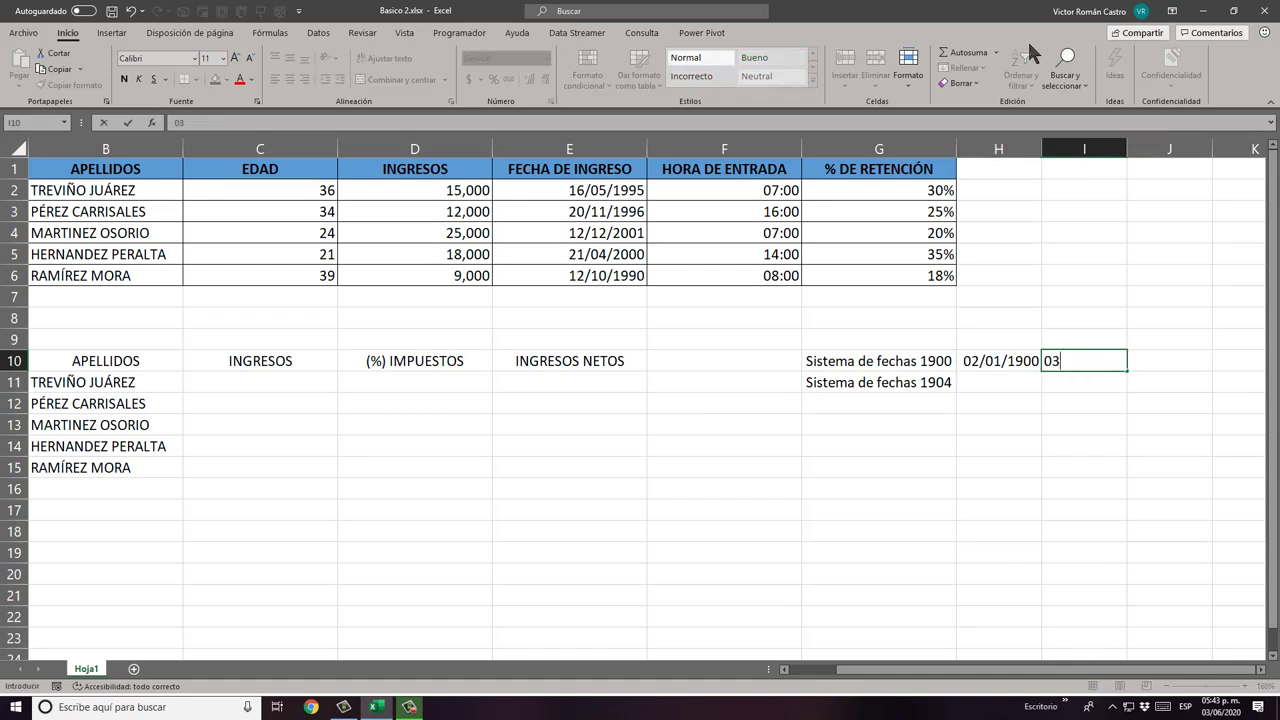
text(/06/)
text(2020)
key(Return)
key(Up)
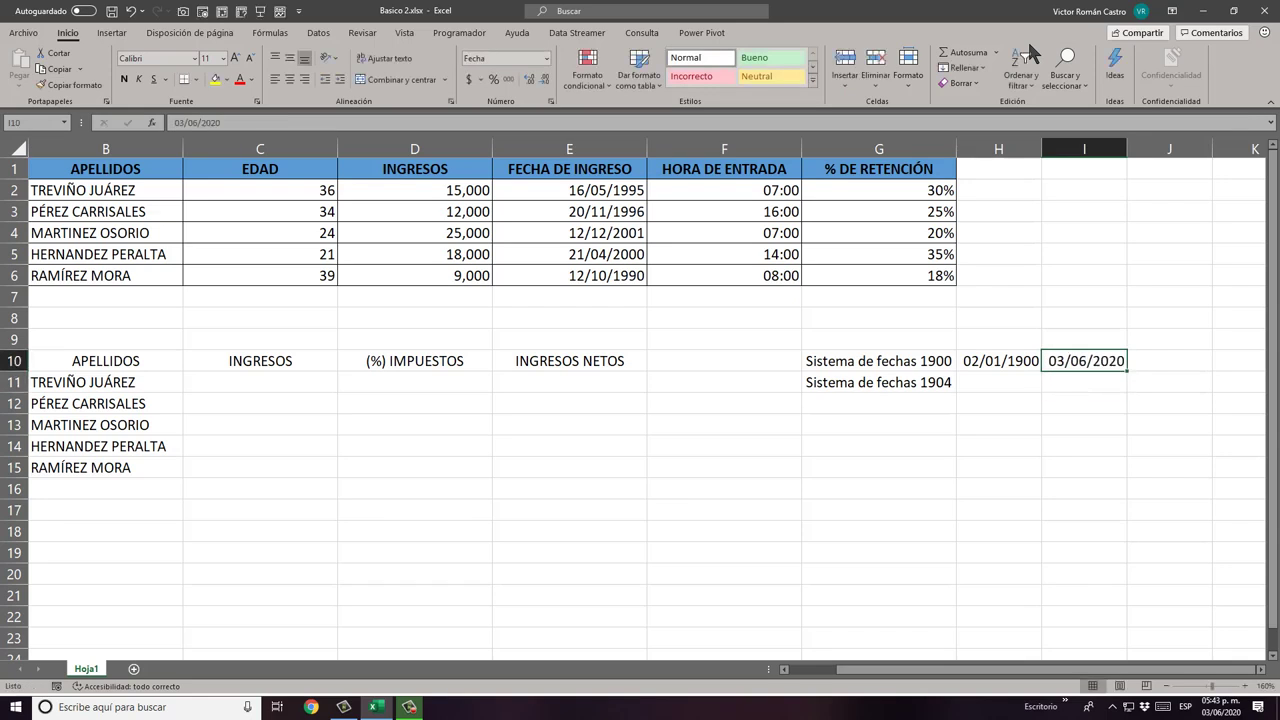
key(ctrl+1)
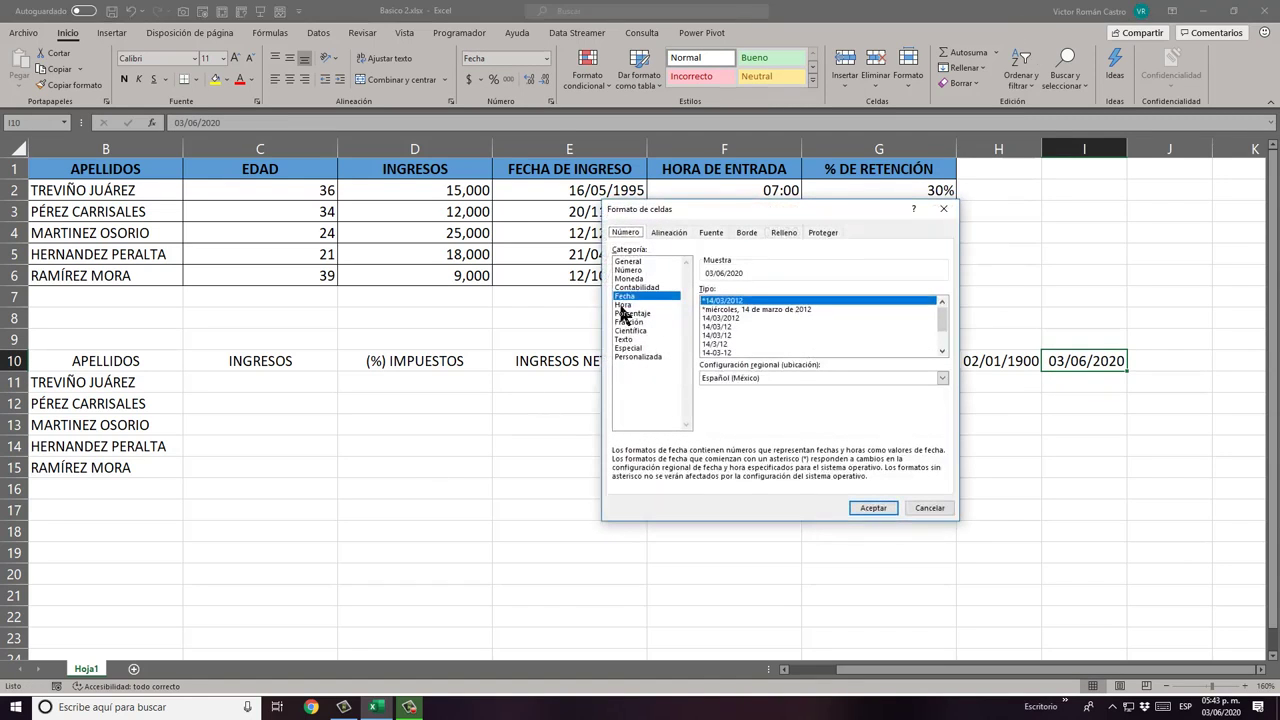
click(645, 262)
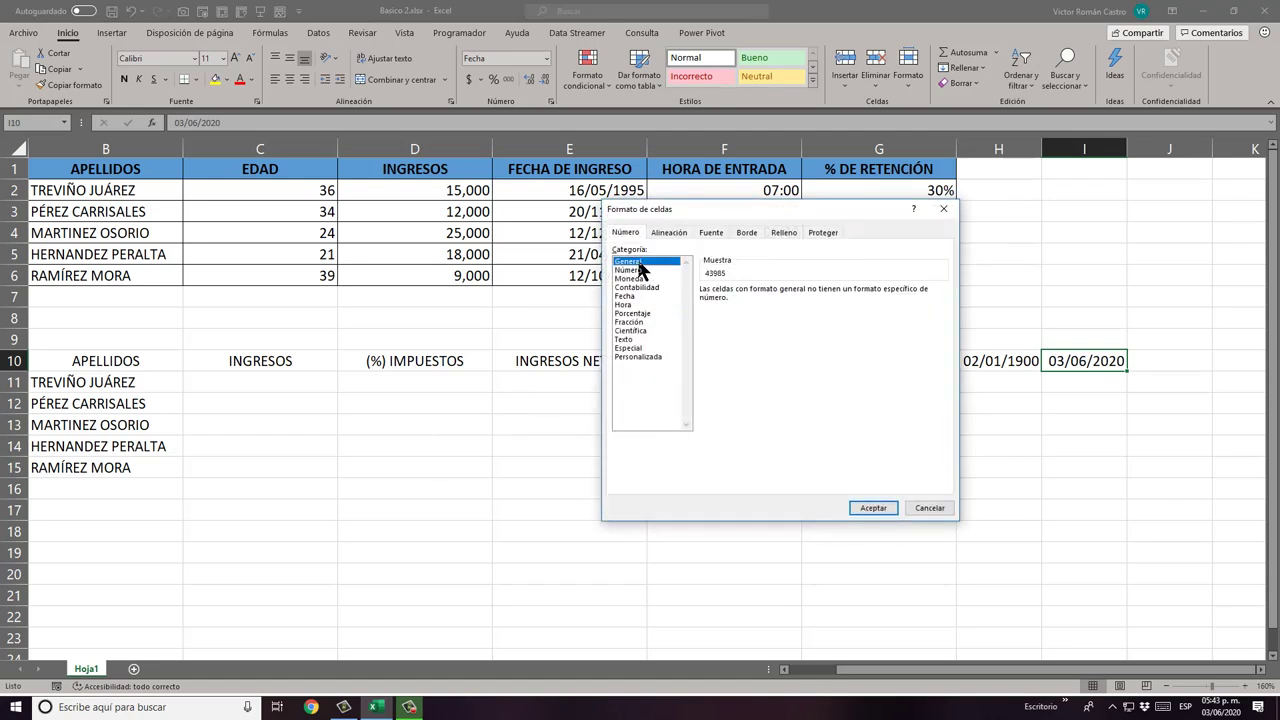
click(876, 507)
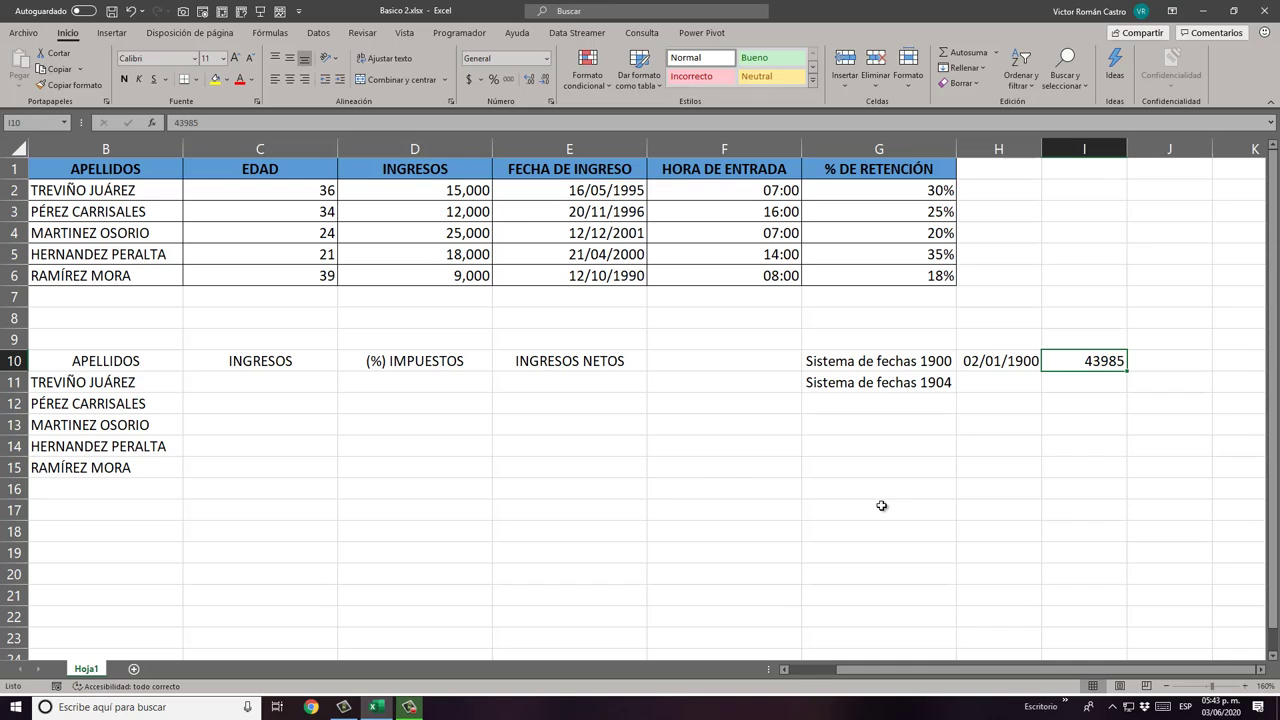
Step: Switch I10 back to the Fecha date format so it shows 03/06/2020
key(ctrl+1)
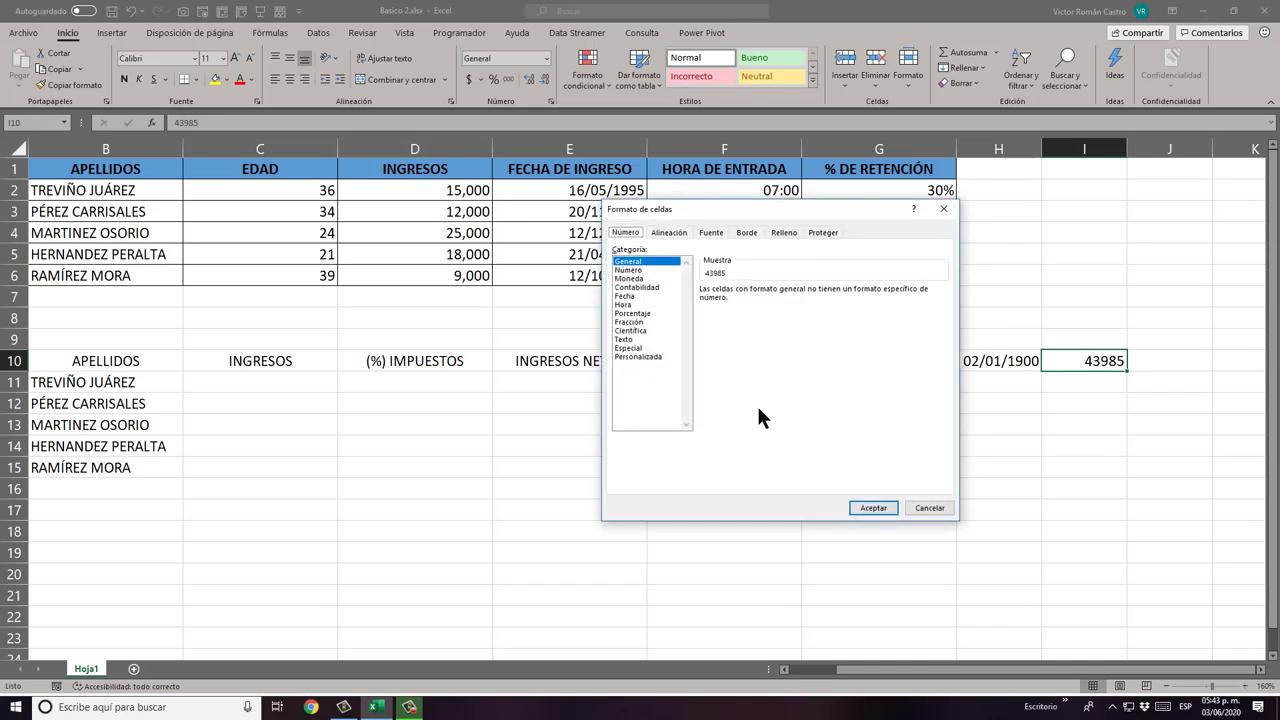
click(625, 296)
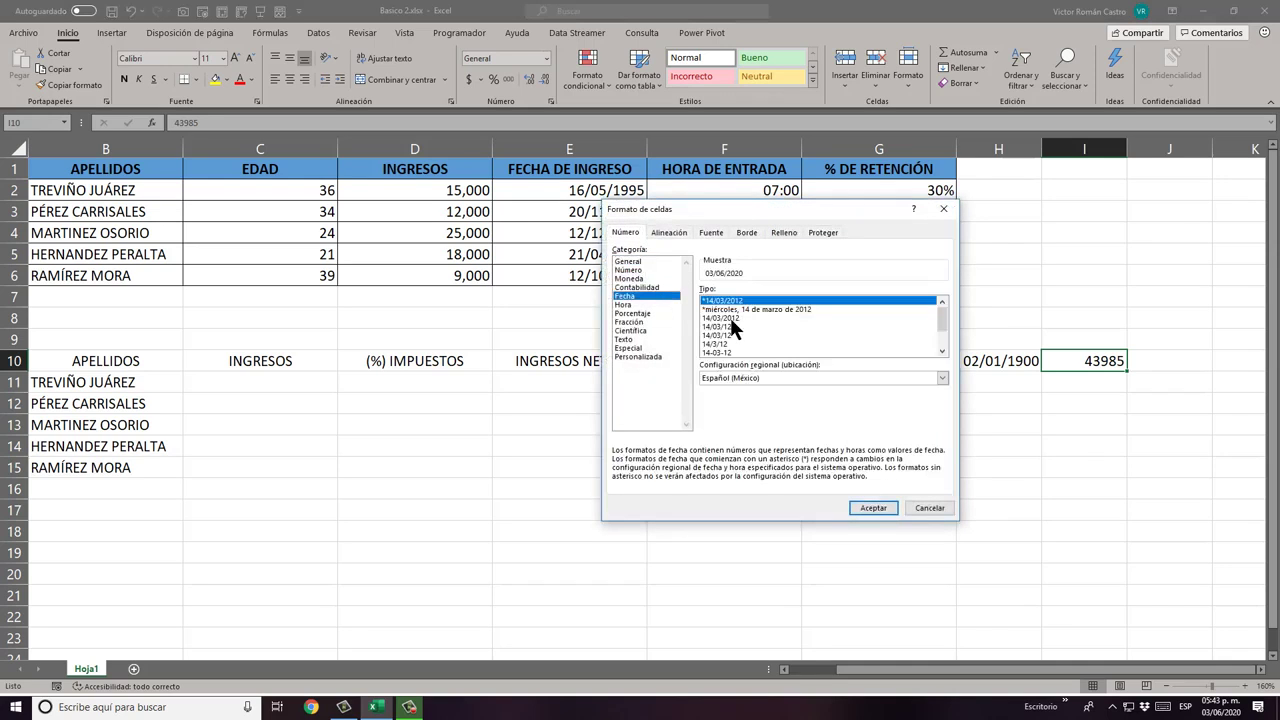
click(873, 507)
click(997, 472)
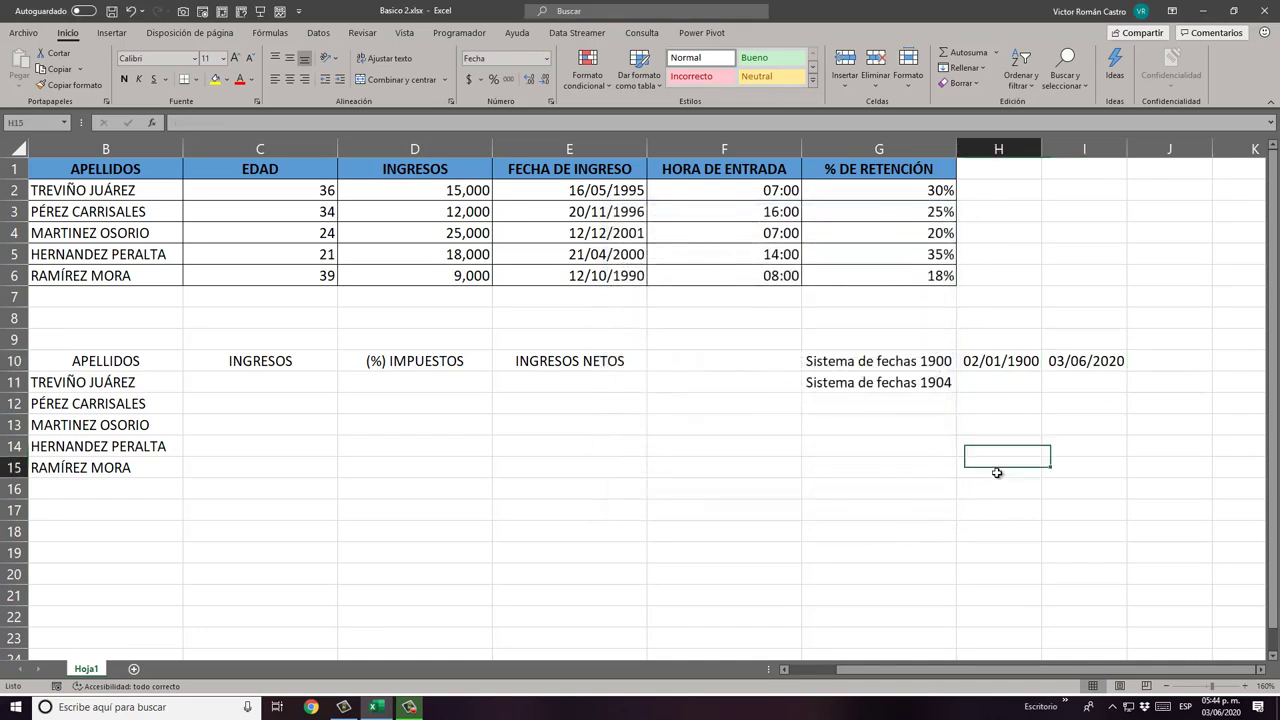
click(990, 383)
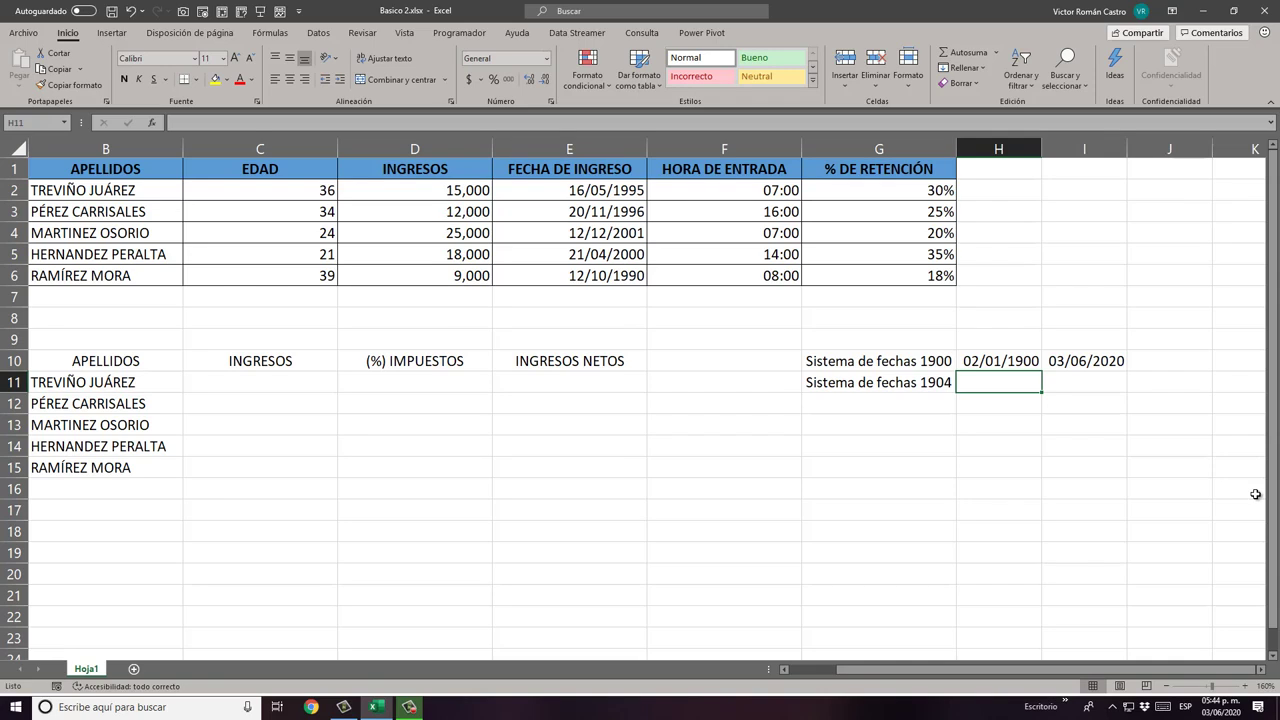
key(Up)
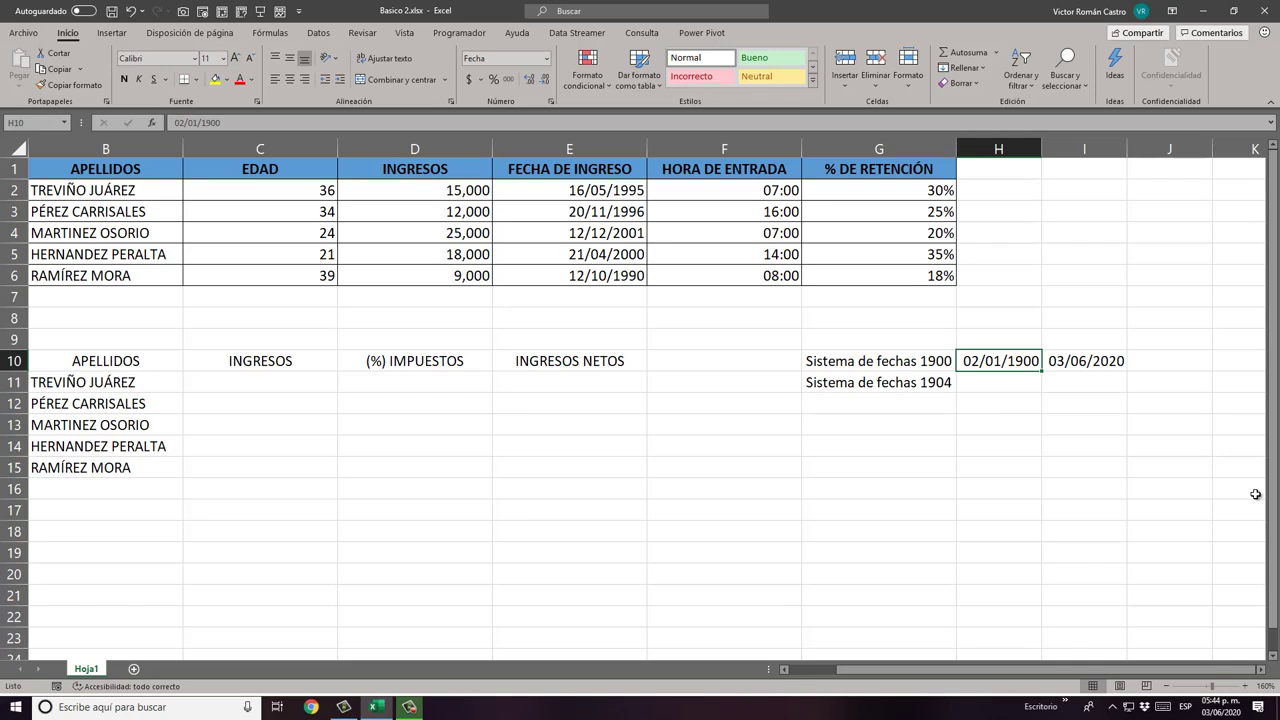
key(Down)
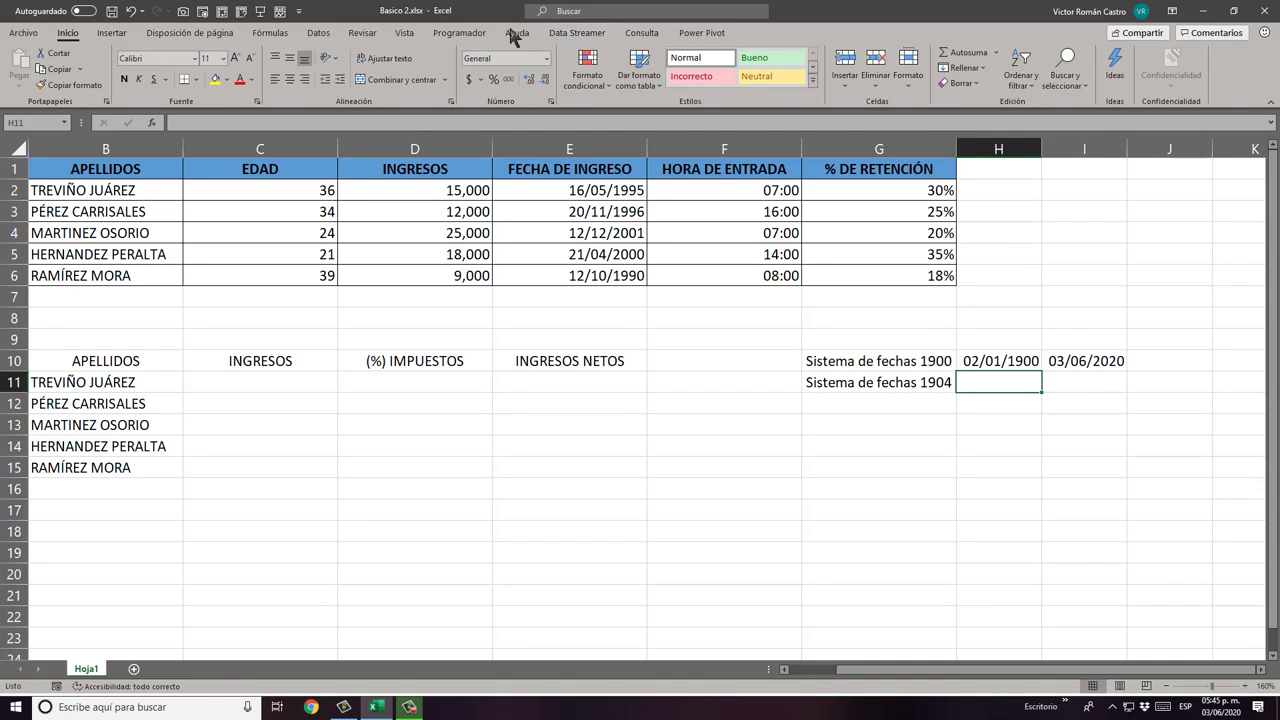
Step: Enable 'Usar sistema de fechas 1904' in Advanced options, making H10 read 03/01/1904 and I10 read 04/06/2024
click(25, 34)
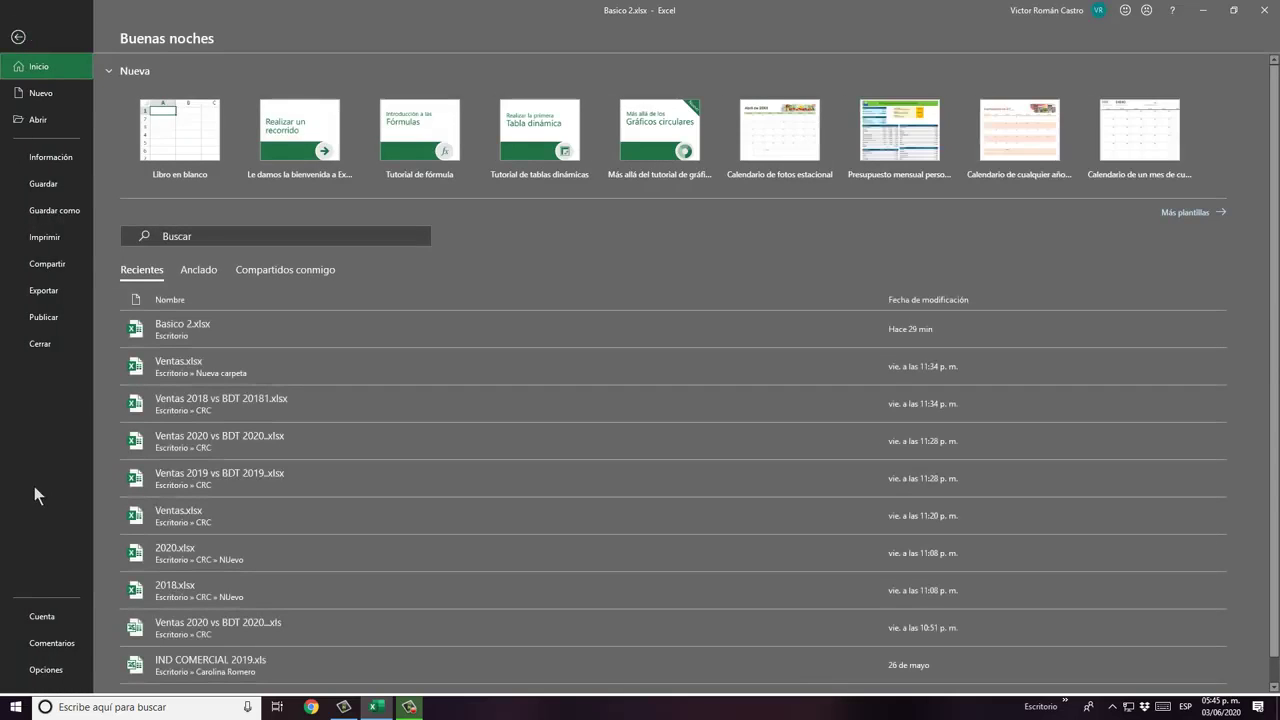
click(45, 670)
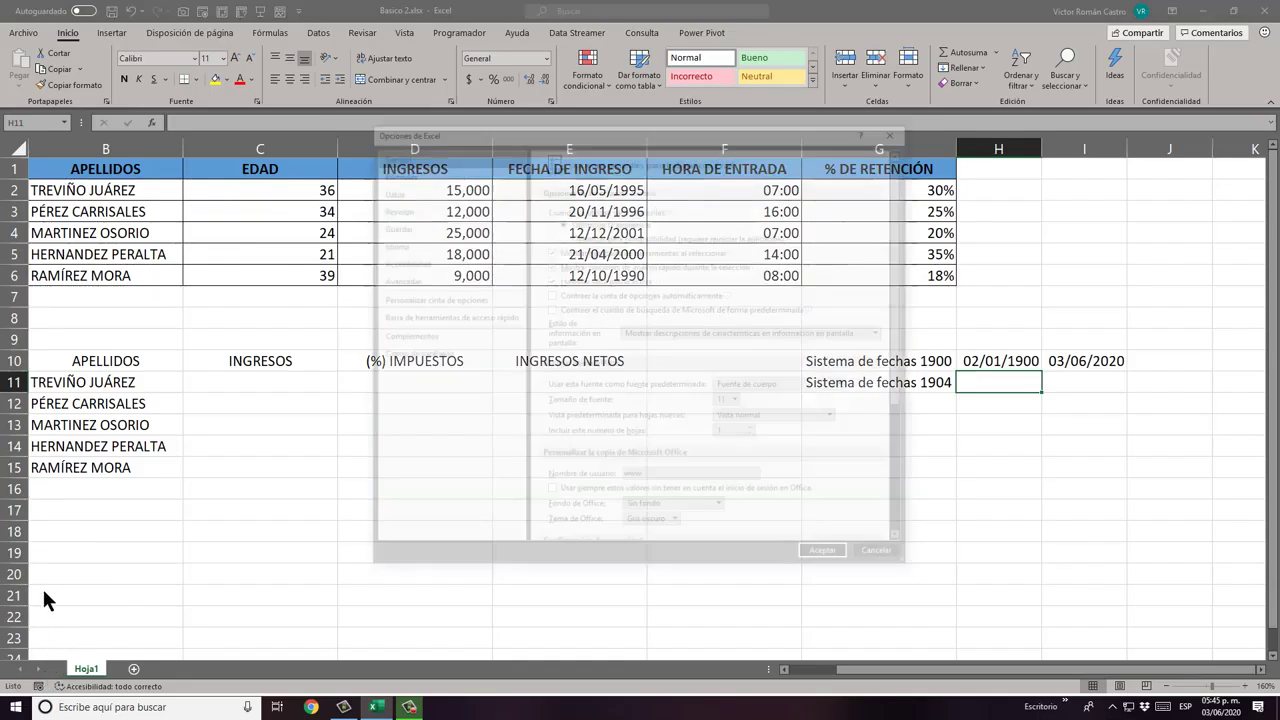
drag(716, 131, 523, 56)
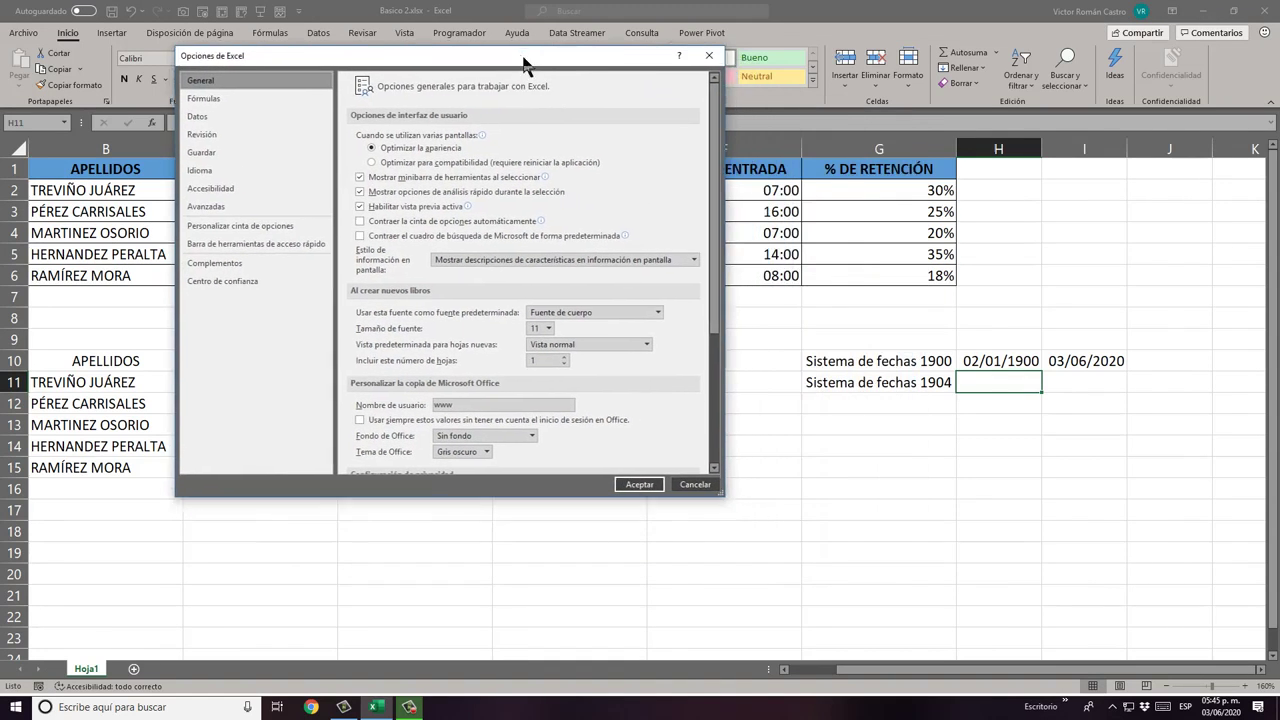
click(251, 206)
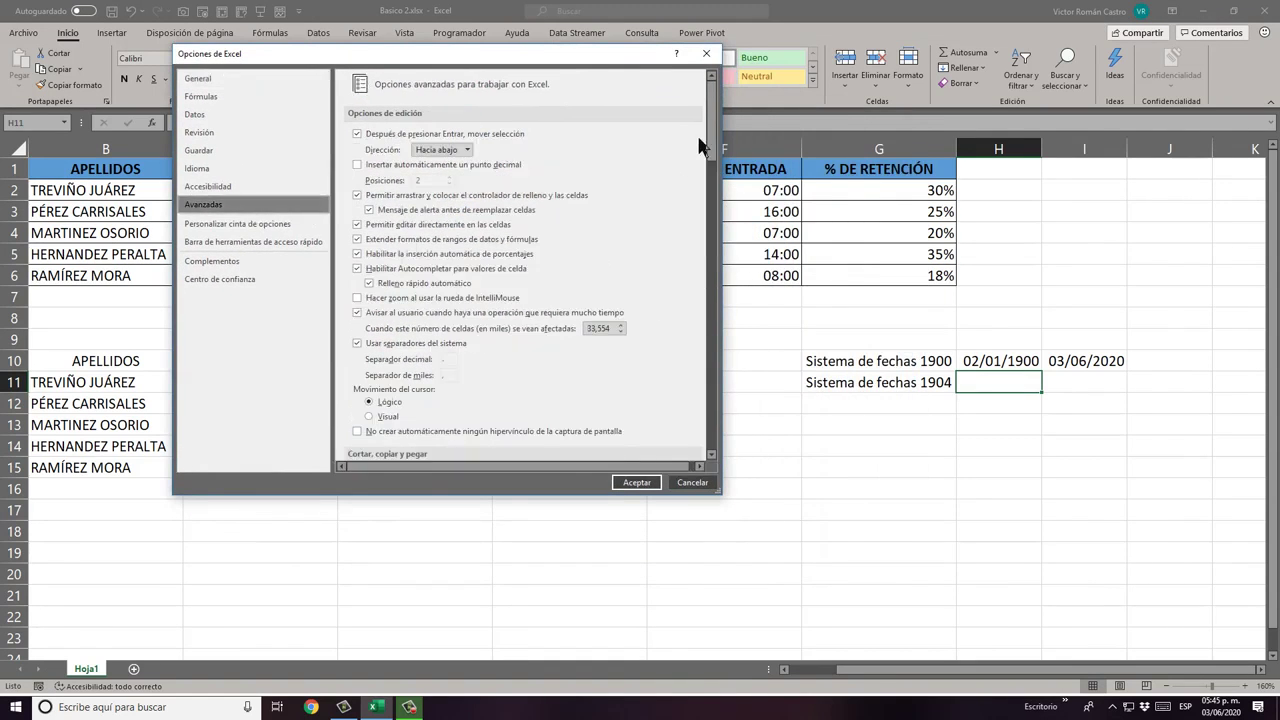
drag(712, 140, 723, 397)
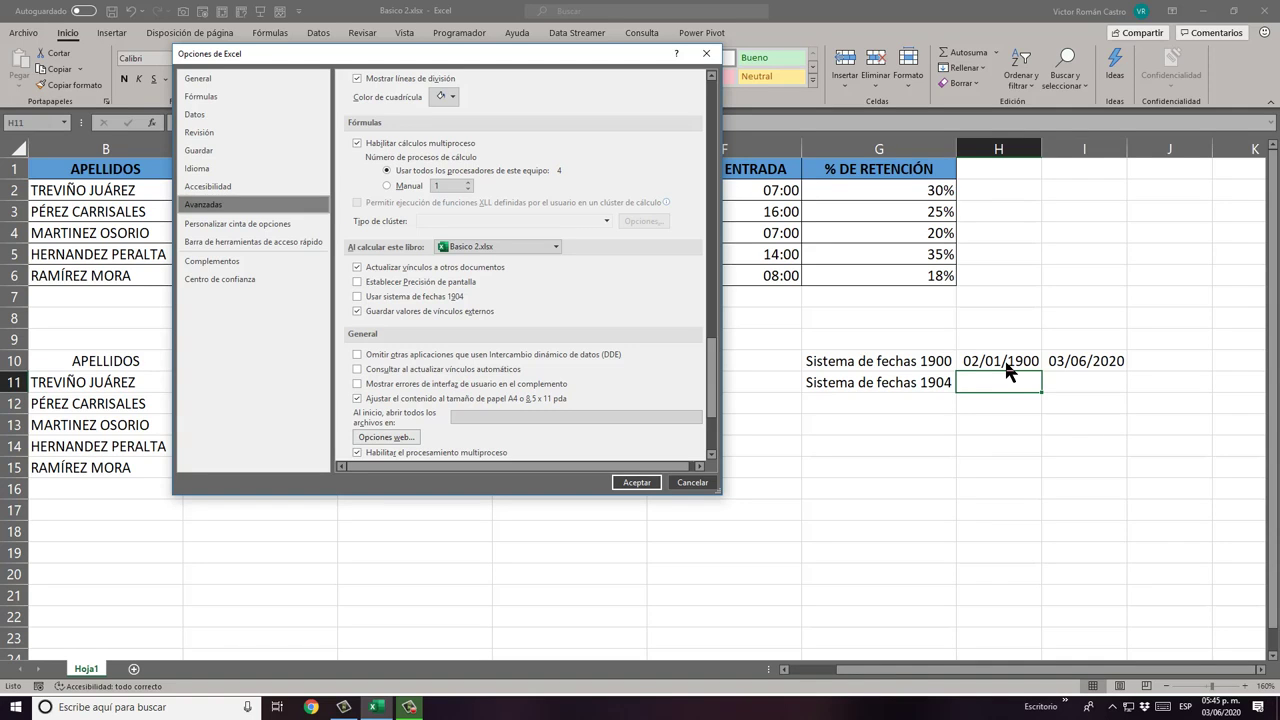
click(357, 297)
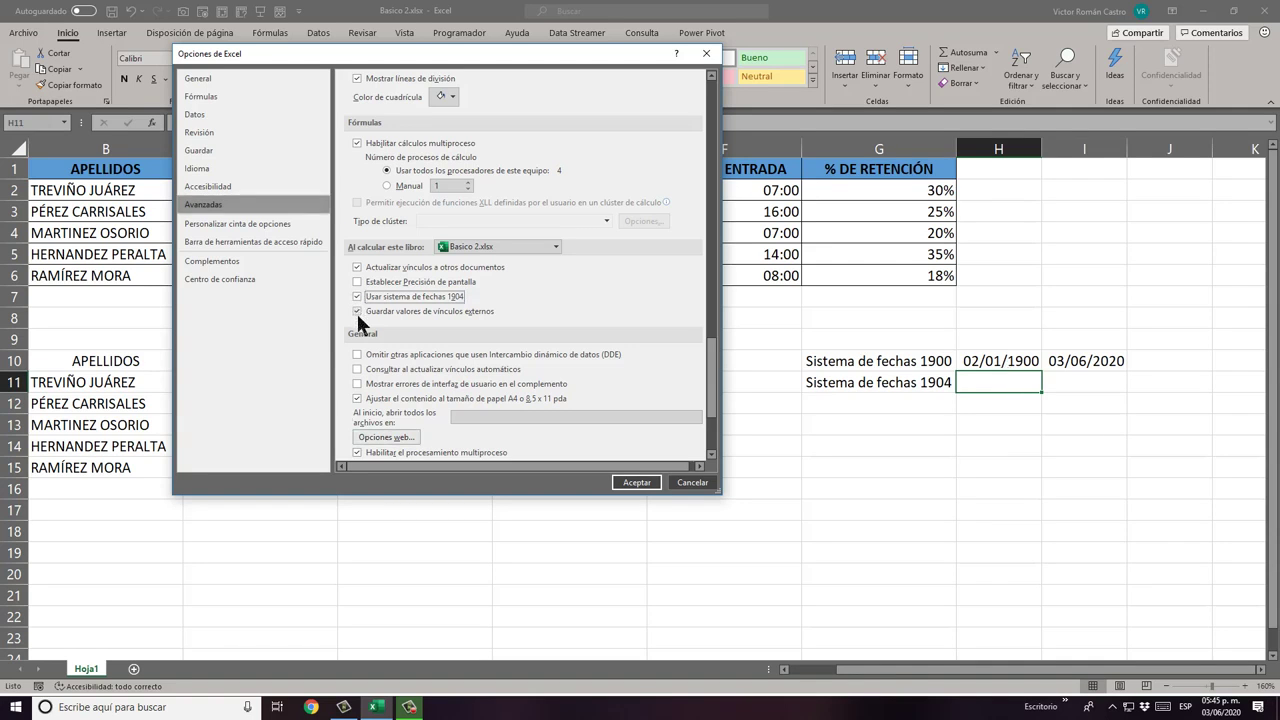
click(637, 482)
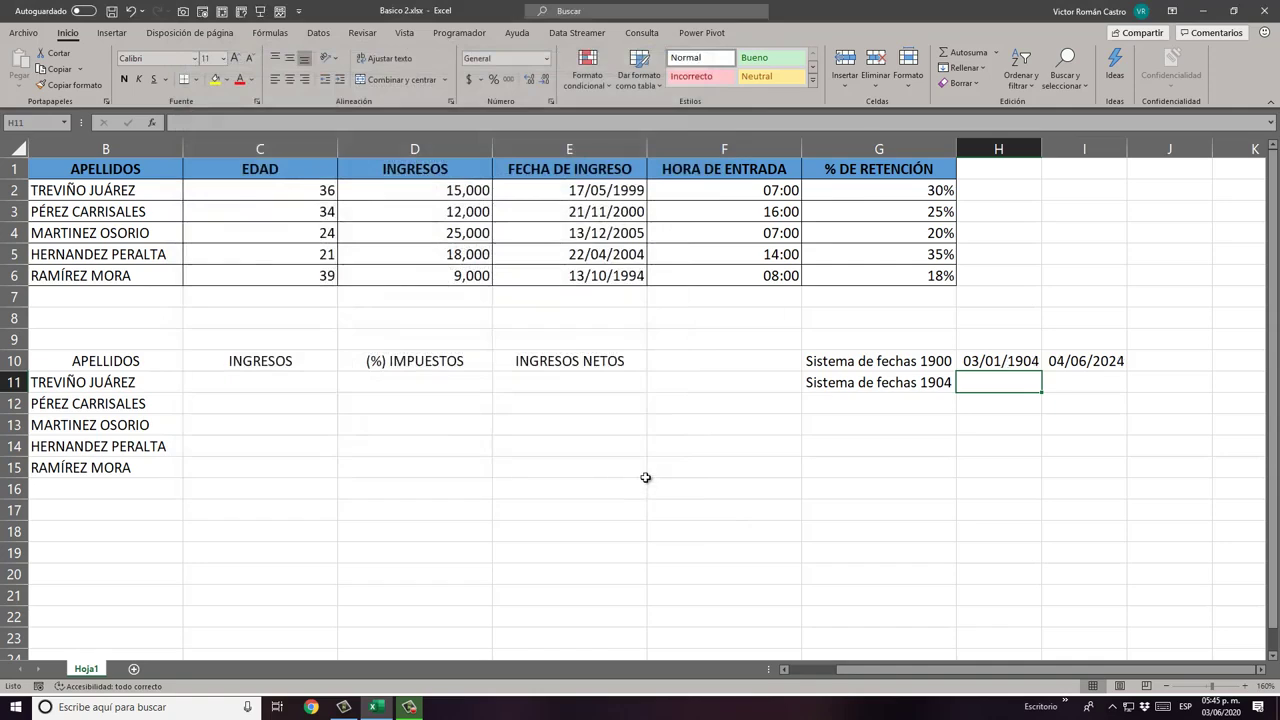
key(Up)
key(Right)
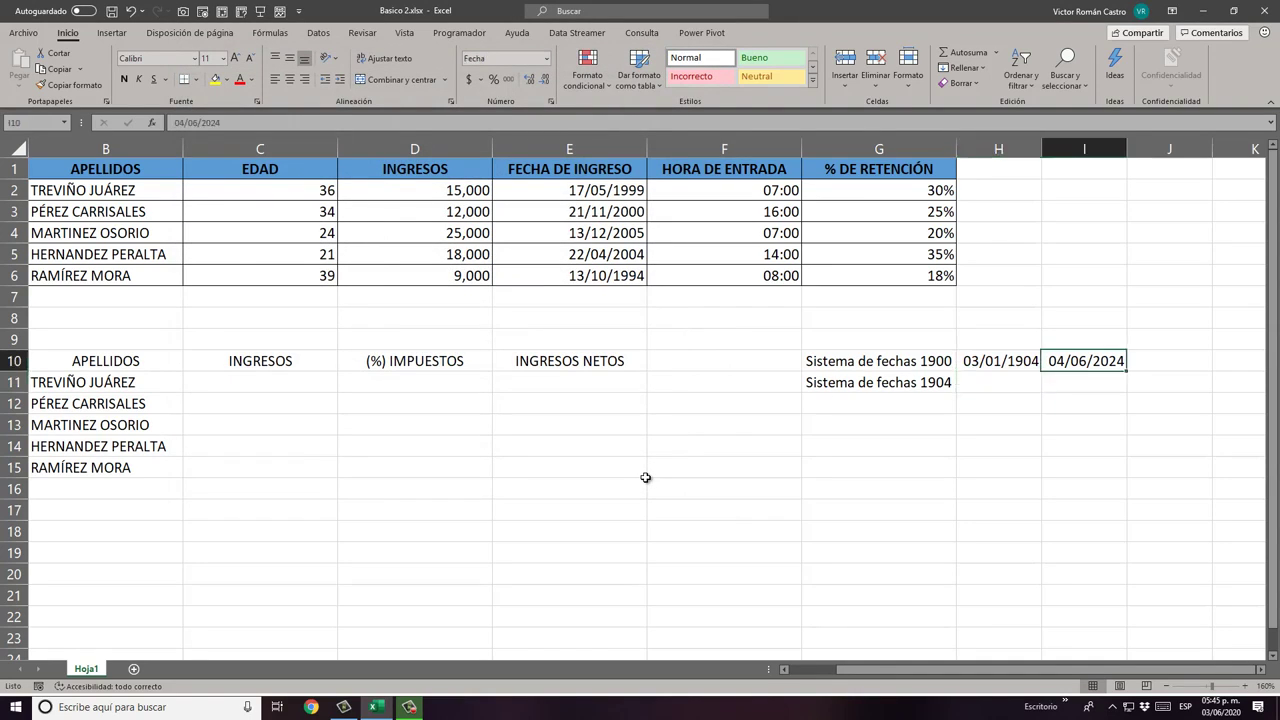
key(Left)
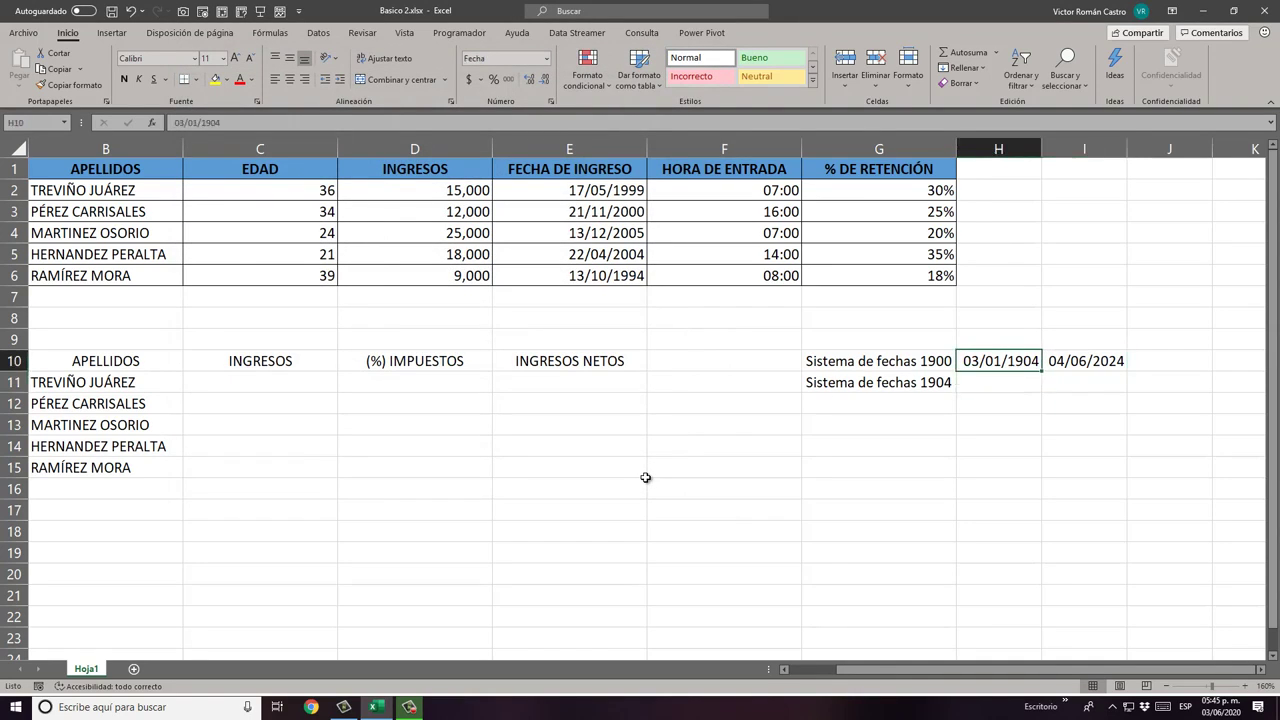
key(Down)
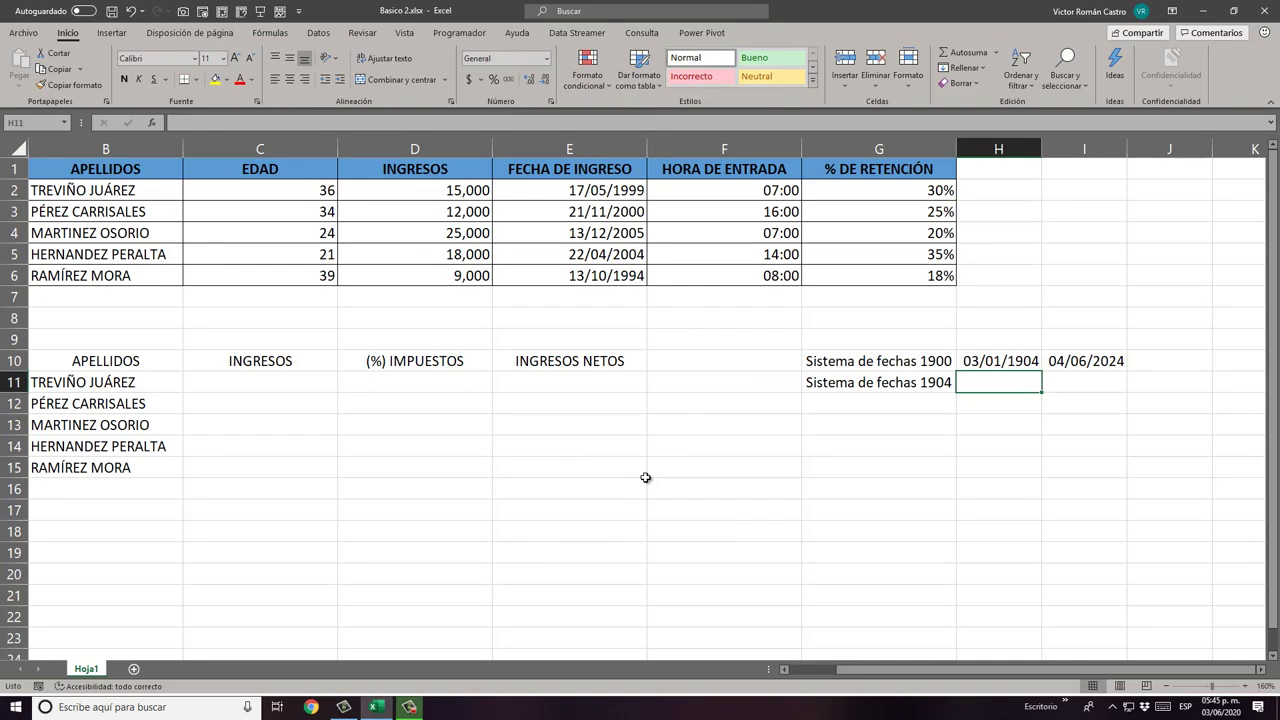
Step: Enter 1 in H11 and apply the Fecha format so it reads 02/01/1904
text(1)
key(Return)
key(Up)
key(ctrl+1)
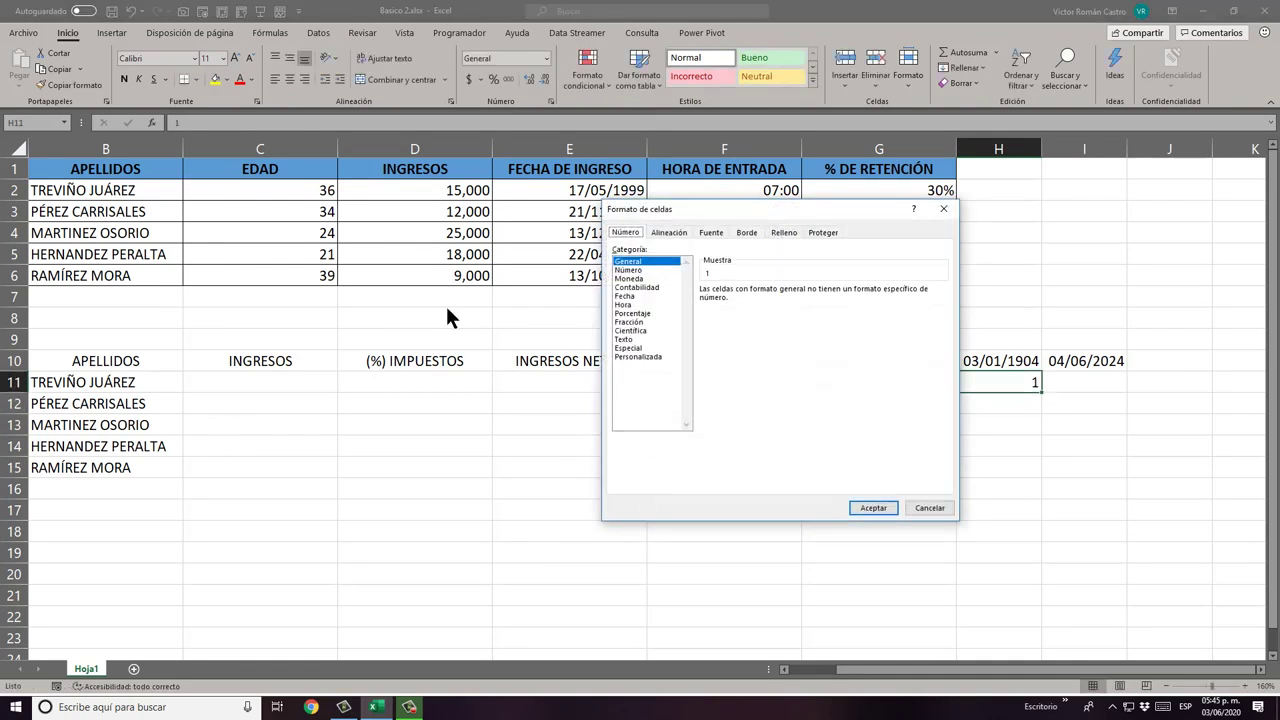
click(624, 295)
click(873, 507)
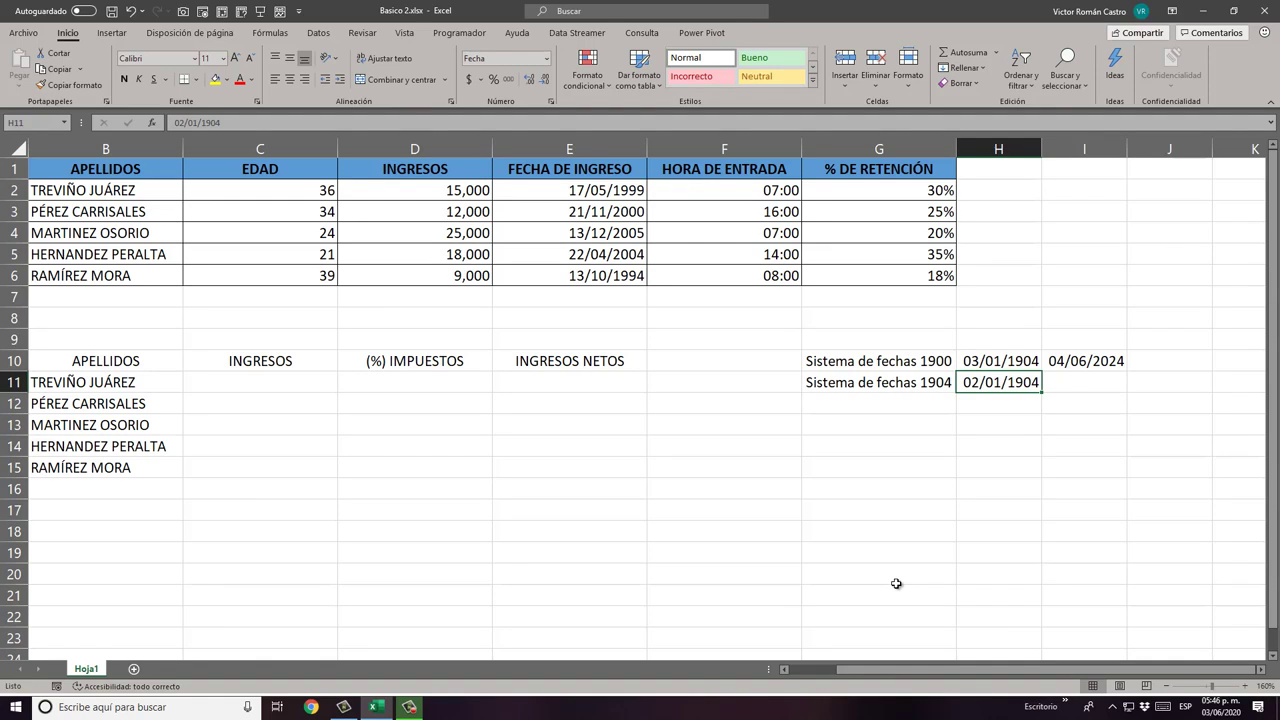
Step: Uncheck 'Usar sistema de fechas 1904' in Advanced options to return to the 1900 system
click(22, 33)
click(60, 670)
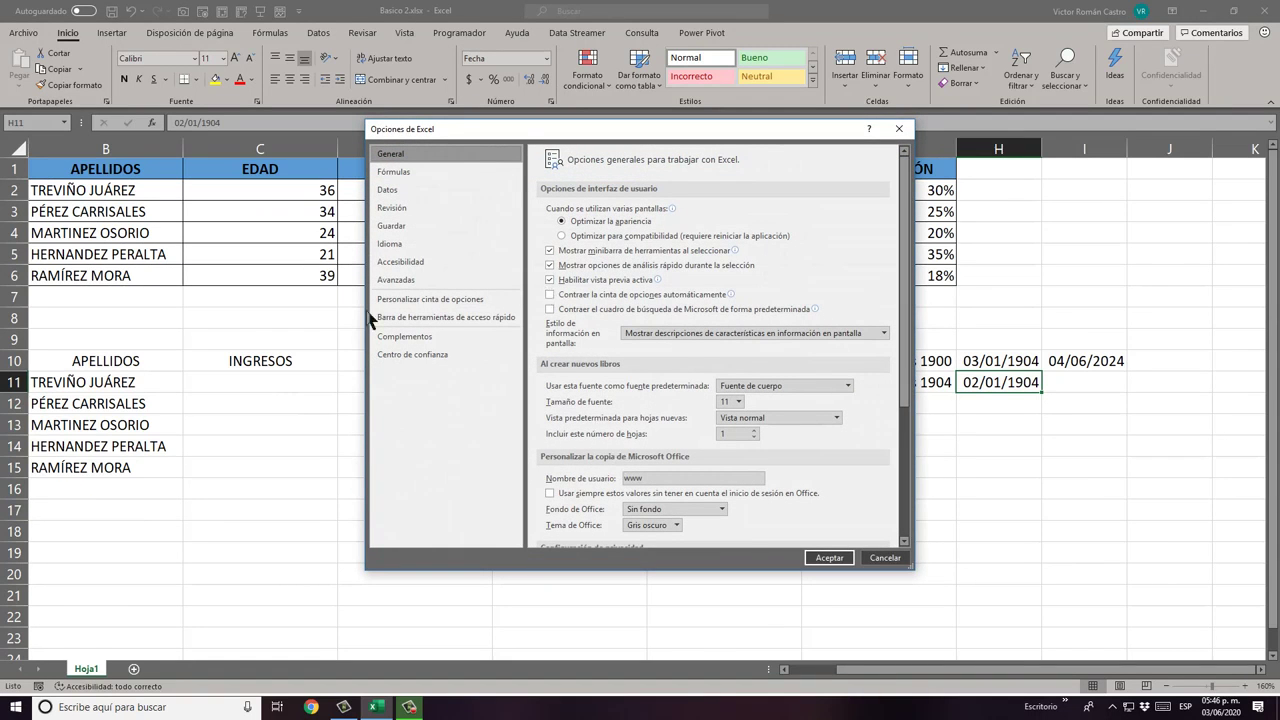
click(405, 300)
key(Up)
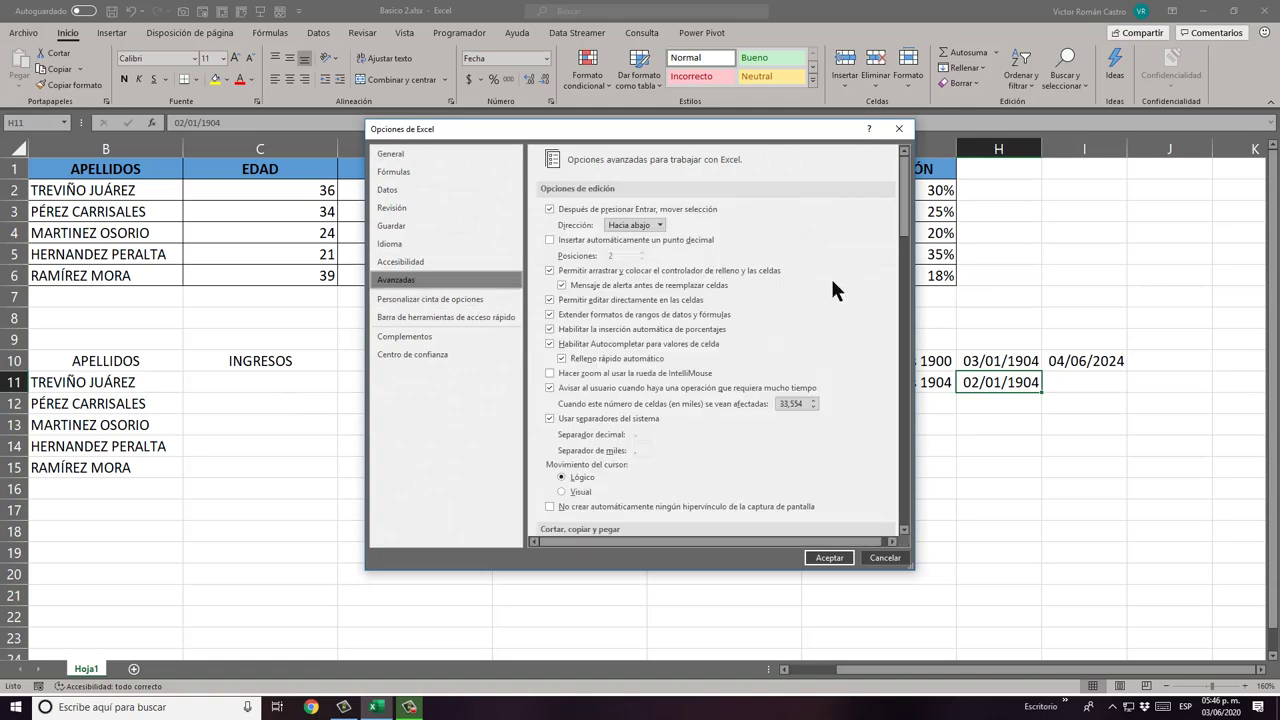
drag(900, 210, 865, 520)
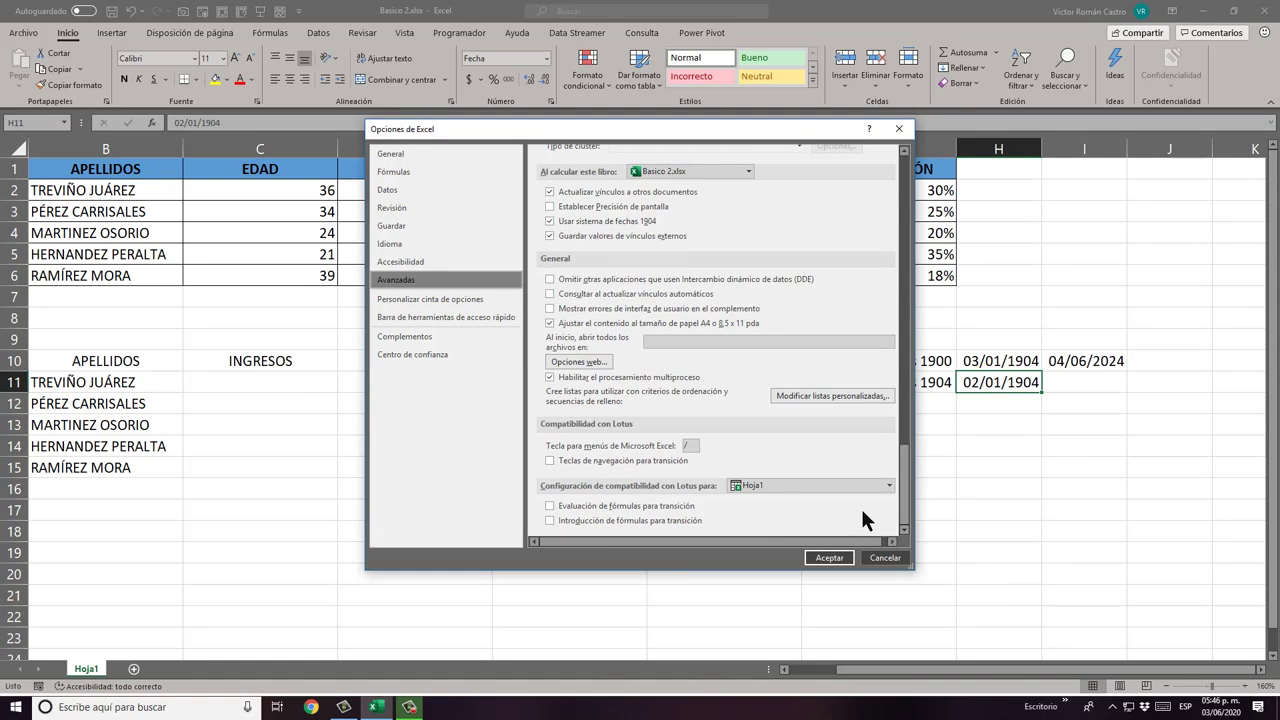
click(549, 221)
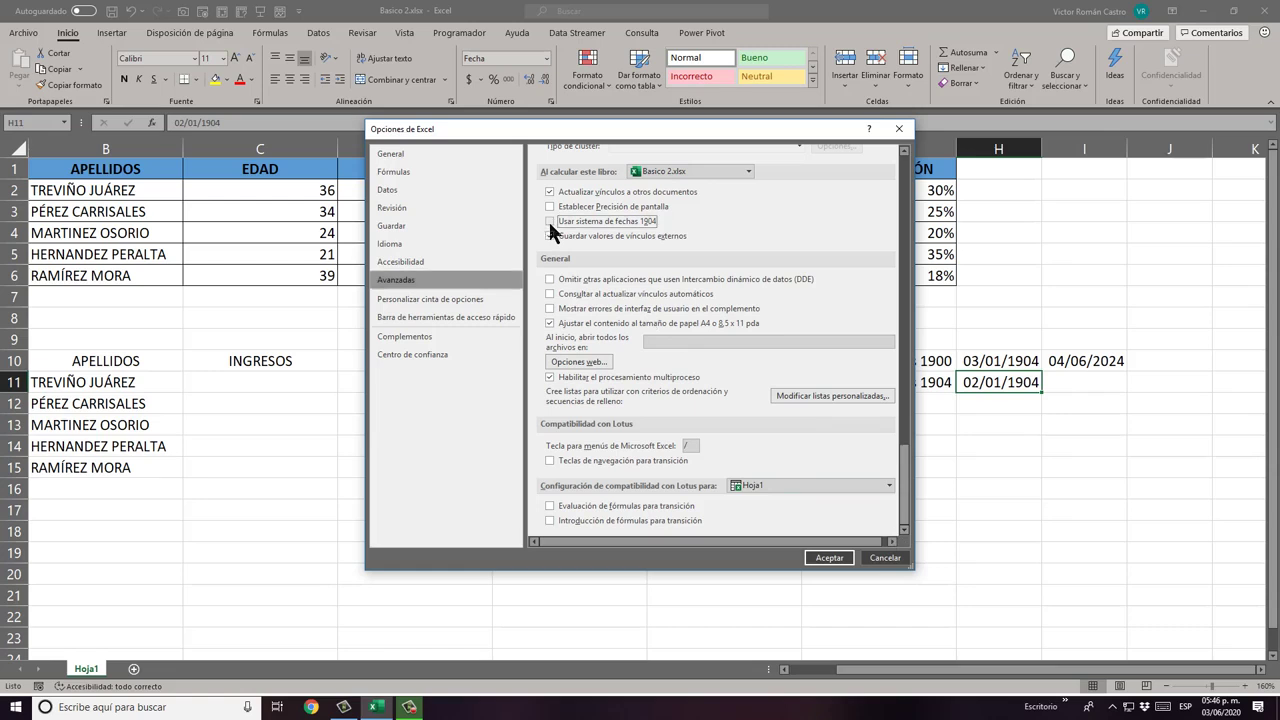
click(829, 560)
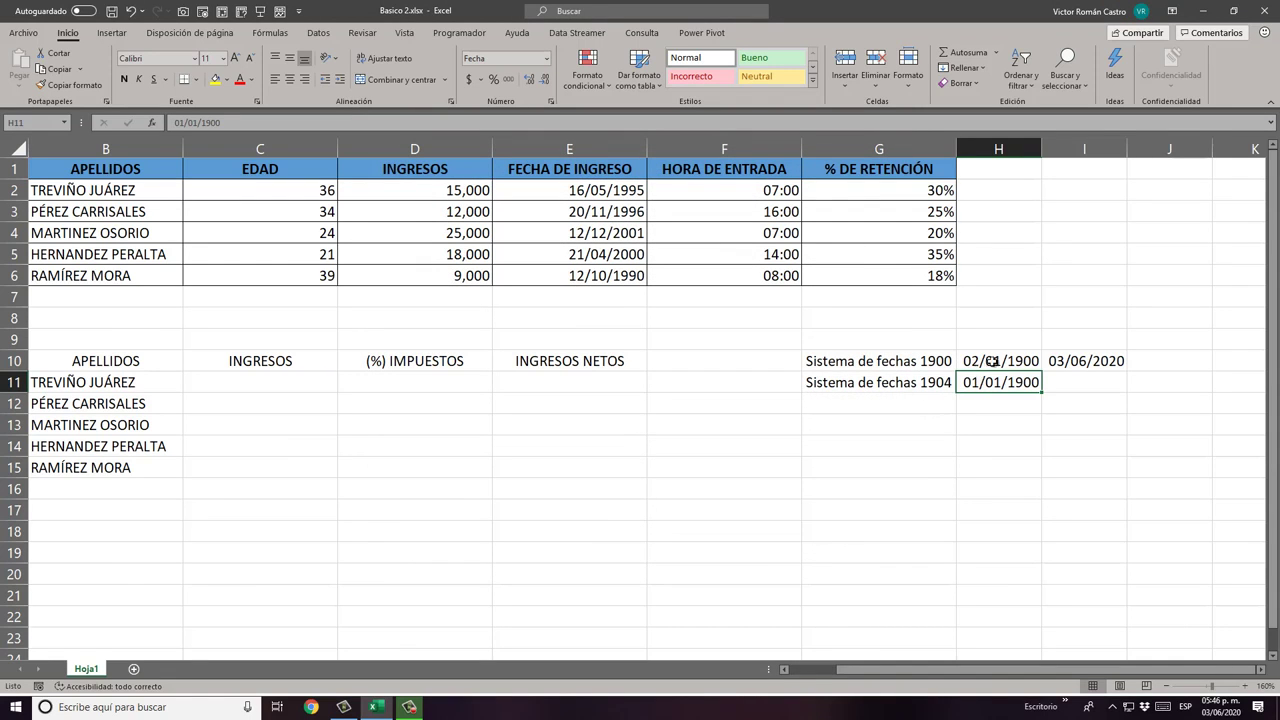
Step: Fill the 03/06/2020 date from I10 down into I11
drag(993, 362, 1044, 393)
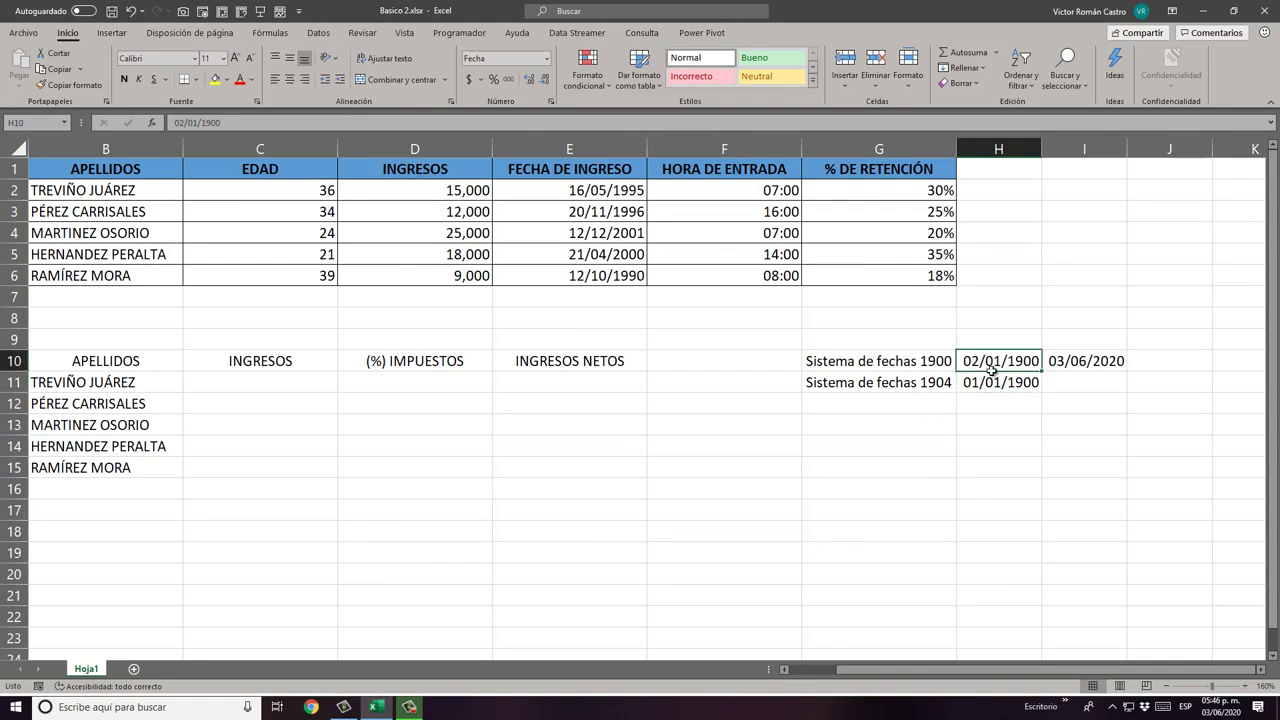
click(905, 362)
click(1007, 361)
click(1088, 366)
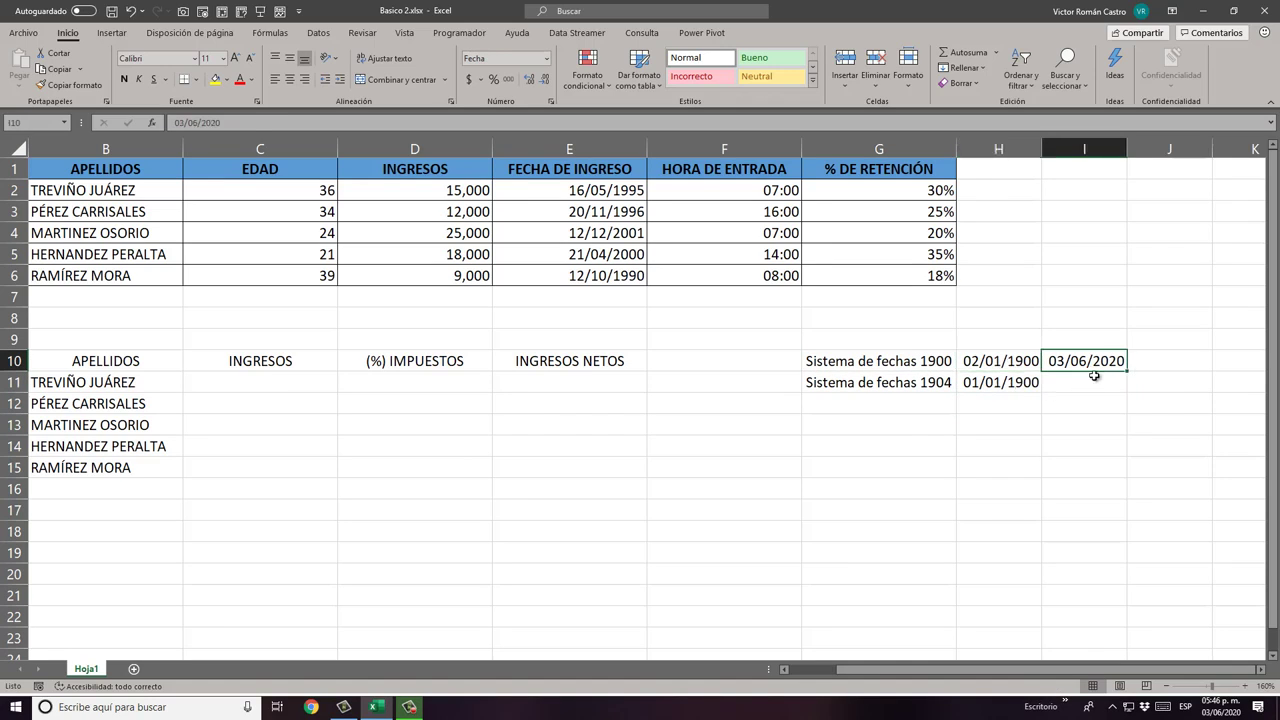
drag(1092, 371, 1094, 378)
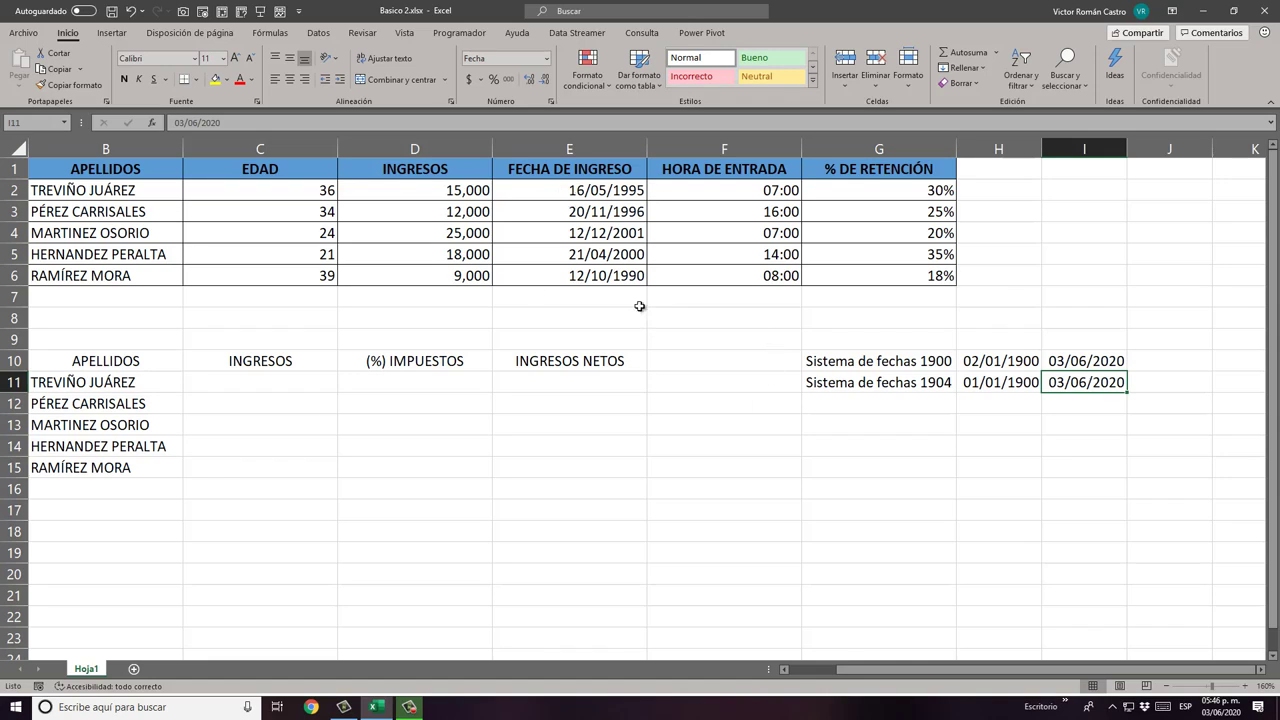
click(1077, 192)
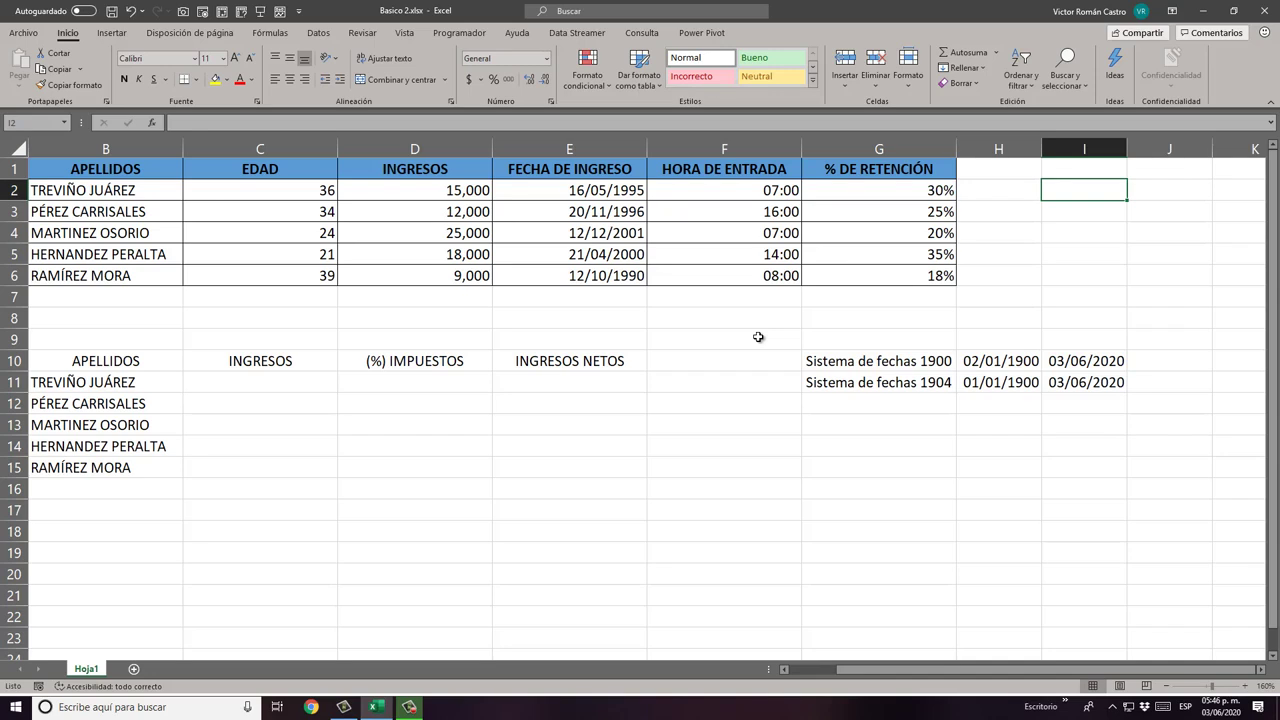
Step: Enter 1 in I2 and the formula =I2/24 in J2
text(1)
key(Return)
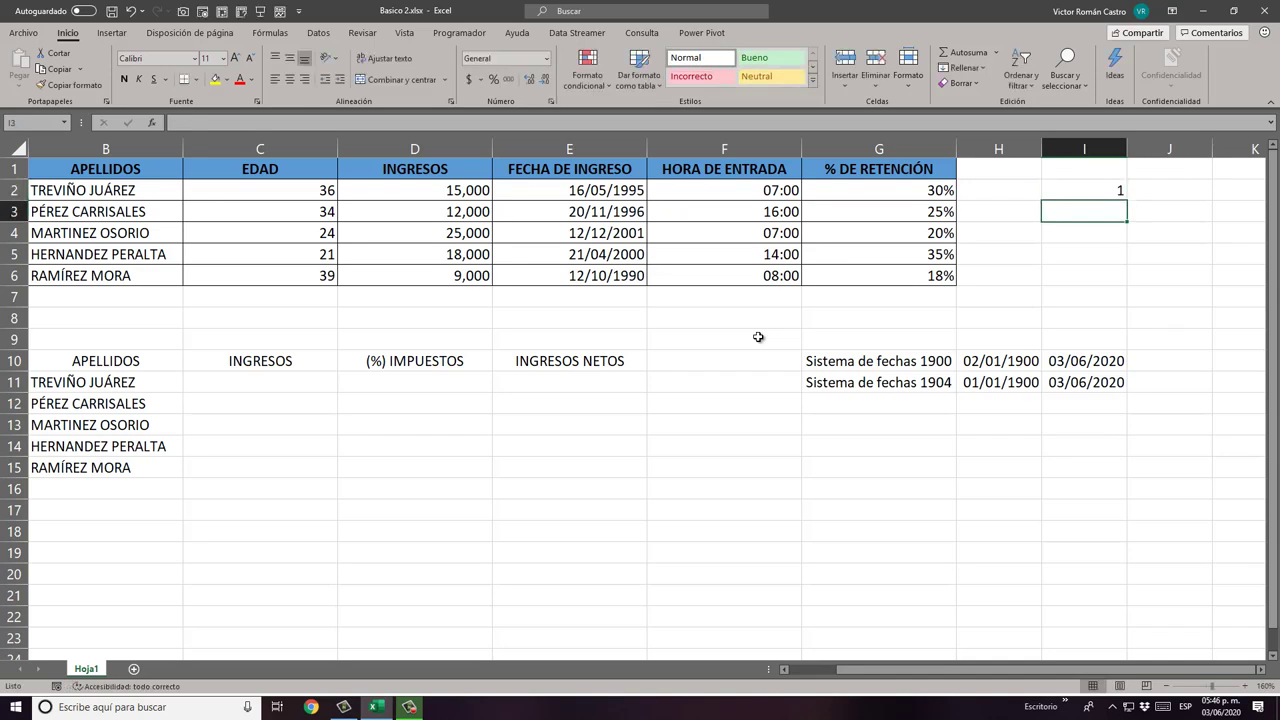
key(Up)
key(Right)
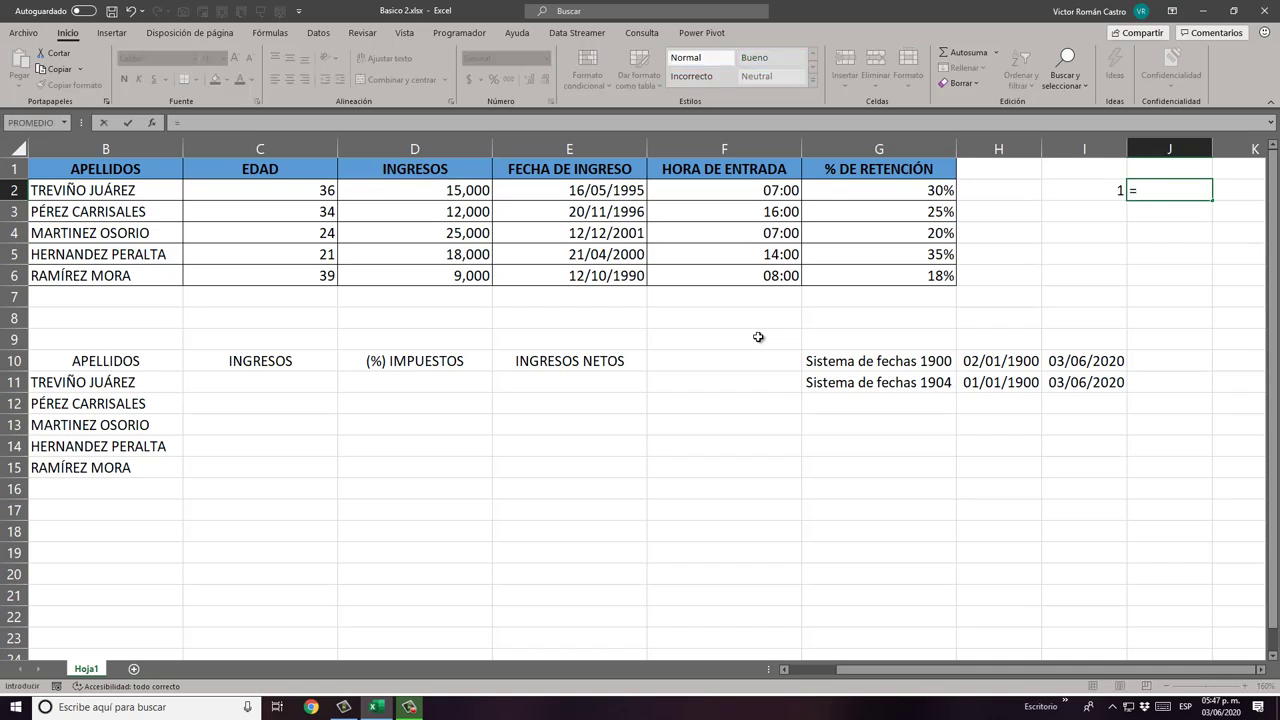
key(Left)
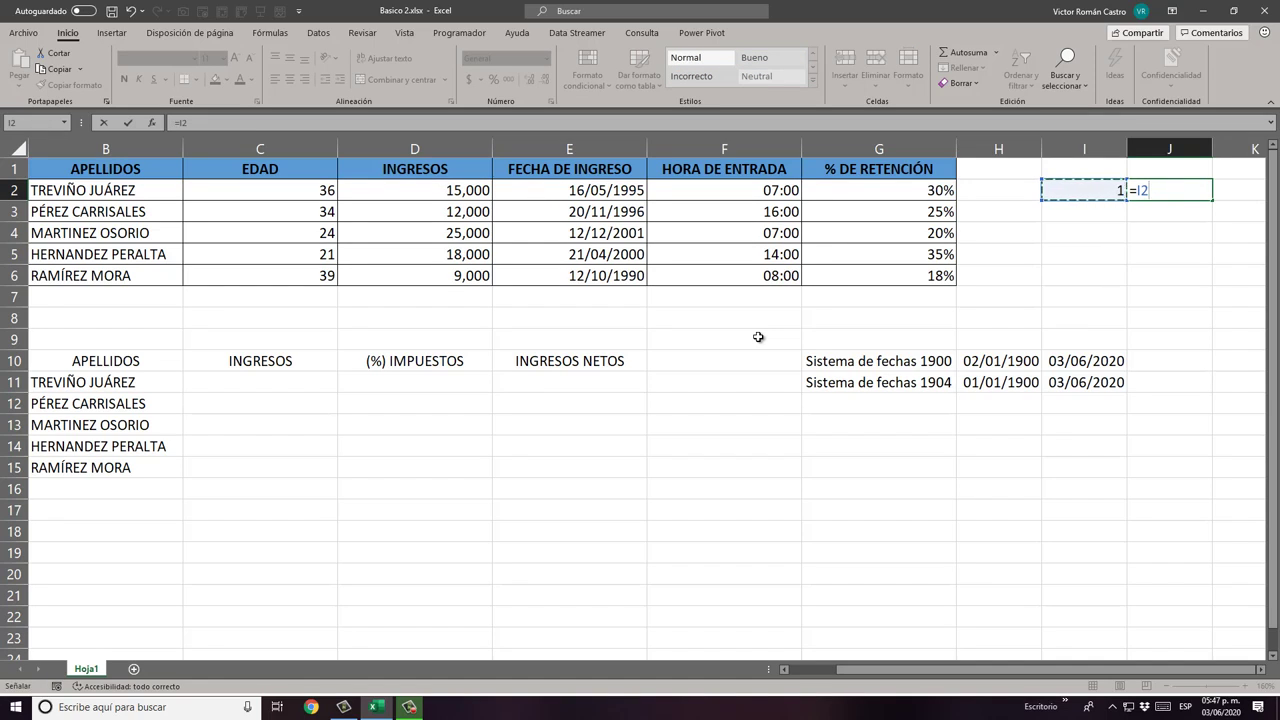
text(/24)
key(Return)
key(Up)
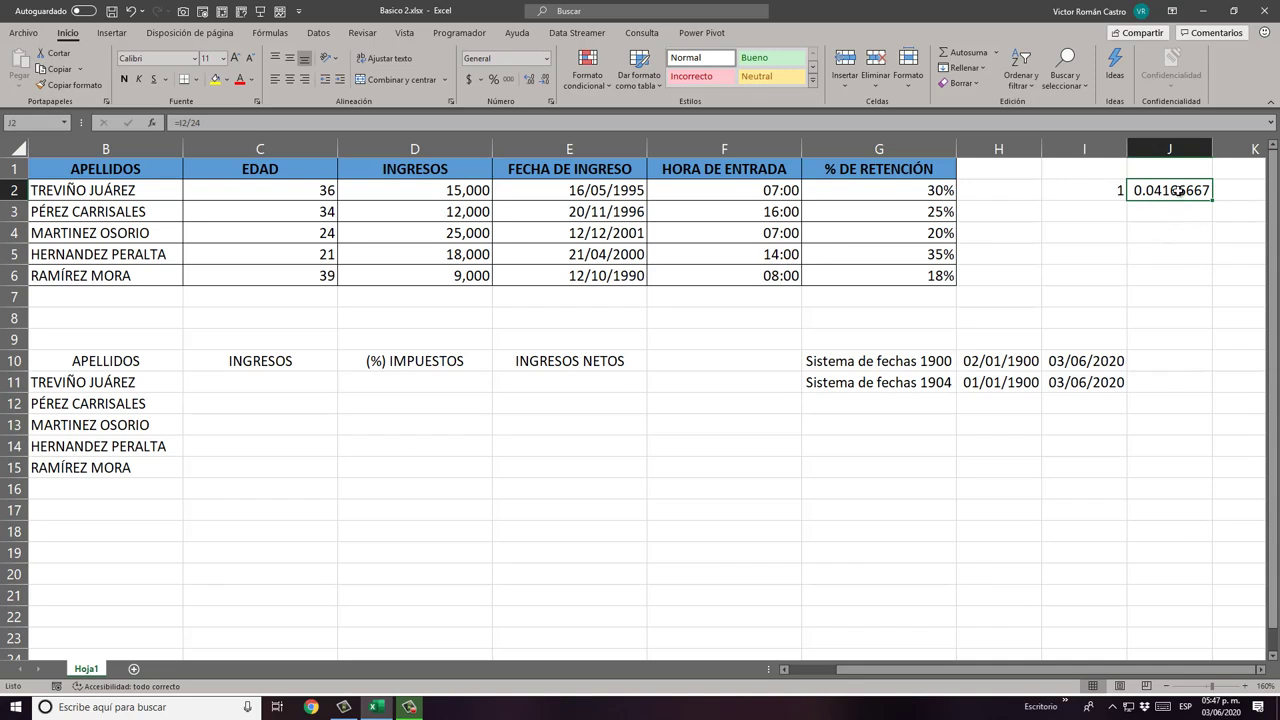
Step: Format J2 with the 13:30:55 Hora time style so it shows 1:00:00
right_click(1180, 195)
click(1070, 497)
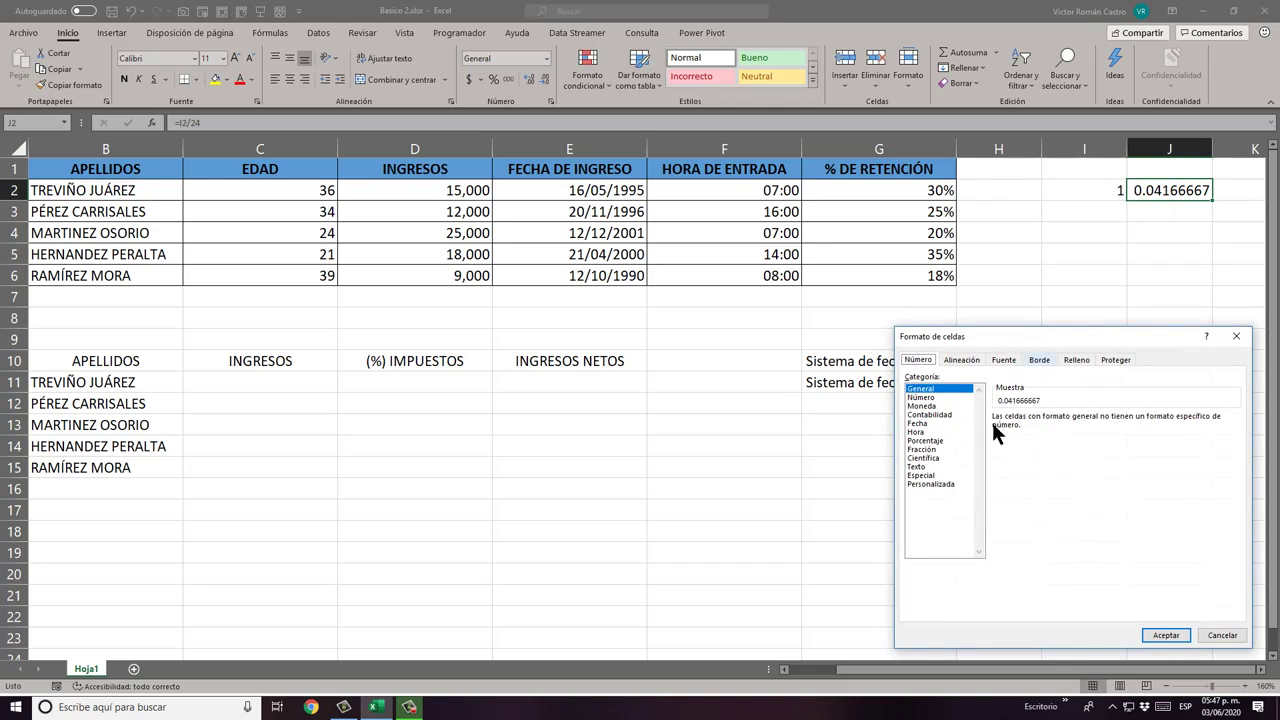
click(916, 432)
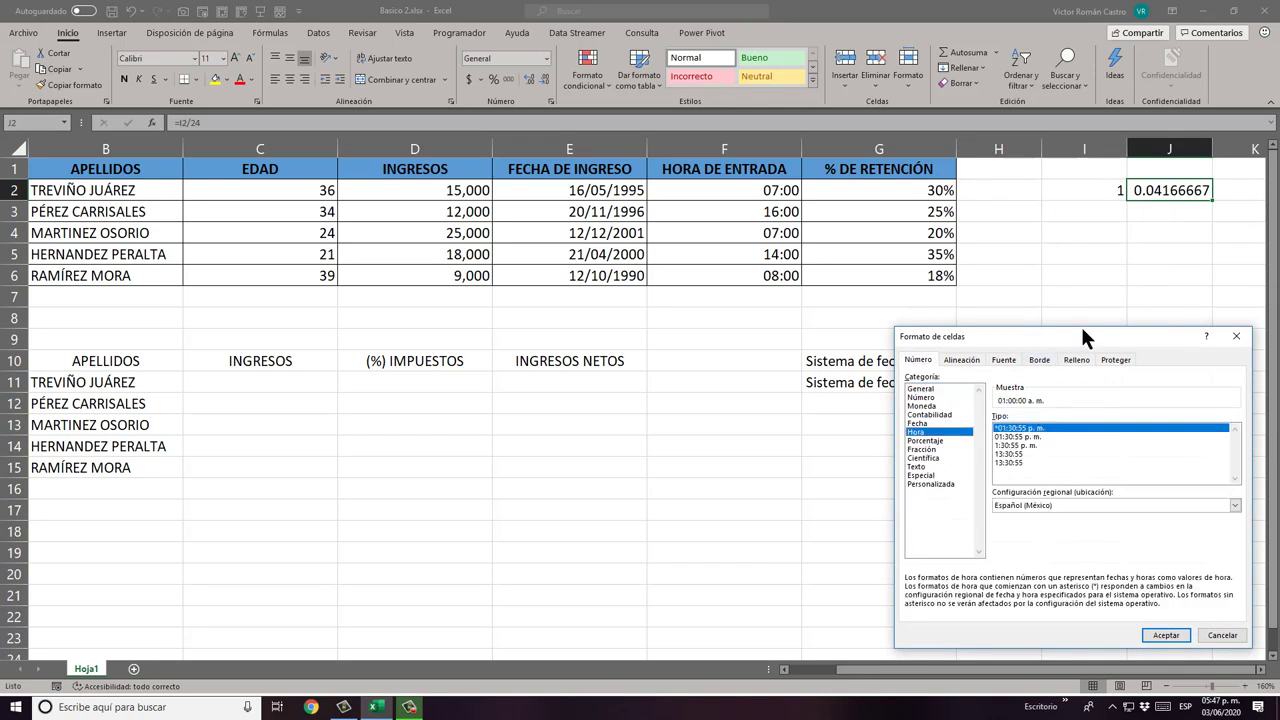
drag(1082, 334, 869, 301)
click(808, 420)
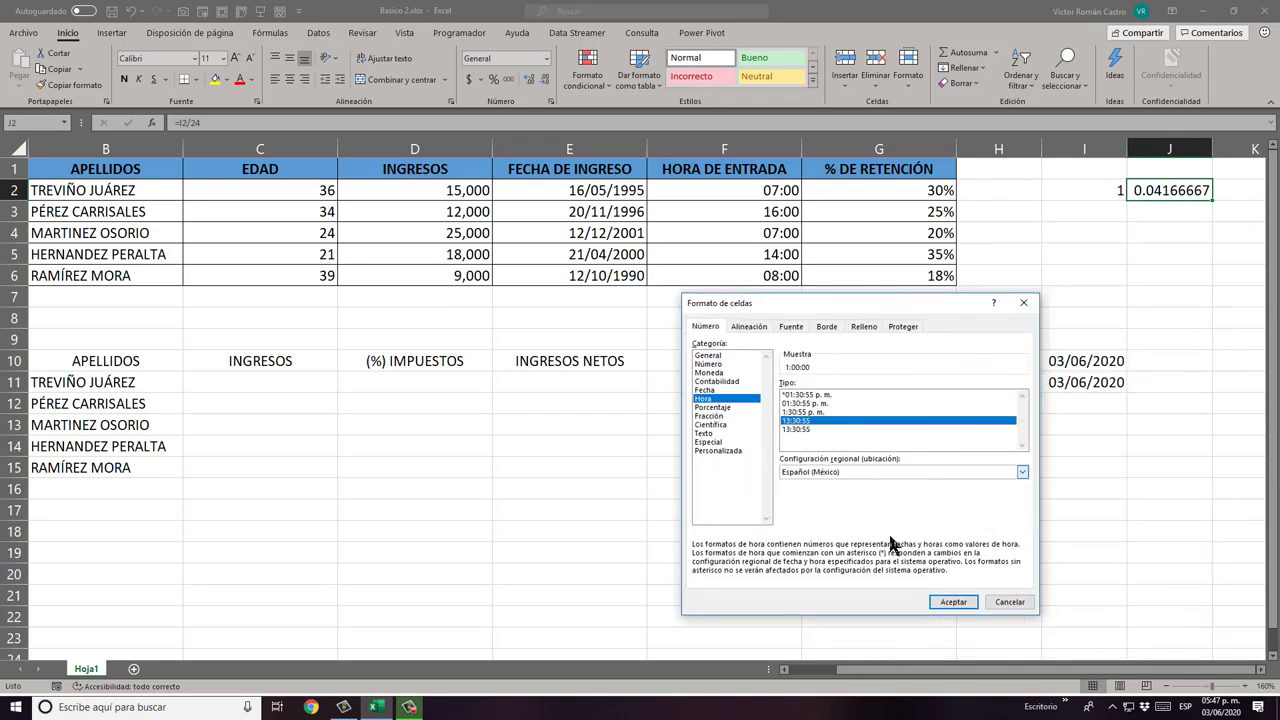
click(952, 601)
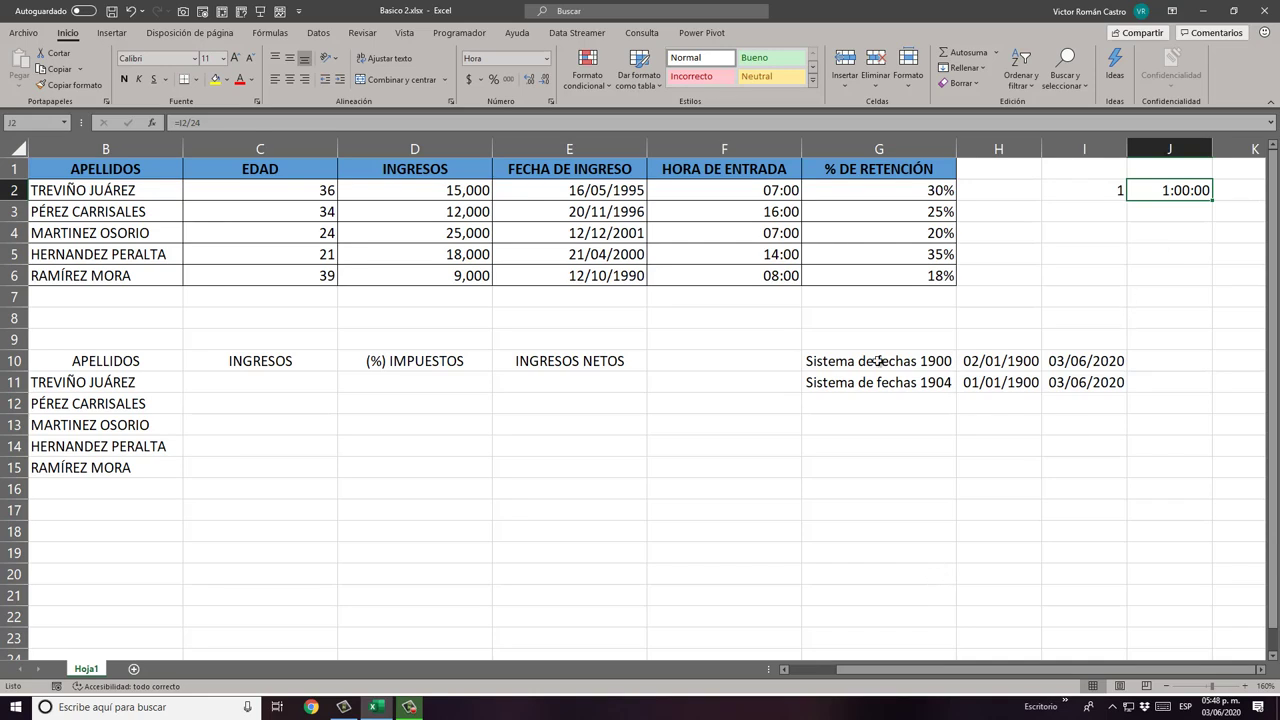
Step: Review the % DE RETENCIÓN percentages in column G, starting from 30% in G2
drag(887, 190, 893, 276)
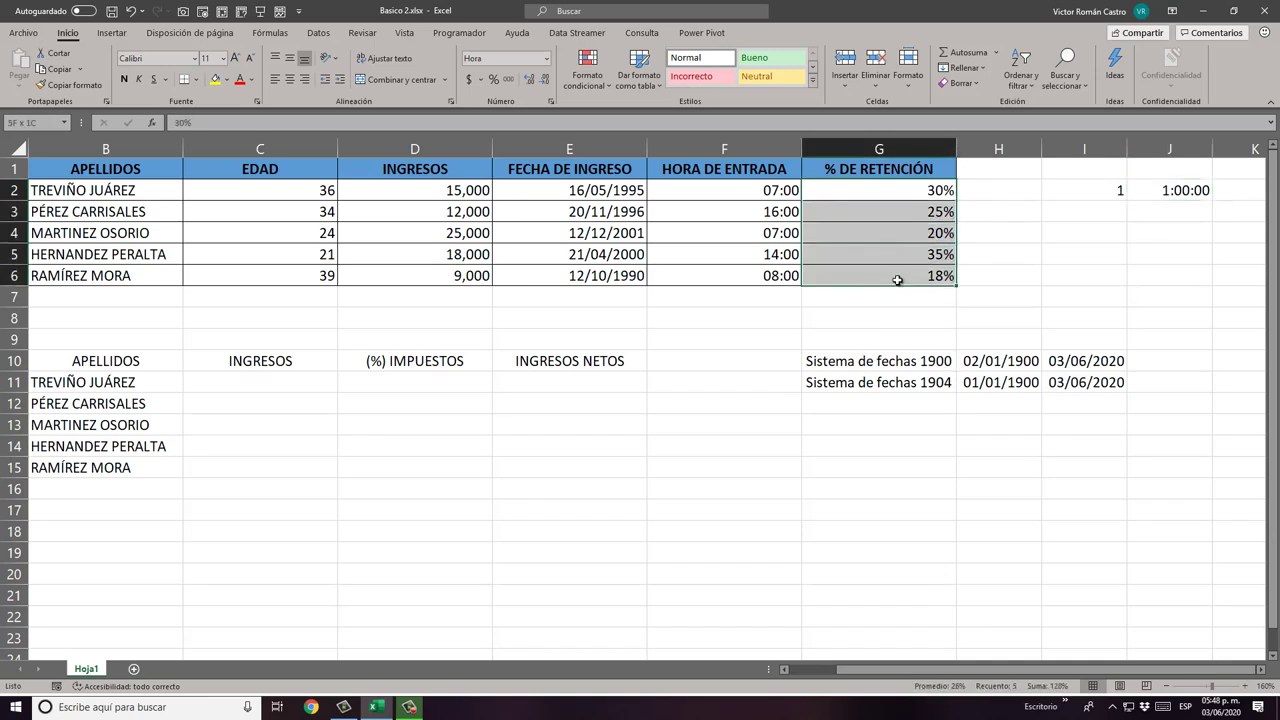
click(903, 190)
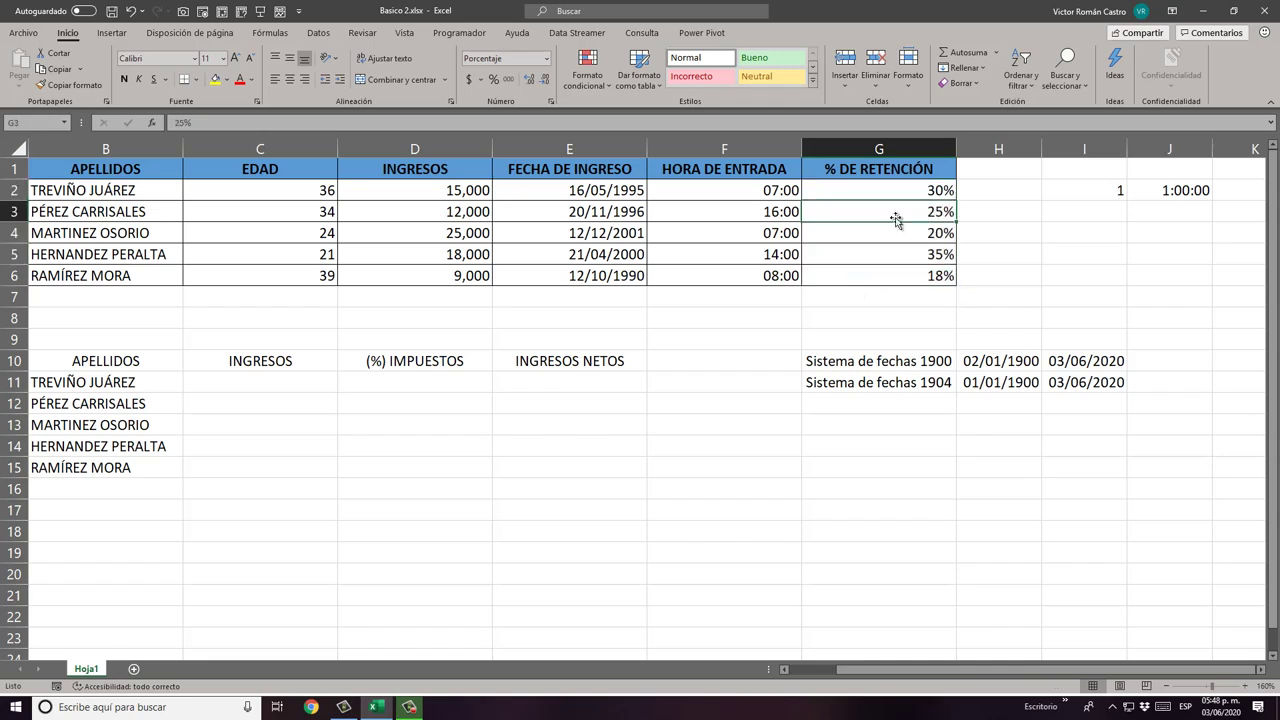
click(891, 236)
click(887, 269)
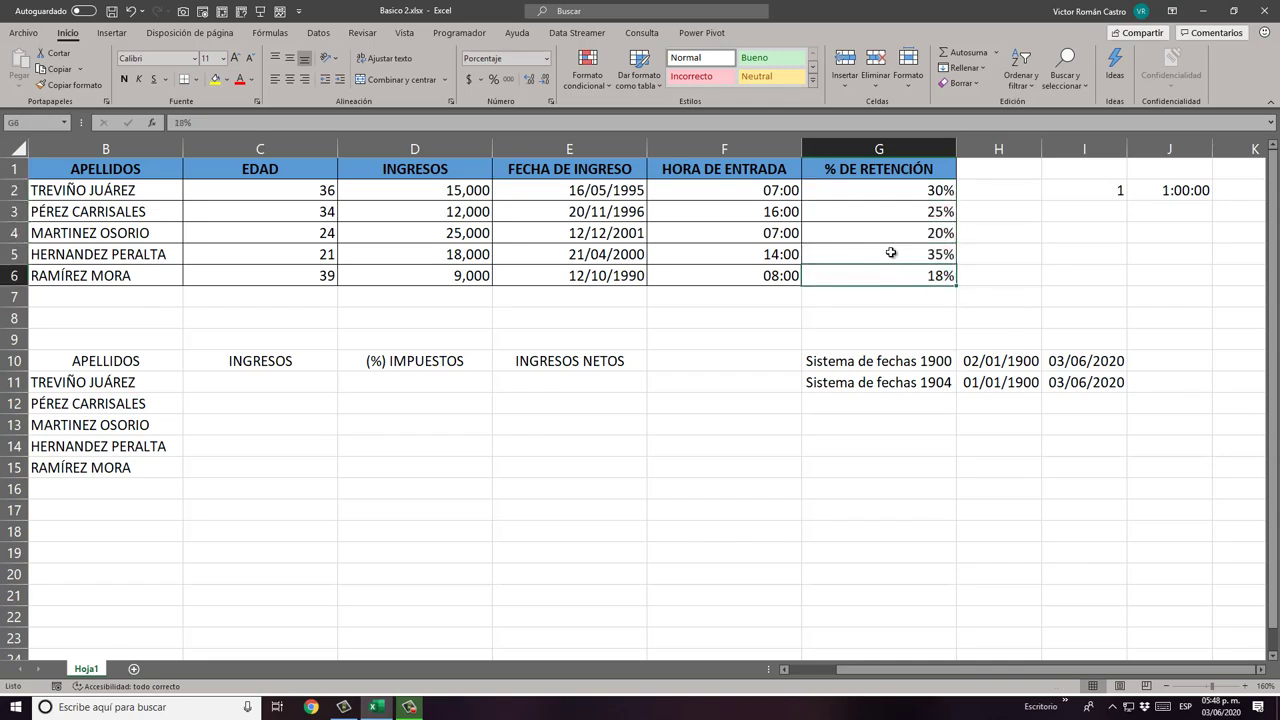
click(886, 255)
click(890, 234)
click(900, 209)
click(898, 188)
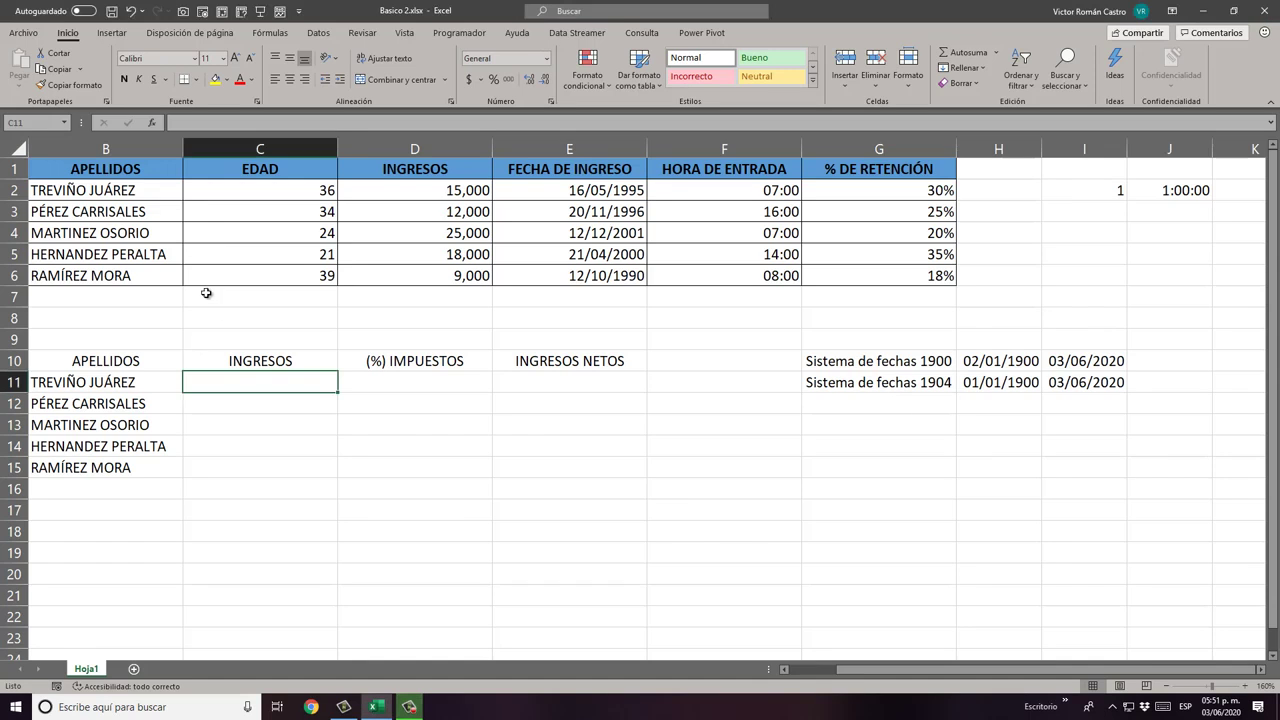
Step: Give B10:E15 outline and interior borders from the Format Cells Borde tab
drag(103, 355, 544, 466)
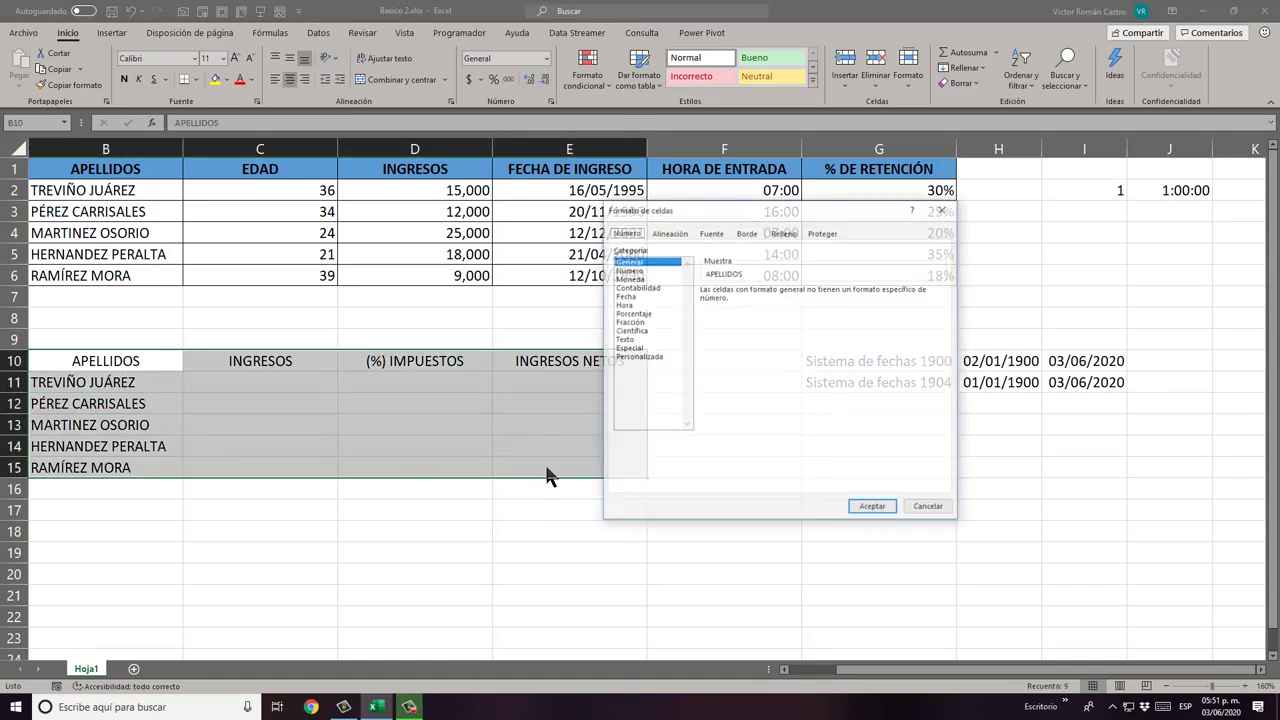
key(ctrl+1)
drag(773, 214, 915, 220)
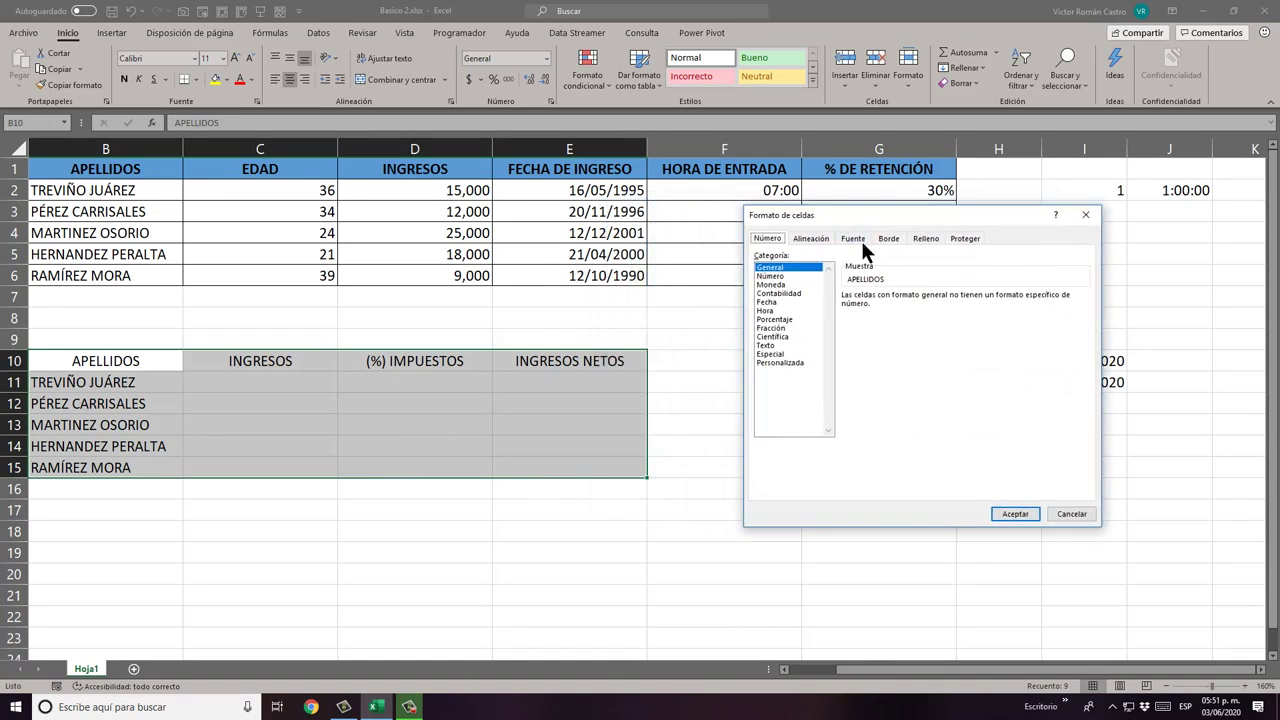
click(855, 238)
click(888, 240)
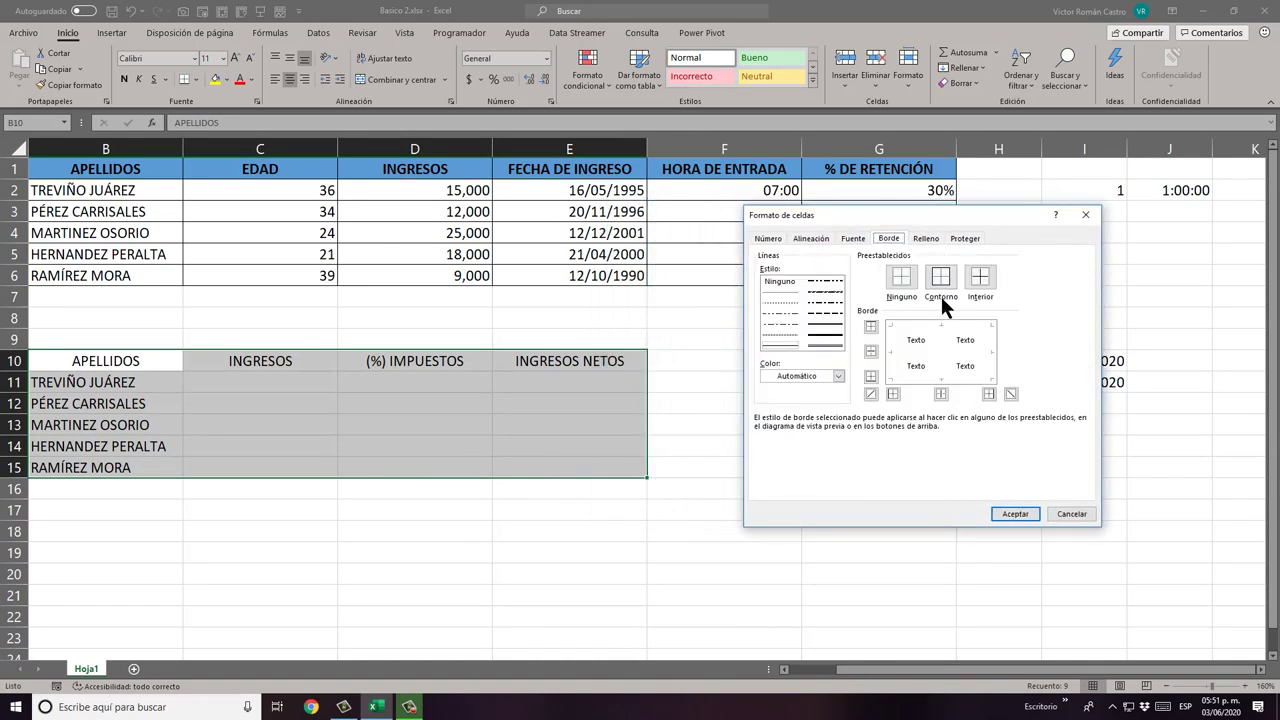
click(980, 277)
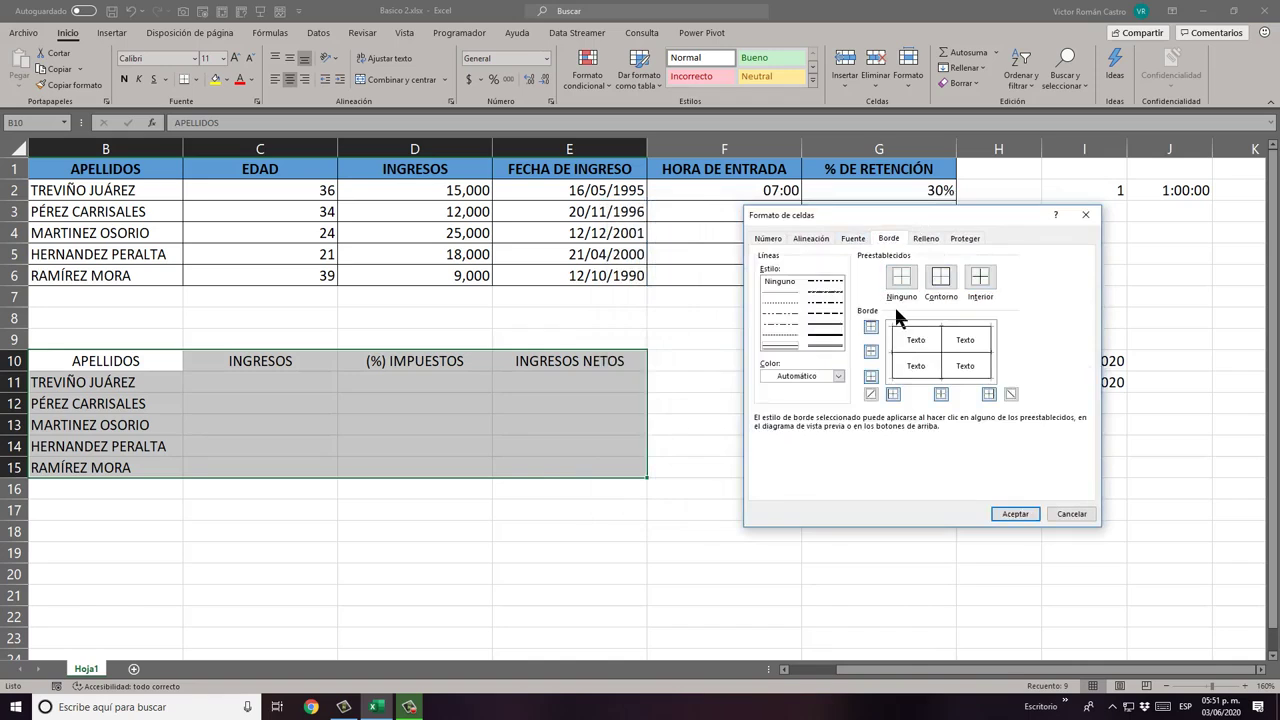
click(1016, 513)
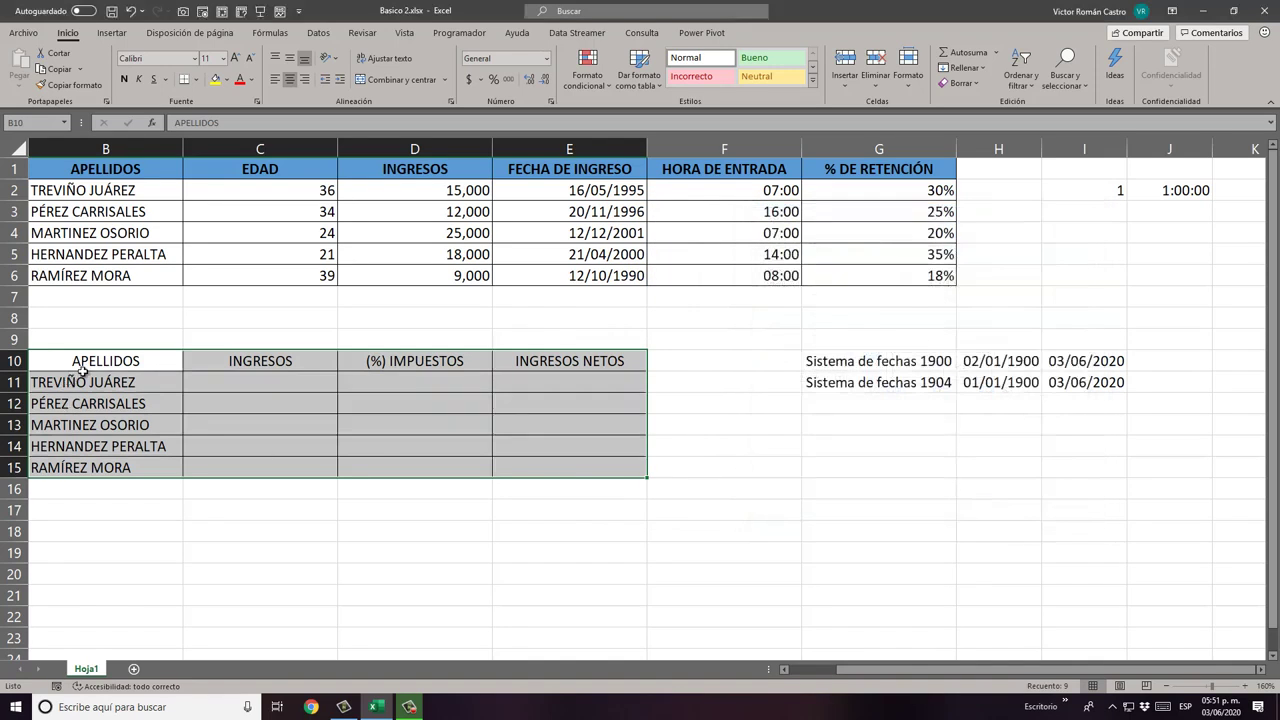
drag(90, 362, 540, 355)
Step: Bold the B10:E10 headers and fill them with the first table's blue
key(ctrl+n)
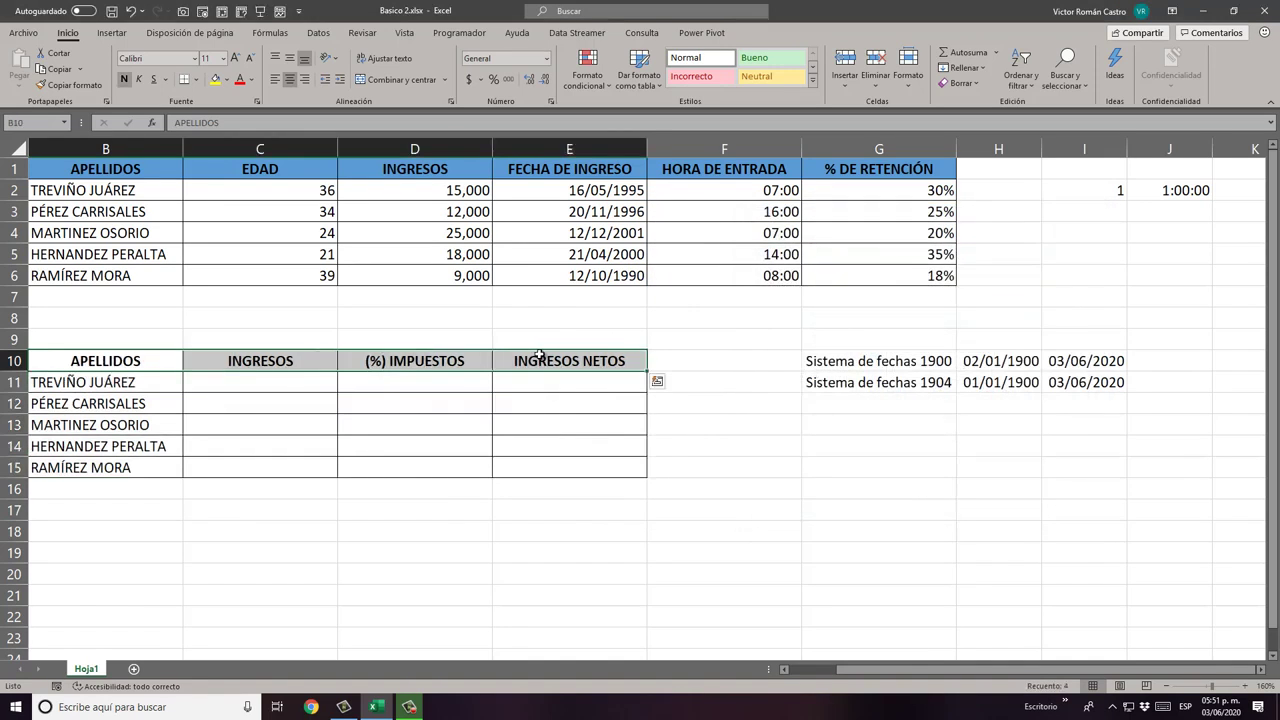
click(228, 80)
click(255, 108)
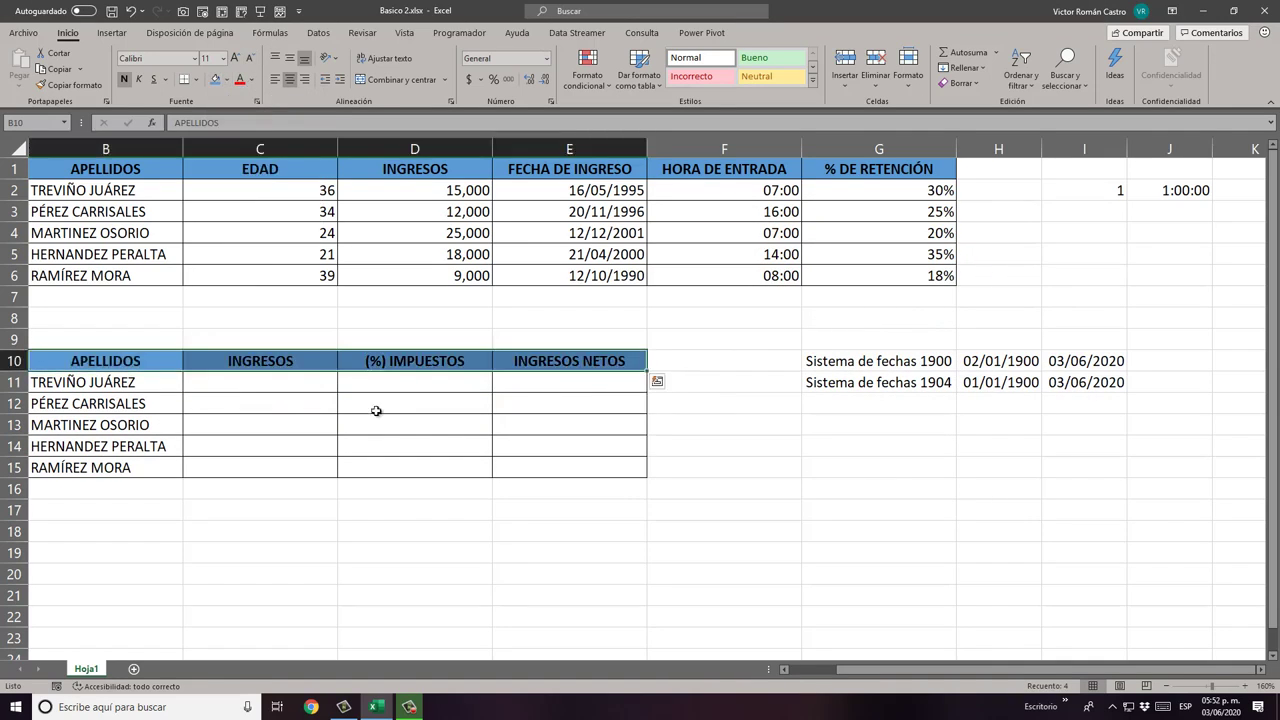
click(297, 374)
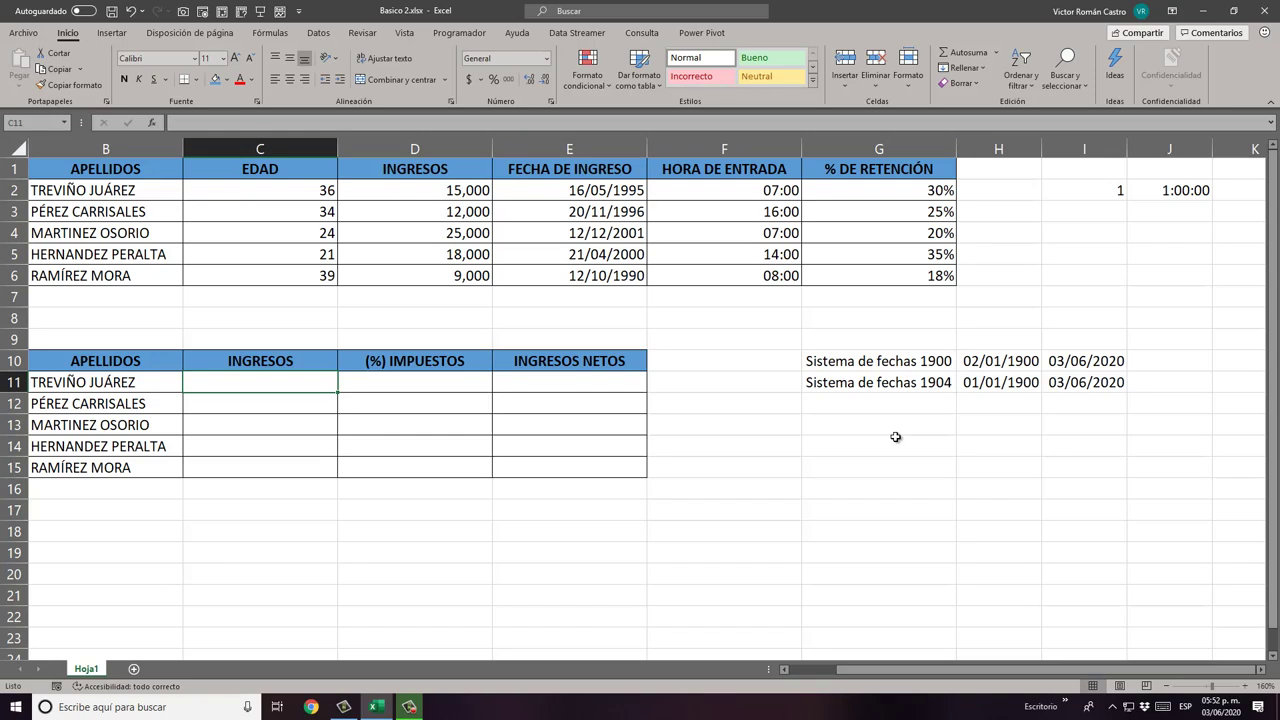
Step: Move through row 11 of the second table, then start a formula with = in C11
text(=)
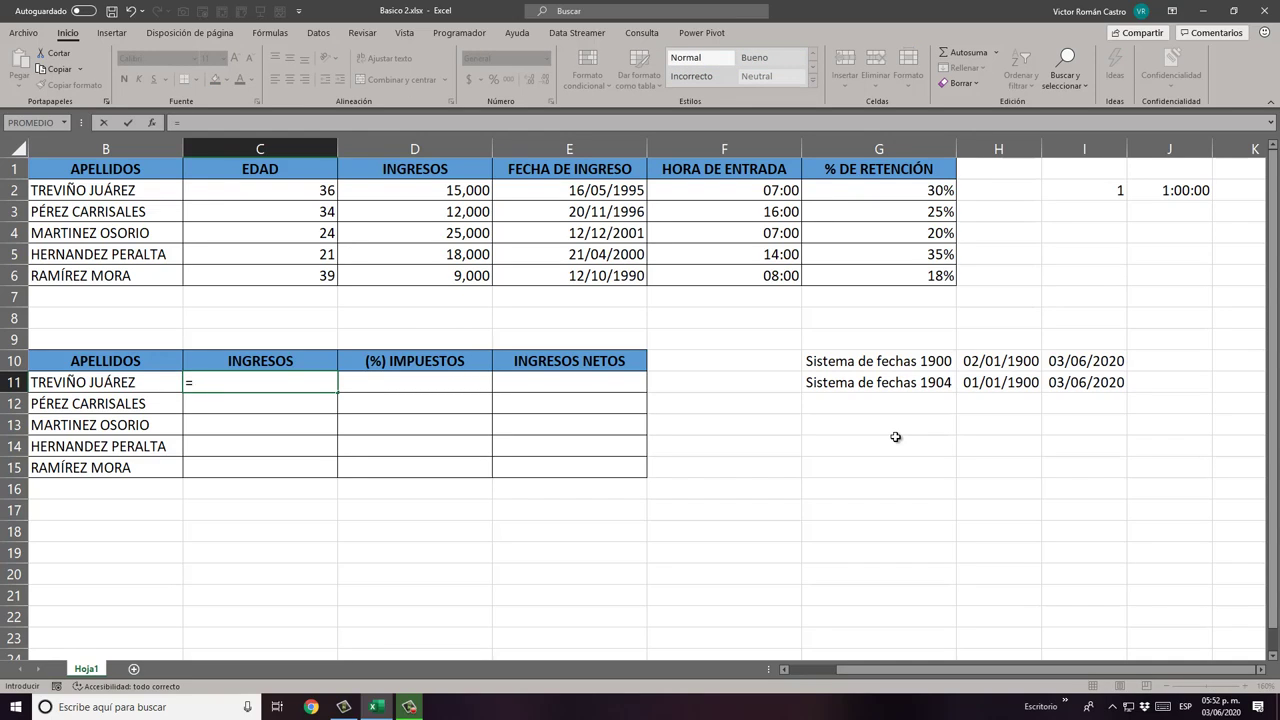
key(Escape)
key(Left)
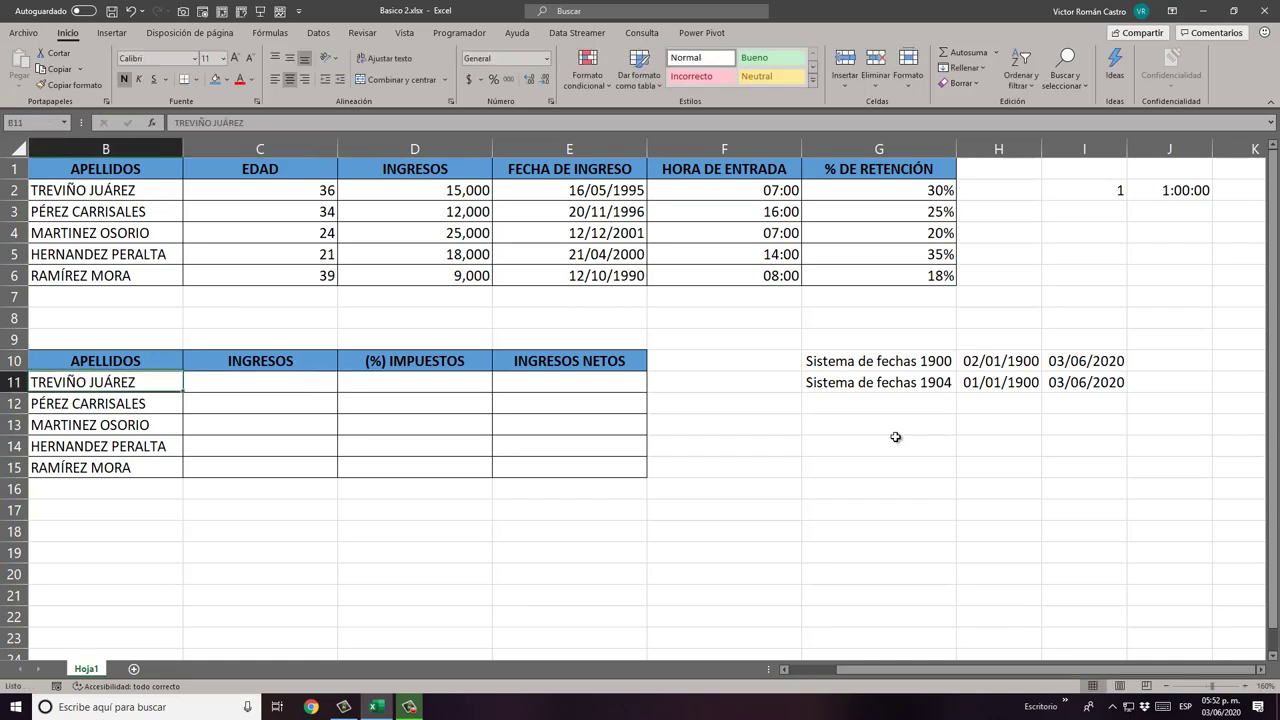
key(Down)
key(Down)
key(Down)
key(Down)
key(Right)
key(Up)
key(Up)
key(Up)
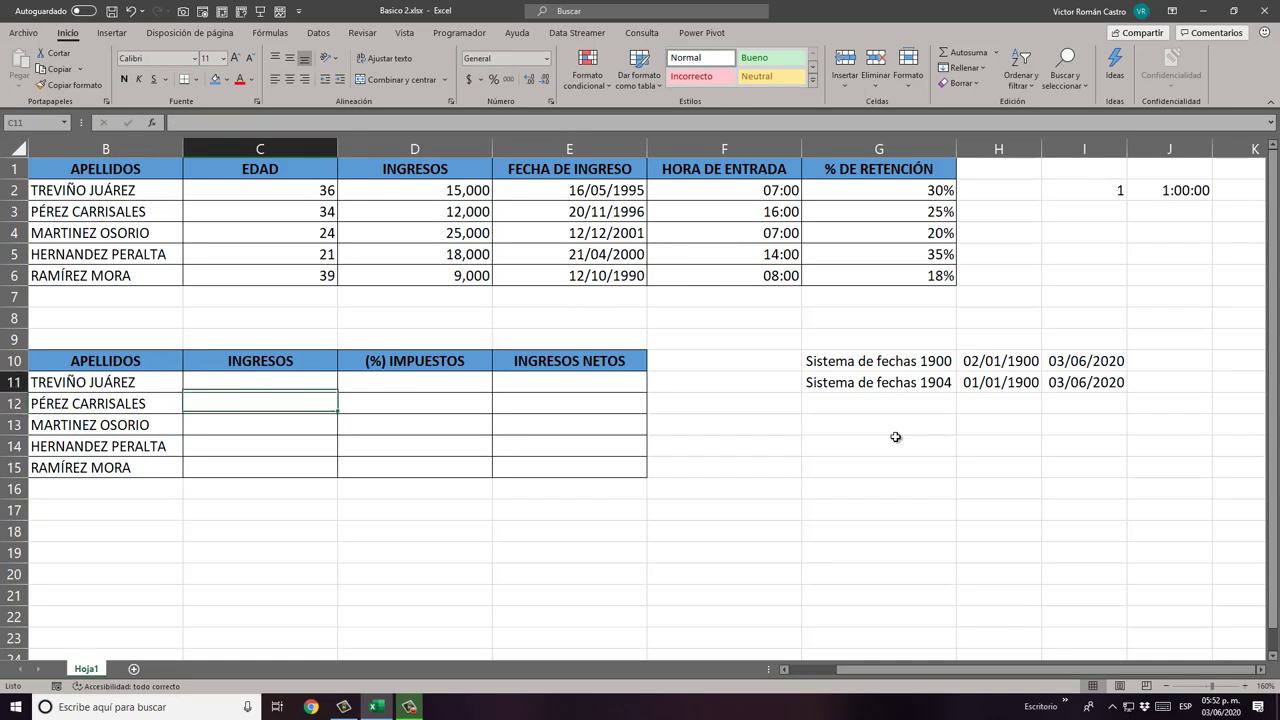
key(Up)
key(Right)
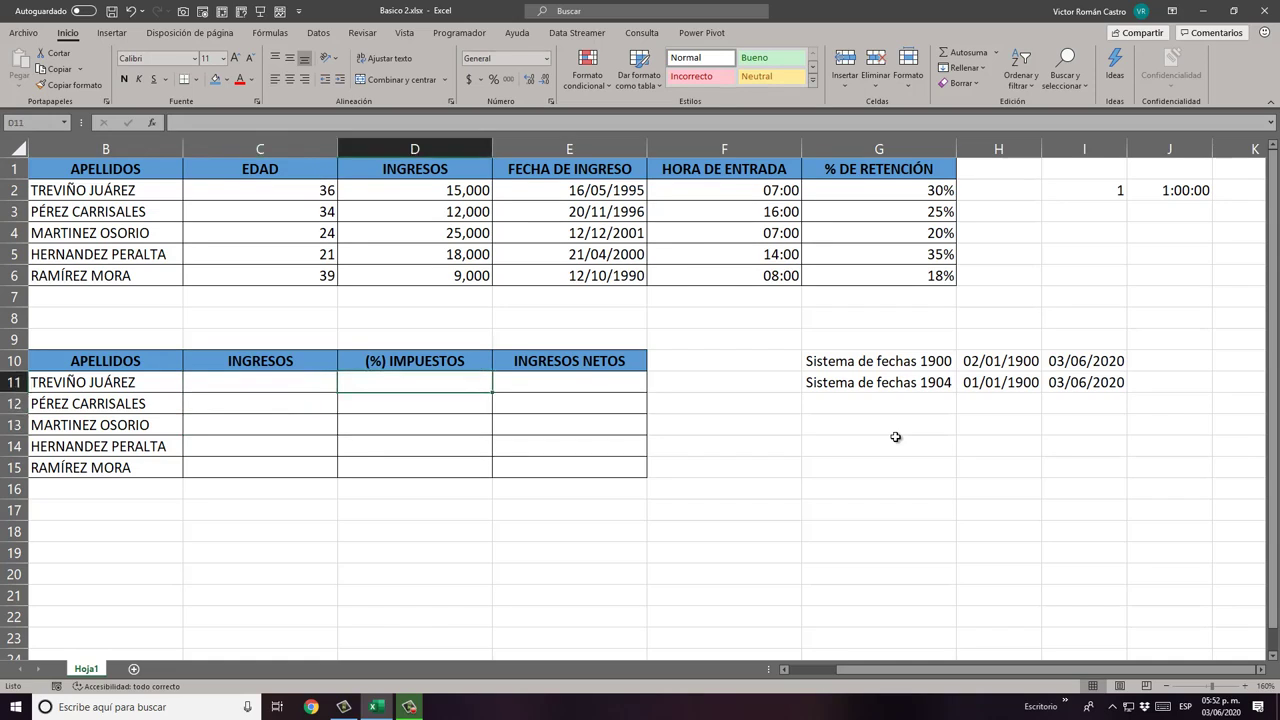
key(Right)
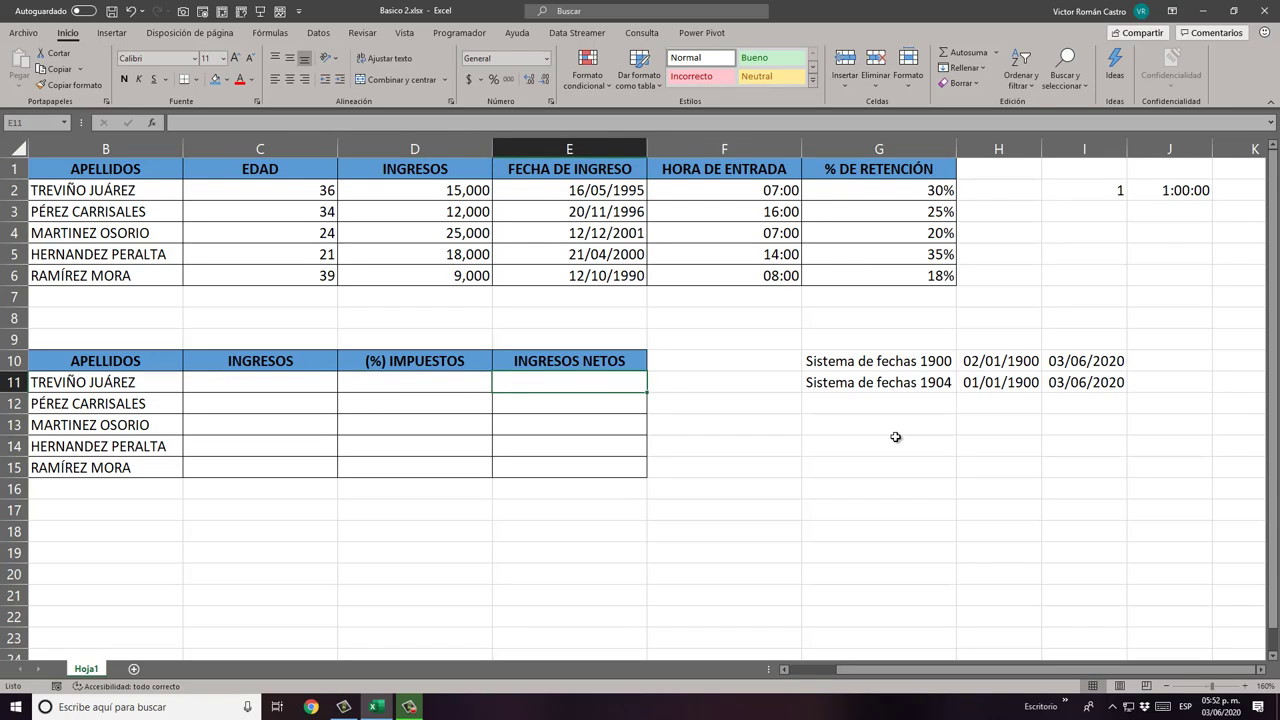
key(Left)
key(Left)
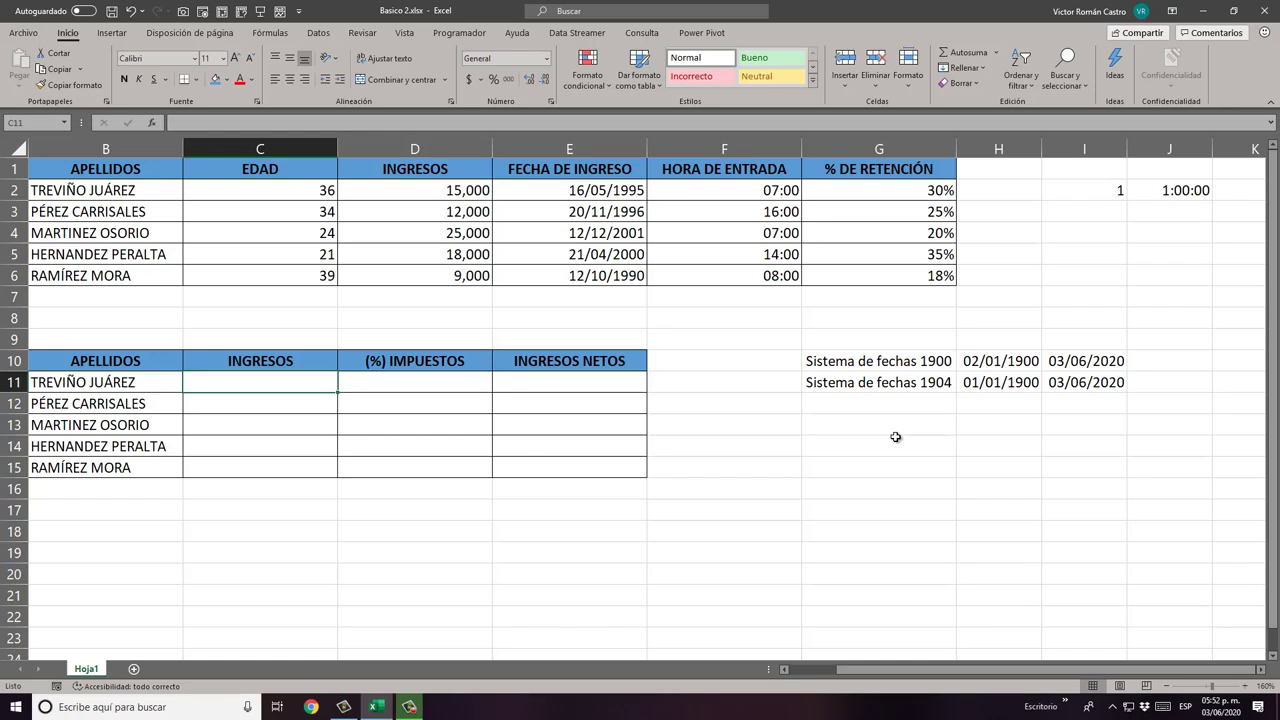
text(=)
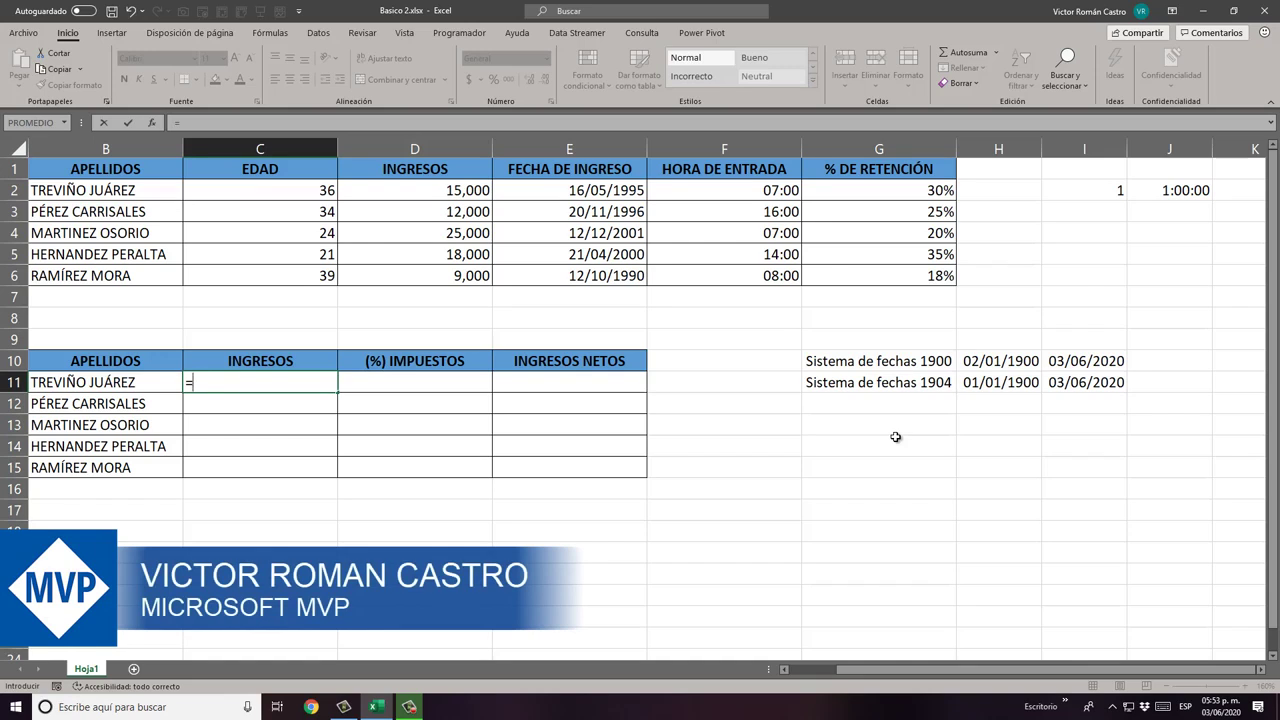
Step: Cancel the C11 formula and review the source data in D2, column D, row 2 and F6
key(Escape)
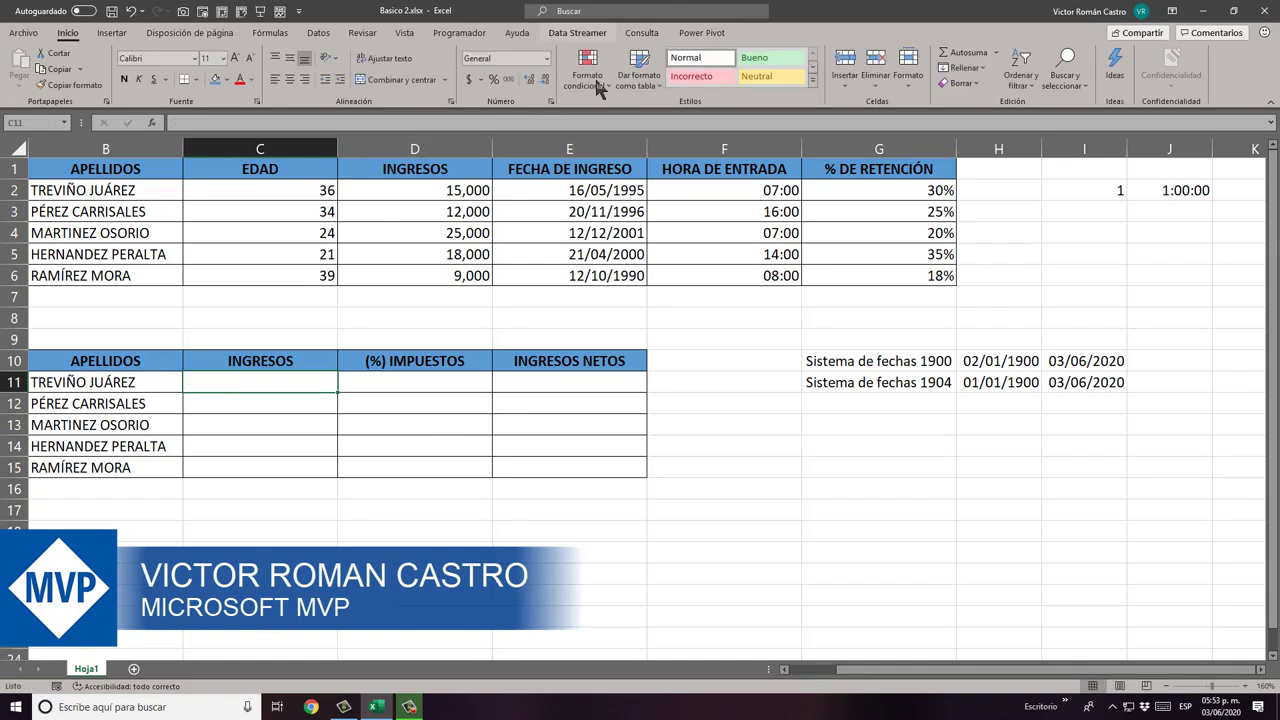
click(421, 193)
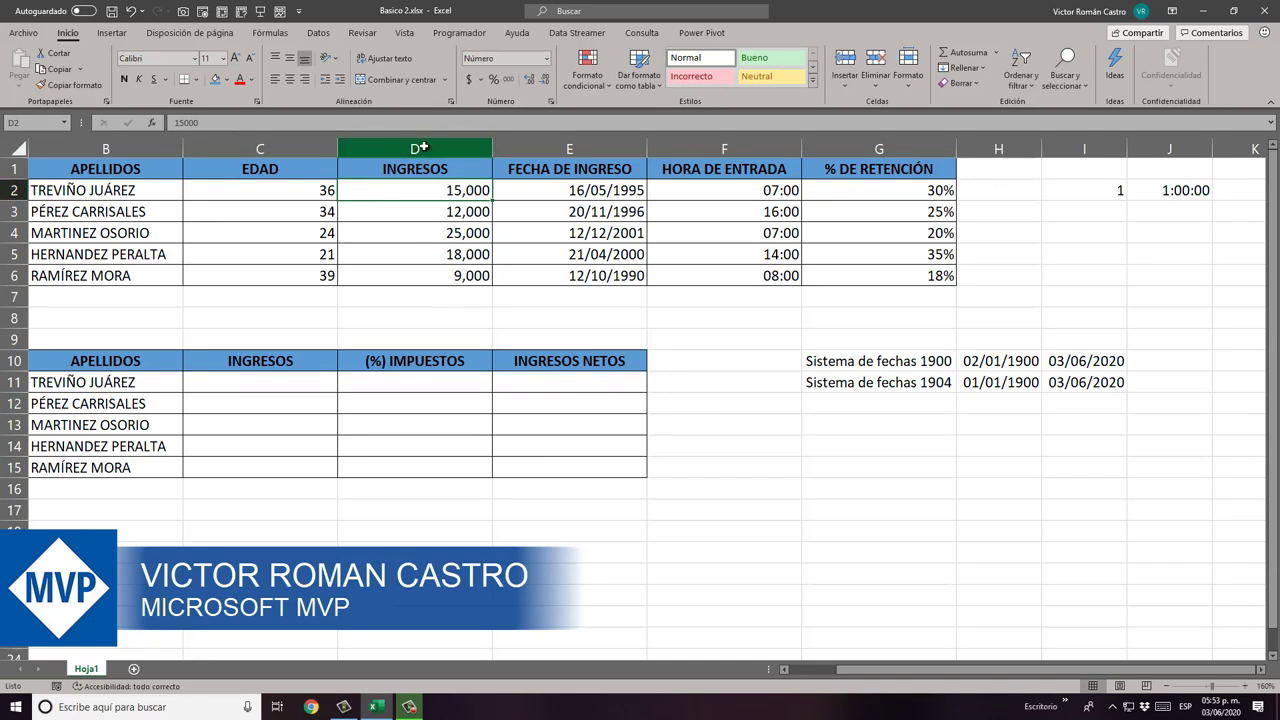
click(424, 148)
click(10, 196)
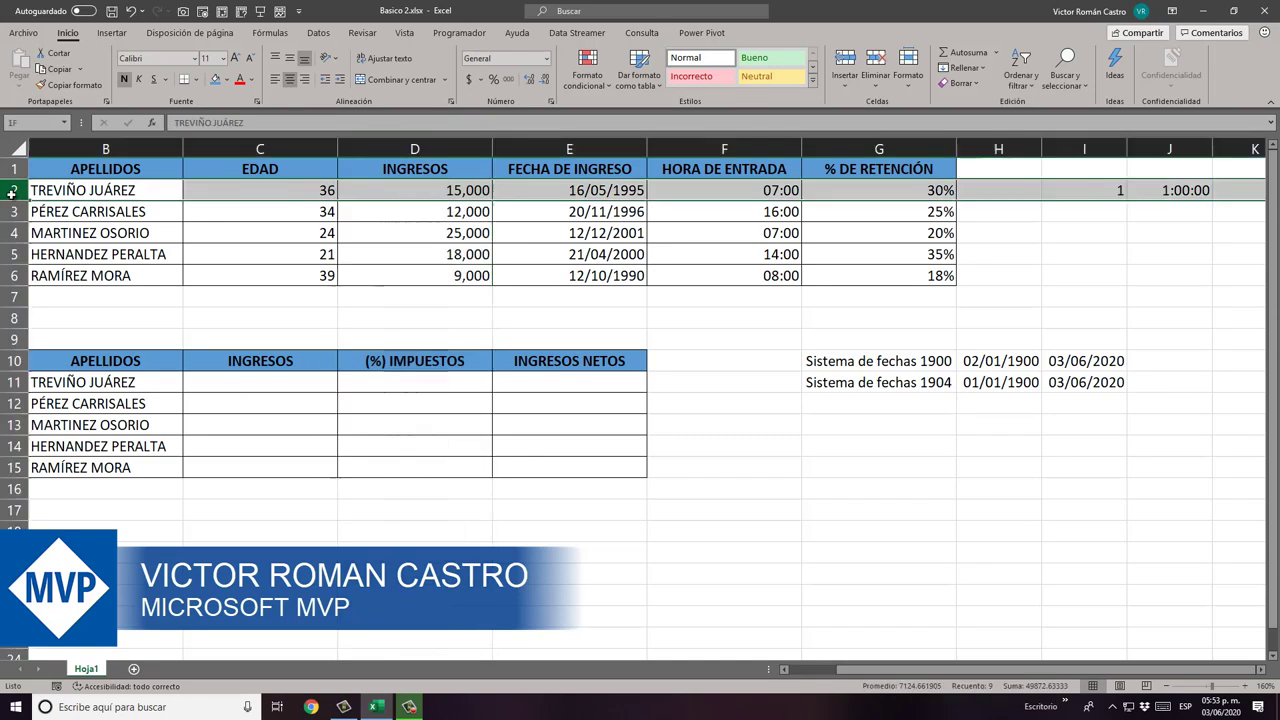
click(439, 185)
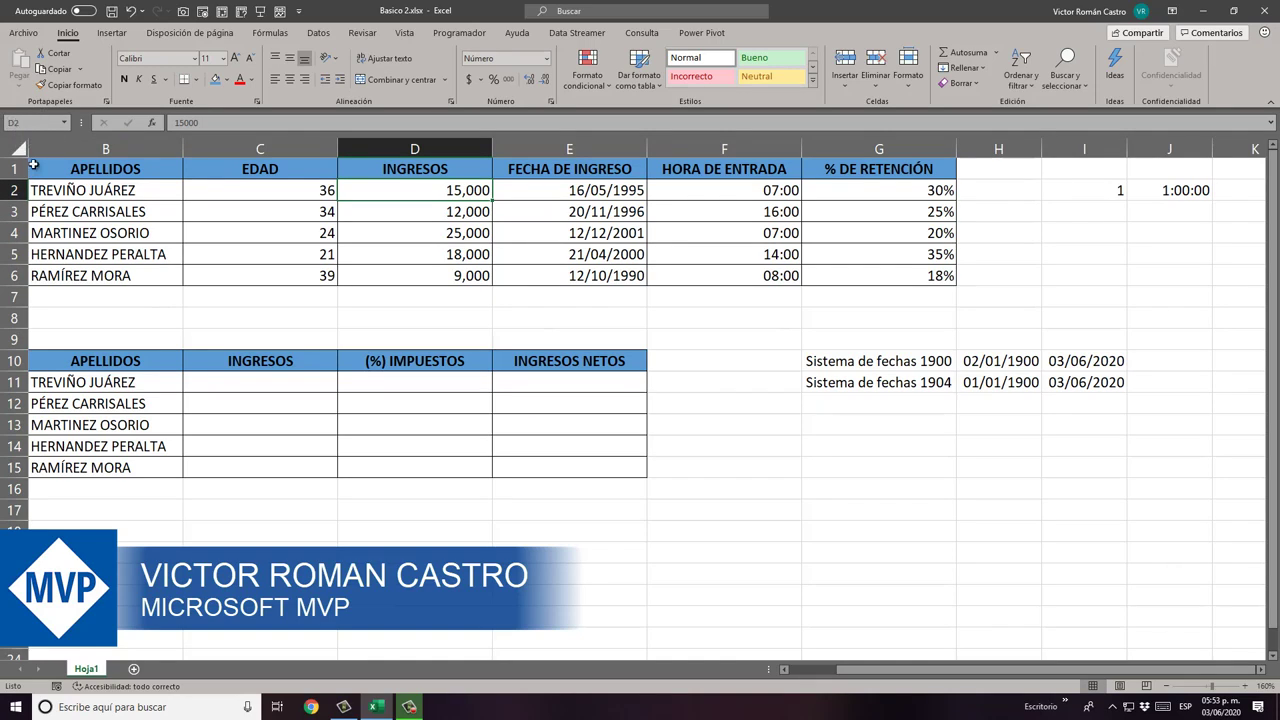
click(779, 276)
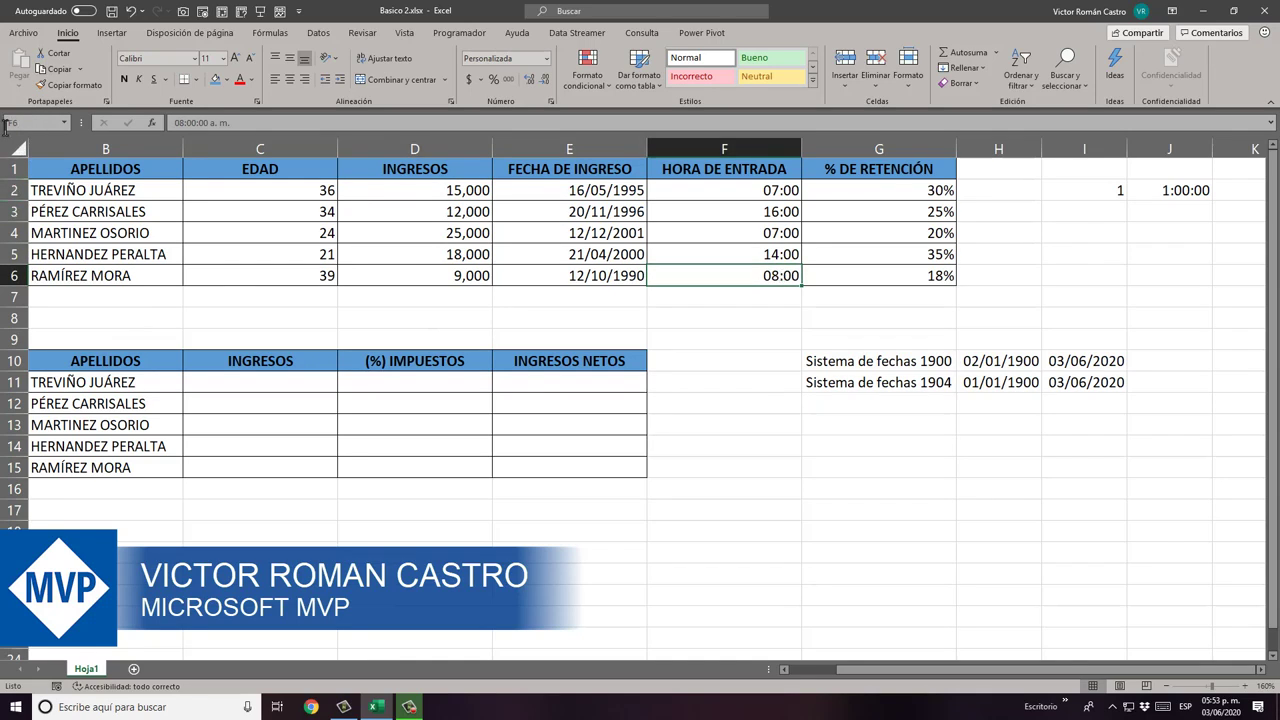
click(406, 186)
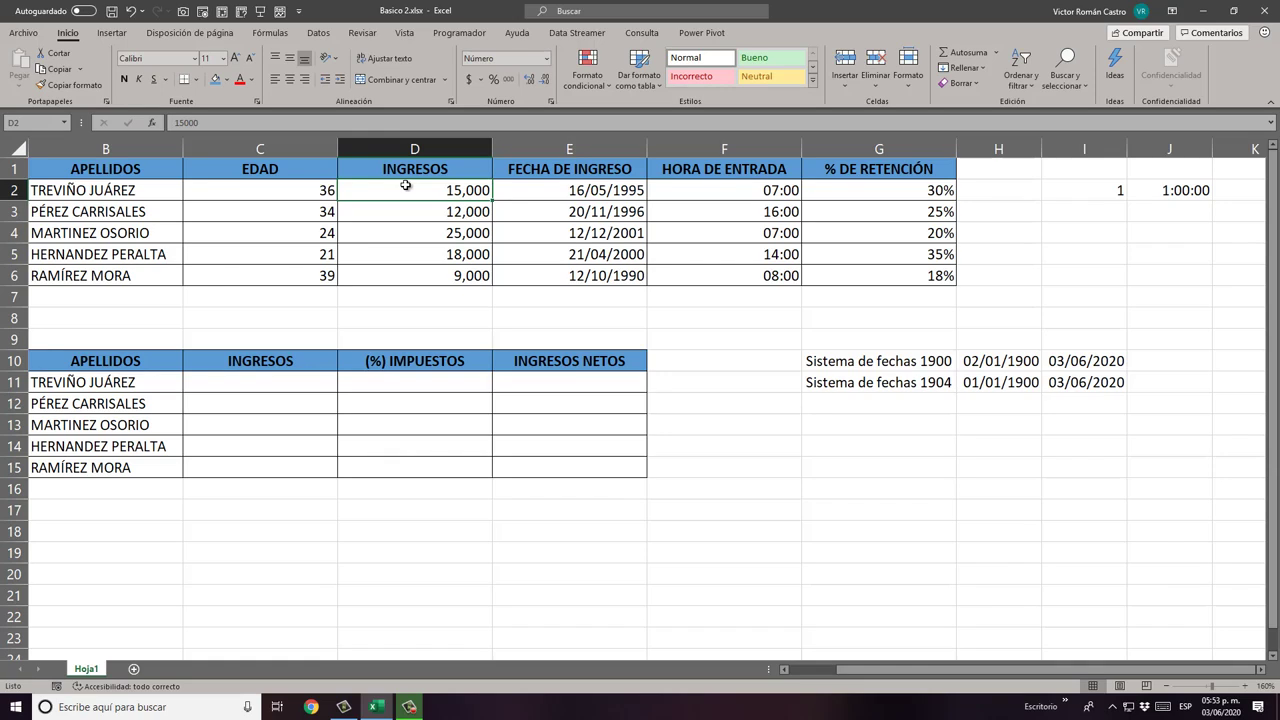
click(277, 380)
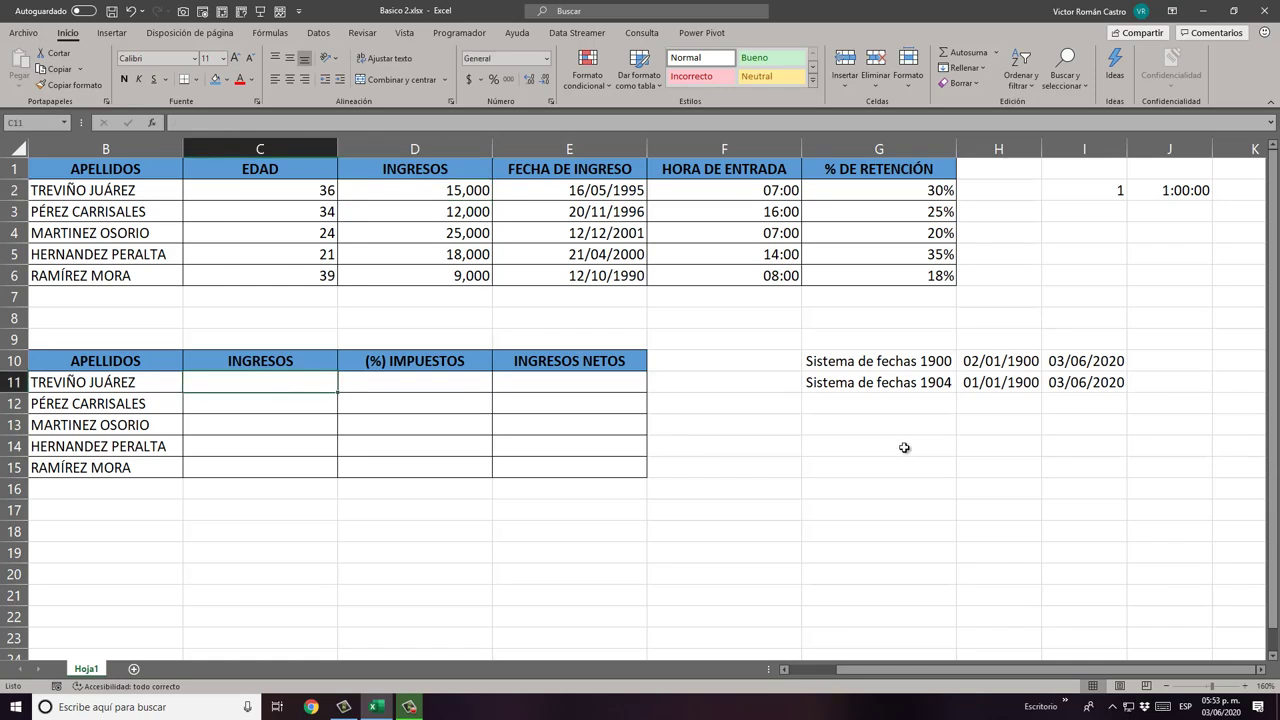
Step: Enter =D2 in C11 by arrowing the reference to the first employee's 15,000 income
text(=)
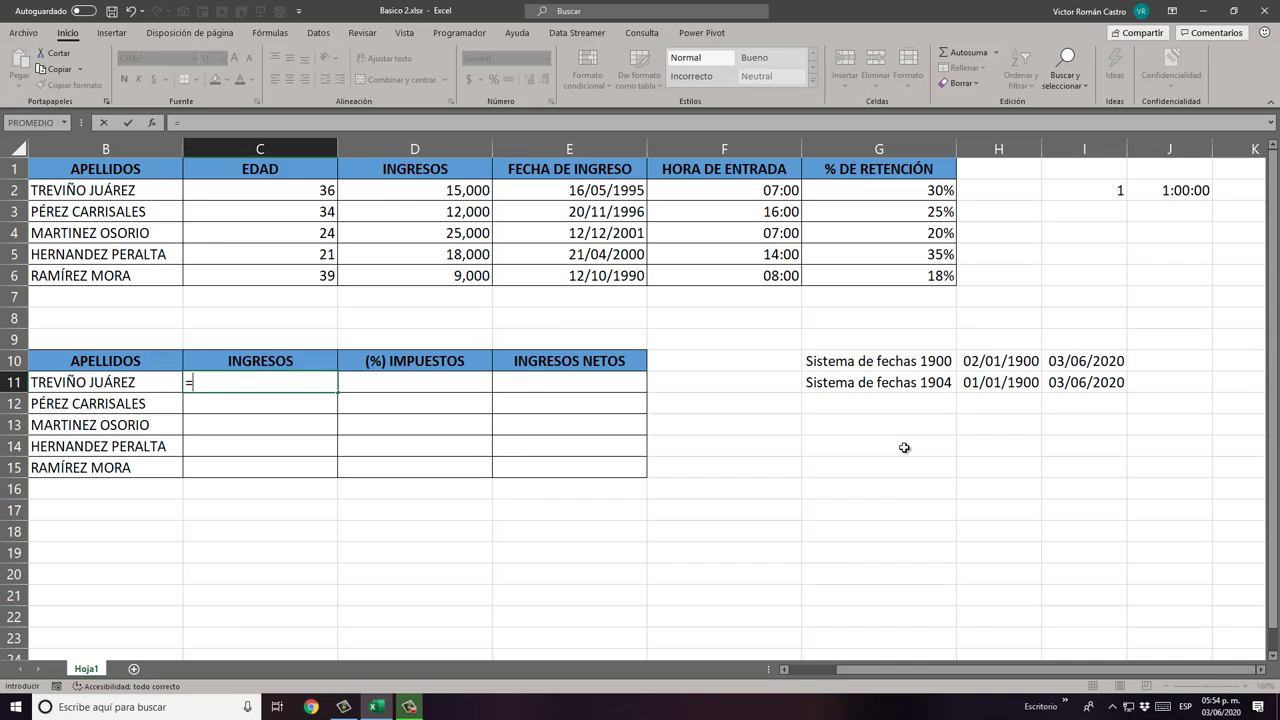
key(Up)
key(Up)
key(Right)
key(Right)
key(Right)
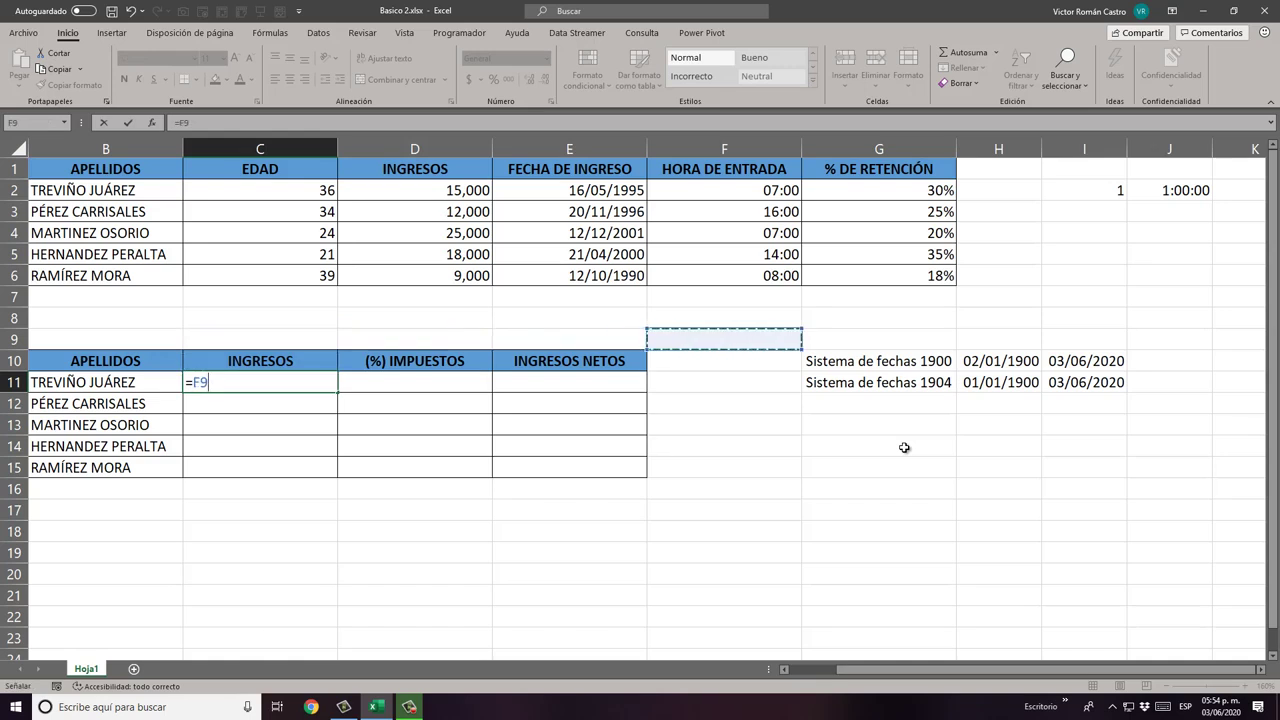
key(Up)
key(Up)
key(Up)
key(Up)
key(Left)
key(Left)
key(Left)
key(Up)
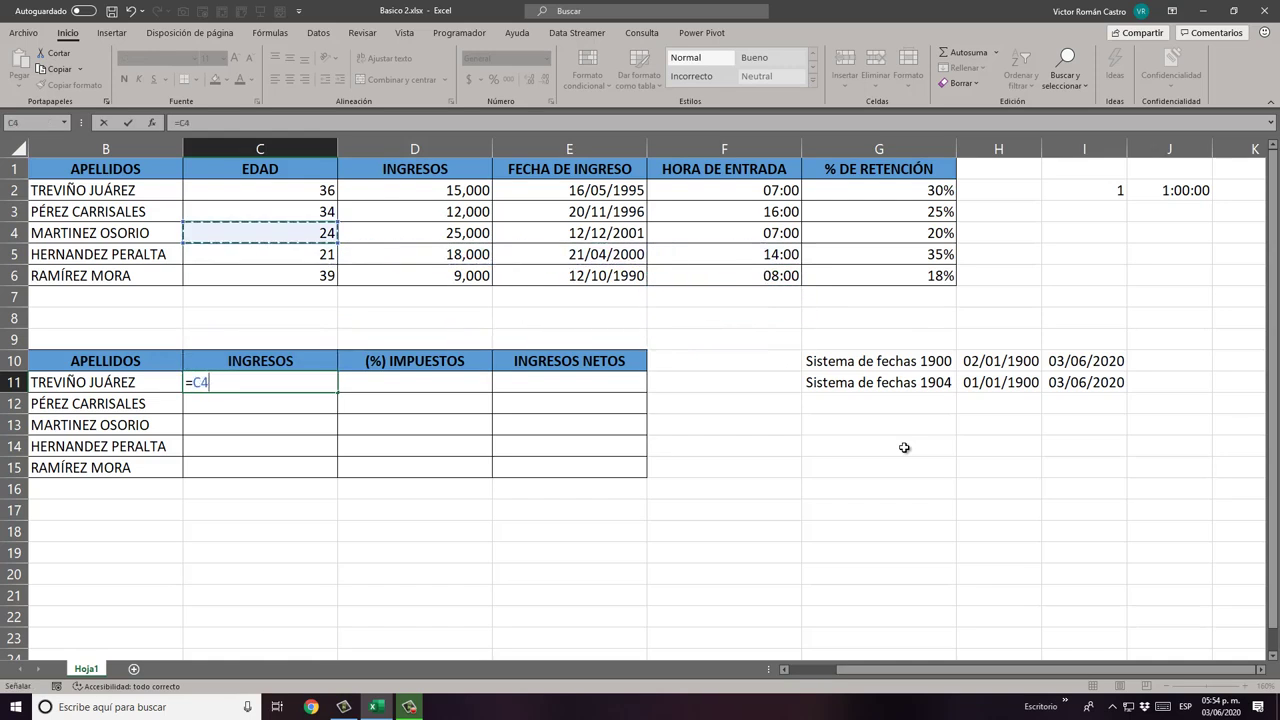
key(Up)
key(Up)
key(Left)
key(Left)
key(Right)
key(Right)
key(Right)
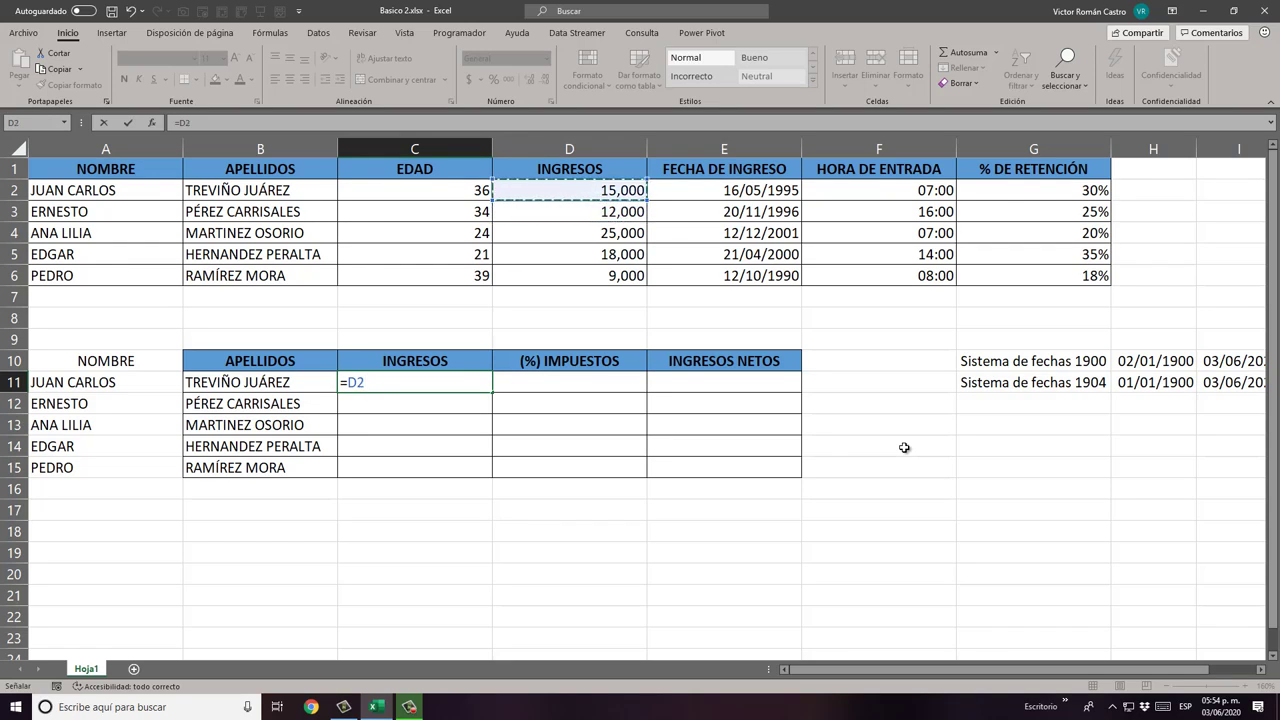
key(Down)
key(Down)
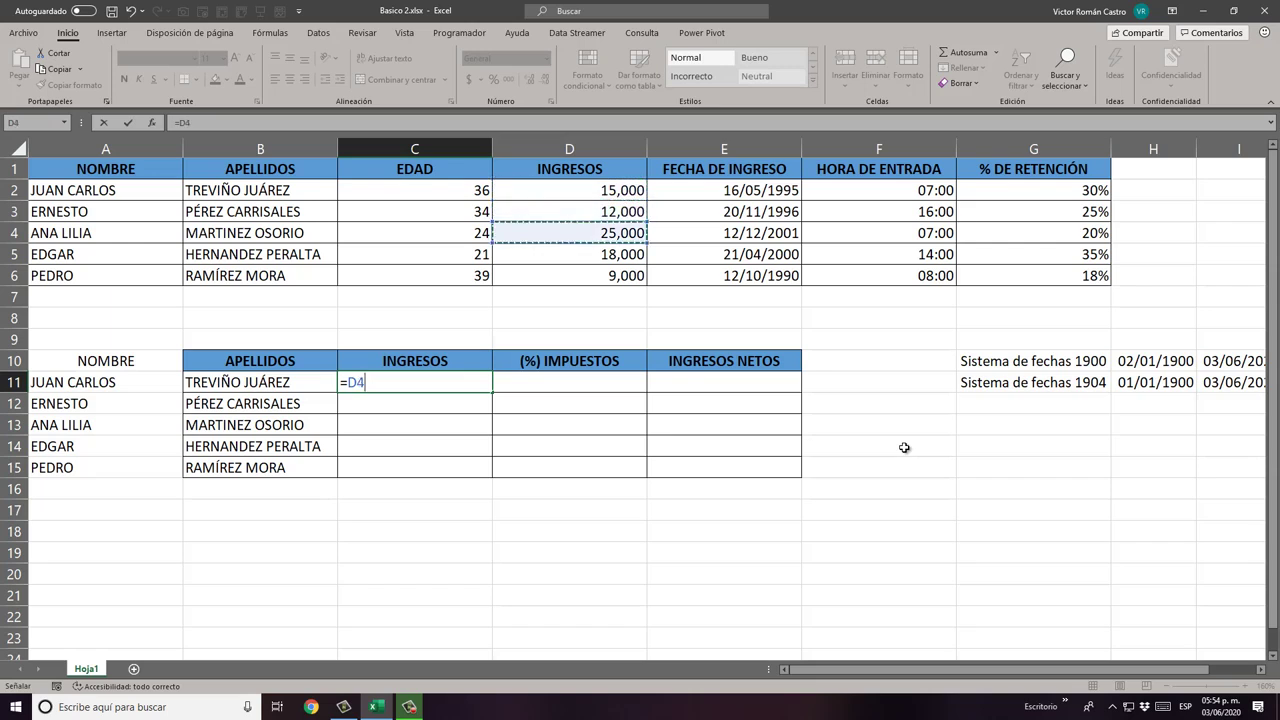
key(Up)
key(Down)
key(Down)
key(Down)
key(Down)
key(Down)
key(Down)
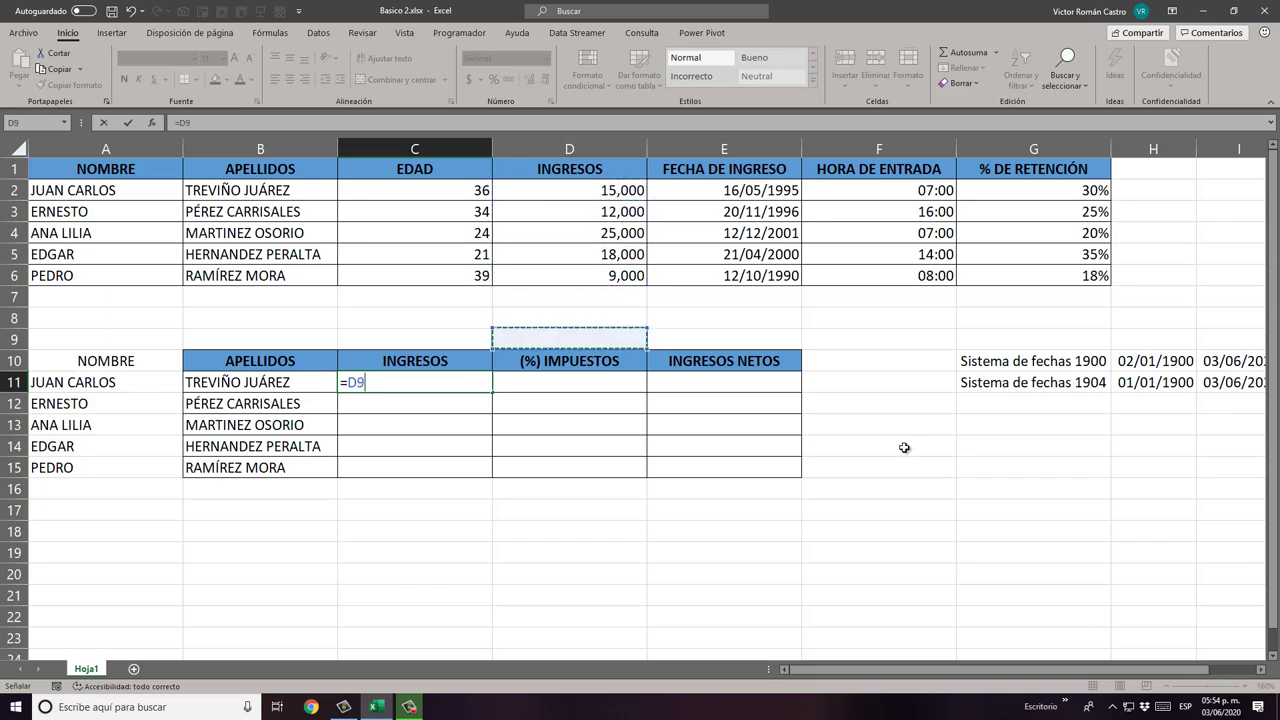
key(Down)
key(Up)
key(Up)
key(Up)
key(Up)
key(Up)
key(Up)
key(Up)
key(Up)
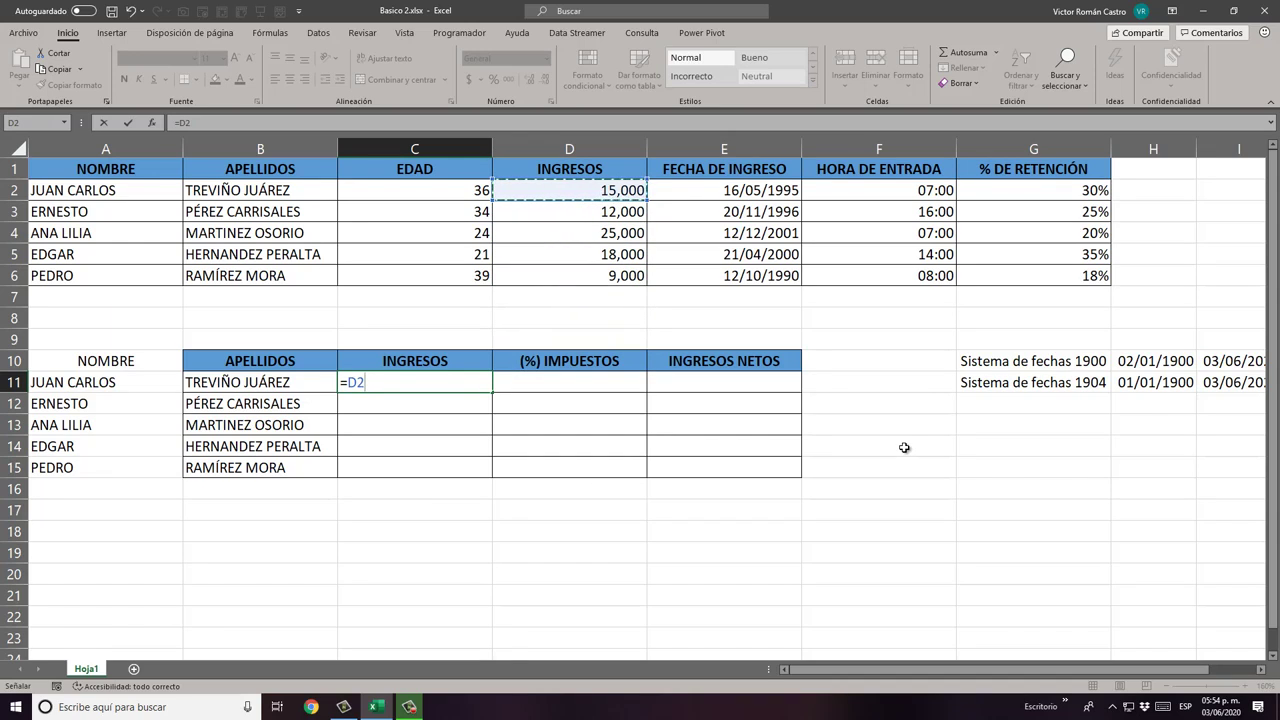
key(Return)
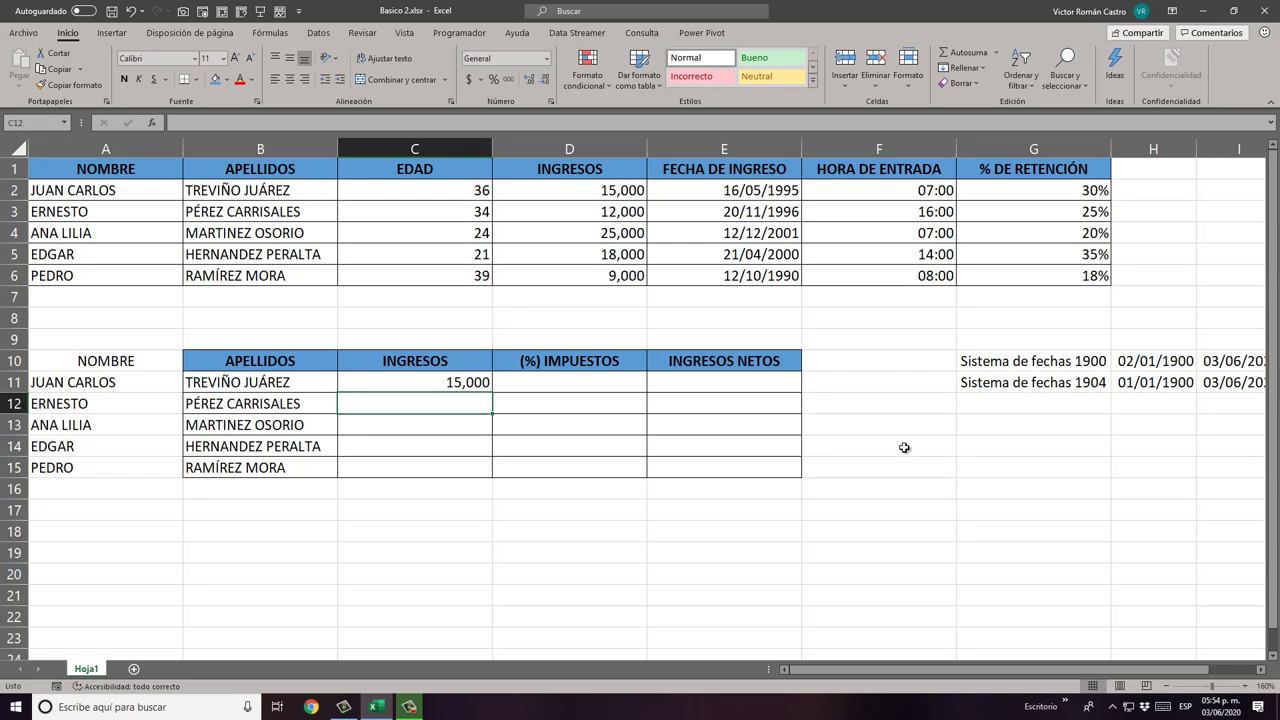
Step: Enter =D3 in C12 so it shows 12,000
text(=)
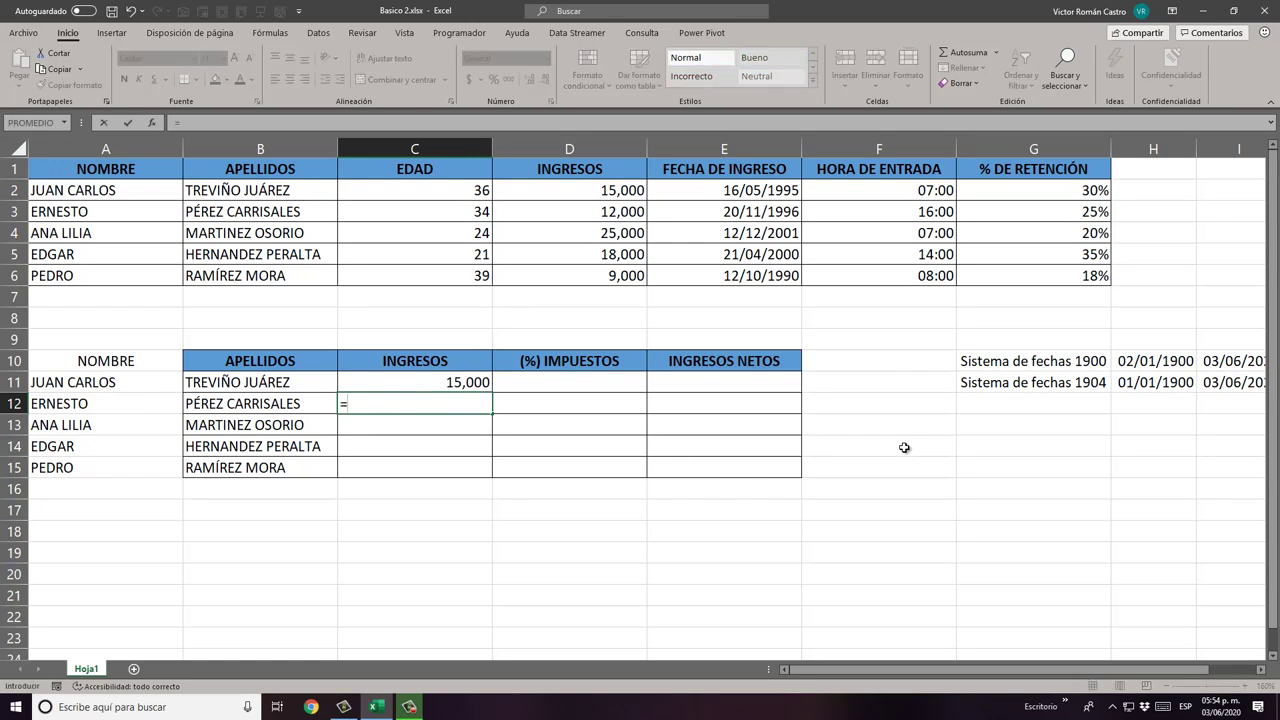
key(Up)
key(Up)
key(Up)
key(Up)
key(Up)
key(Up)
key(Right)
key(Right)
key(Up)
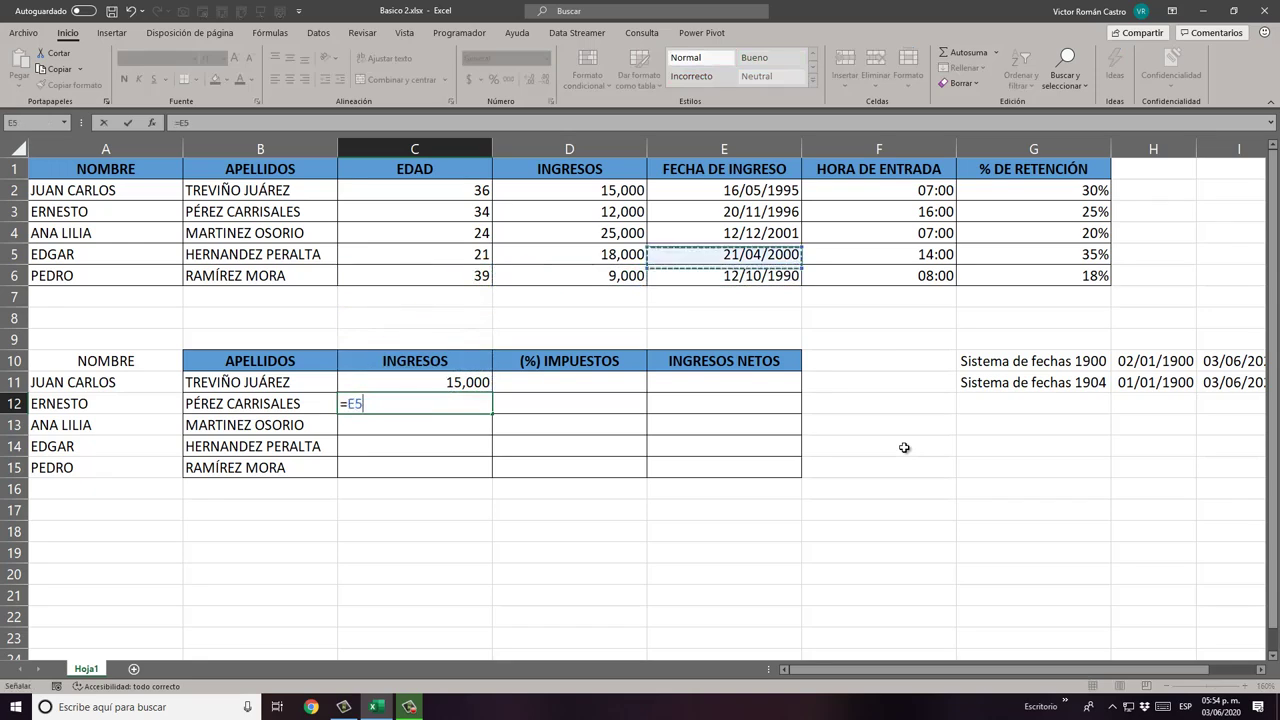
key(Up)
key(Up)
key(Left)
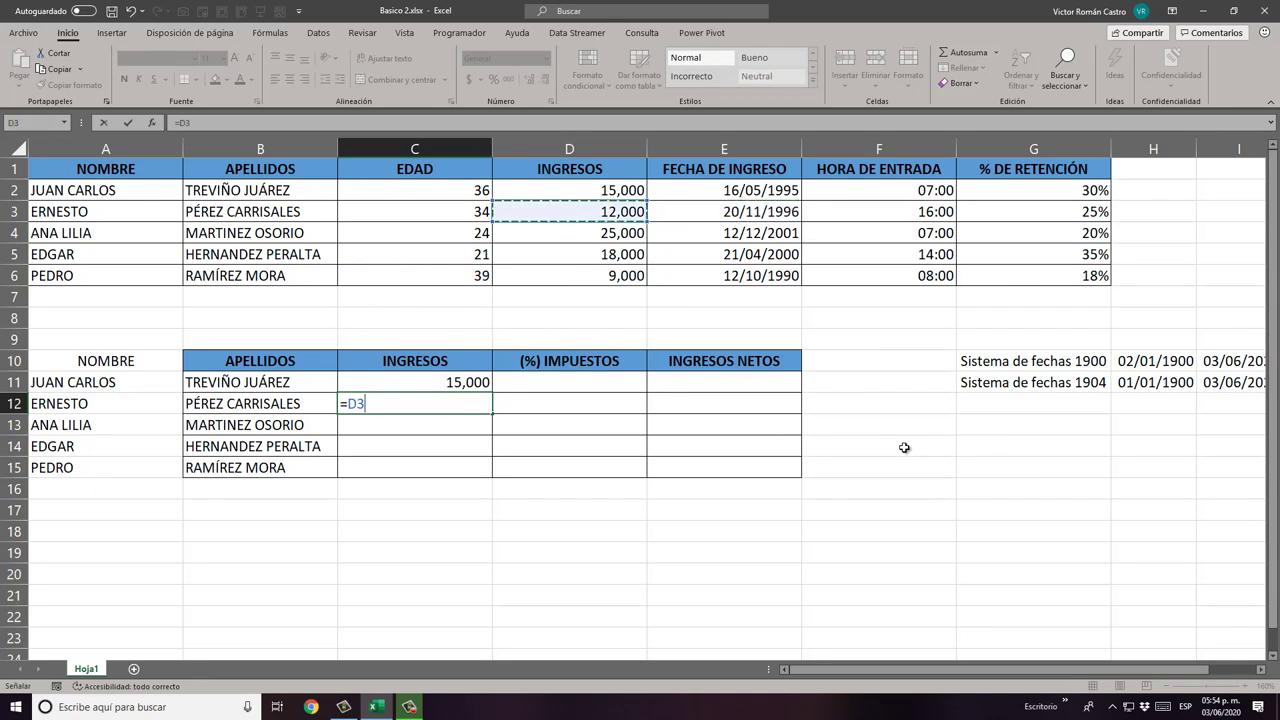
key(Return)
Step: Enter =D4 in C13 so it shows 25,000
text(=)
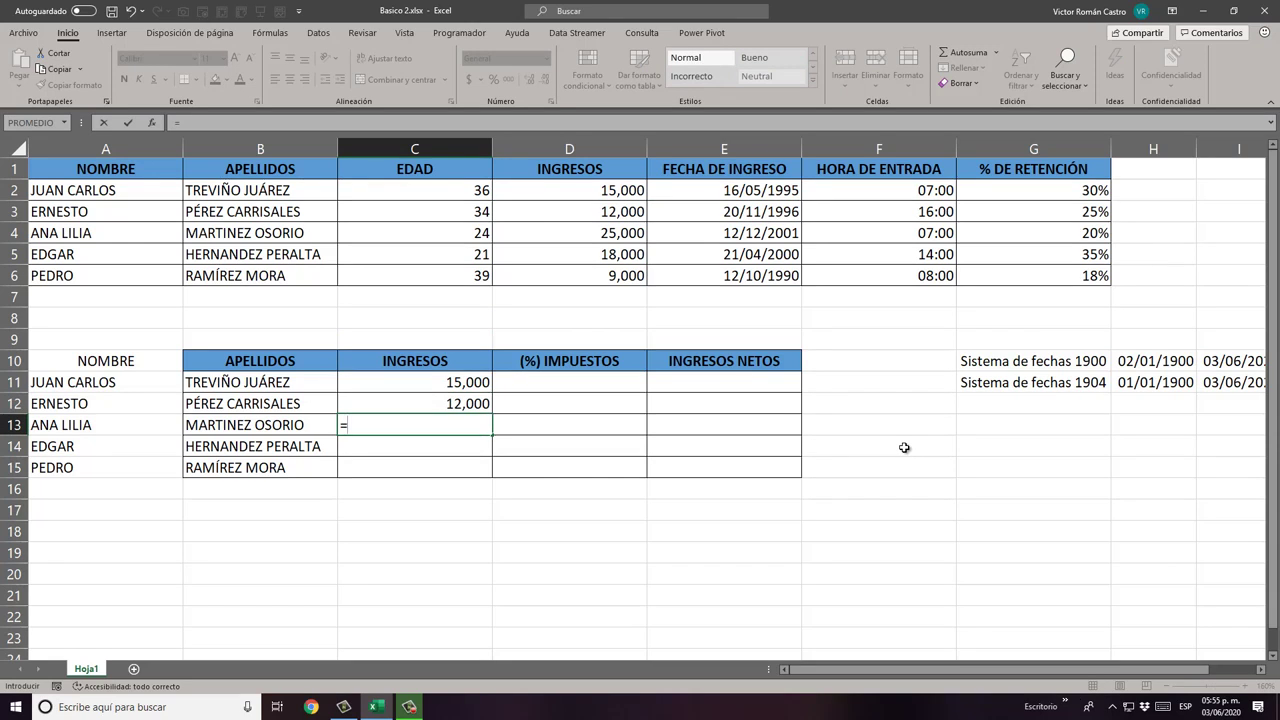
key(Up)
key(Up)
key(Up)
key(Up)
key(Up)
key(Right)
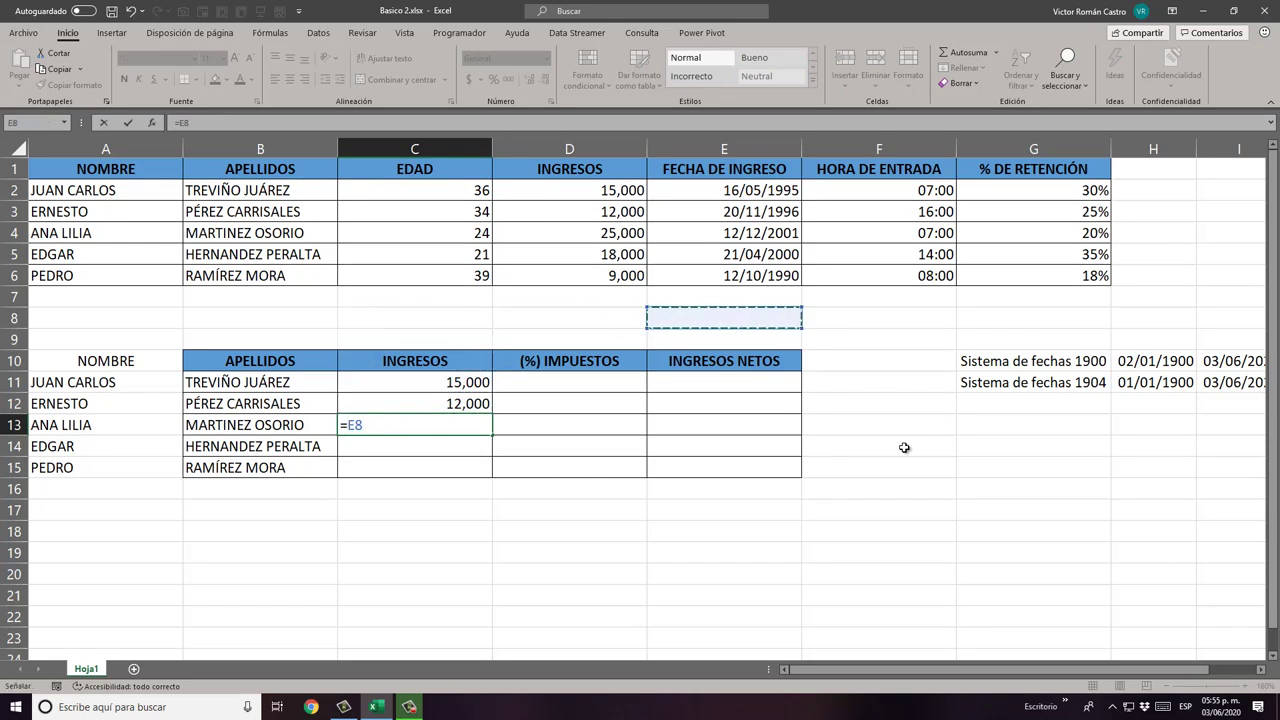
key(Up)
key(Up)
key(Up)
key(Up)
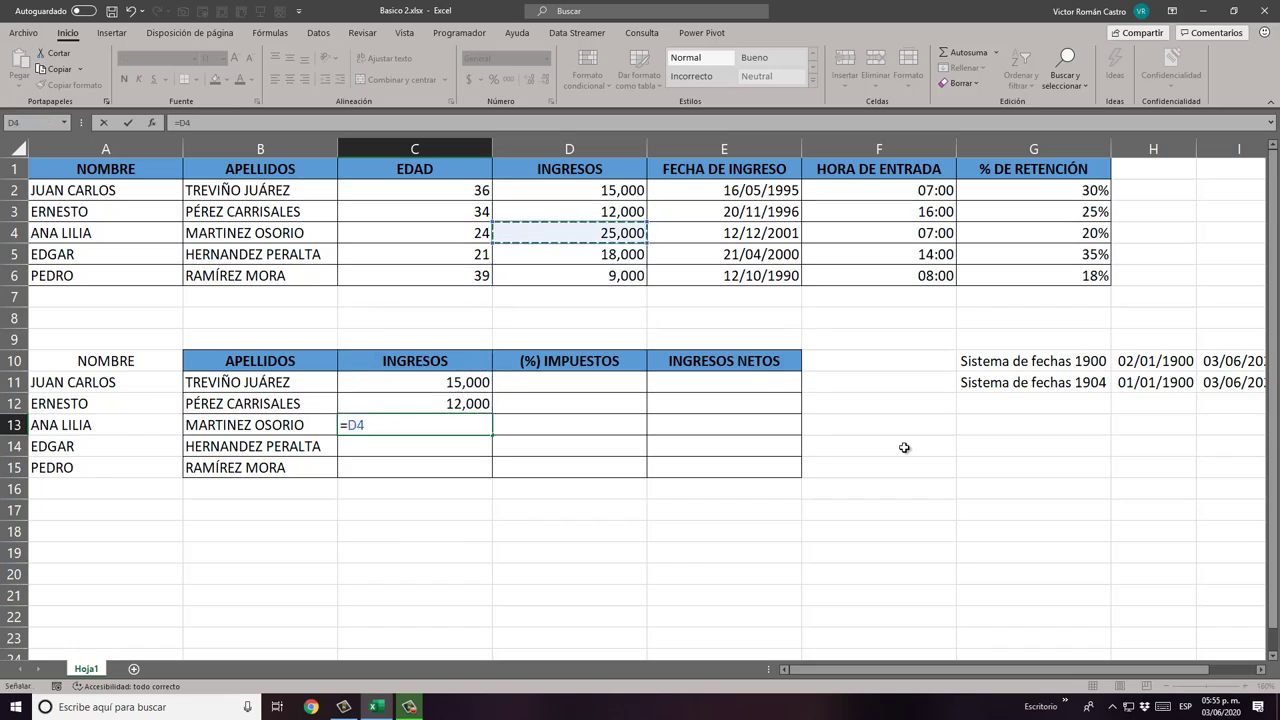
key(Return)
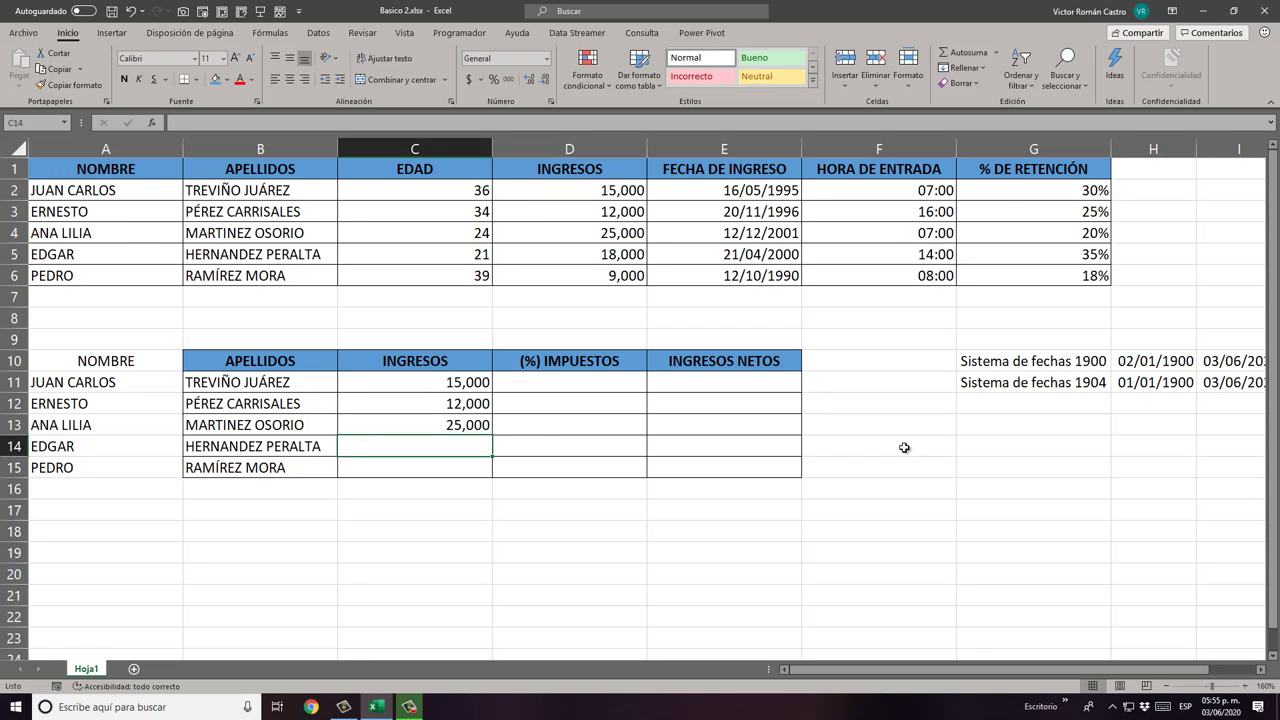
Step: Type =D5 into C14 so it shows 18,000
text(=)
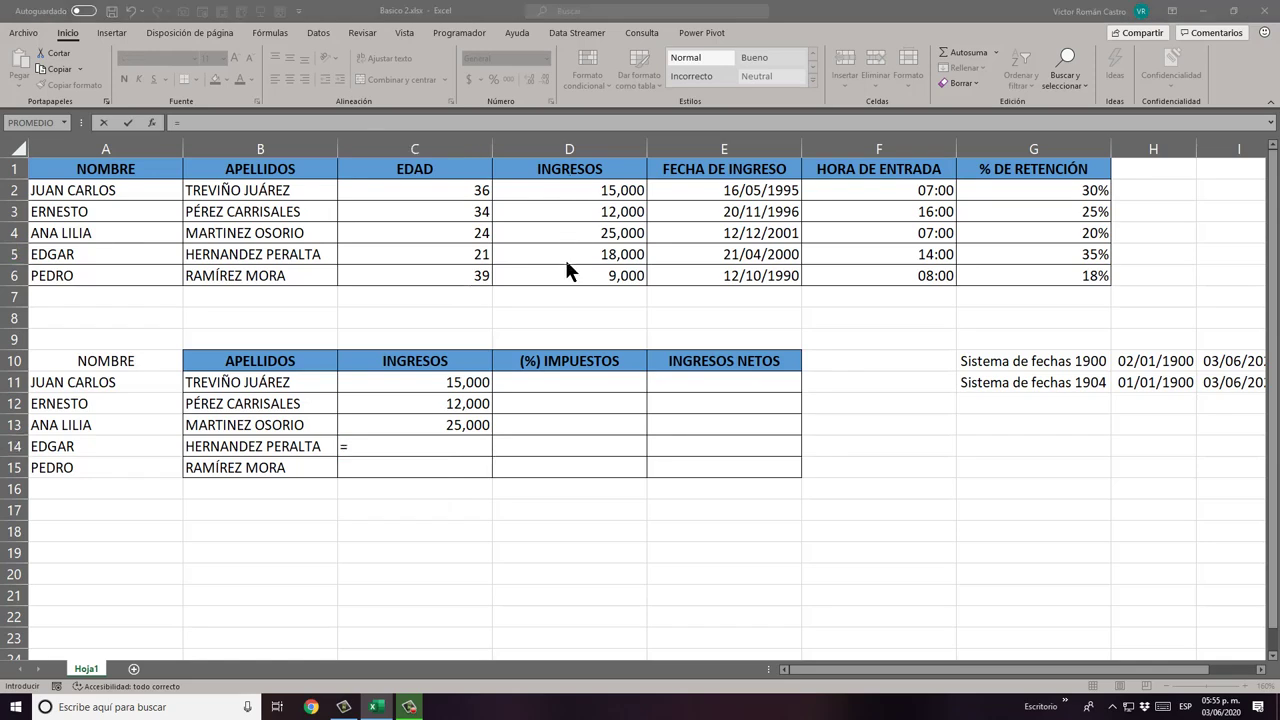
click(425, 448)
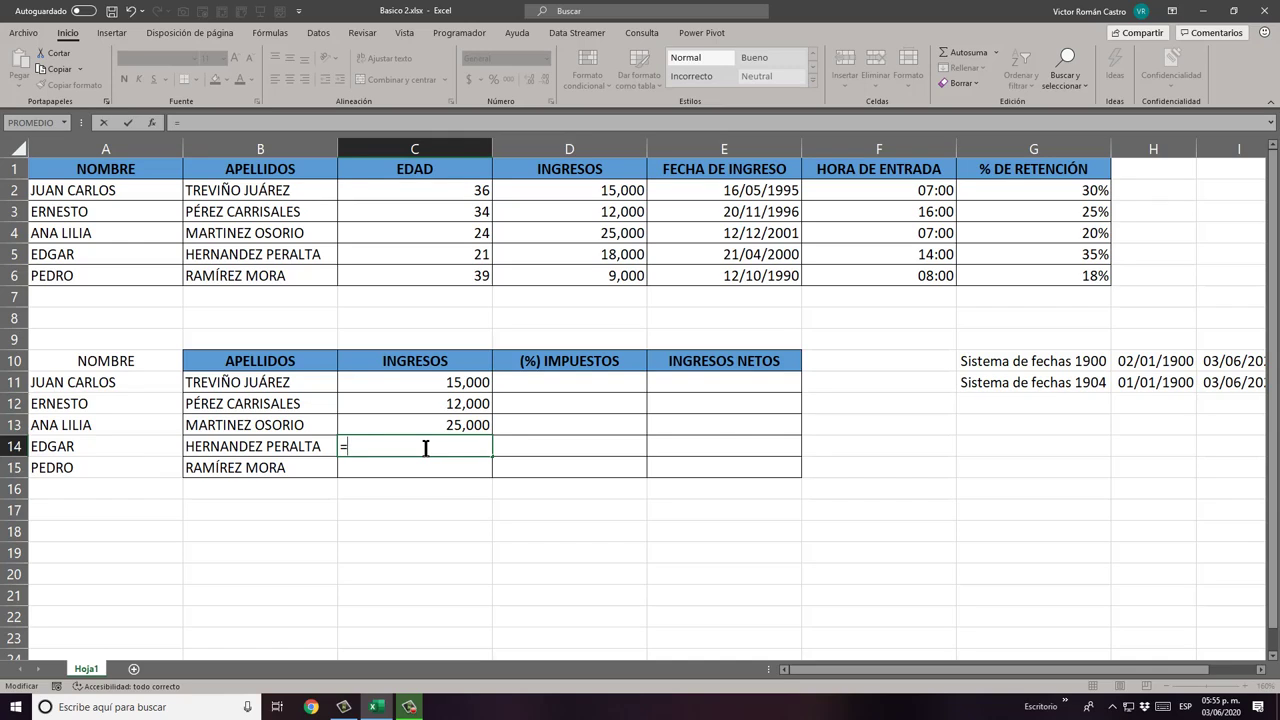
text(D5)
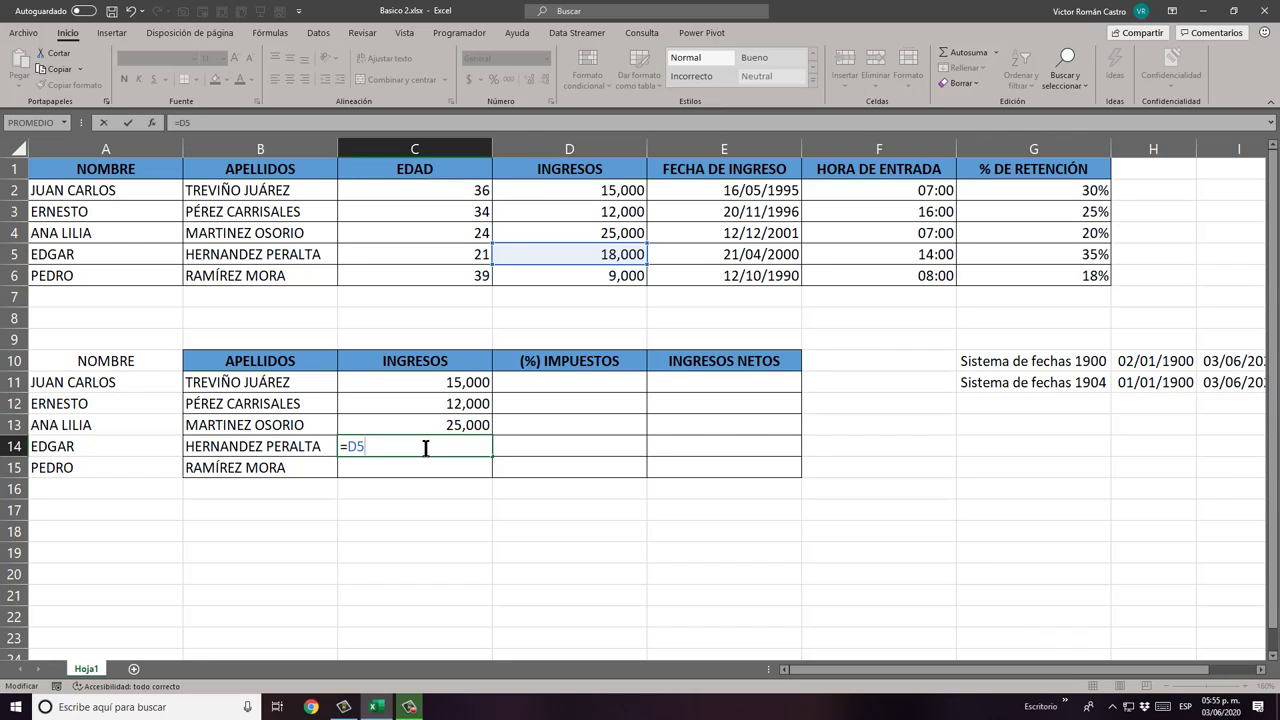
key(Return)
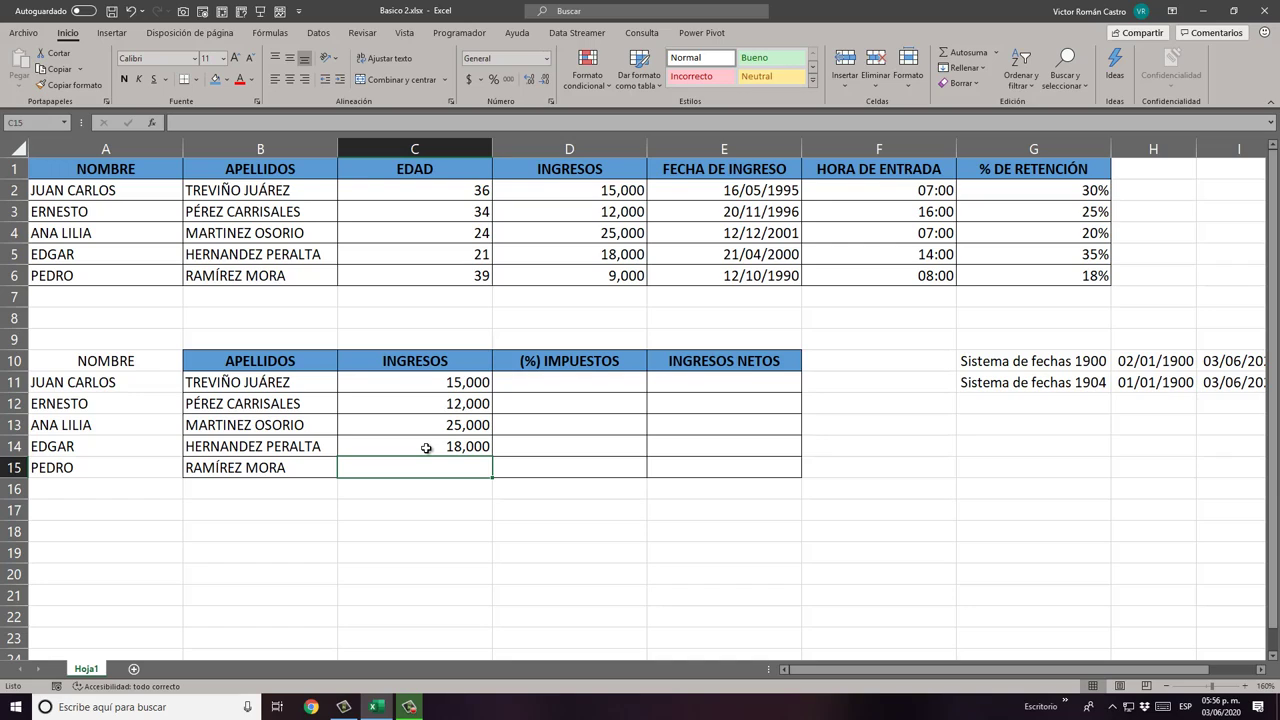
Step: Enter =D6 in C15 using the Ir a dialog, showing 9,000
text(=)
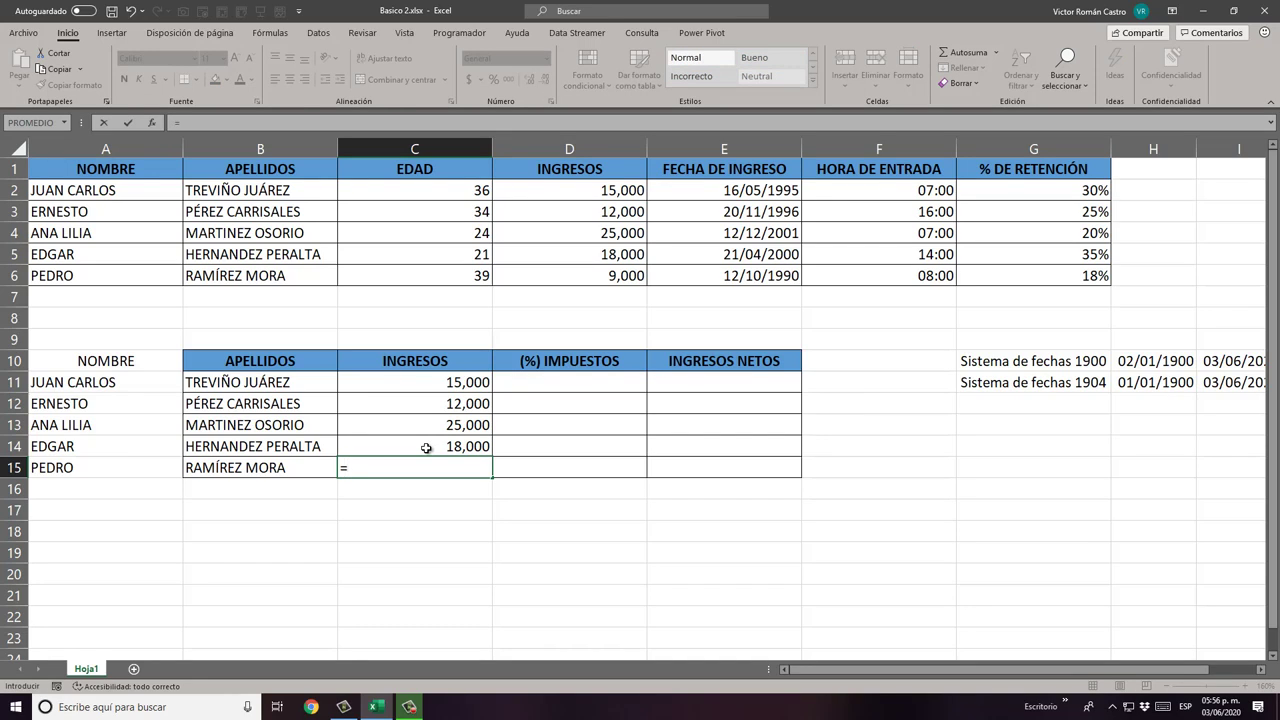
key(F5)
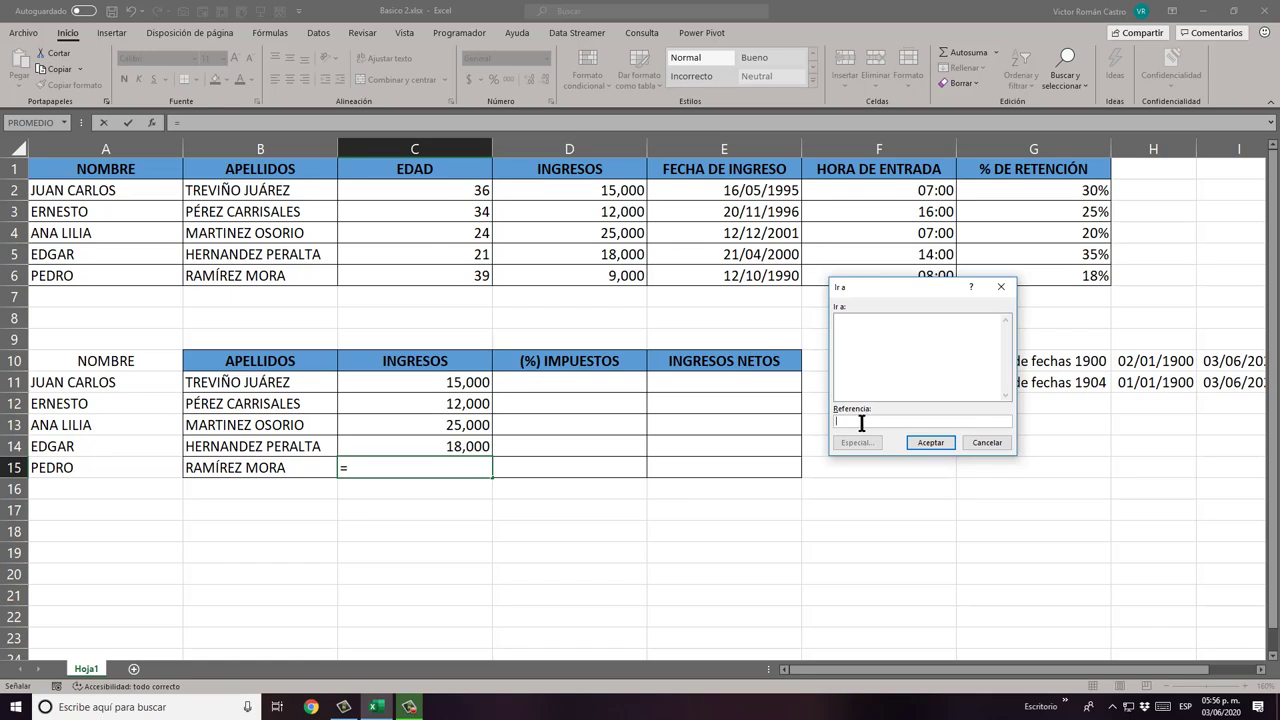
text(D6)
click(931, 445)
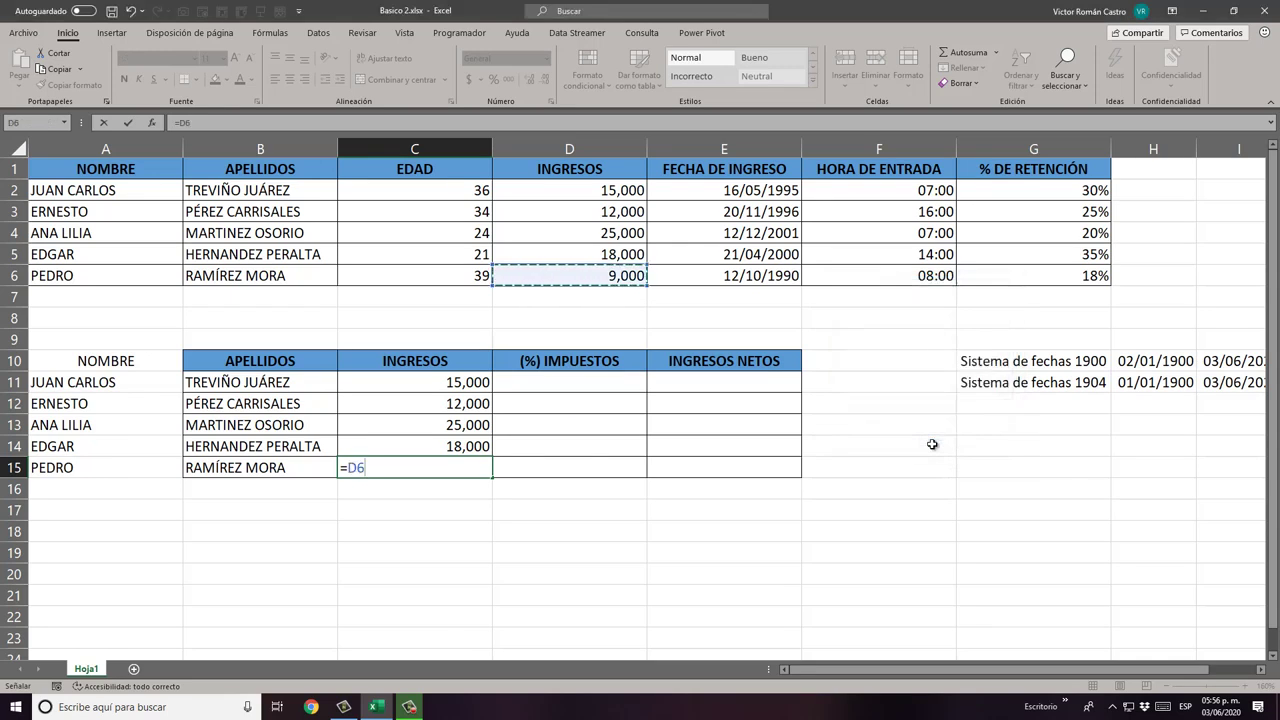
key(Return)
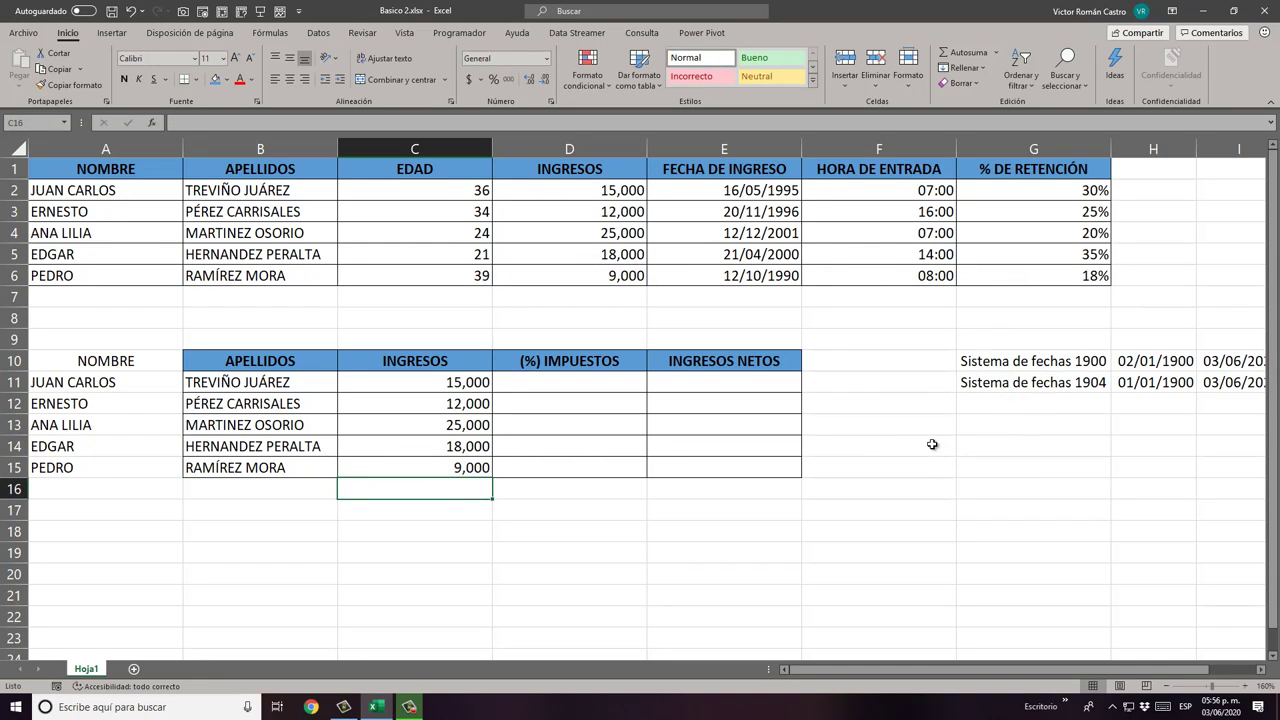
key(Up)
key(Up)
key(Up)
key(Up)
key(Up)
key(Down)
key(Down)
key(Down)
key(Down)
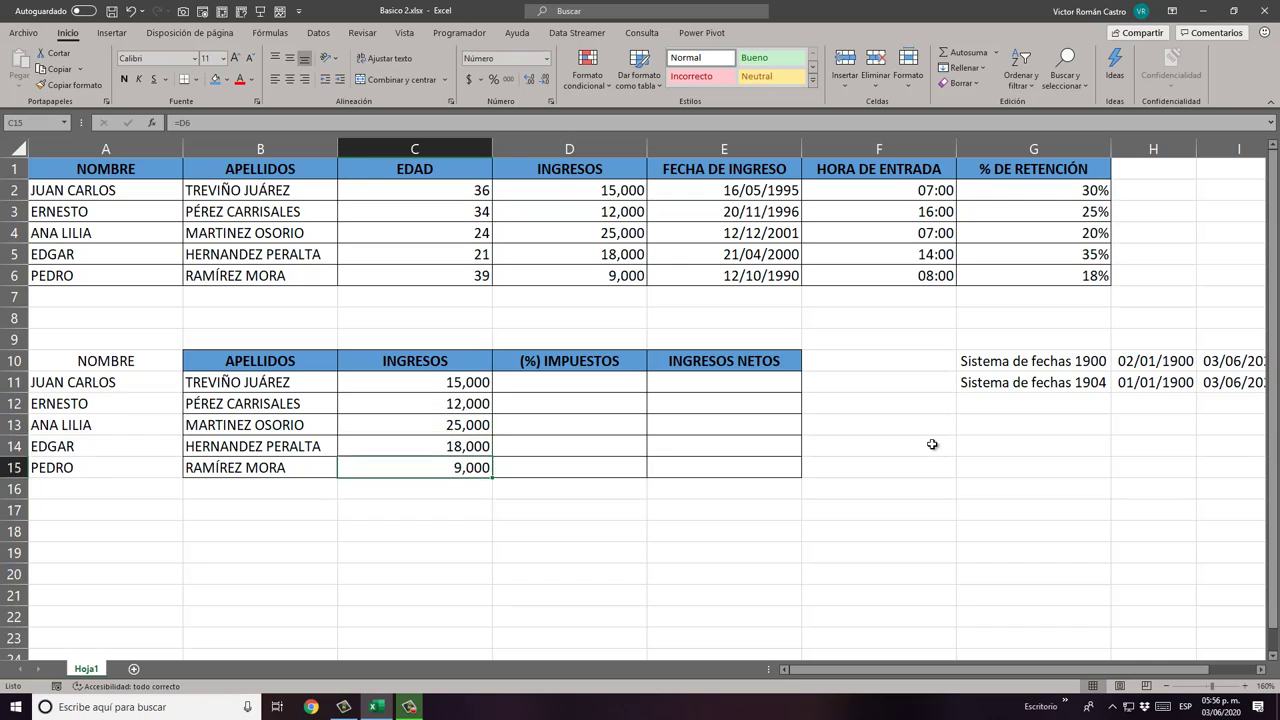
key(Up)
key(Up)
key(Up)
key(Up)
key(Right)
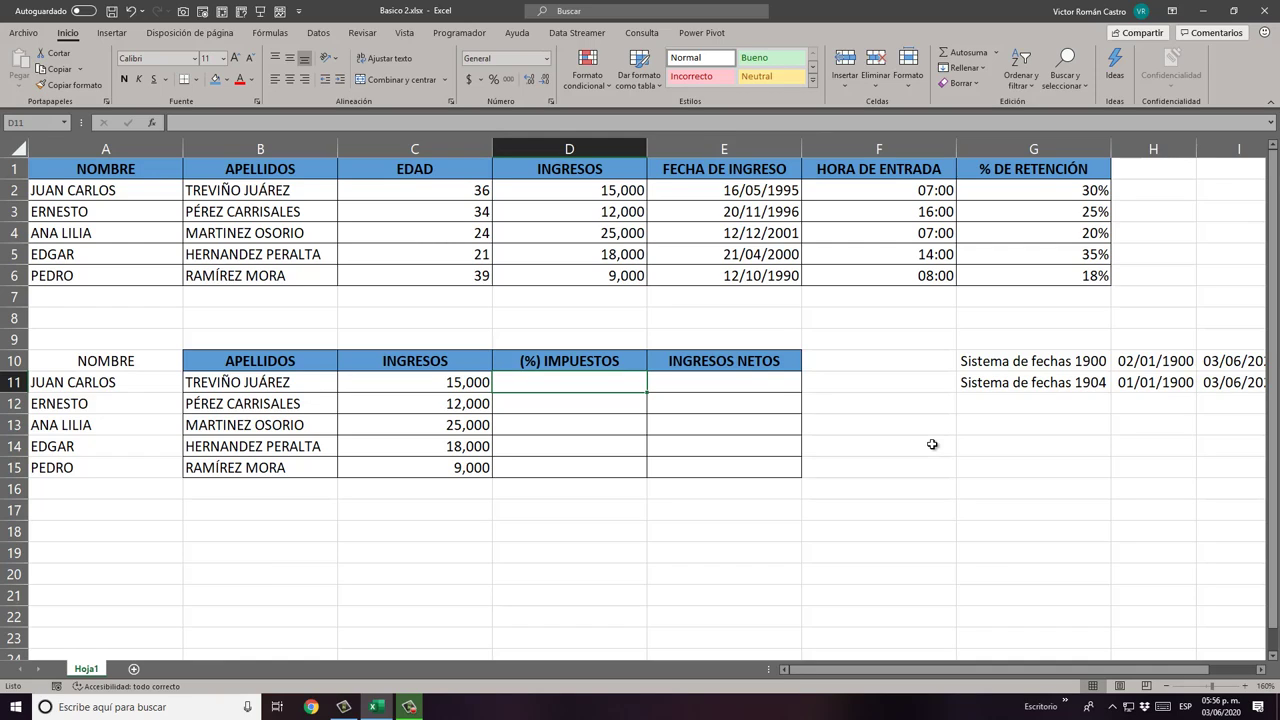
Step: Enter =G2 in D11 so it shows the 30% retention rate
text(=)
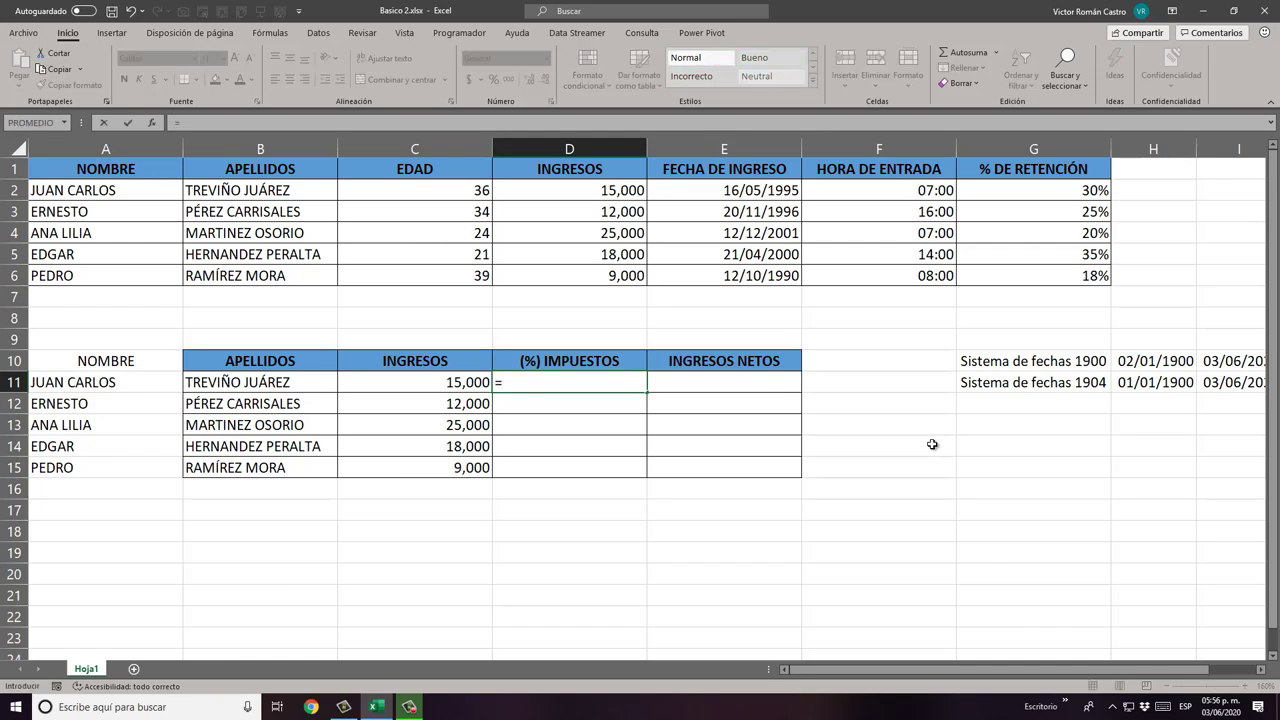
key(Up)
key(Up)
key(Up)
key(Up)
key(Up)
key(Right)
key(Right)
key(Right)
key(Up)
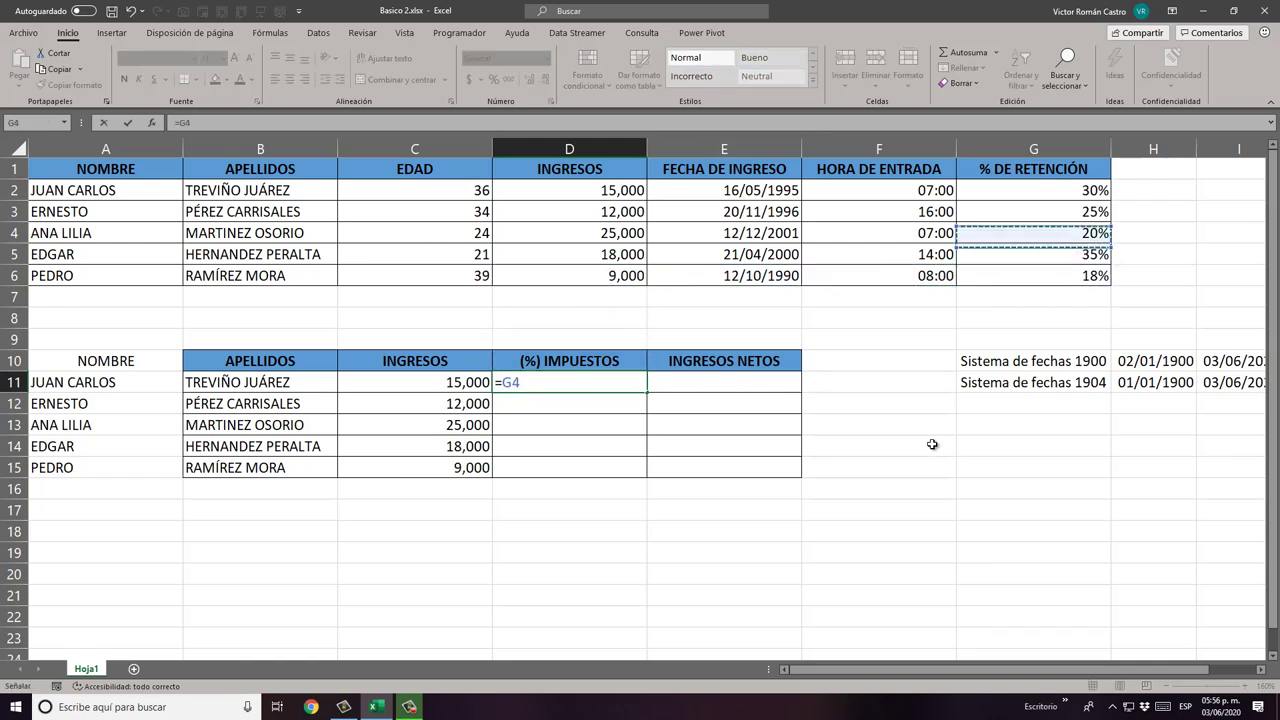
key(Up)
key(Up)
key(Up)
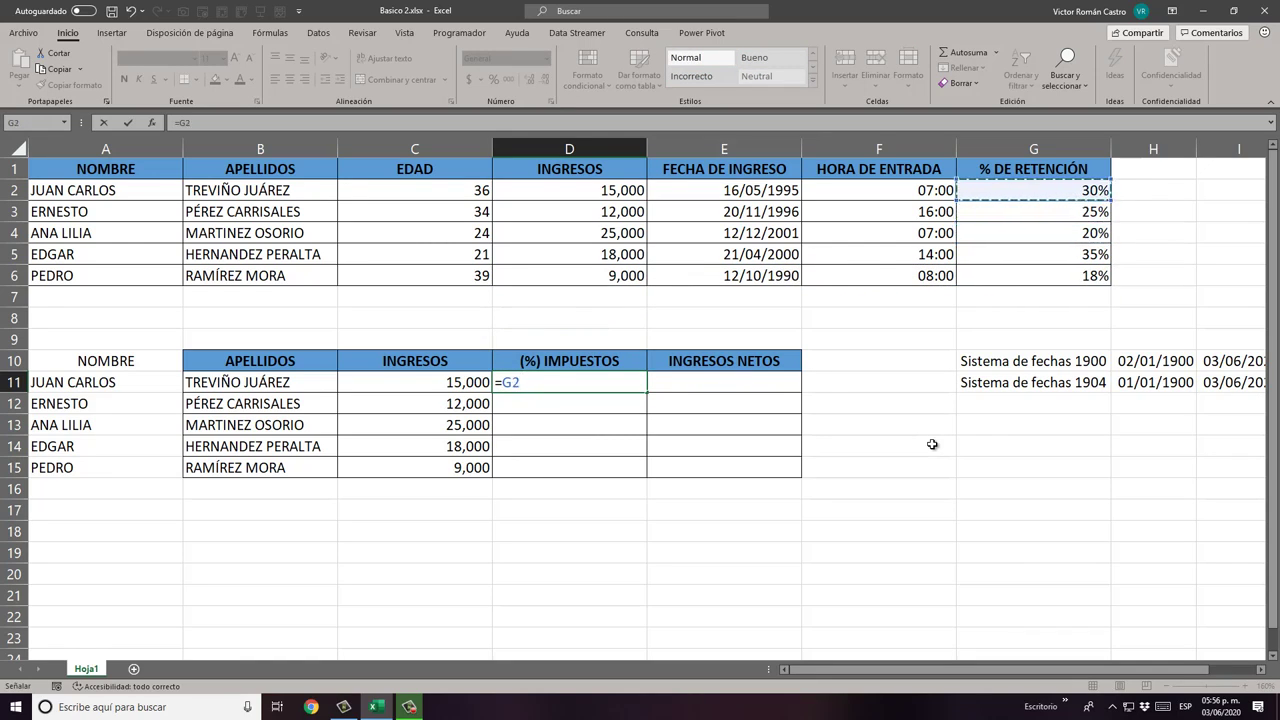
key(Return)
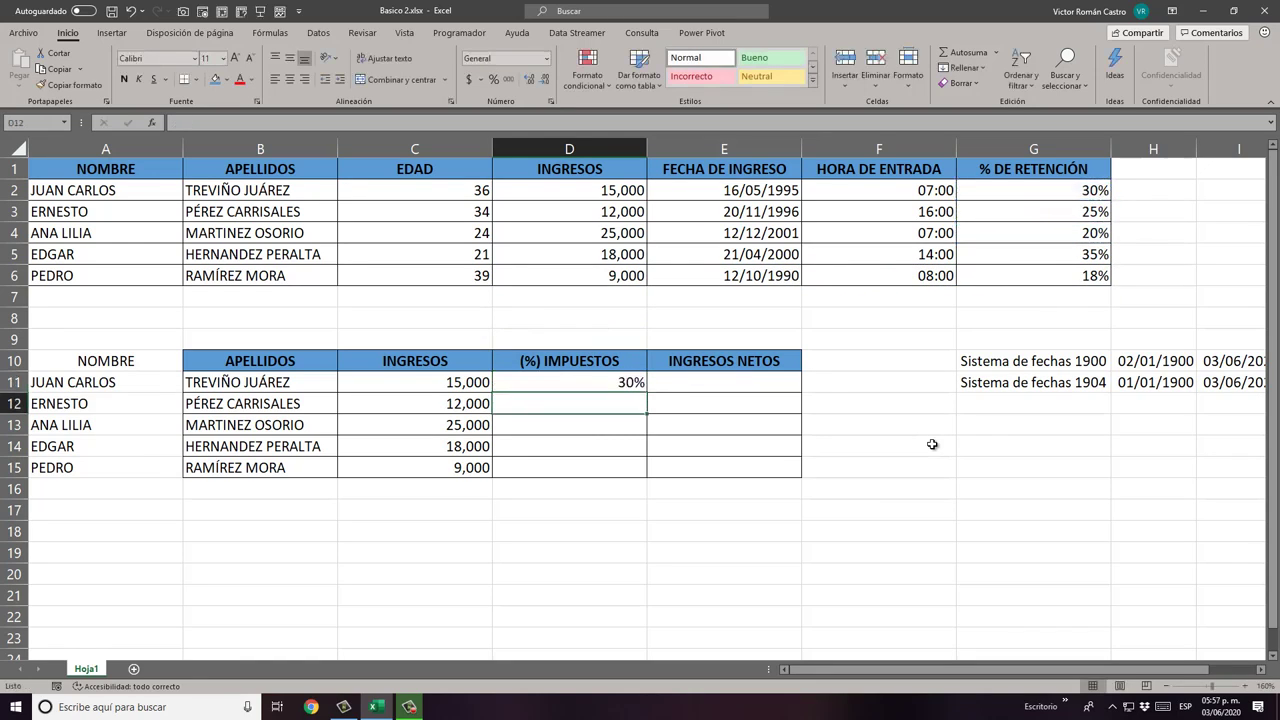
key(Right)
key(Up)
key(Left)
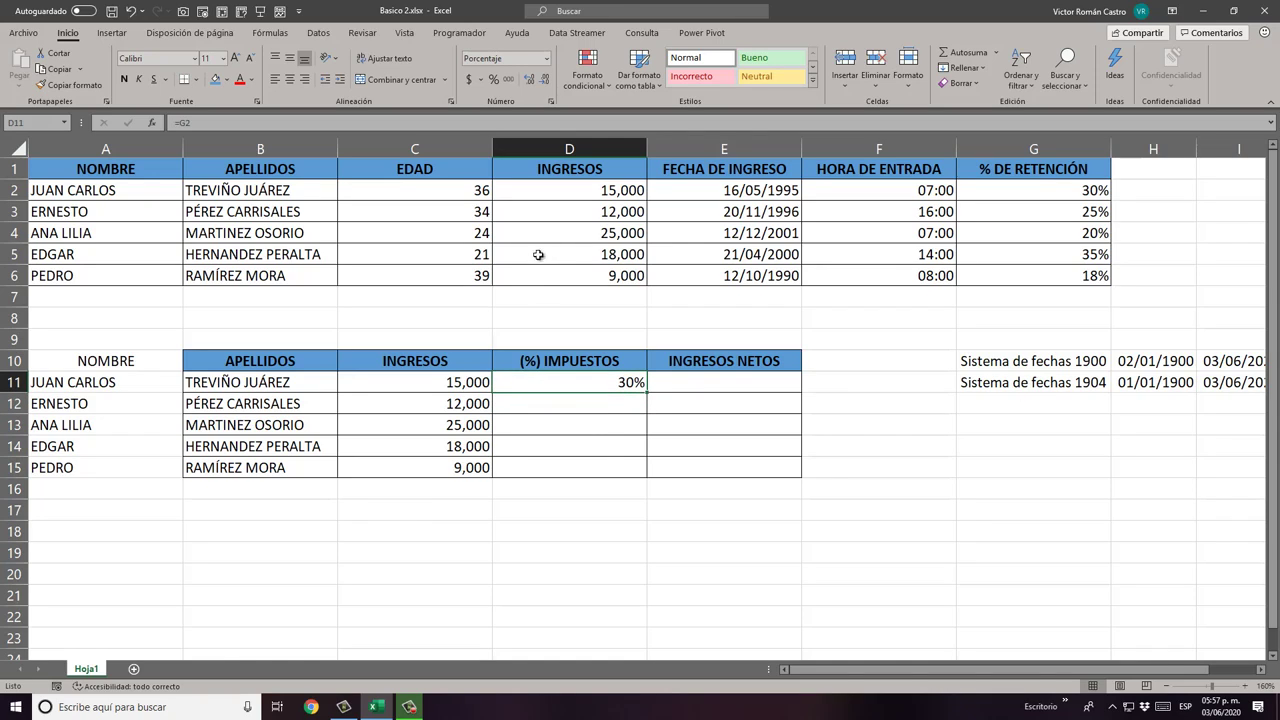
Step: Copy D11's formula into D12, giving 25%
right_click(581, 384)
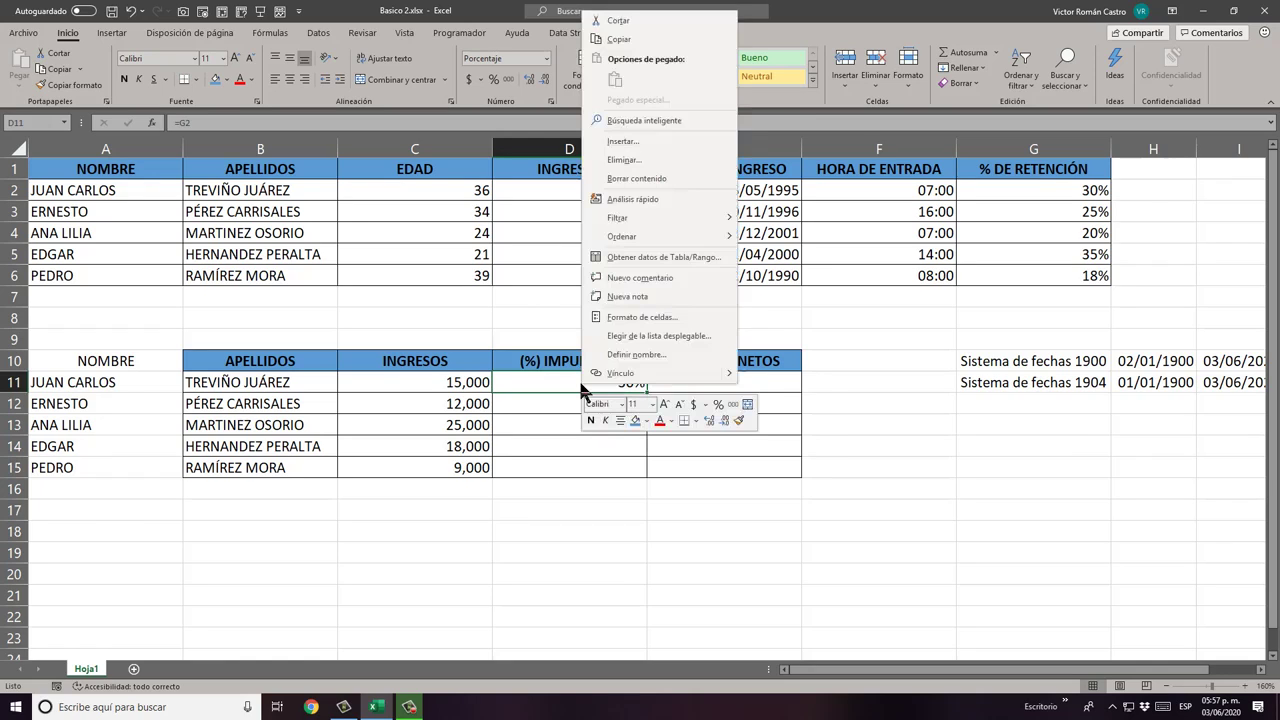
click(620, 39)
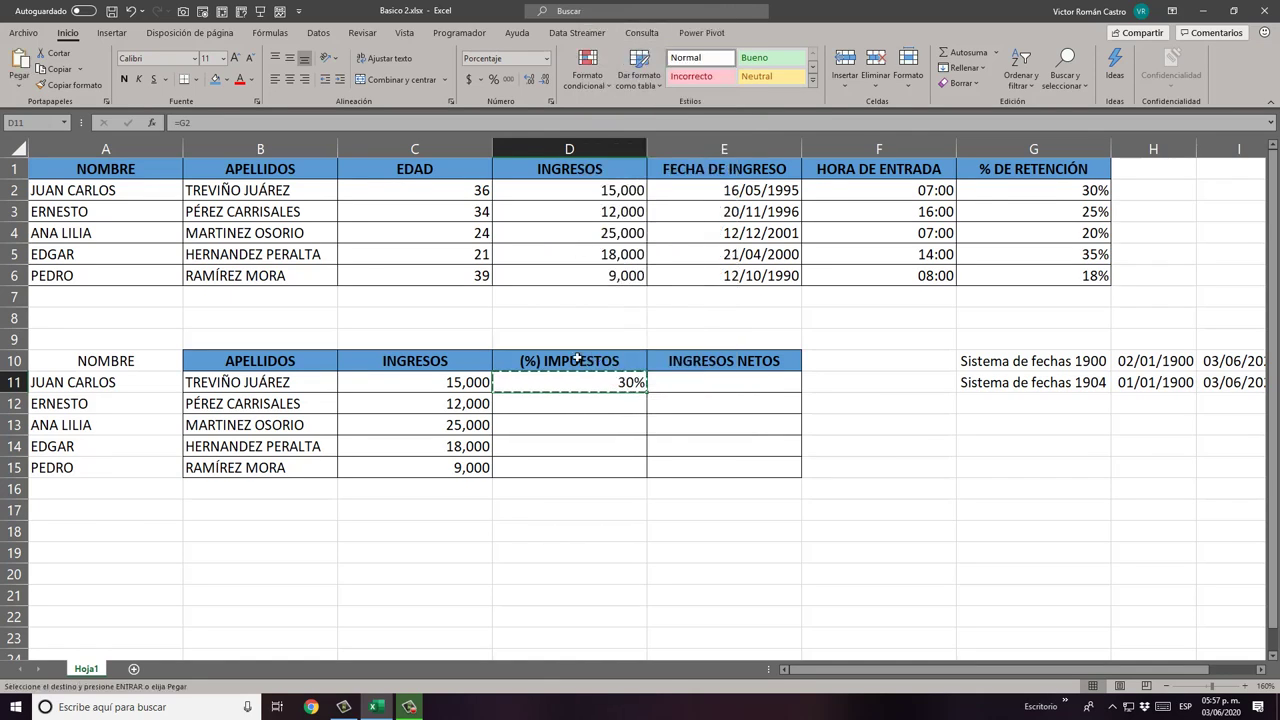
right_click(577, 411)
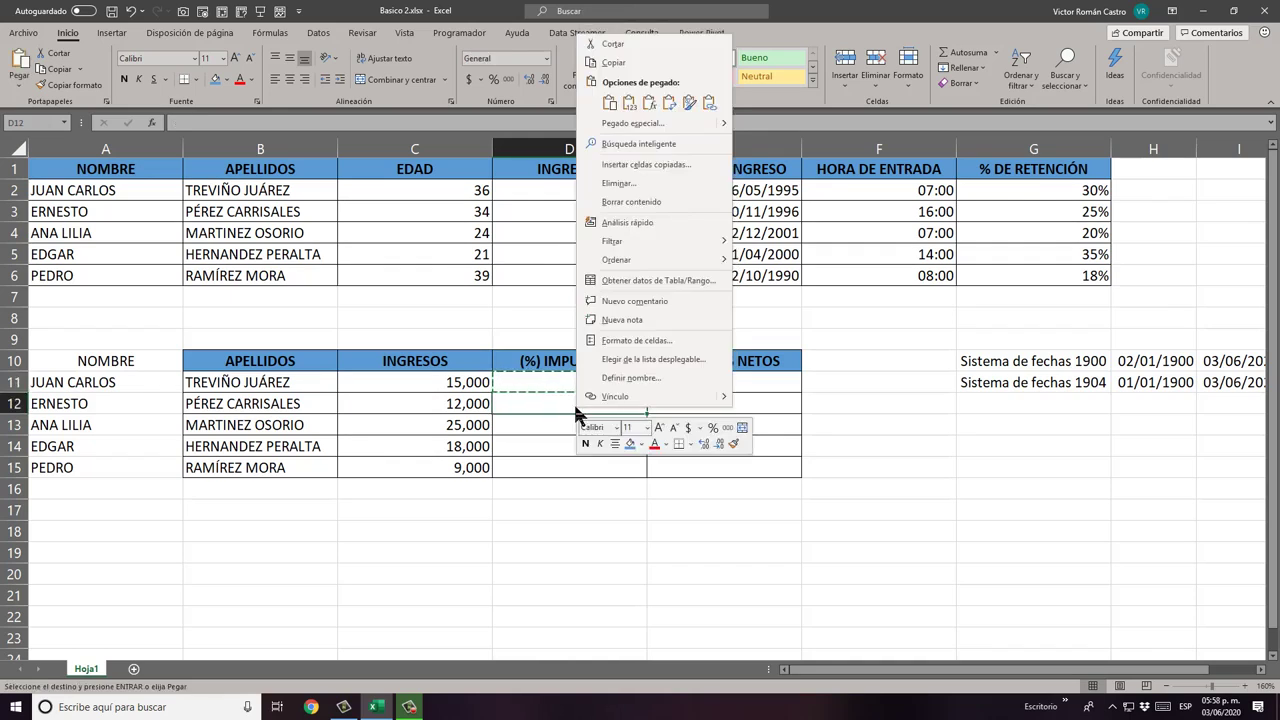
click(608, 104)
key(Escape)
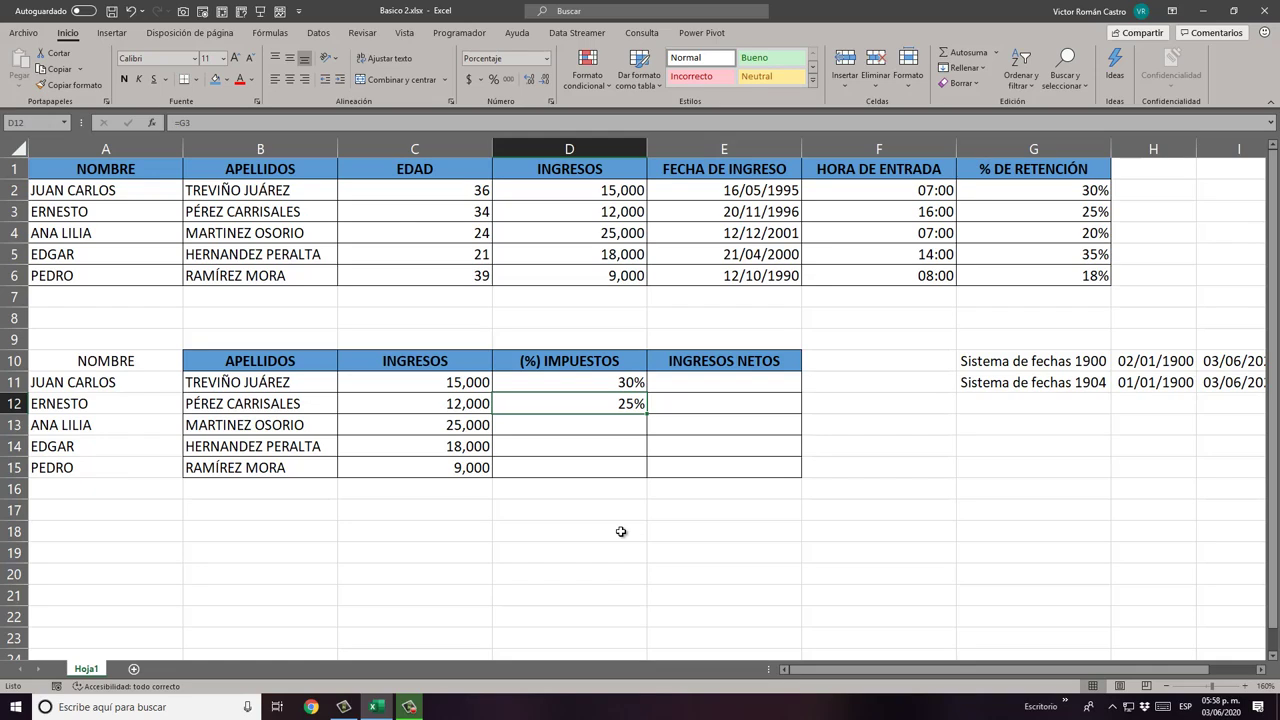
Step: Copy D12's formula down to D13:D15, giving 20%, 35% and 18%
key(ctrl+c)
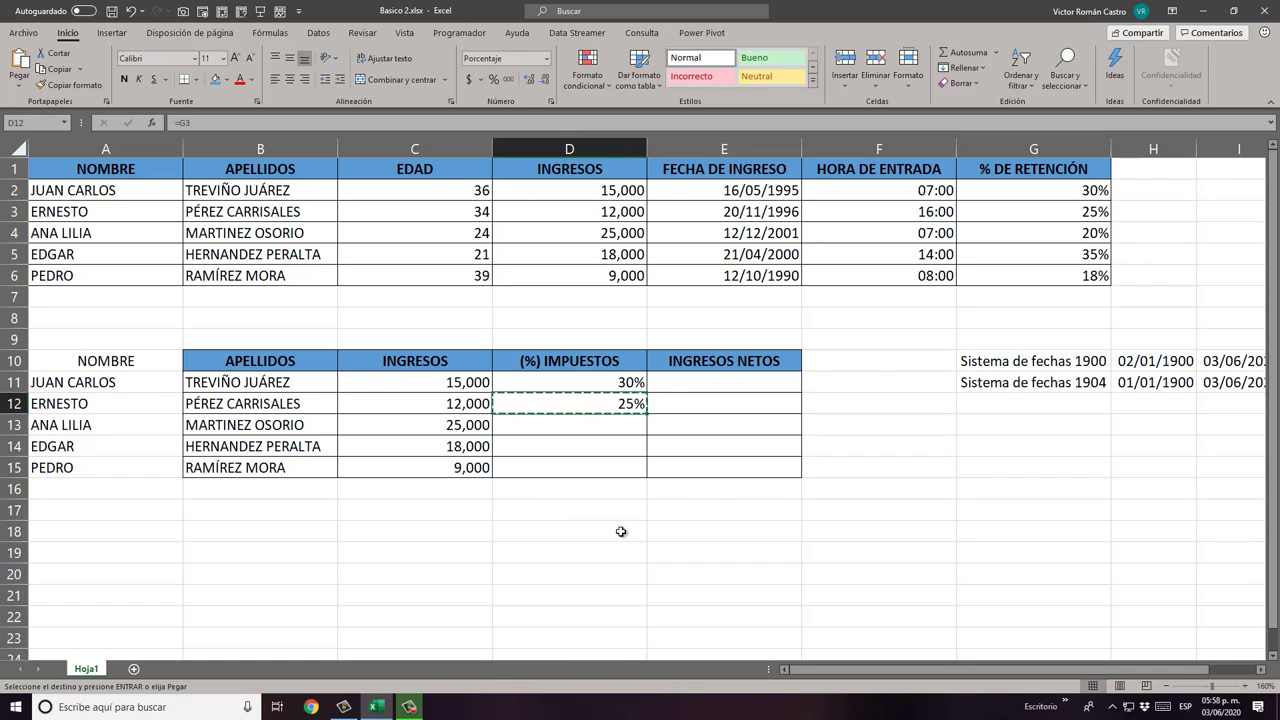
key(shift+Down)
key(shift+Down)
key(shift+Down)
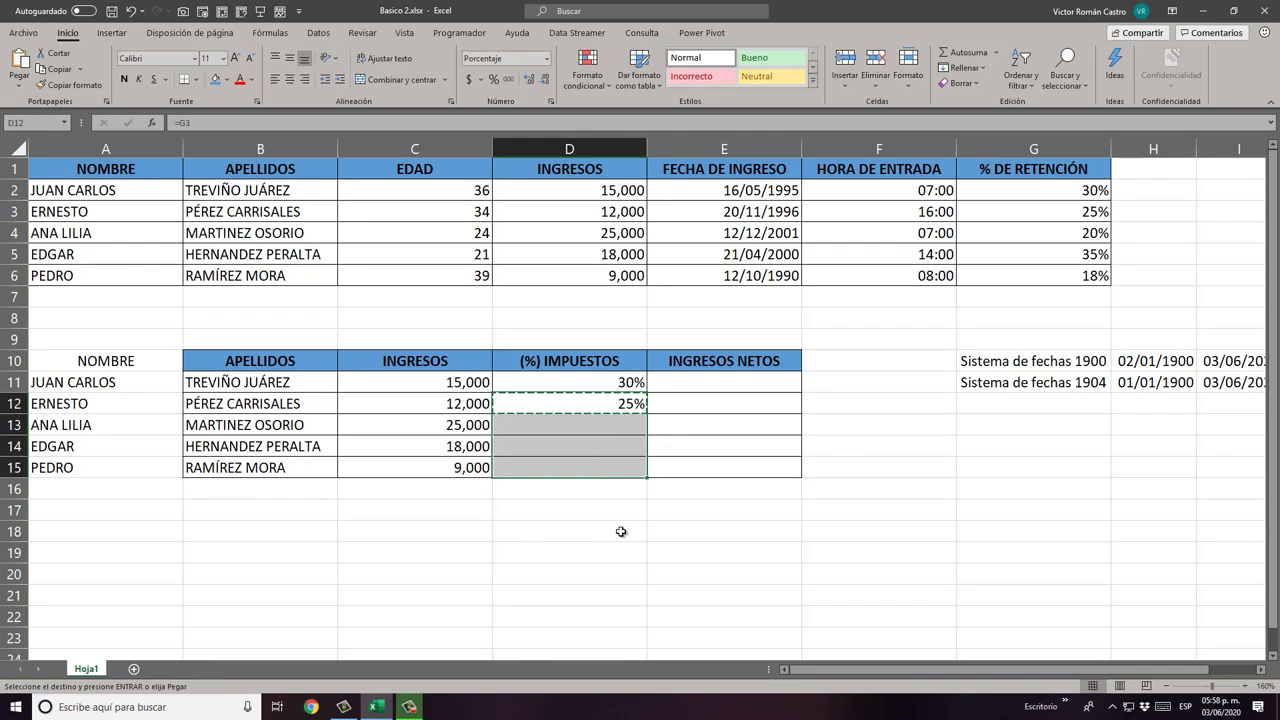
key(Return)
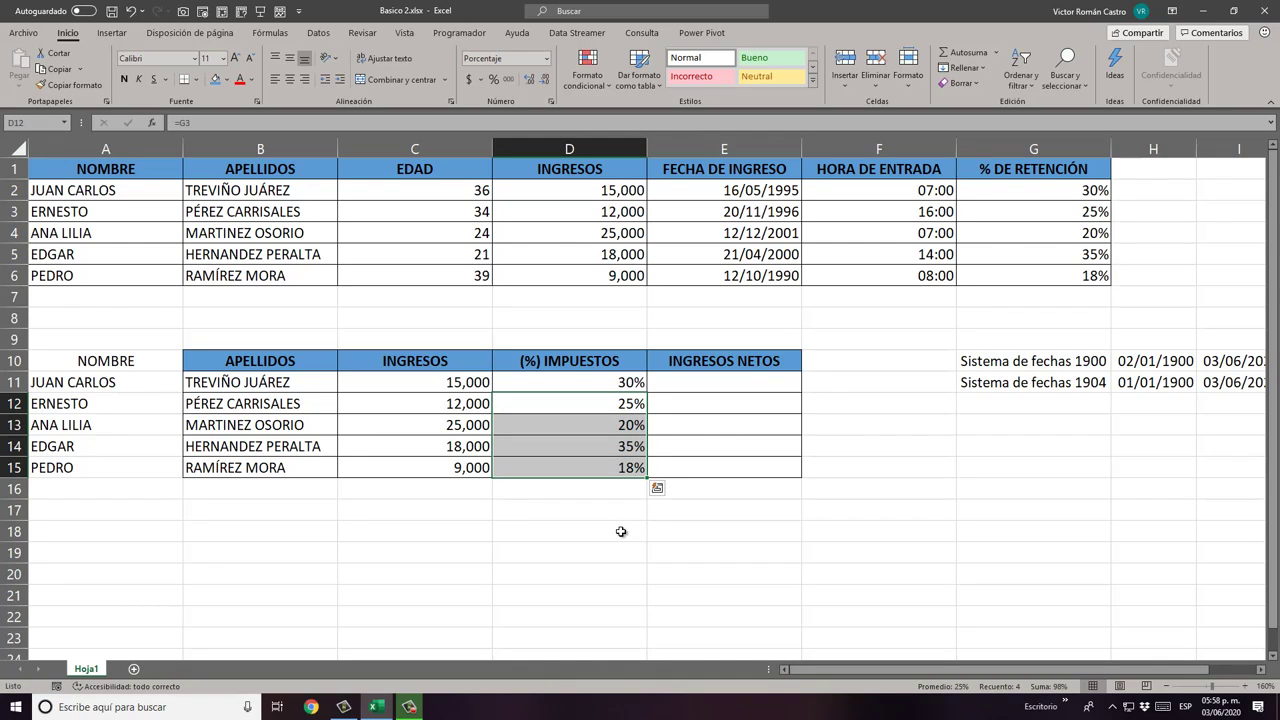
key(Up)
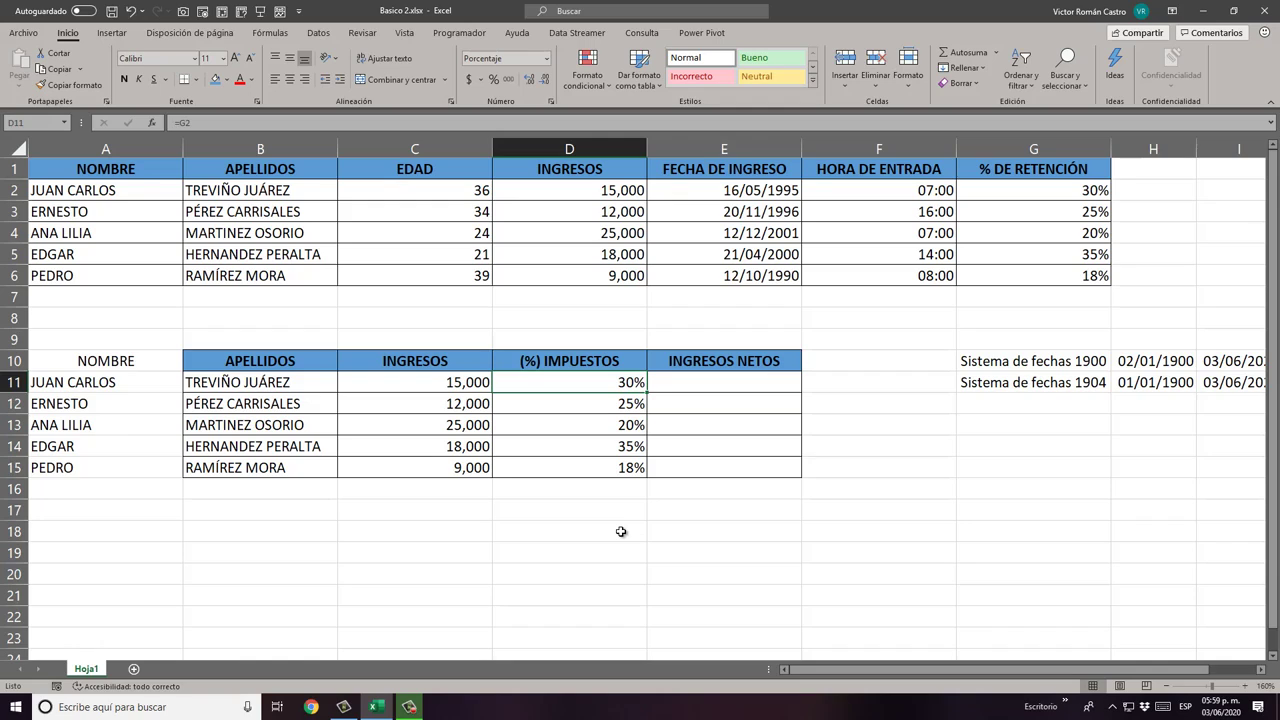
key(F2)
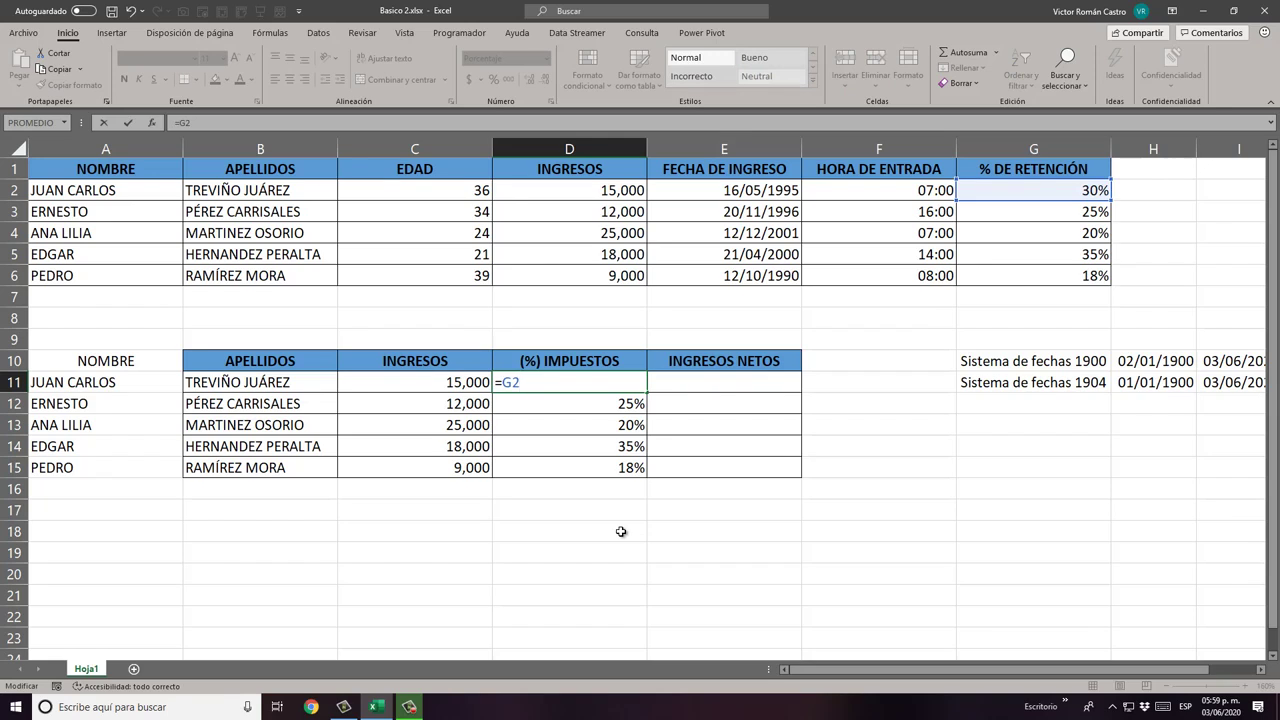
key(Return)
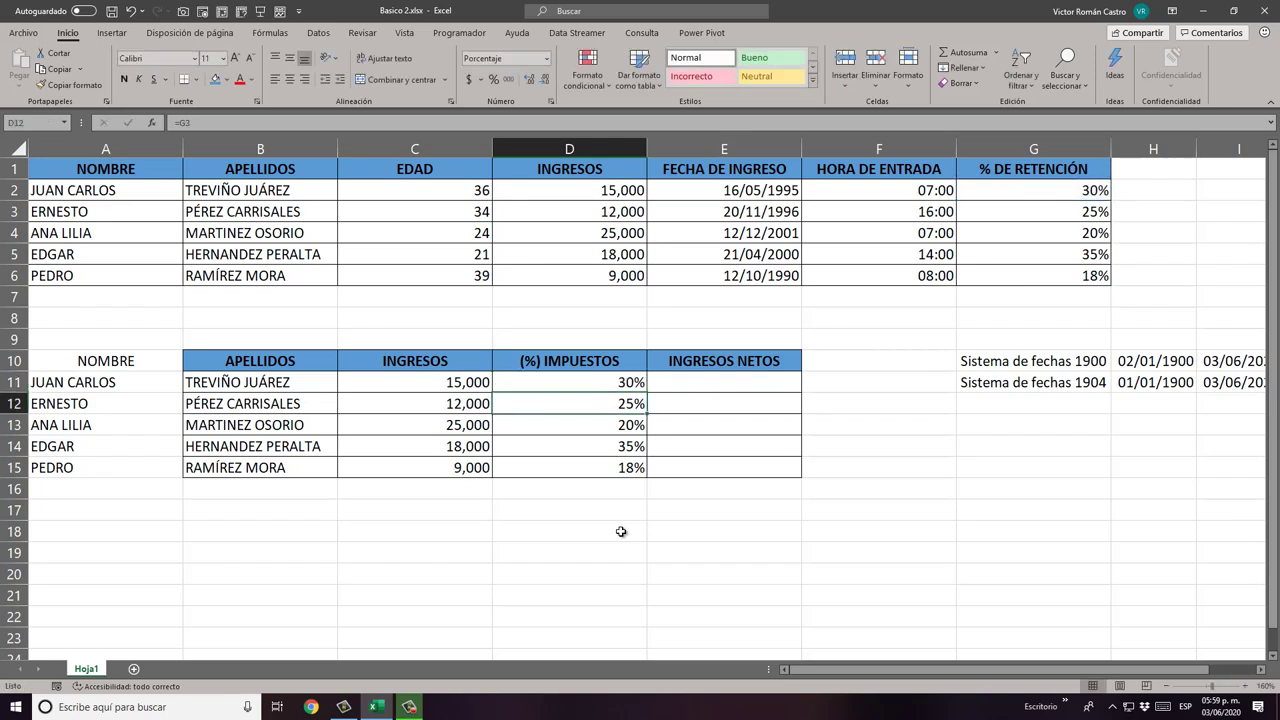
key(F2)
key(Return)
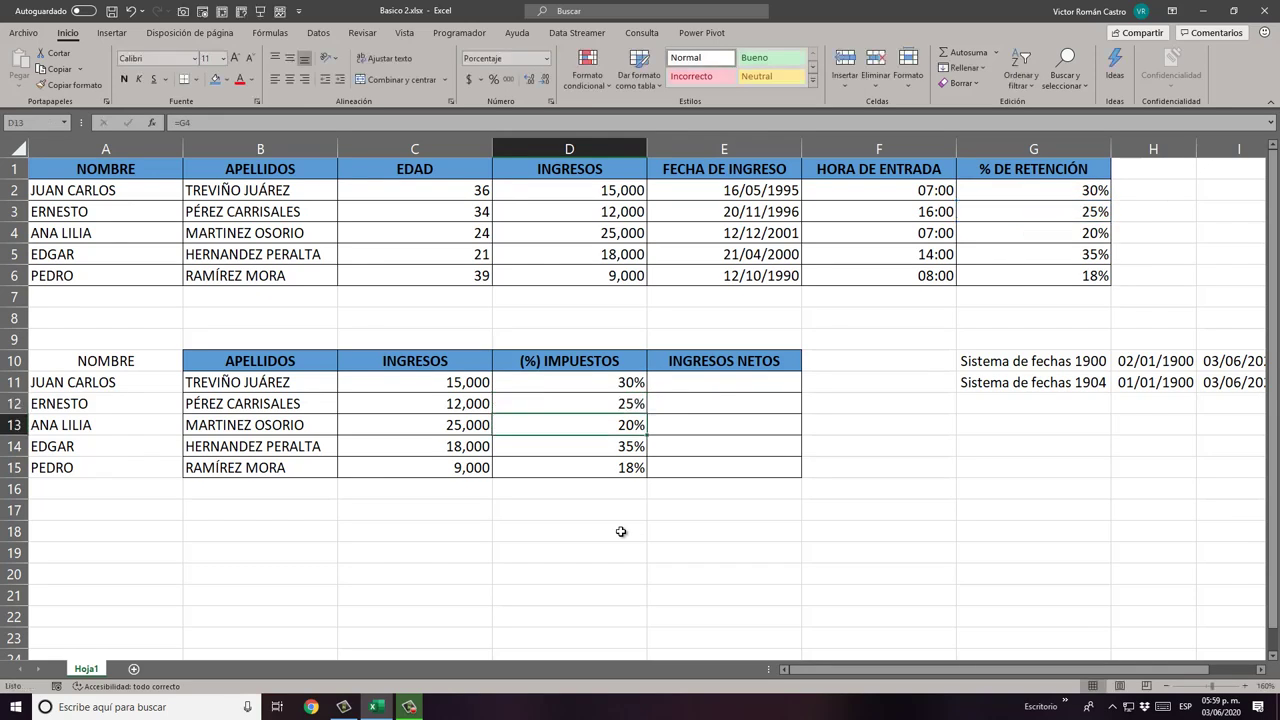
key(F2)
key(Return)
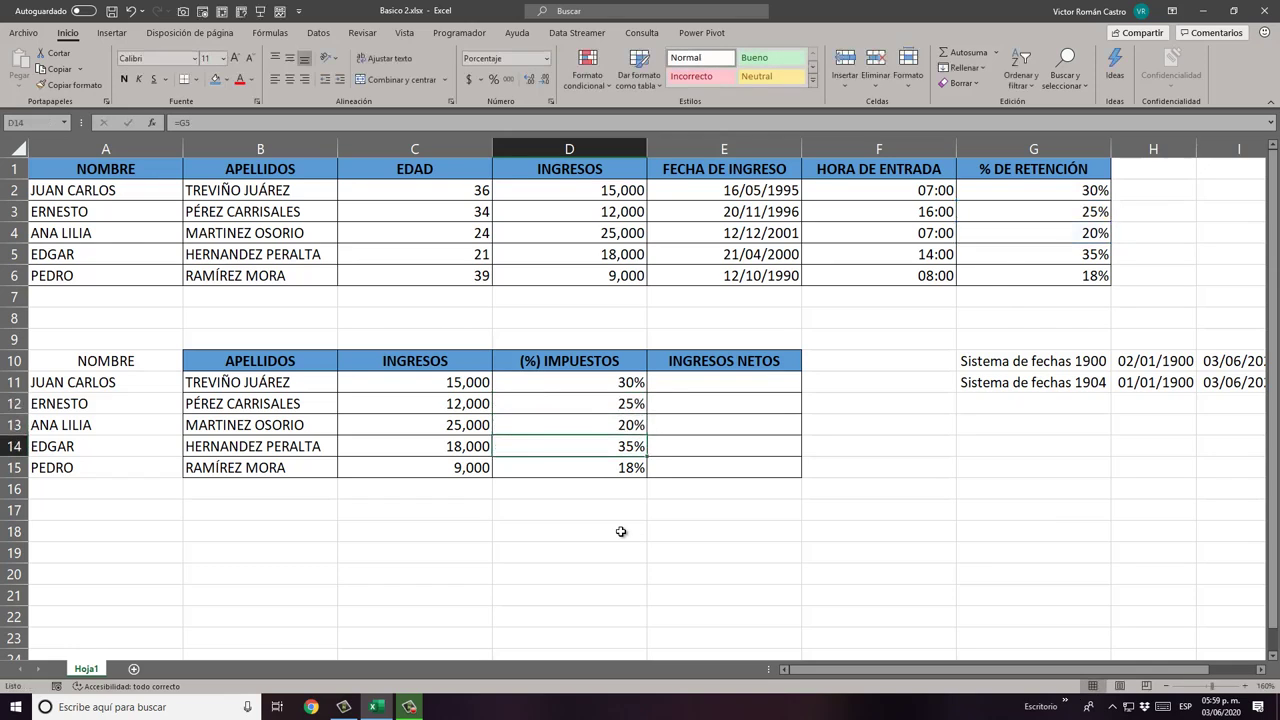
key(F2)
key(Return)
key(F2)
text(¿)
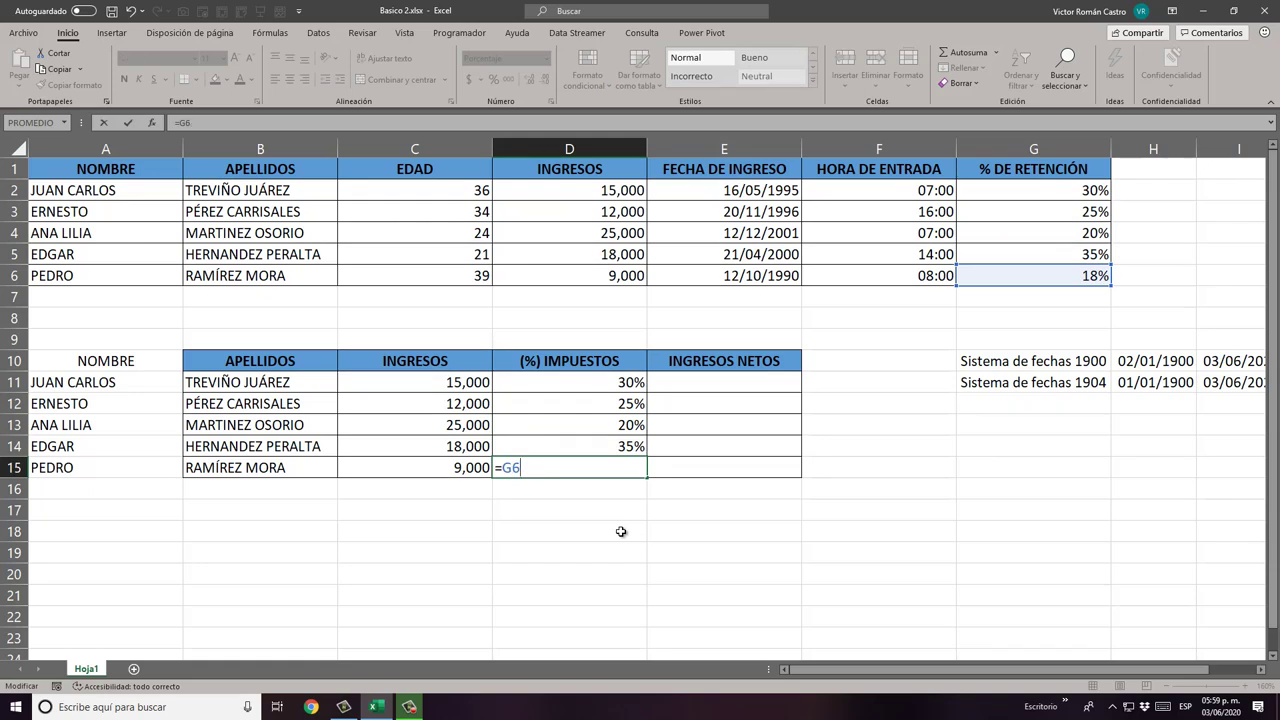
key(BackSpace)
key(Return)
key(Up)
key(Up)
key(Up)
key(Up)
key(Up)
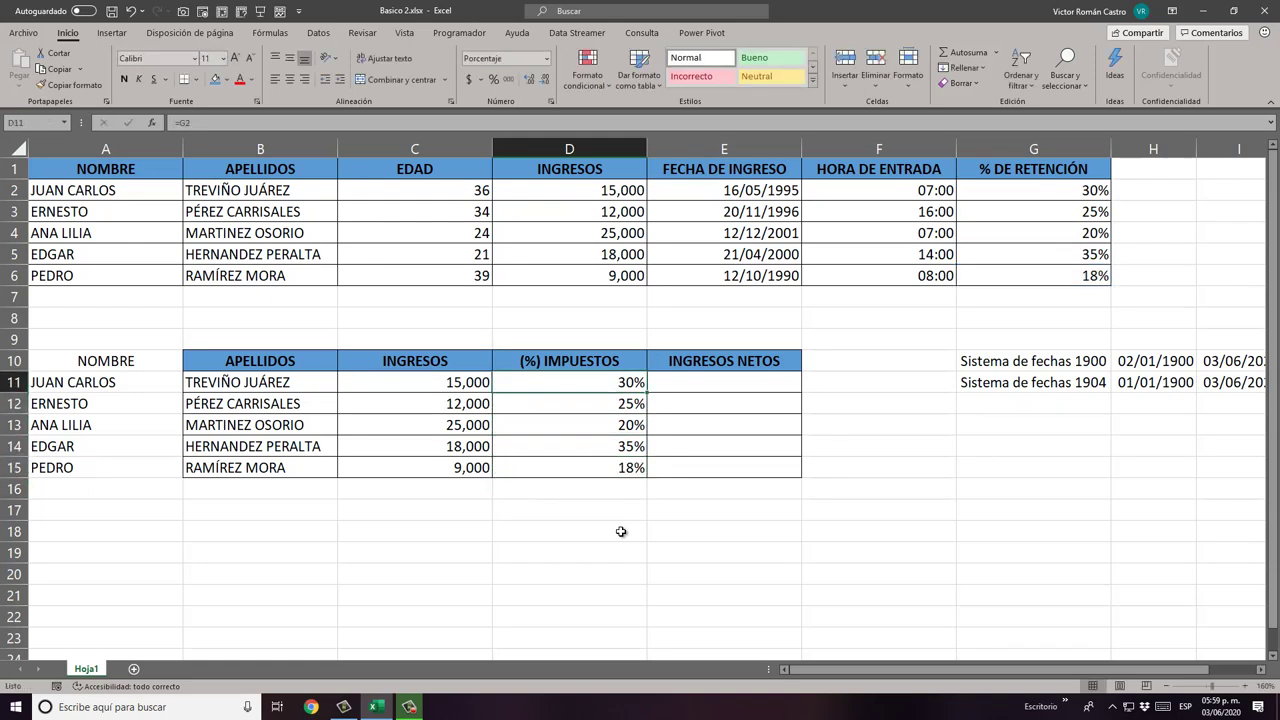
key(F2)
key(Escape)
double_click(563, 403)
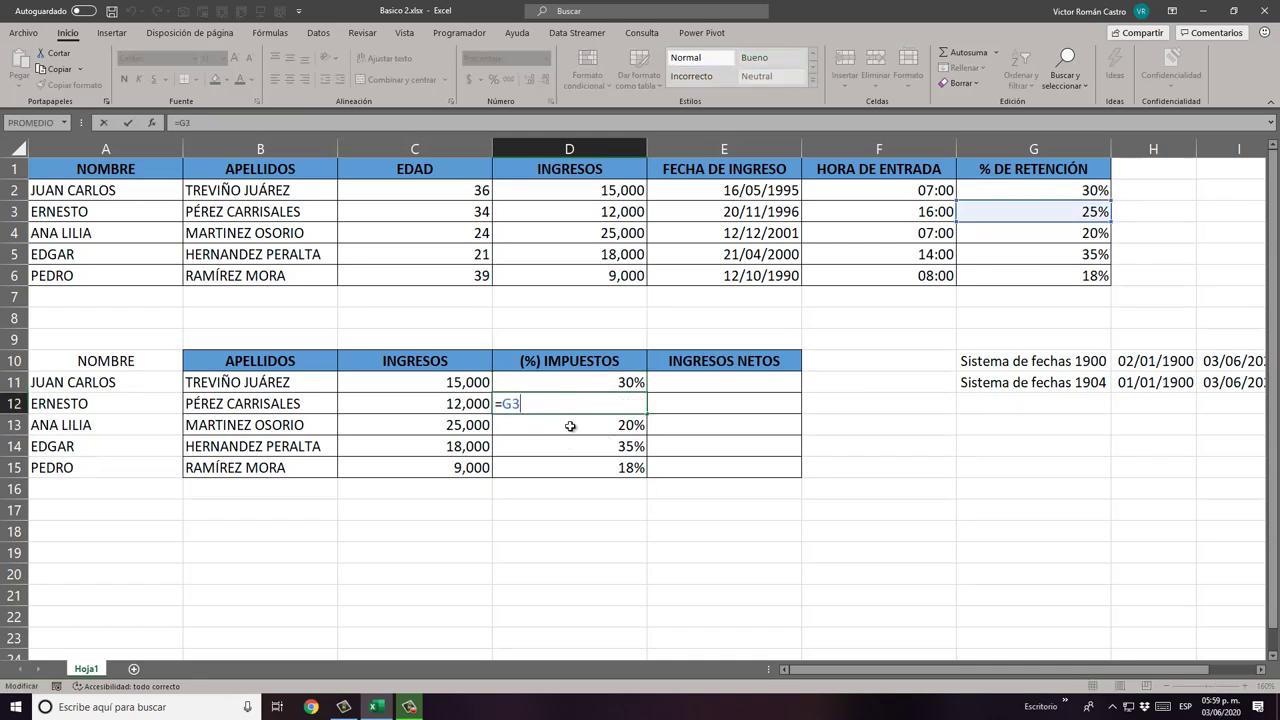
key(Return)
double_click(571, 424)
key(Return)
double_click(579, 447)
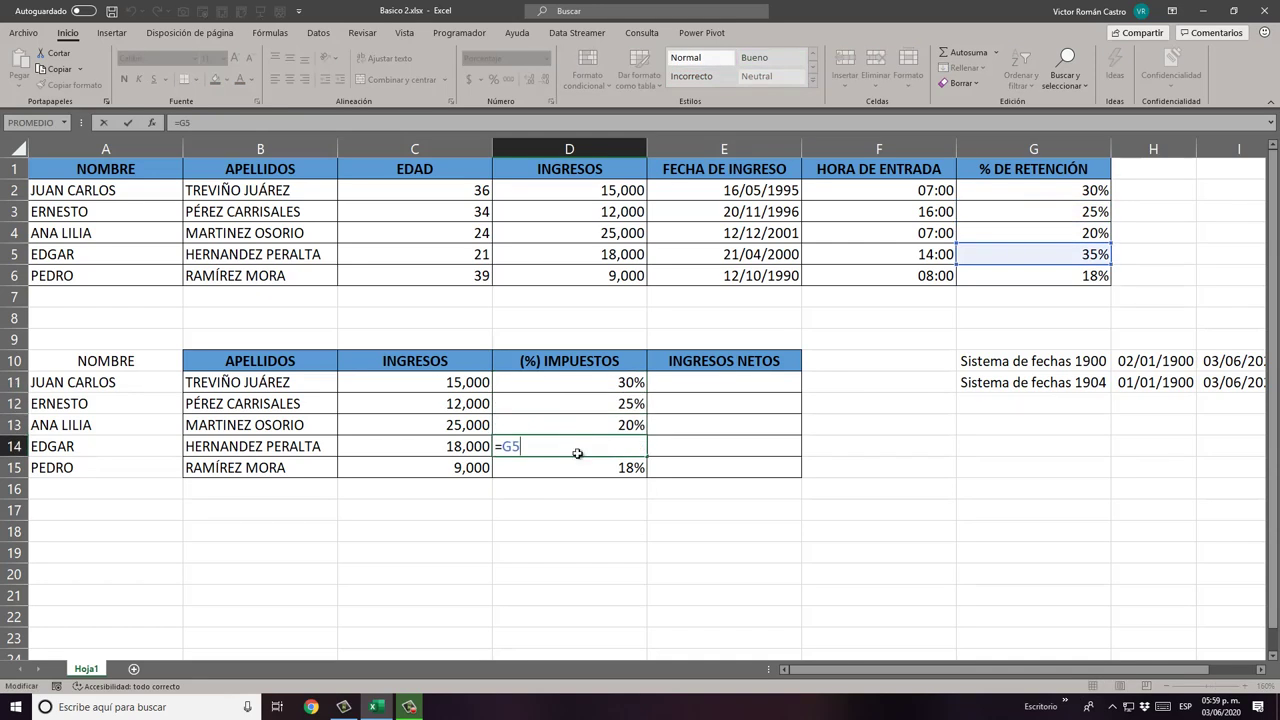
key(Return)
double_click(571, 469)
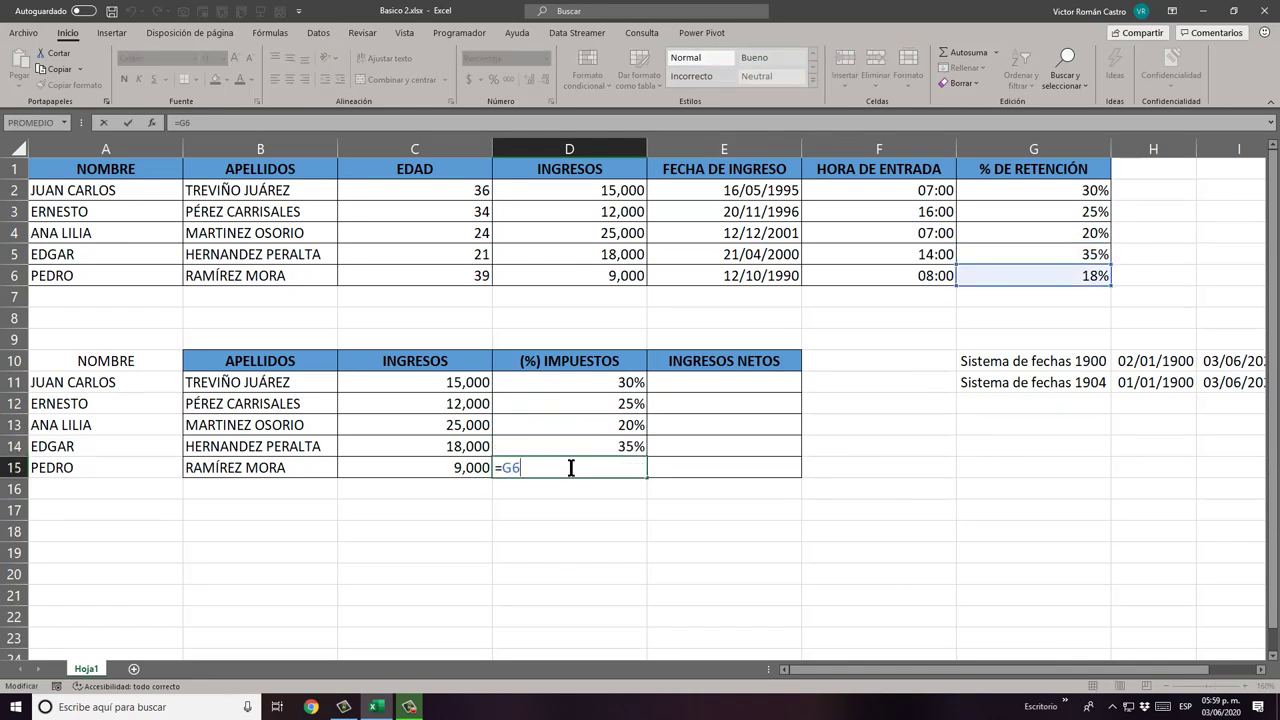
key(ctrl+Return)
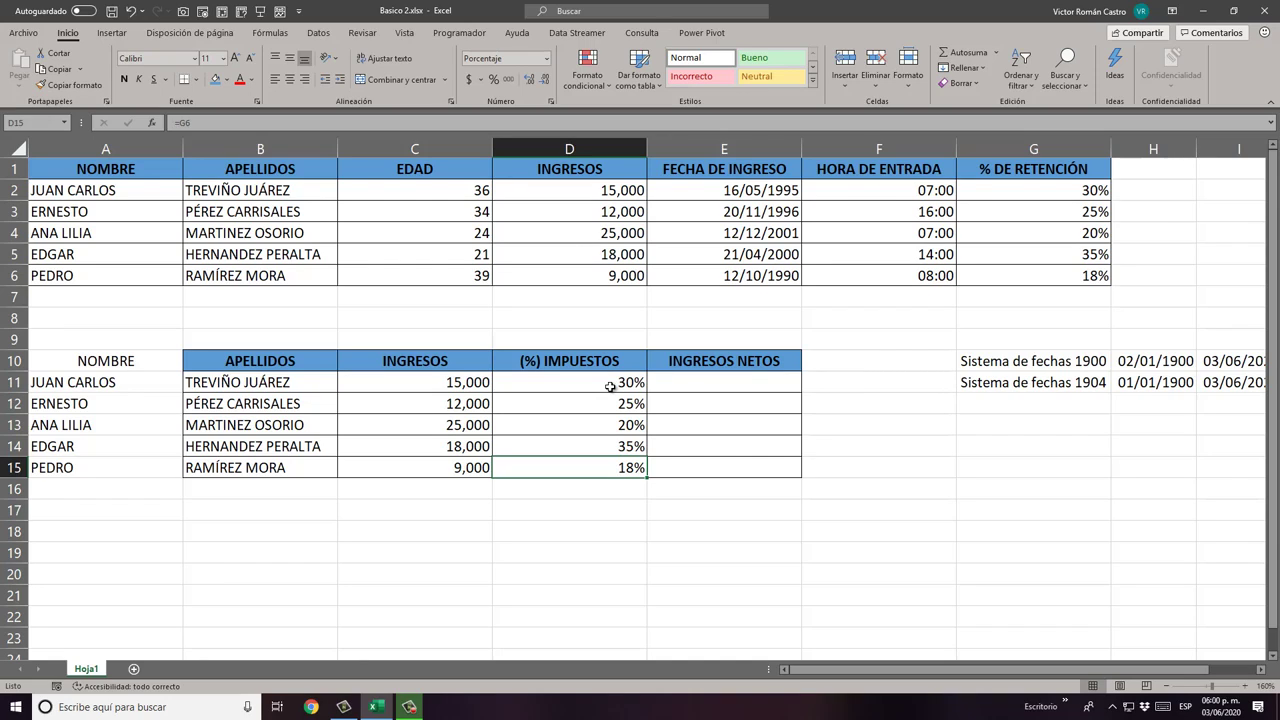
double_click(610, 386)
double_click(573, 403)
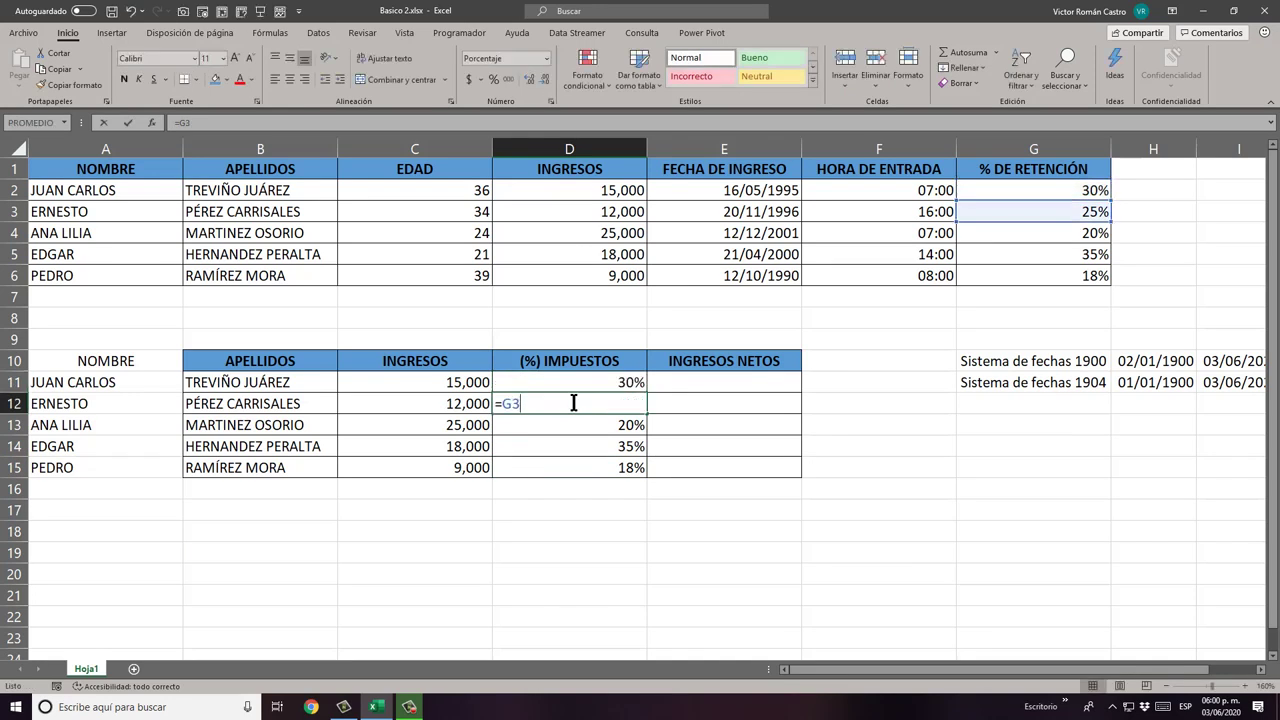
double_click(586, 425)
click(580, 446)
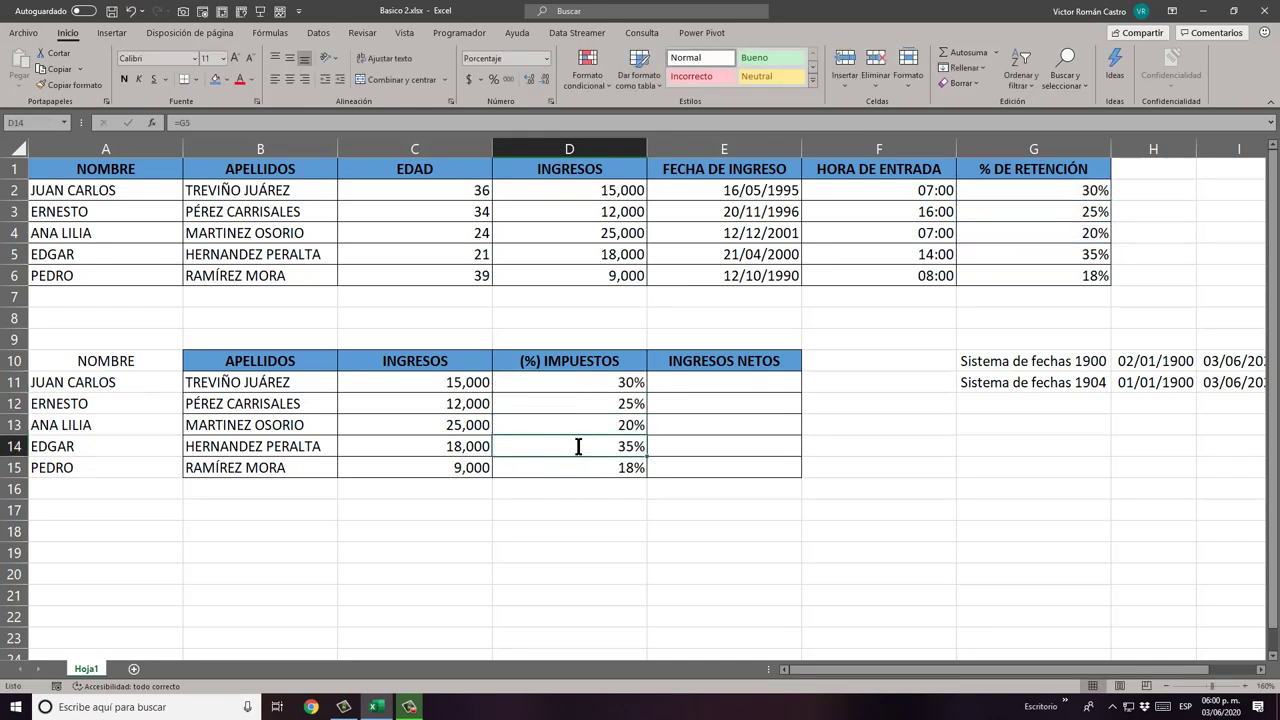
double_click(578, 446)
double_click(565, 468)
click(565, 489)
click(570, 468)
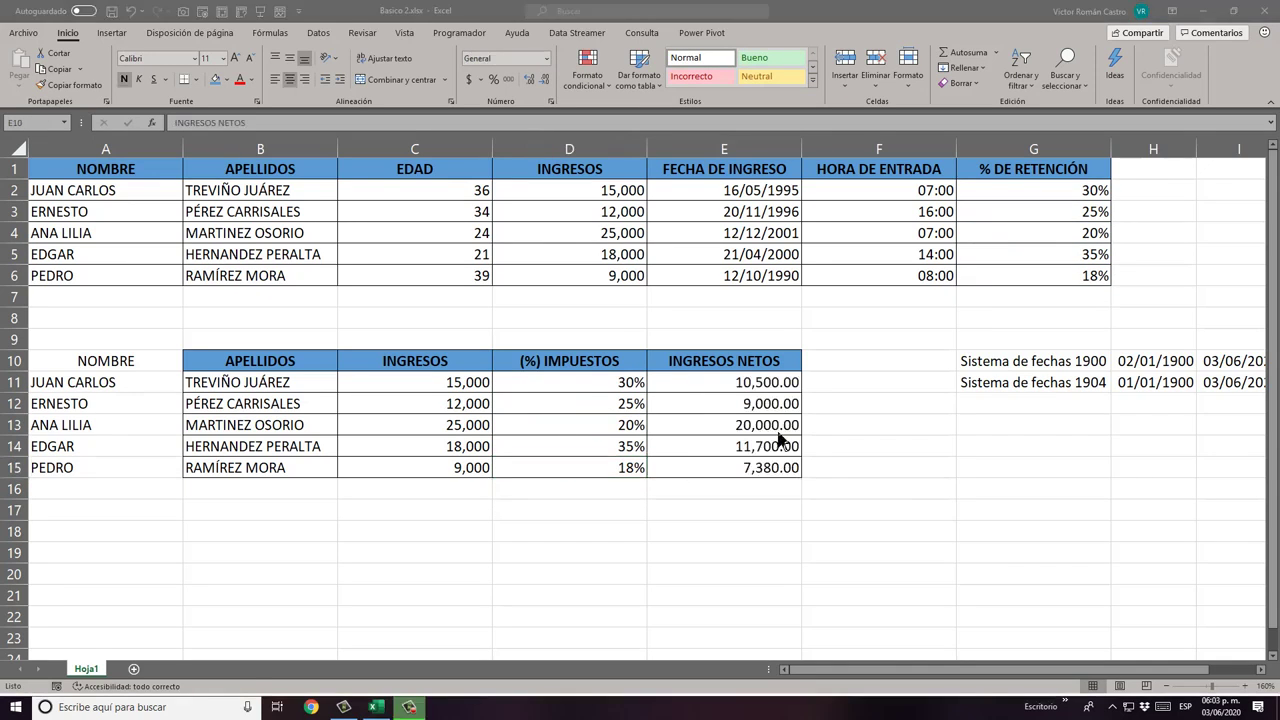
Step: Inspect E11's =C11-(C11*D11) net-income formula and its C11 and D11 references
click(768, 381)
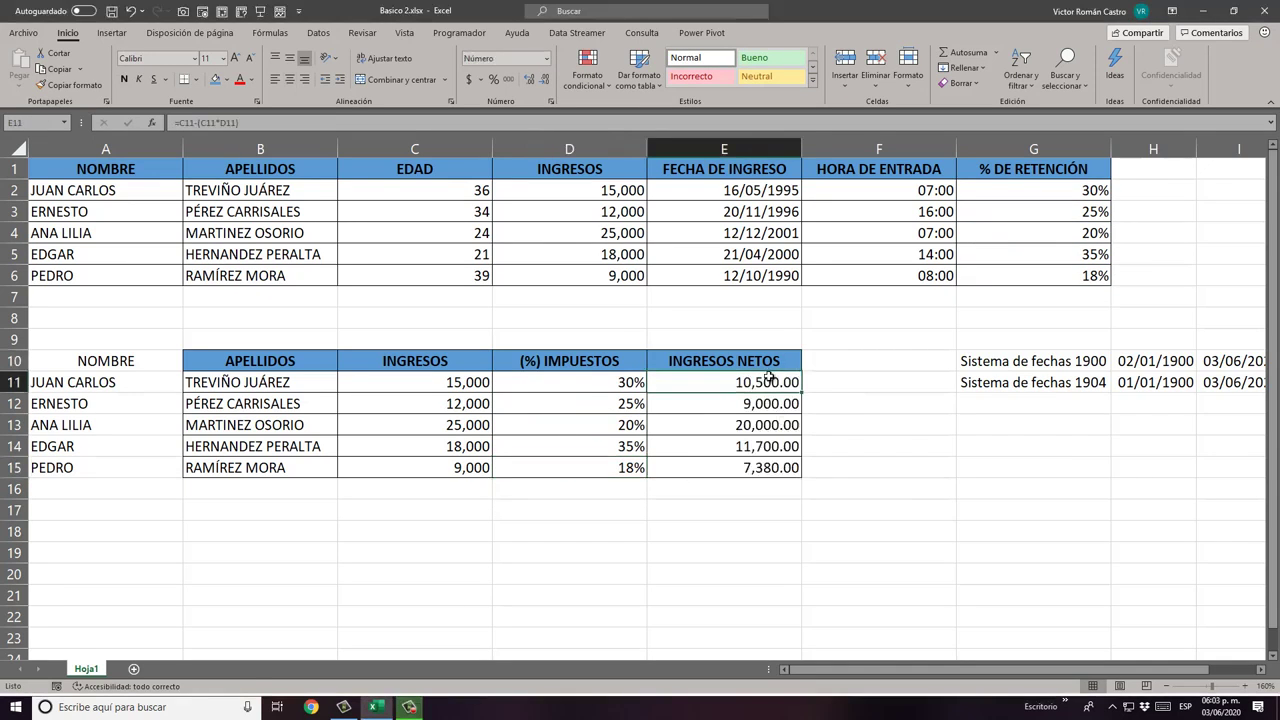
click(781, 404)
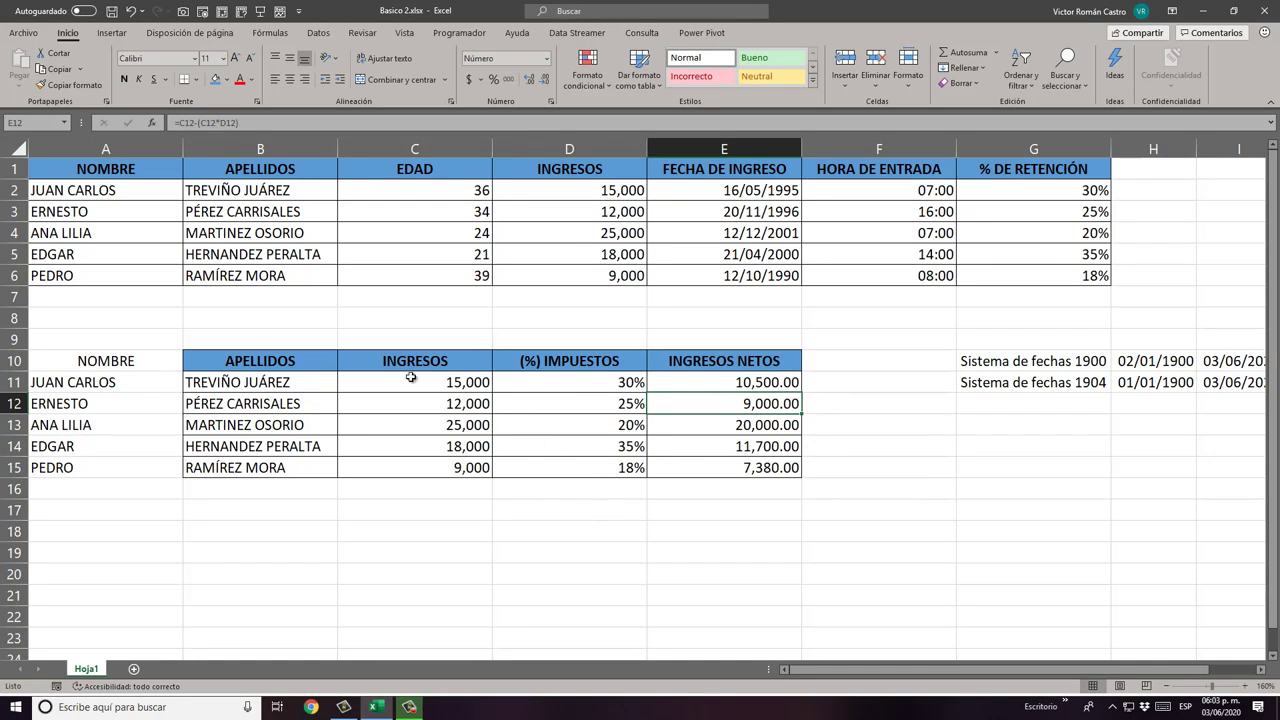
click(477, 382)
click(570, 386)
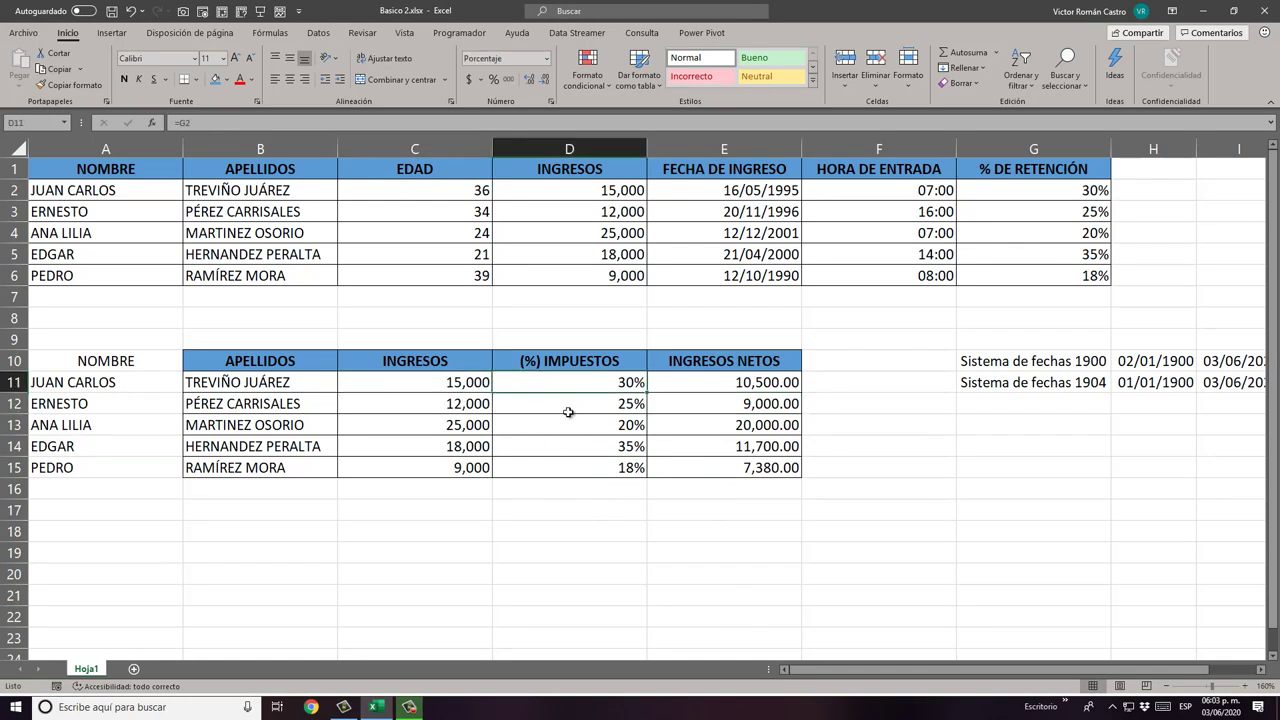
drag(735, 388, 740, 455)
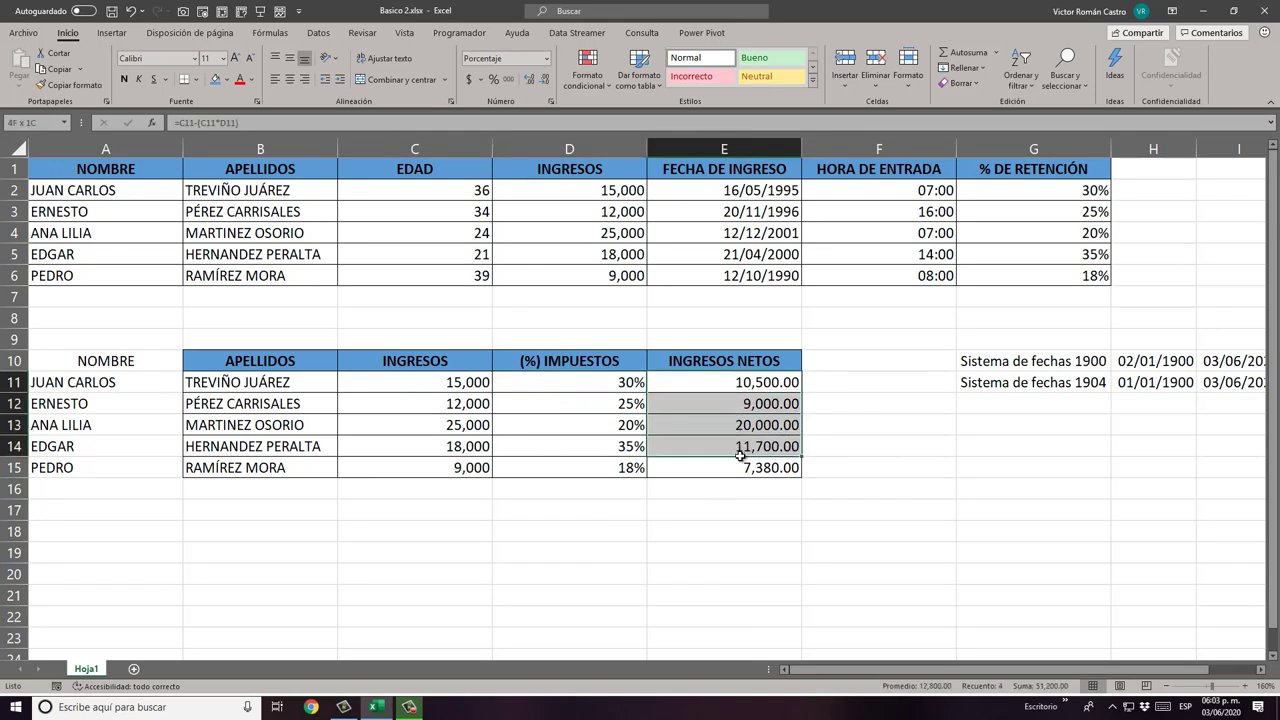
double_click(738, 386)
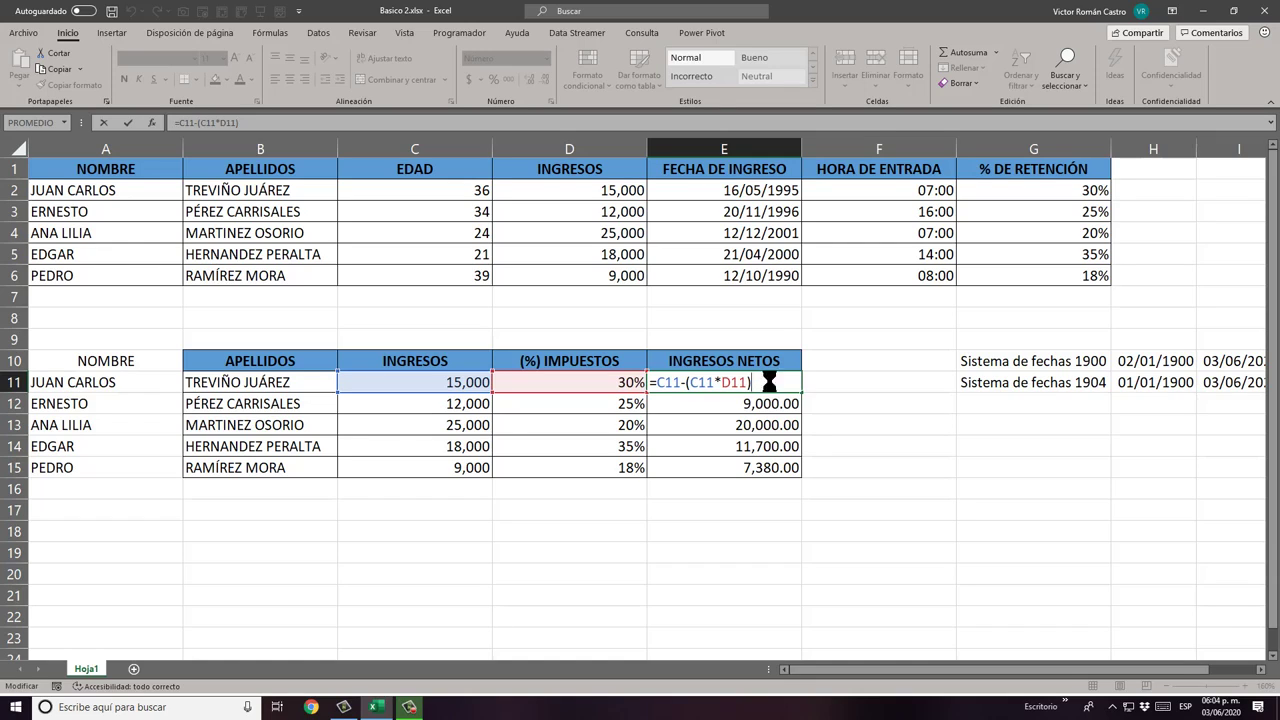
key(ctrl+Return)
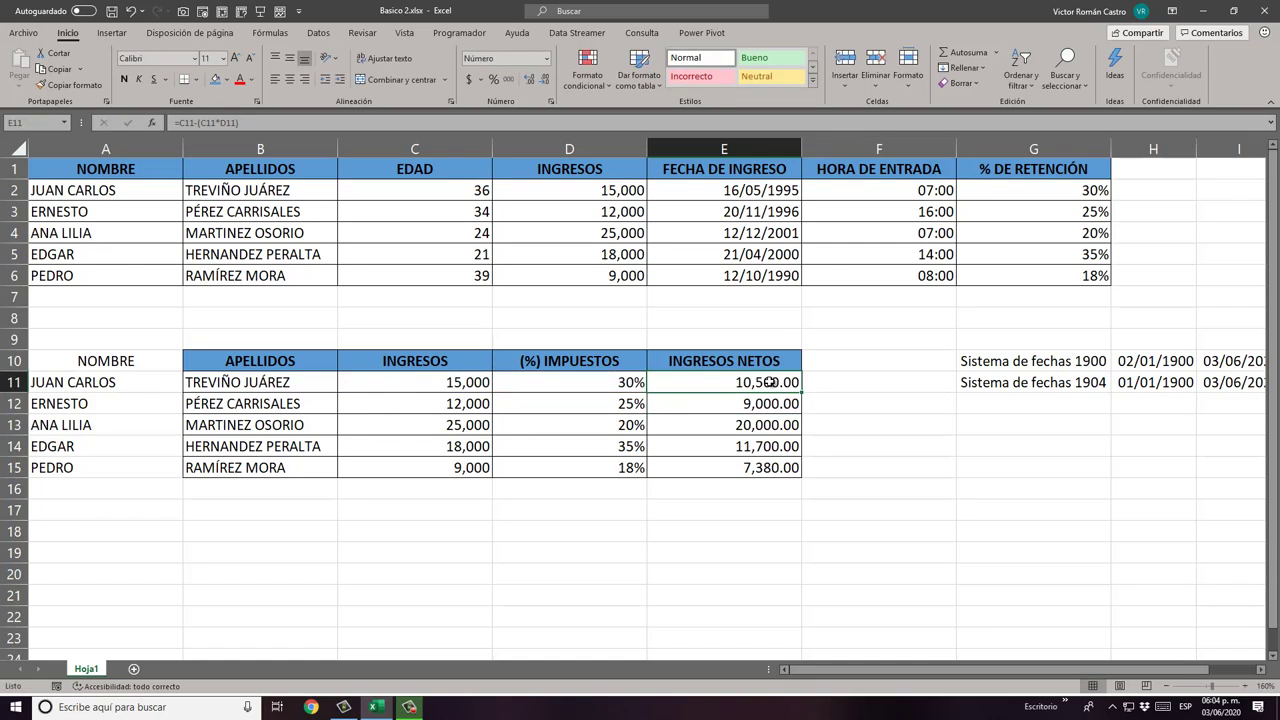